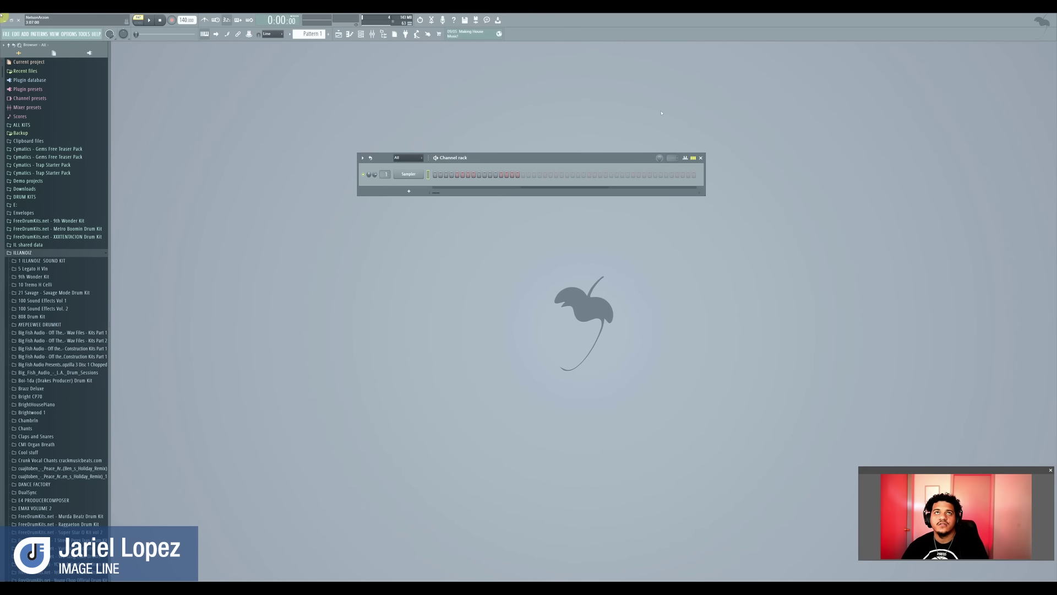
Add a FLEX instrument channel to the channel rack and place its plugin window below the rack.
click(409, 191)
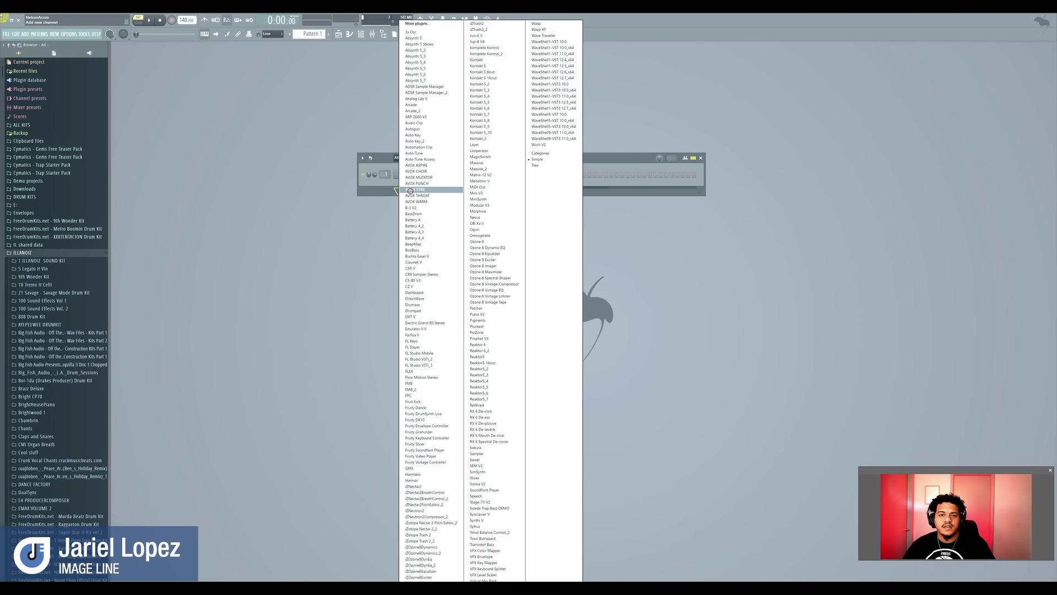
click(352, 226)
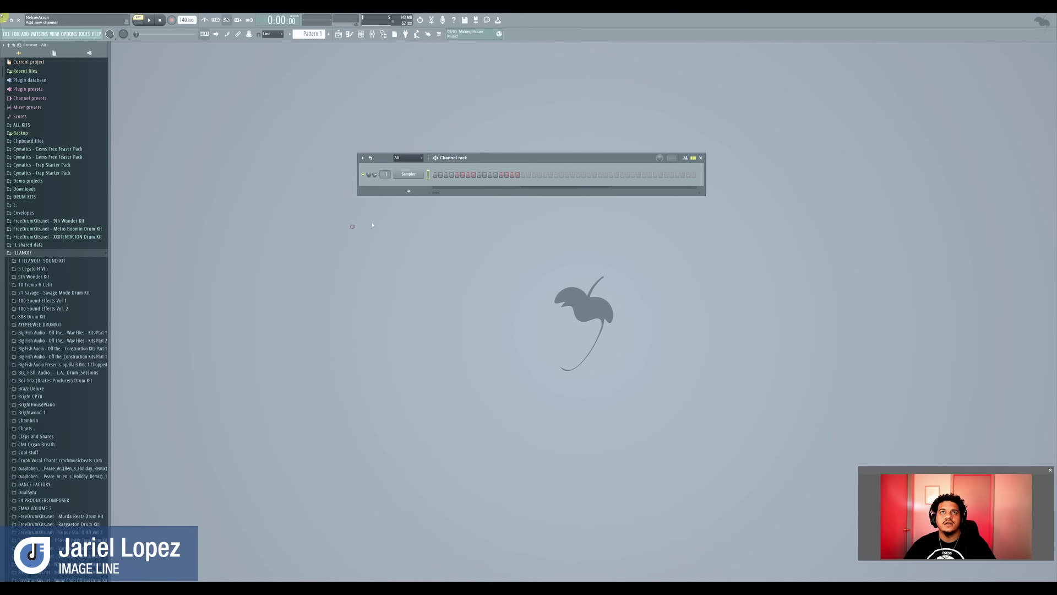
click(409, 191)
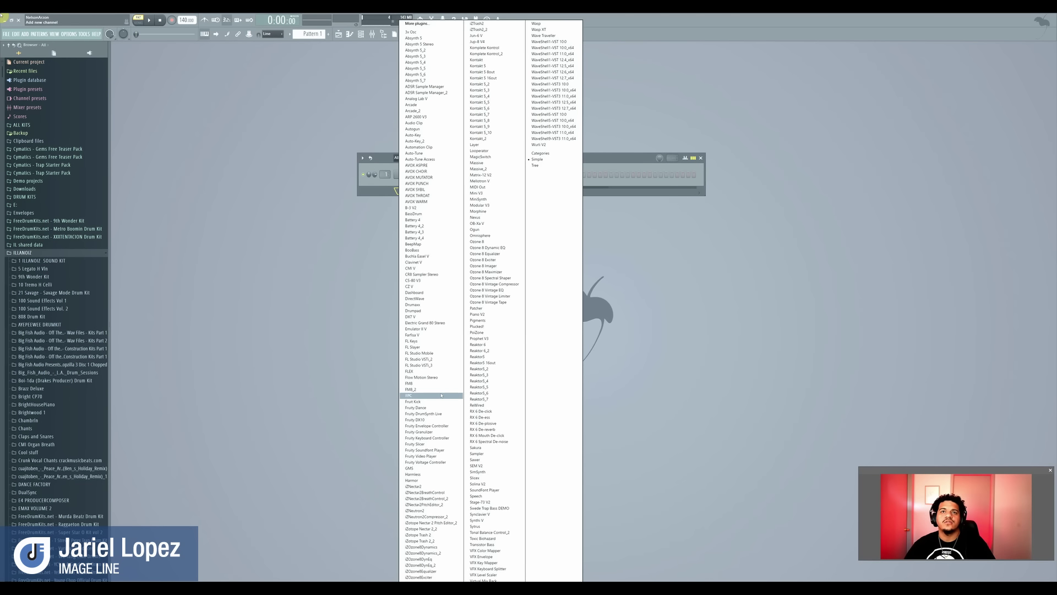
click(427, 370)
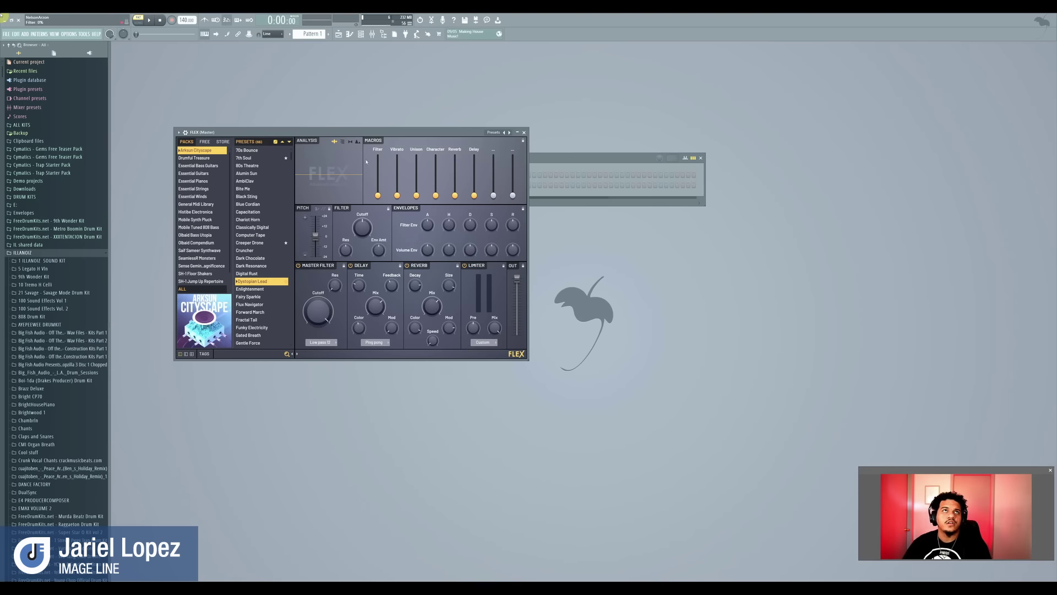
drag(354, 131, 494, 244)
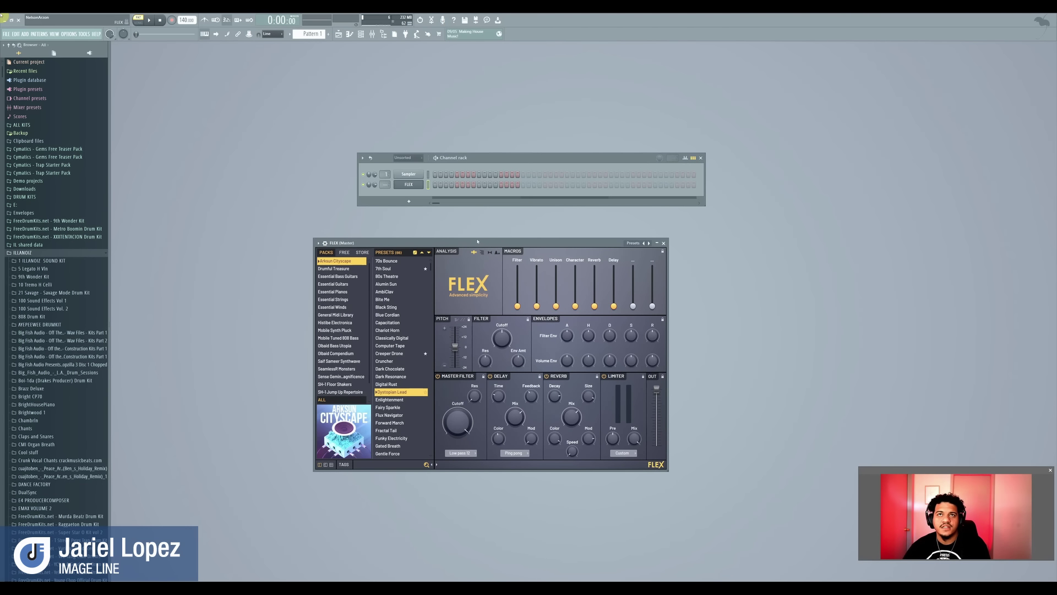
Load the 808 Crushed preset from FLEX's Mobile Tuned 808 Bass pack.
key(b)
key(n)
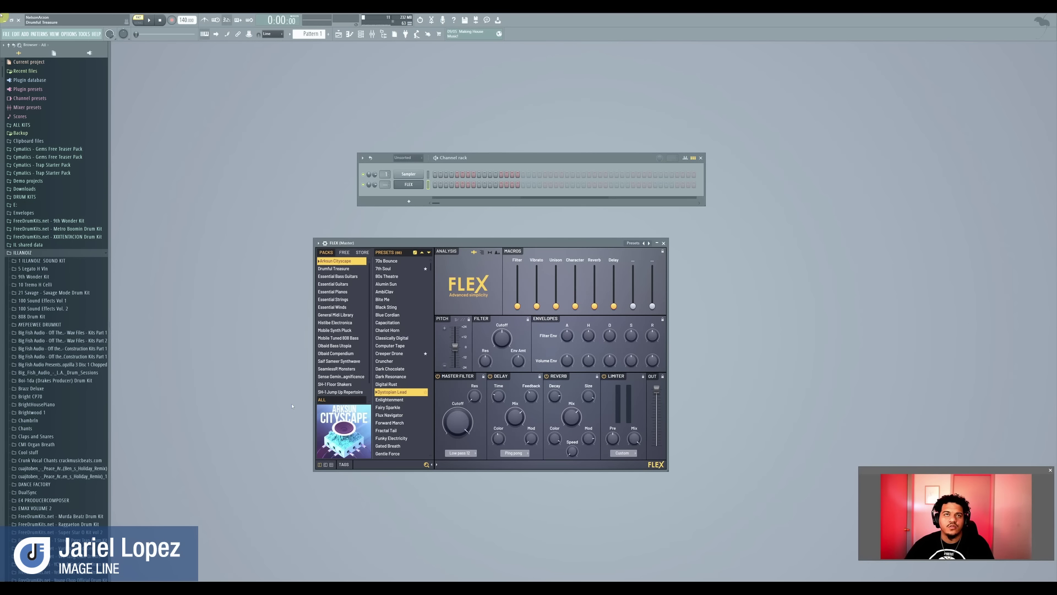
click(337, 338)
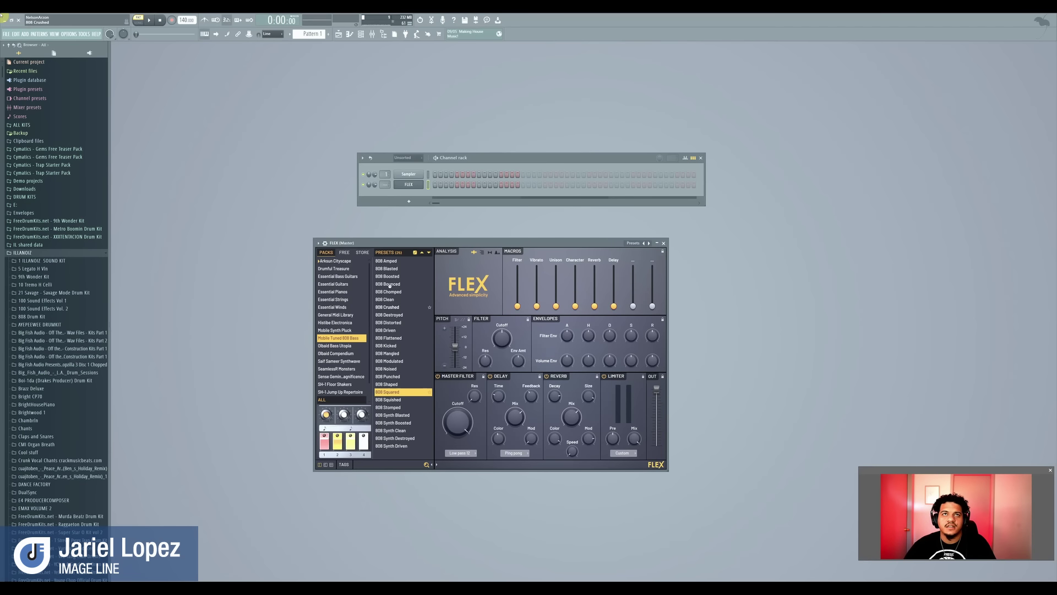
click(390, 306)
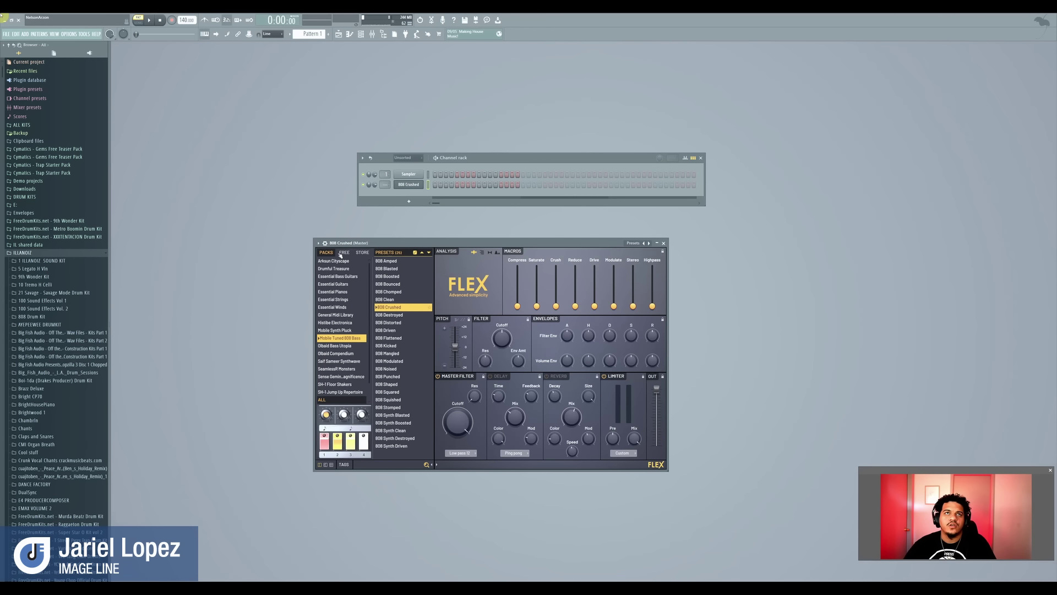
Look through the packs sold in the FLEX store, including Saif Sameer Fulcrum and Analog Excellence, and check the free packs.
click(362, 252)
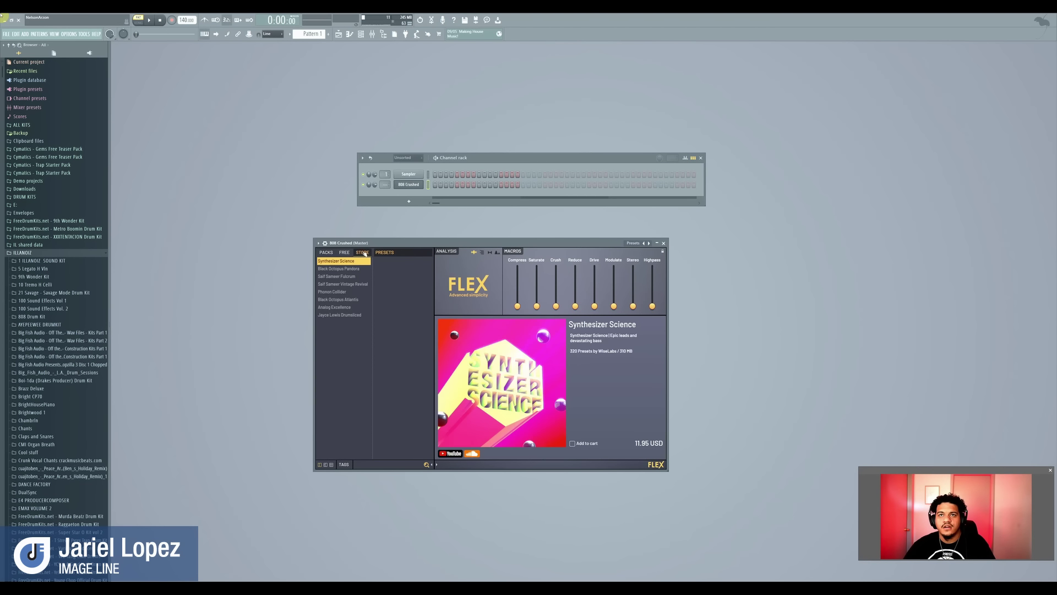
click(339, 262)
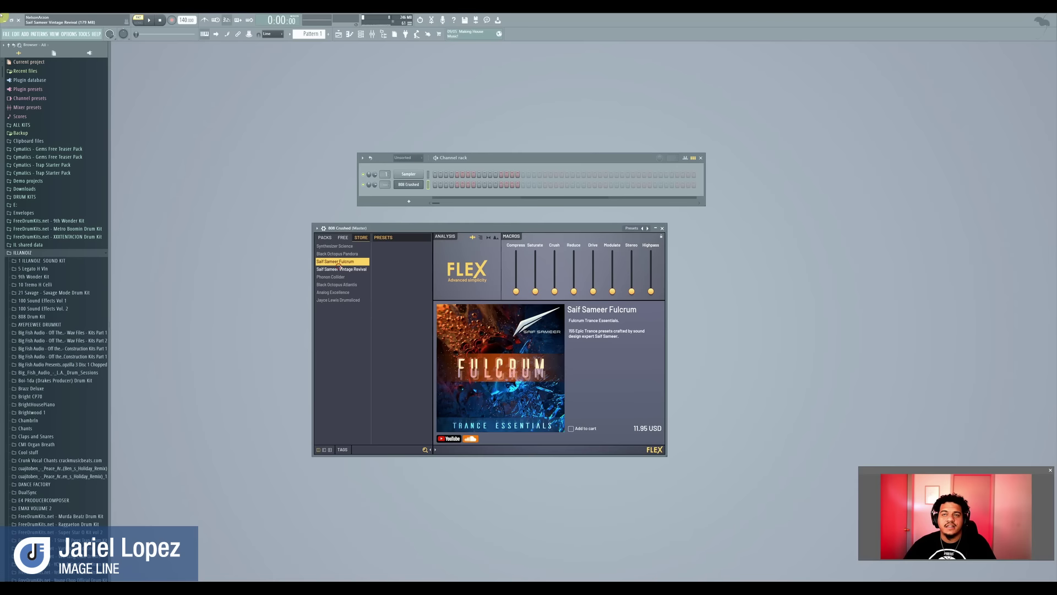
click(340, 269)
click(342, 299)
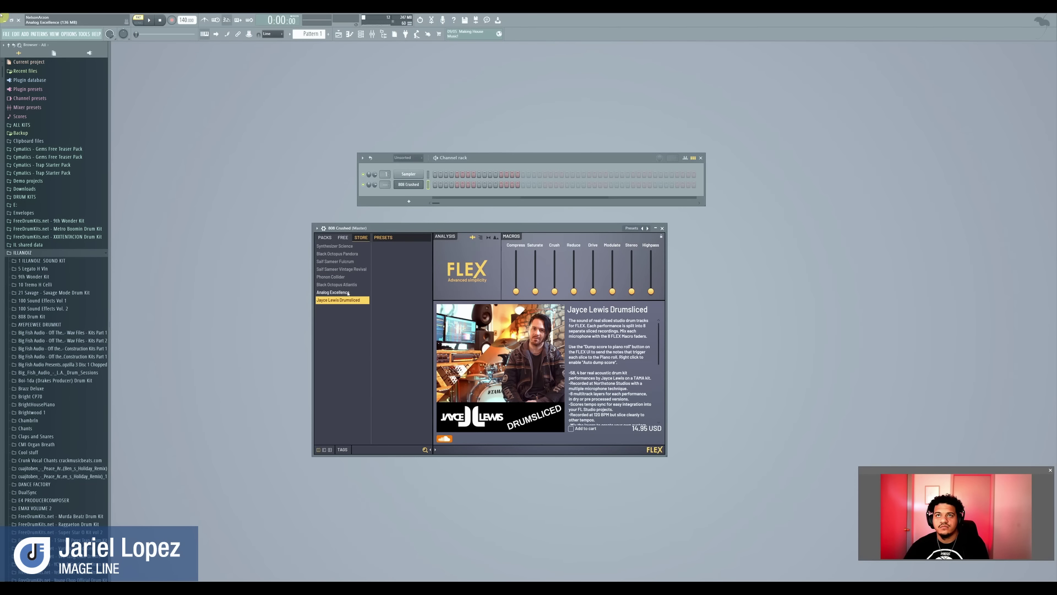
click(347, 293)
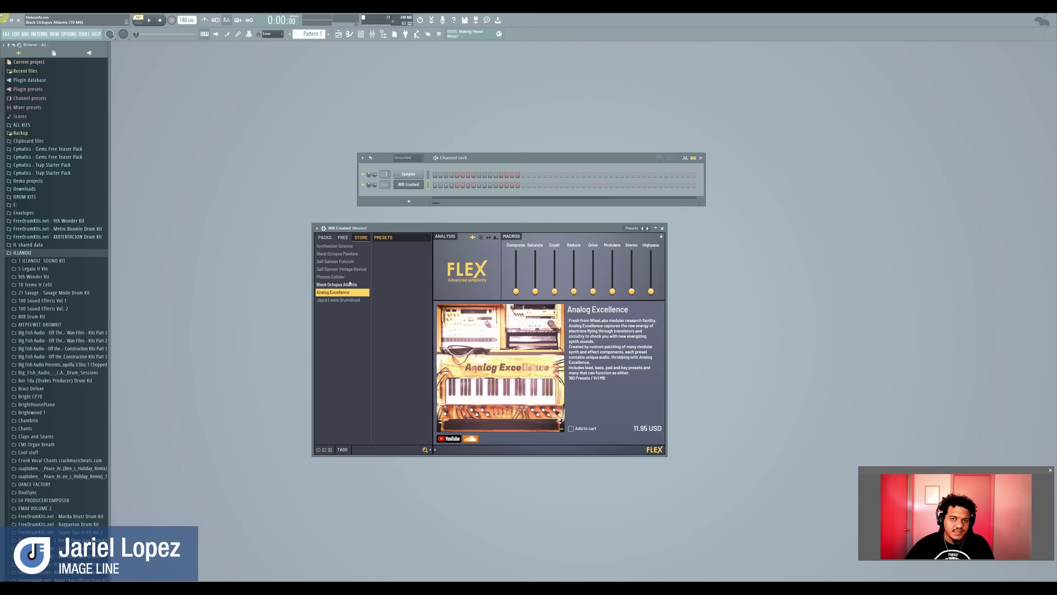
key(space)
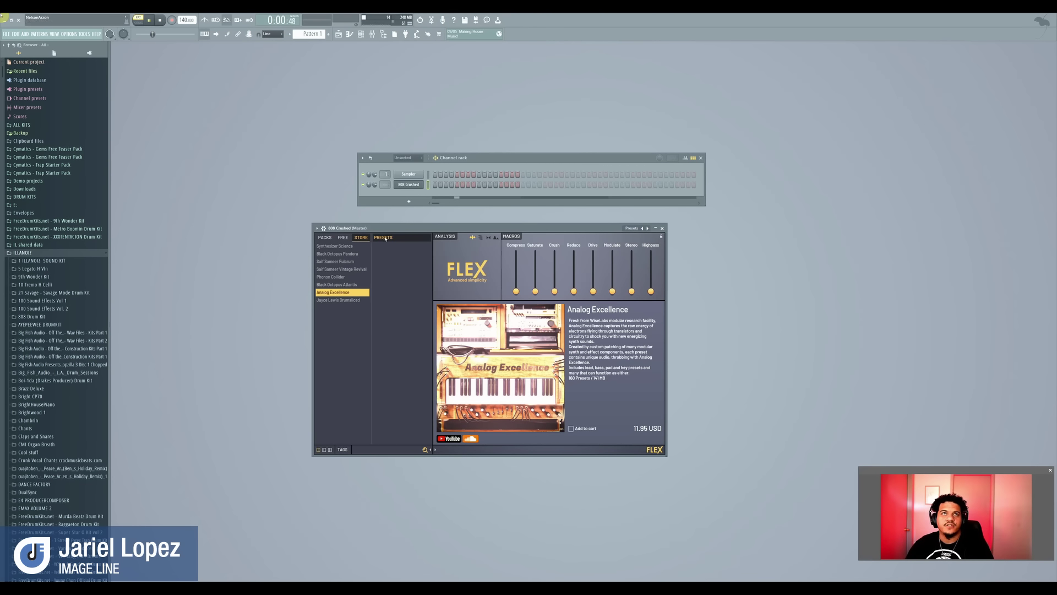
click(343, 239)
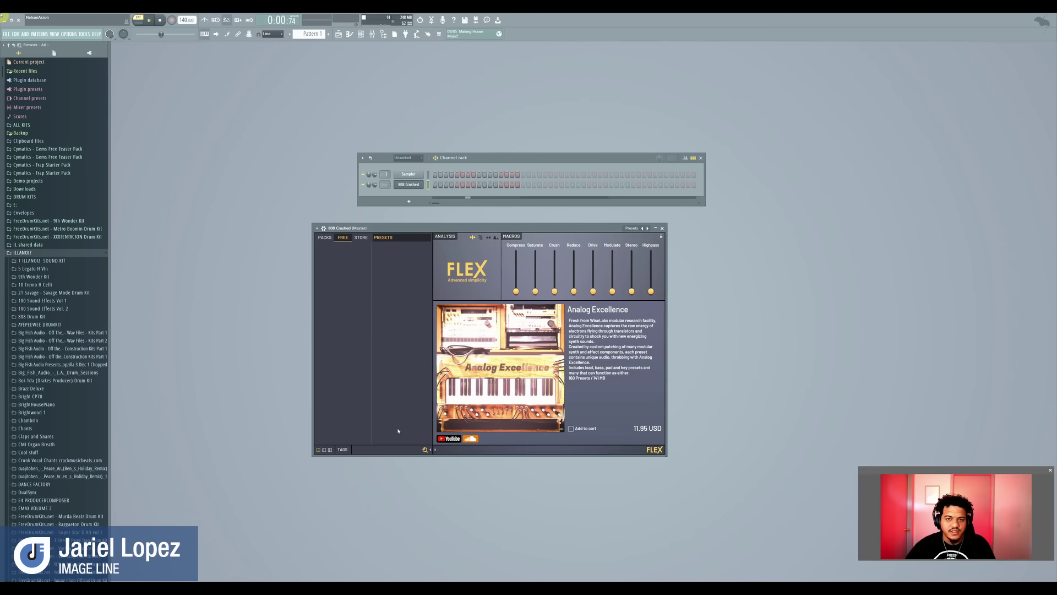
Load the Full Brass Sustain preset from the installed Essential Winds pack.
click(324, 238)
click(332, 292)
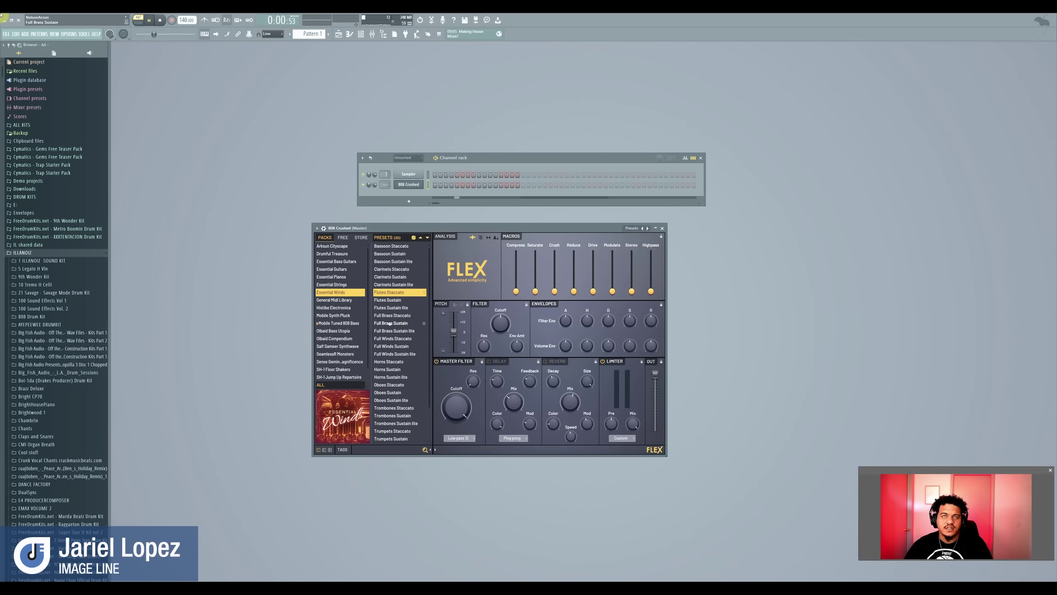
click(390, 324)
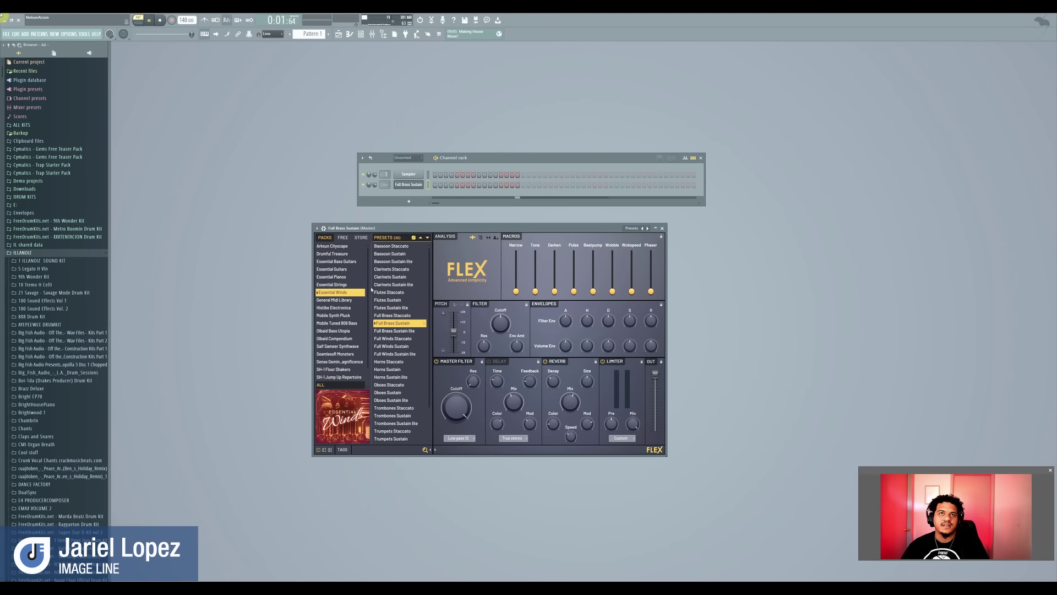
Audition the Violas Sustain and All Strings Sustain presets from the Essential Strings pack.
click(346, 286)
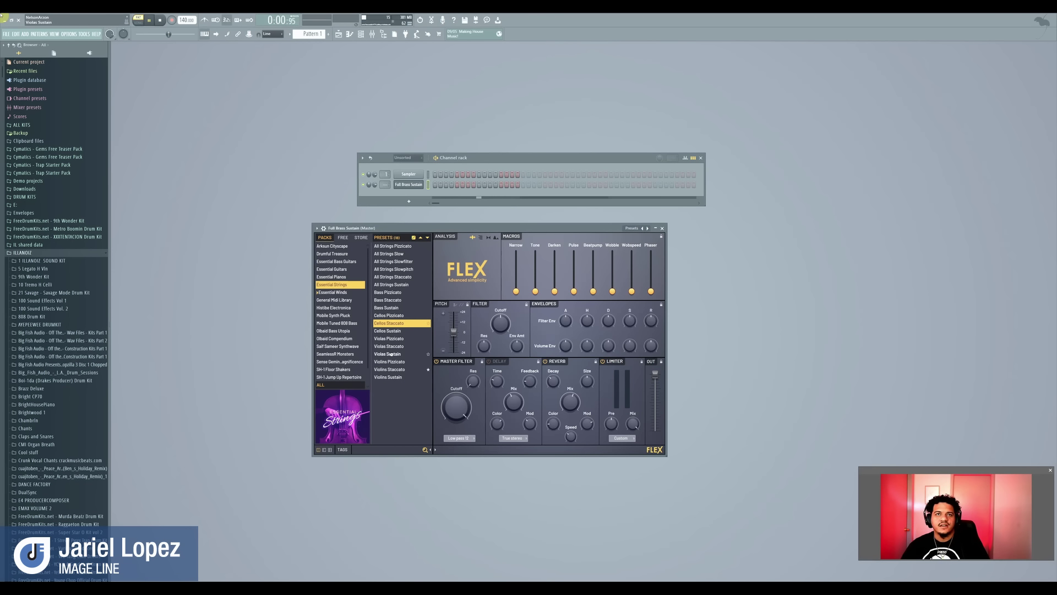
click(391, 355)
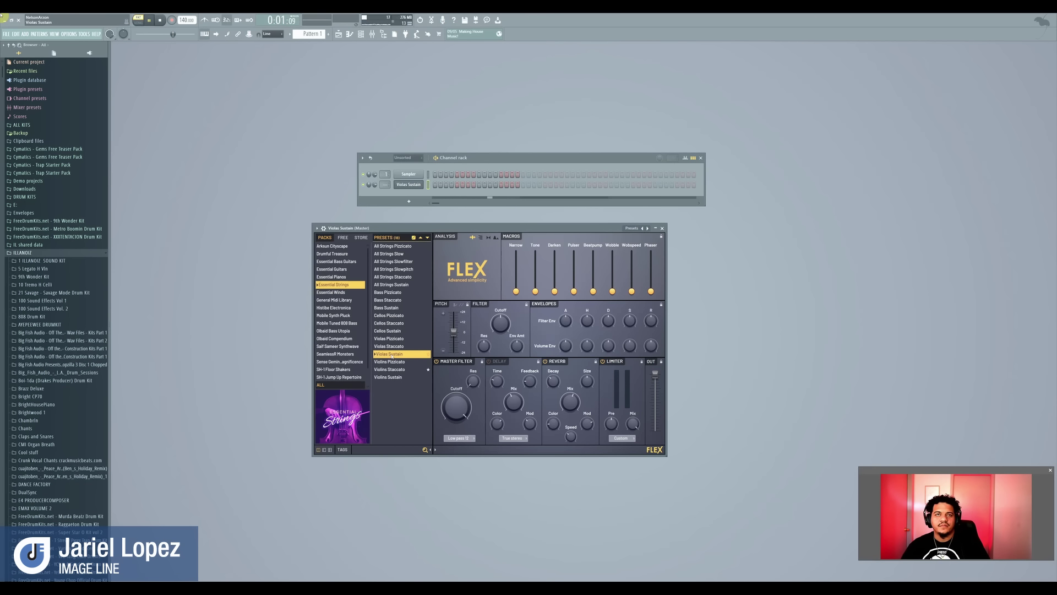
click(389, 285)
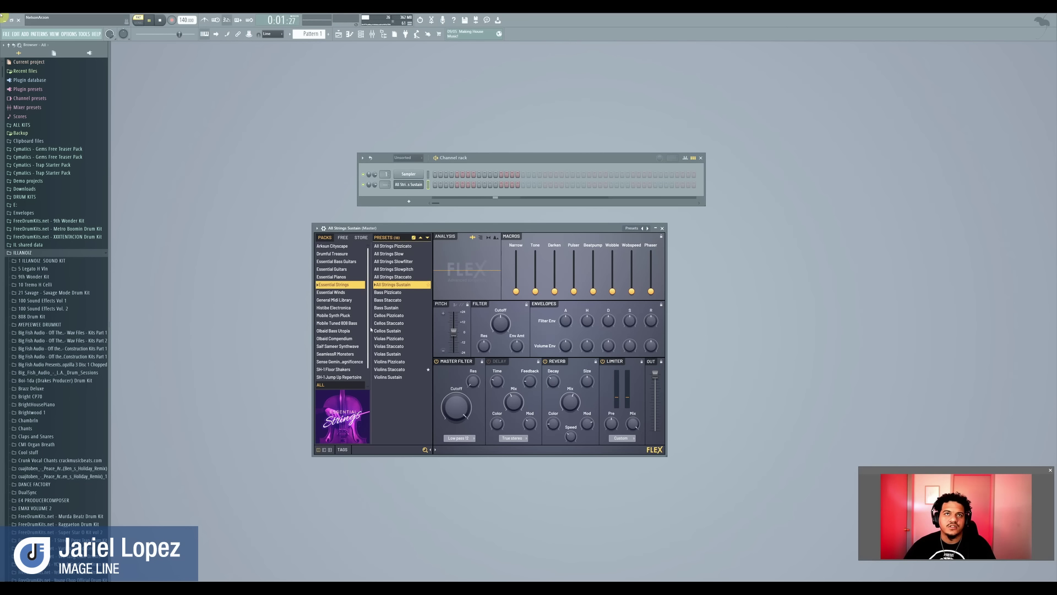
Load the Coin Sweeper preset from the Olbaid Bass Utopia pack.
scroll(368, 331, down, 2)
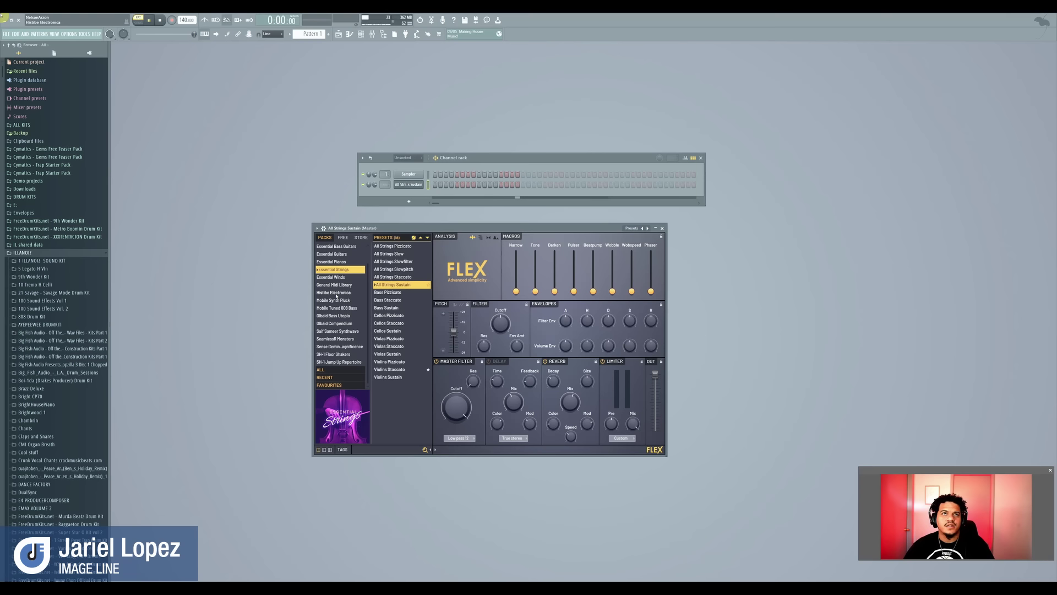
click(342, 317)
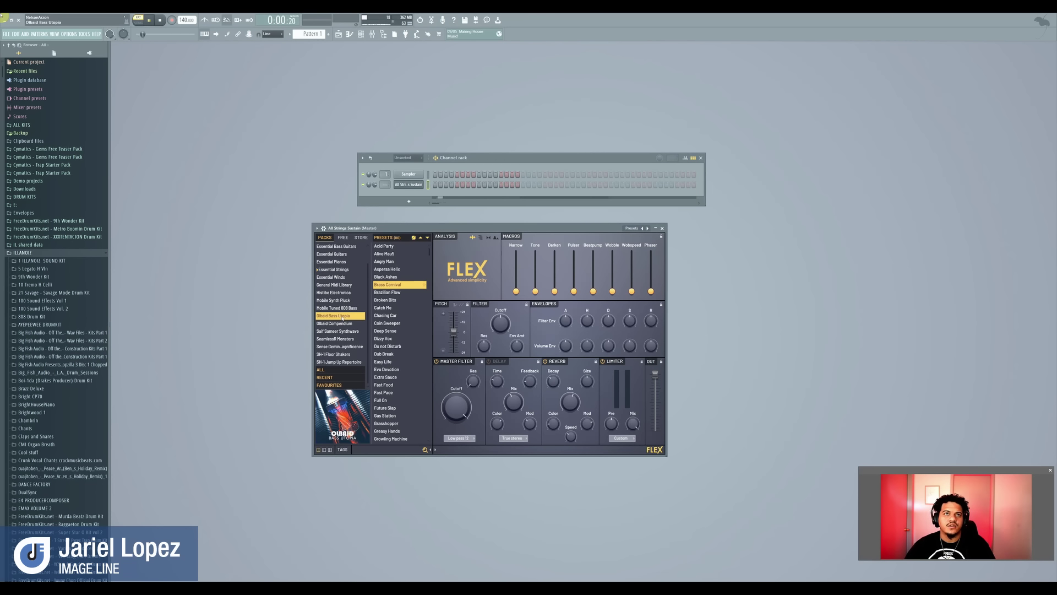
click(393, 323)
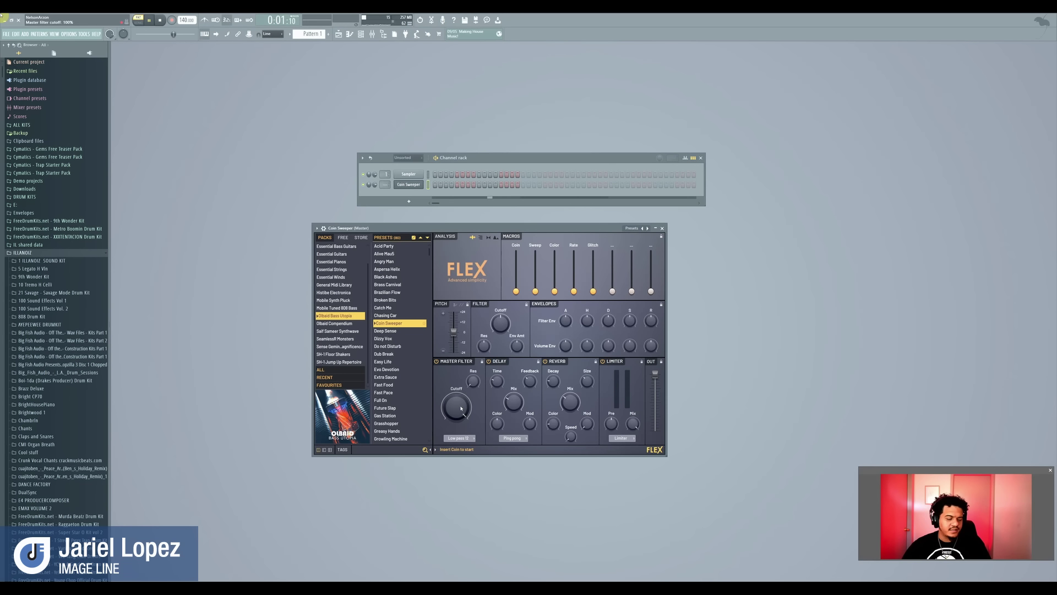
Sweep the master filter cutoff down and back up, and try out the delay's color and feedback amounts.
drag(461, 408, 461, 462)
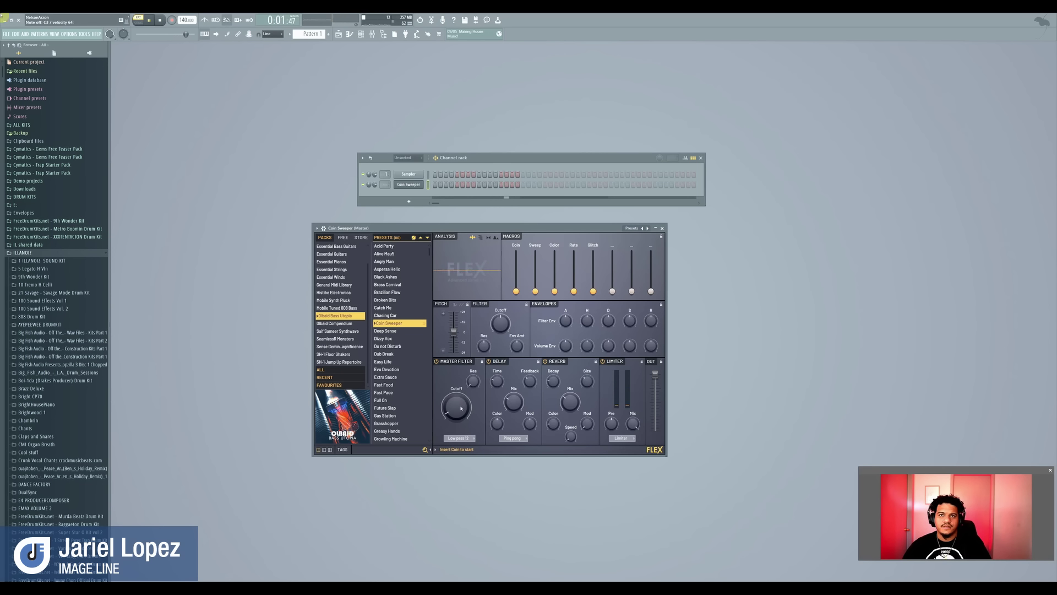
drag(458, 413, 475, 382)
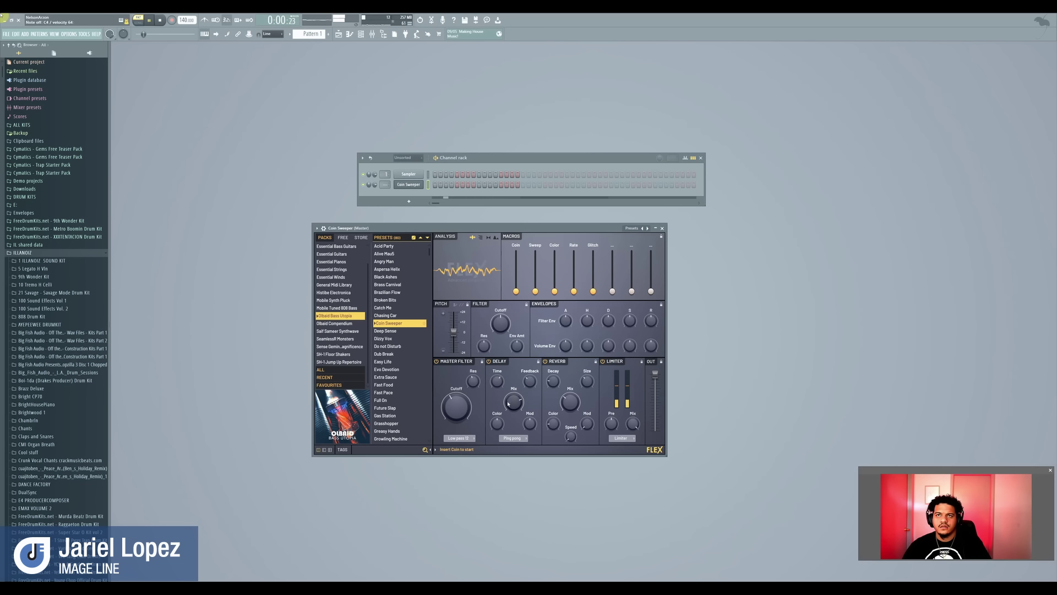
drag(496, 423, 497, 441)
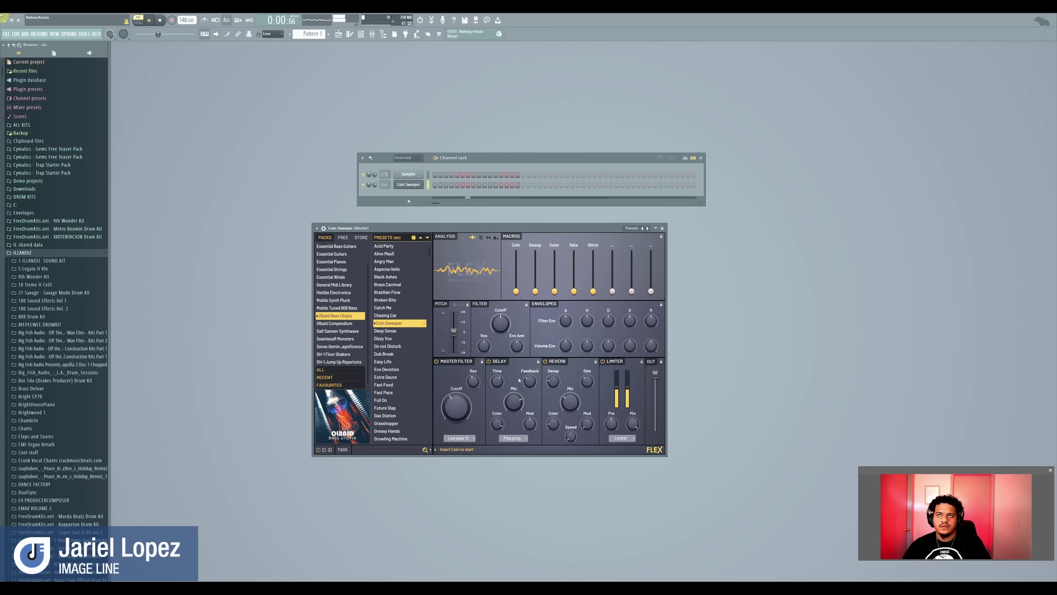
drag(530, 381, 529, 368)
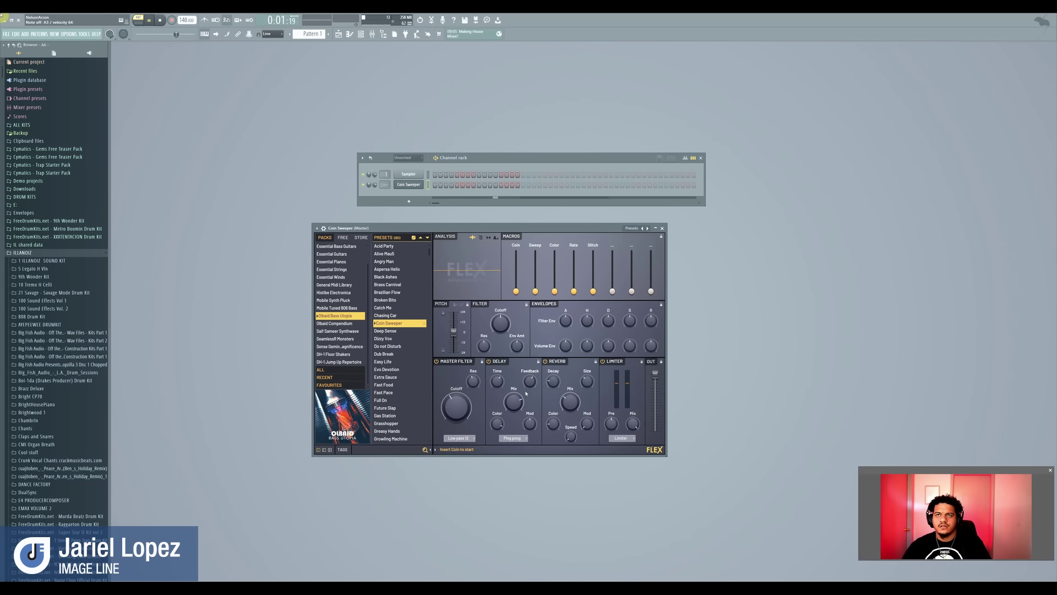
Adjust the reverb decay with the delay effect switched off, and re-enable the delay.
click(489, 362)
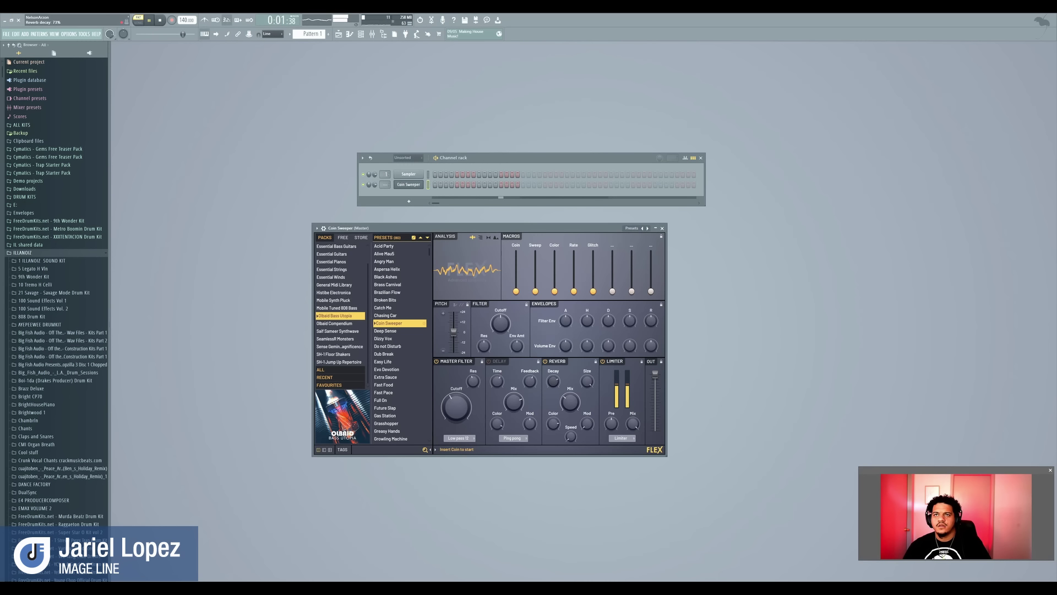
drag(549, 387, 550, 377)
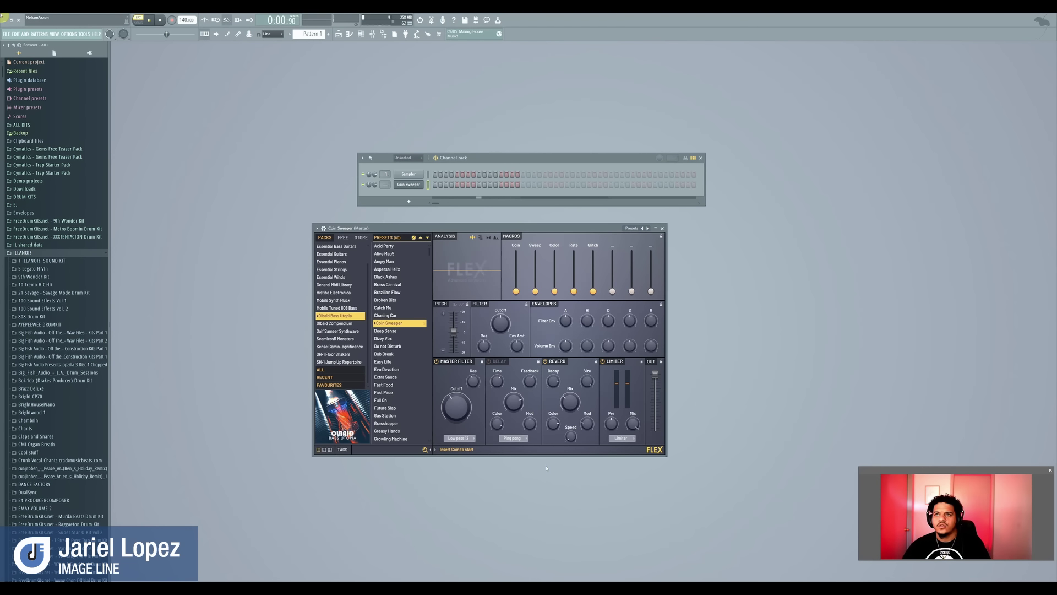
click(490, 362)
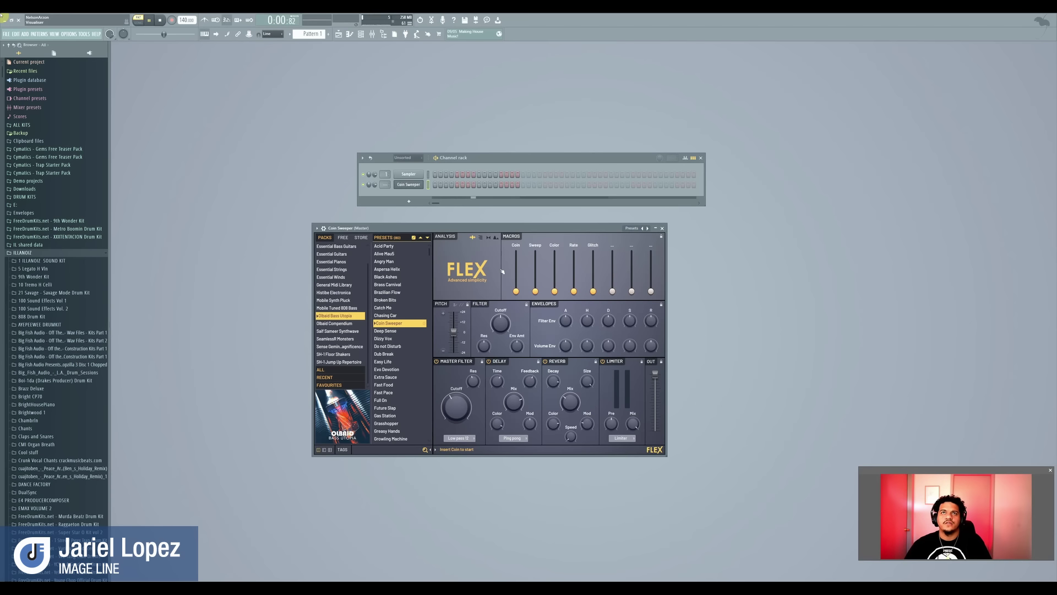
Compare the different visualizer modes of FLEX's analysis display while notes play.
click(484, 242)
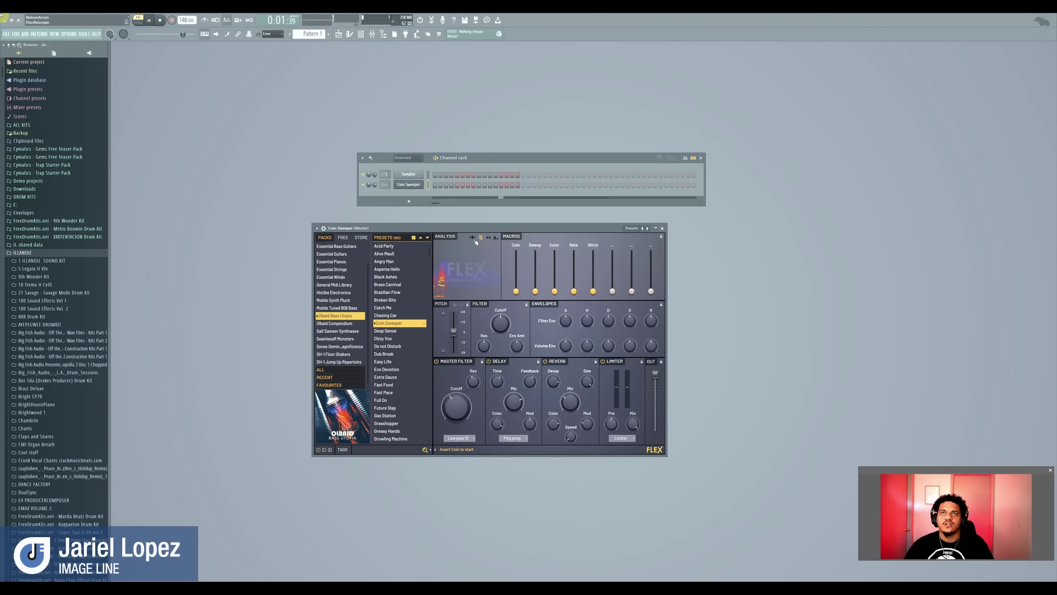
click(477, 240)
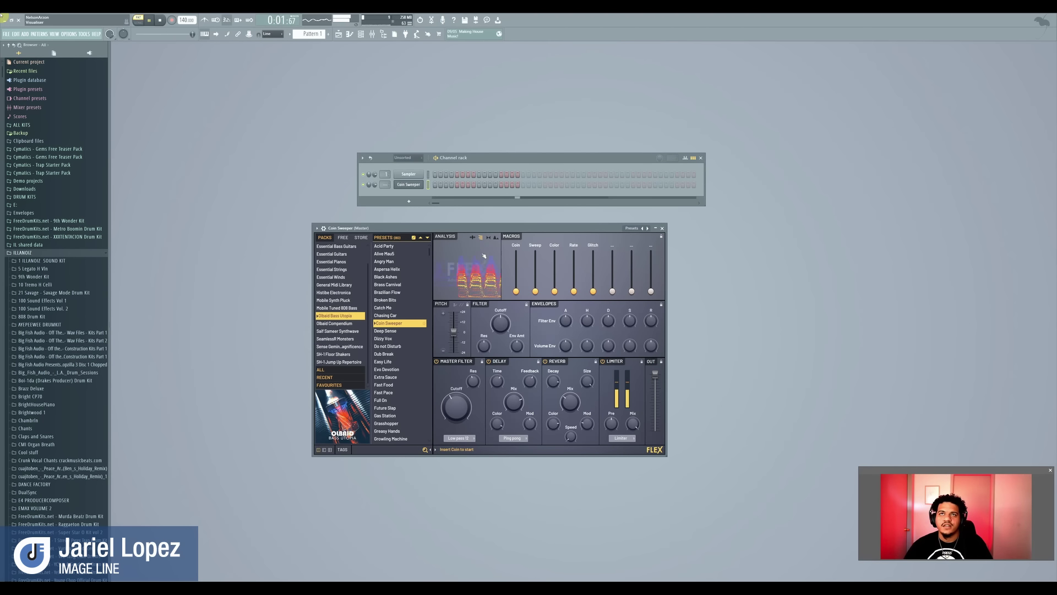
click(489, 238)
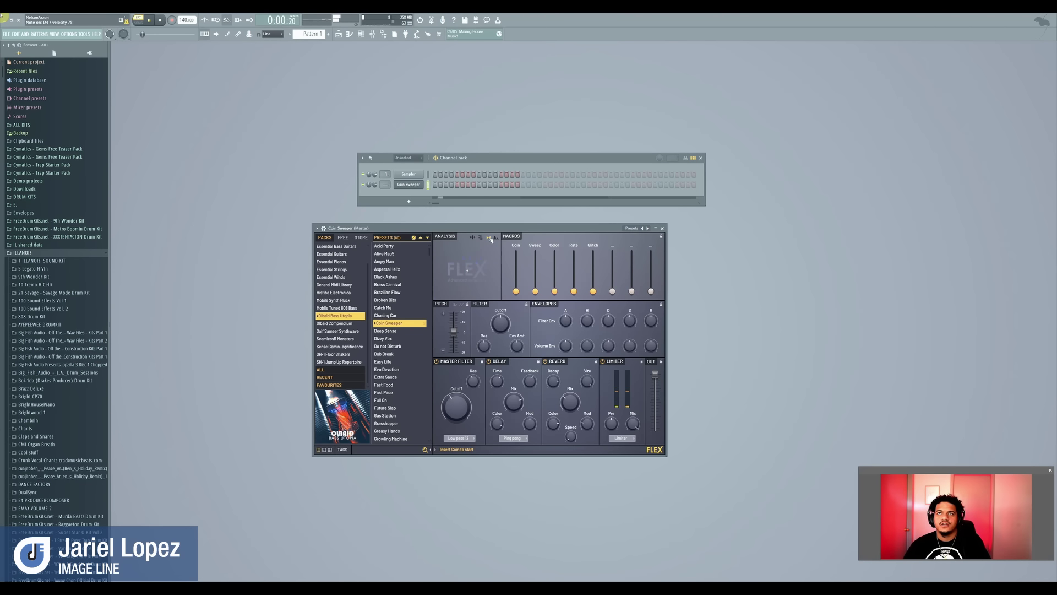
click(496, 239)
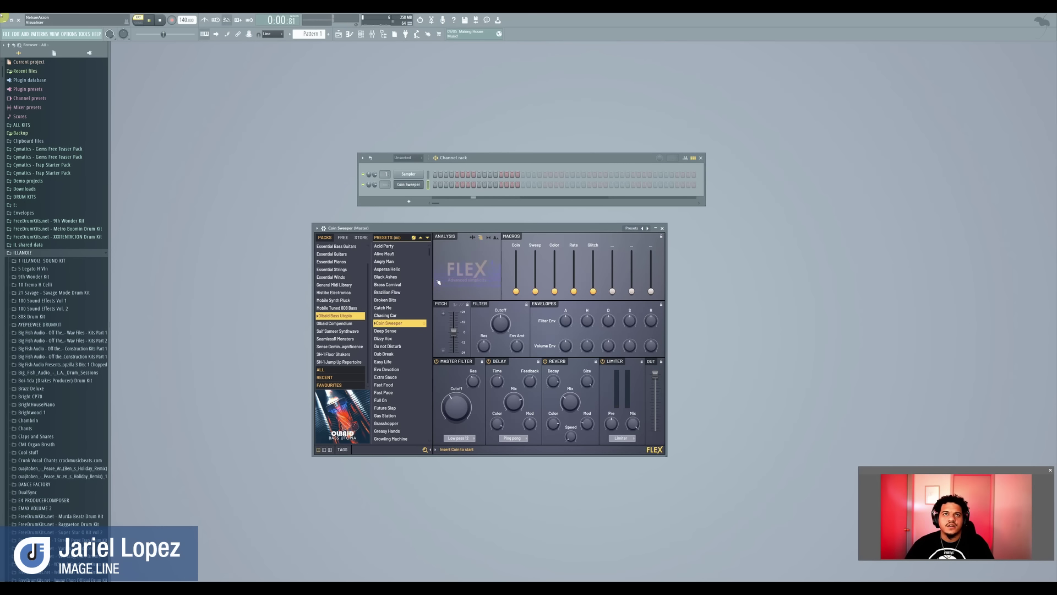
Audition the Catch Me preset and load Extra Sauce from the Olbaid Bass Utopia pack.
click(398, 308)
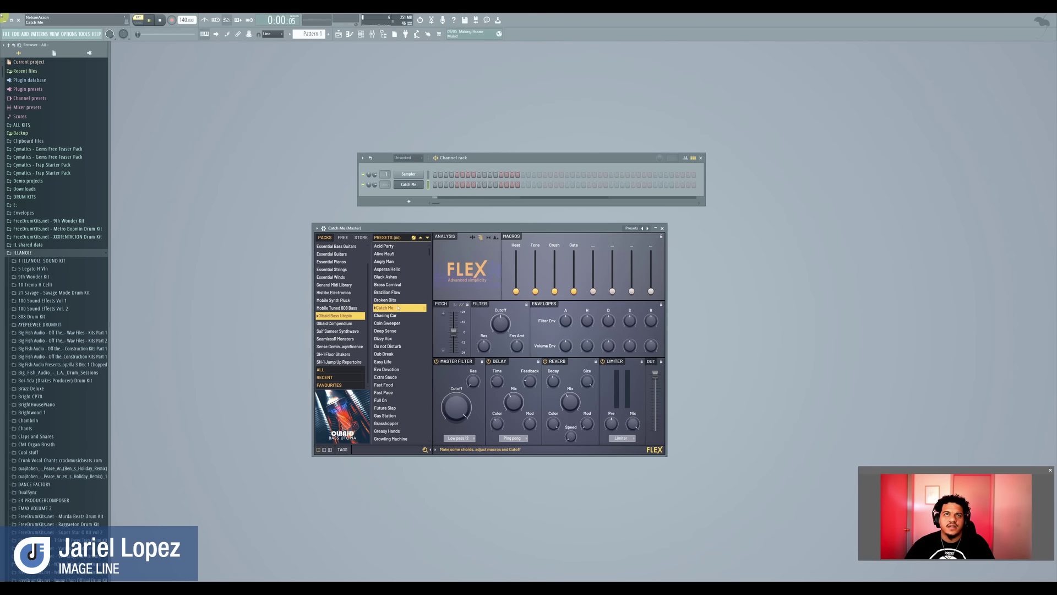
click(396, 378)
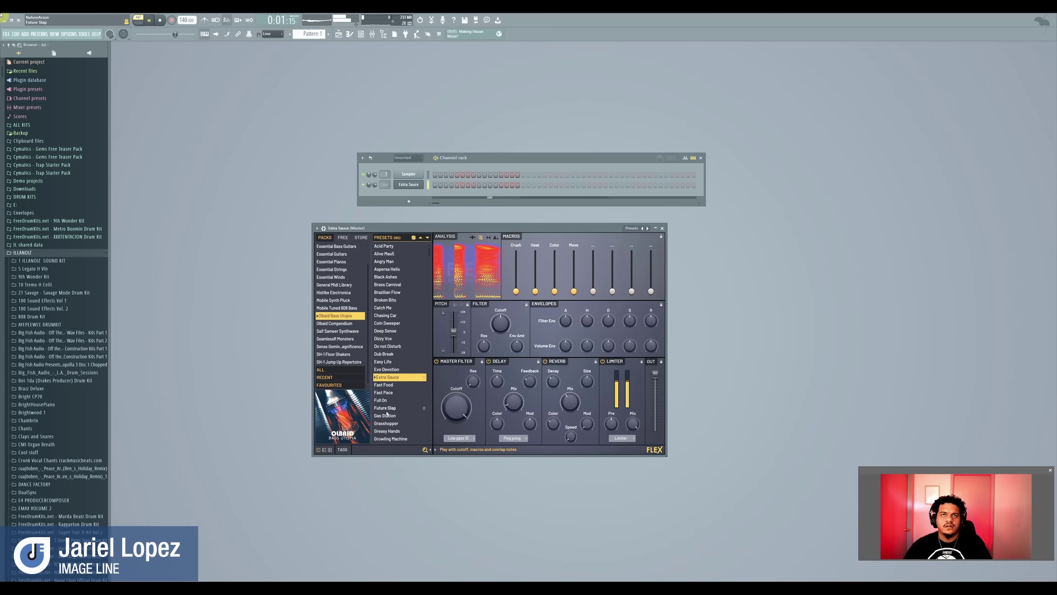
Browse the Essential Strings and Essential Pianos packs, audition the Grand Piano preset, and load Steinway D.
click(343, 269)
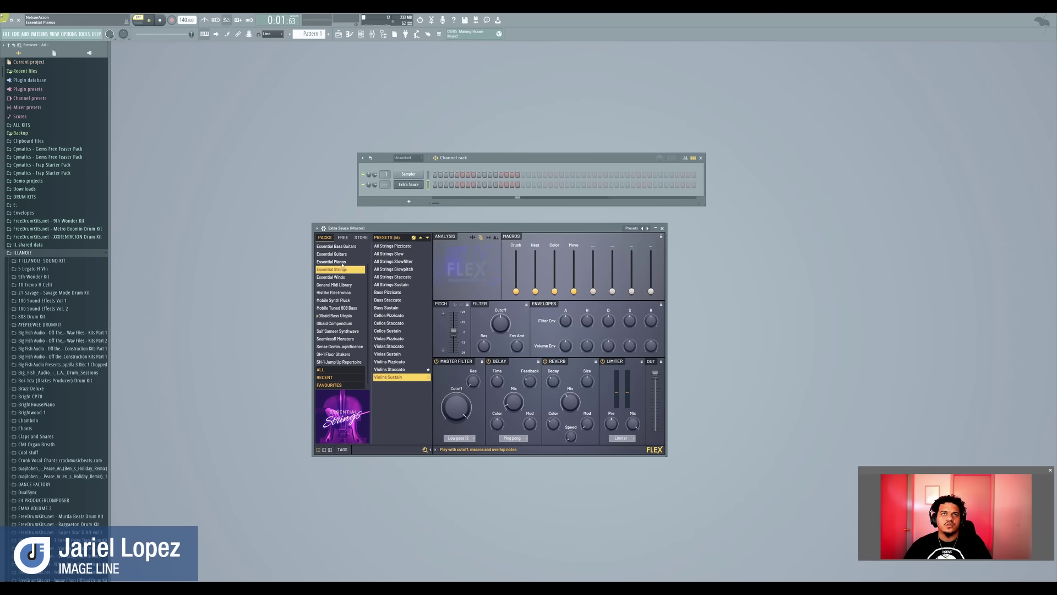
click(341, 262)
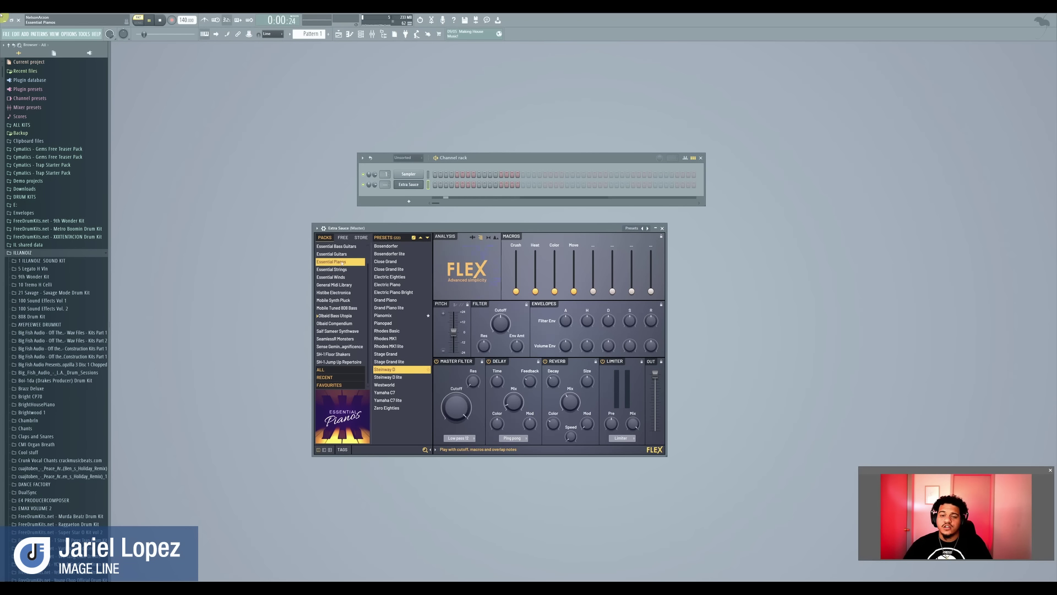
click(394, 300)
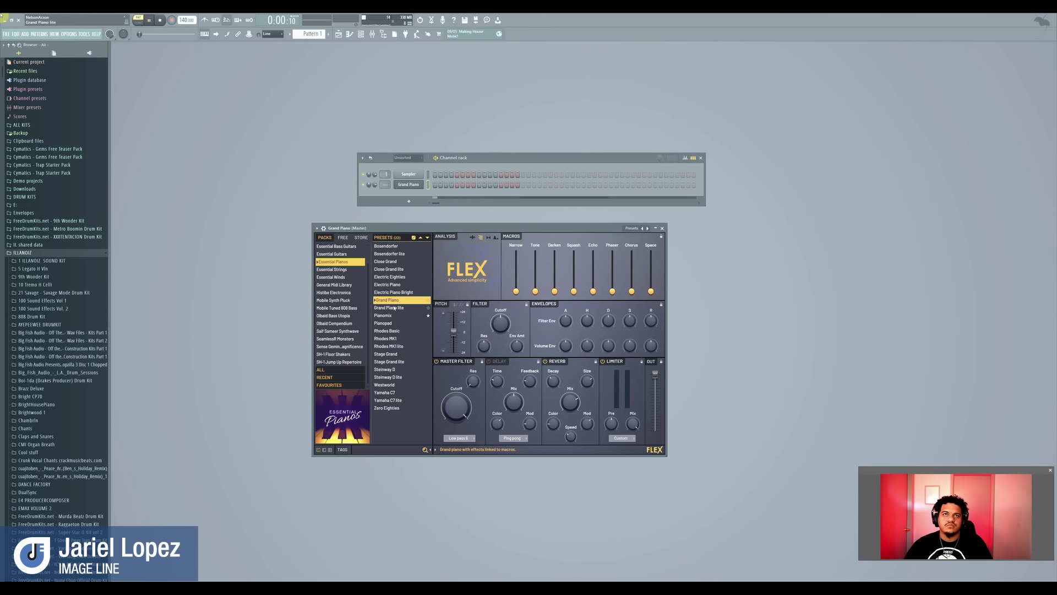
click(389, 369)
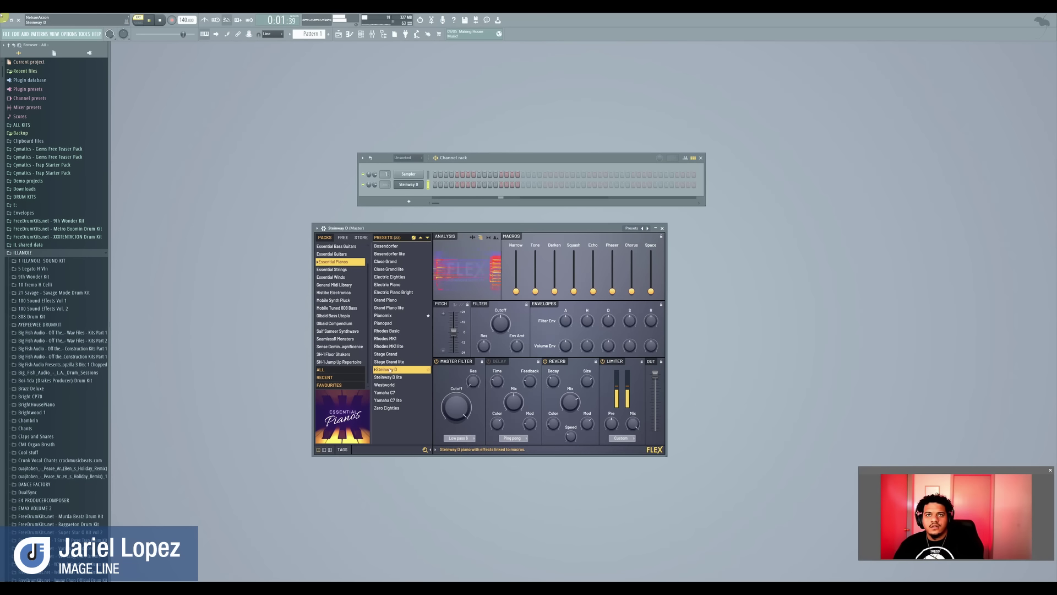
Try the master filter cutoff, raise Squash to 100%, and raise the Darken, Echo, Phaser, Chorus and Space macros.
mouse_move(456, 407)
mouse_down()
mouse_move(457, 453)
mouse_move(456, 418)
mouse_up()
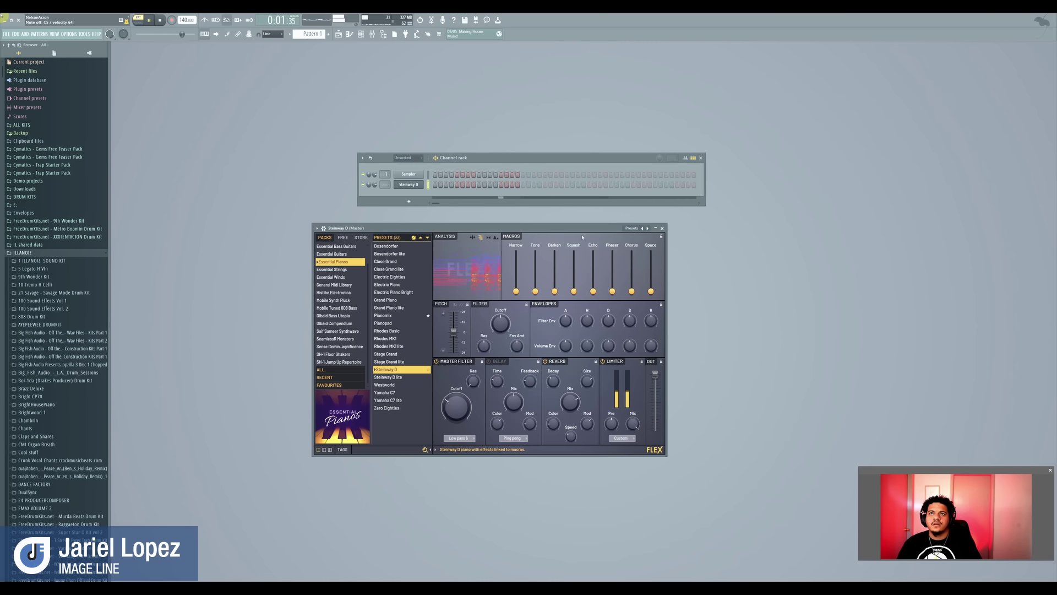
drag(555, 291, 574, 251)
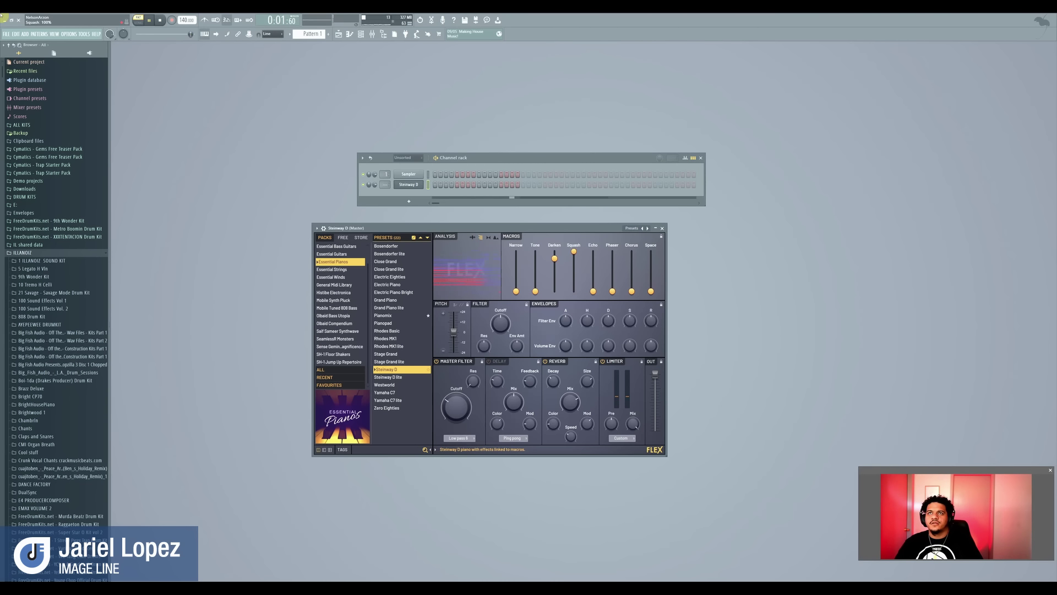
drag(593, 290, 651, 274)
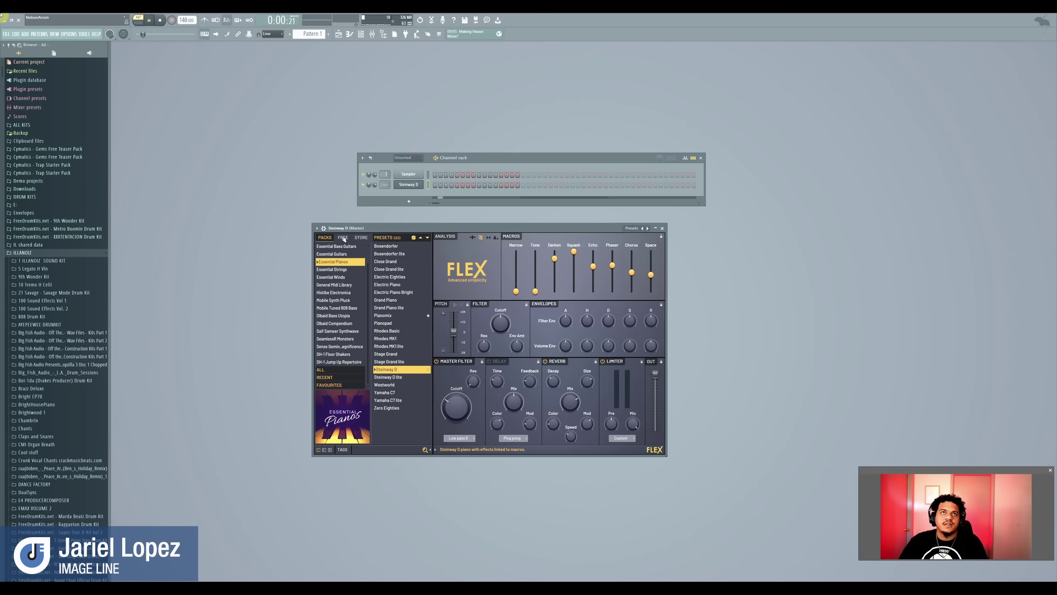
Check FLEX's free packs and the store listing for Analog Excellence, and return to the installed packs.
click(345, 238)
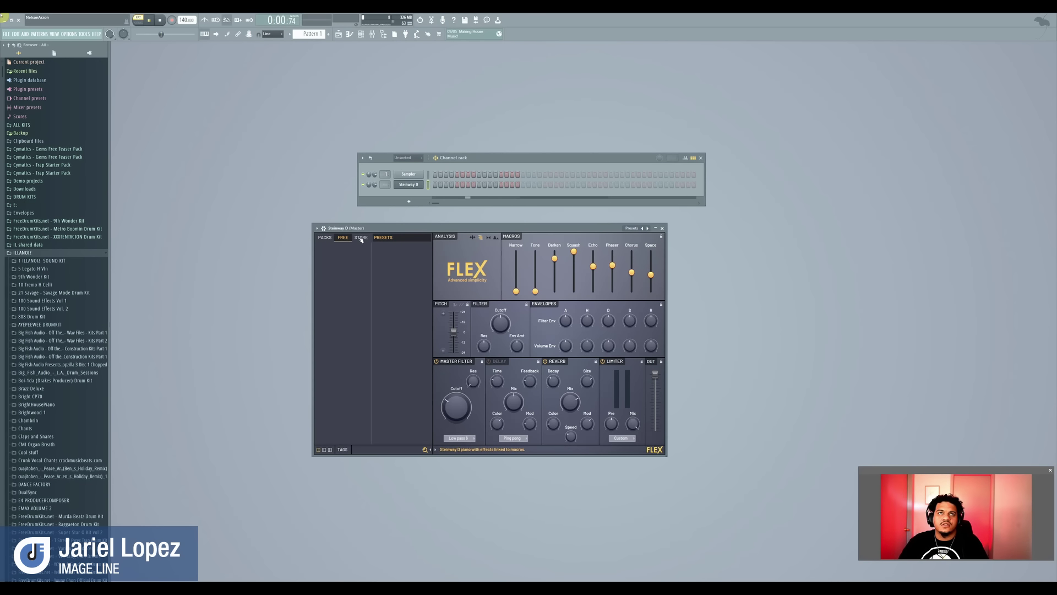
click(359, 238)
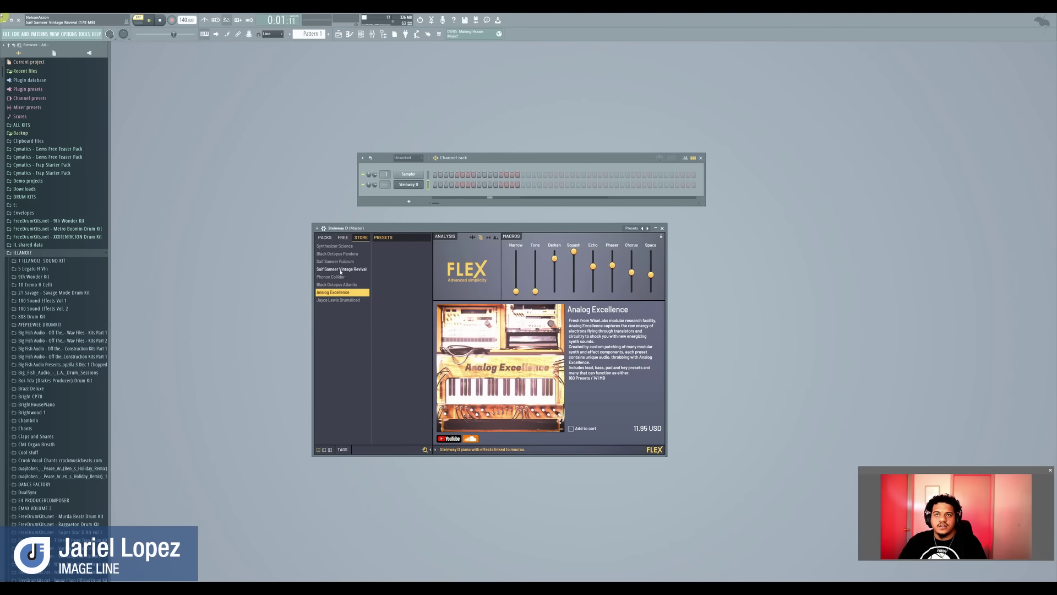
click(325, 239)
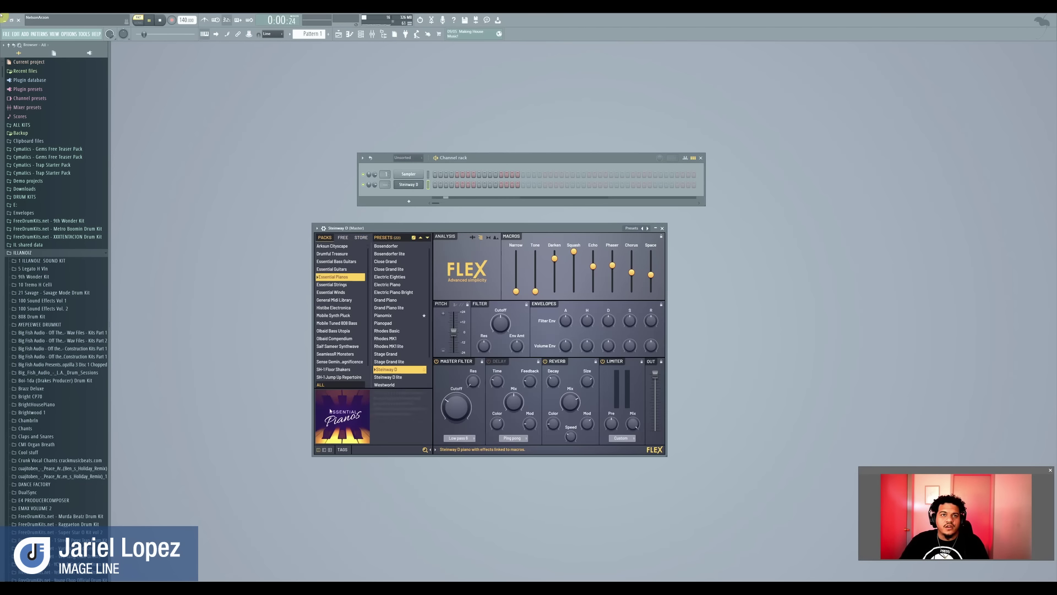
Show the installed packs as cover artwork and load the Ascending preset from one of the synth packs.
click(324, 449)
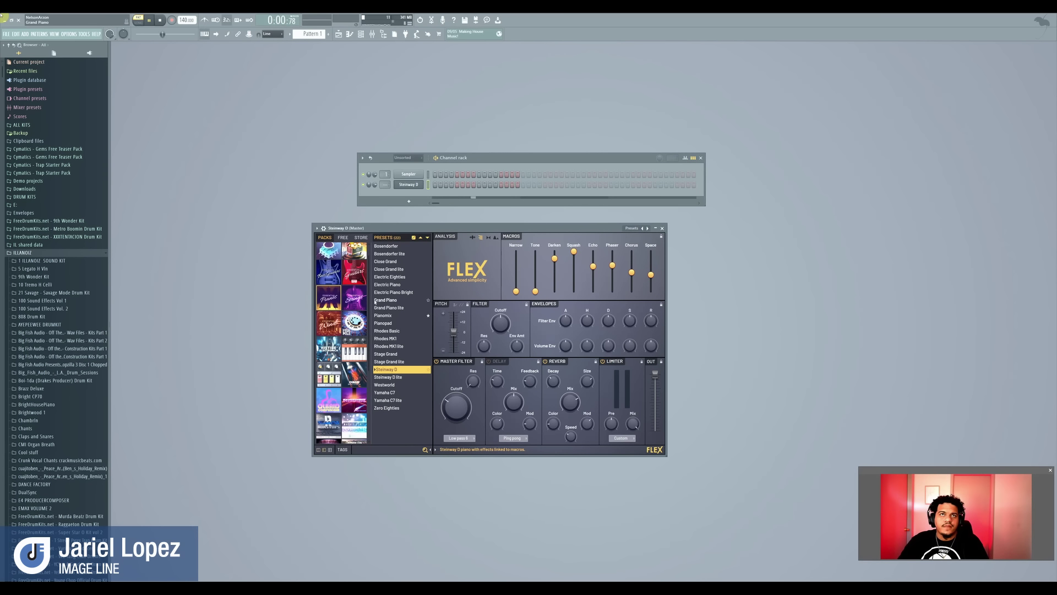
scroll(332, 414, down, 3)
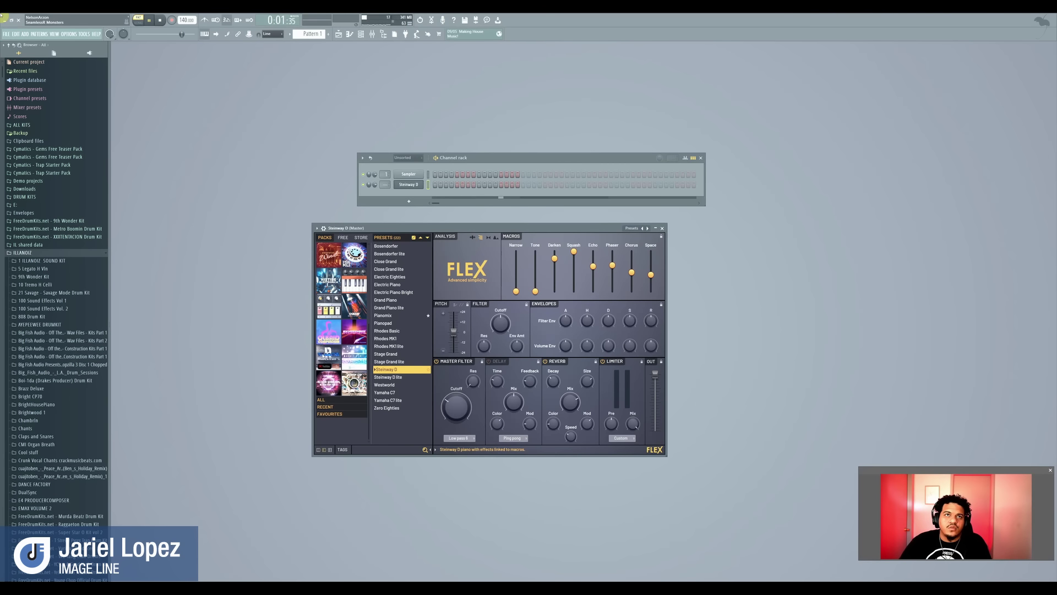
click(356, 331)
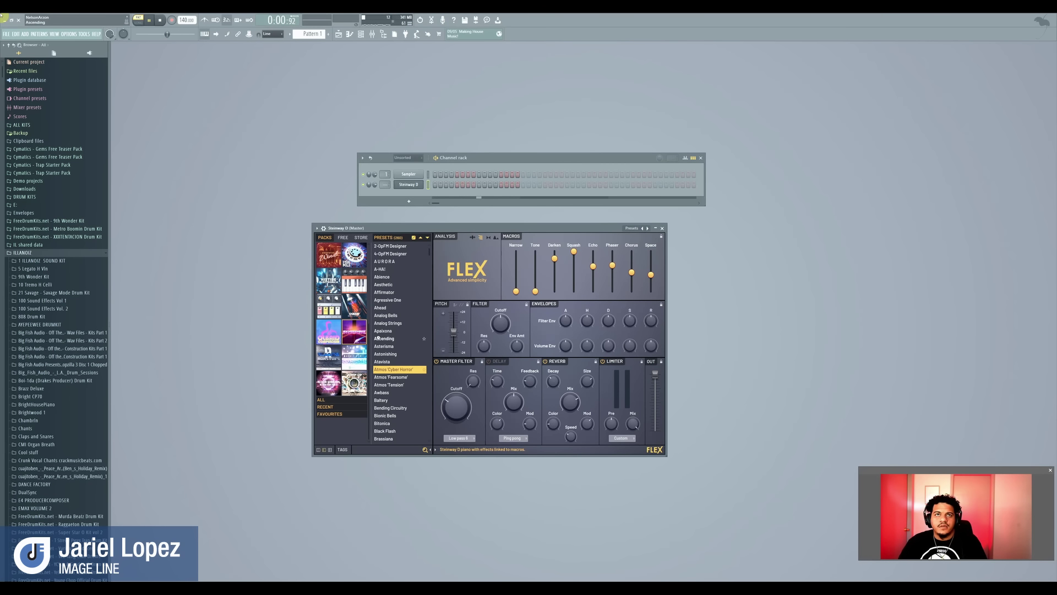
click(378, 338)
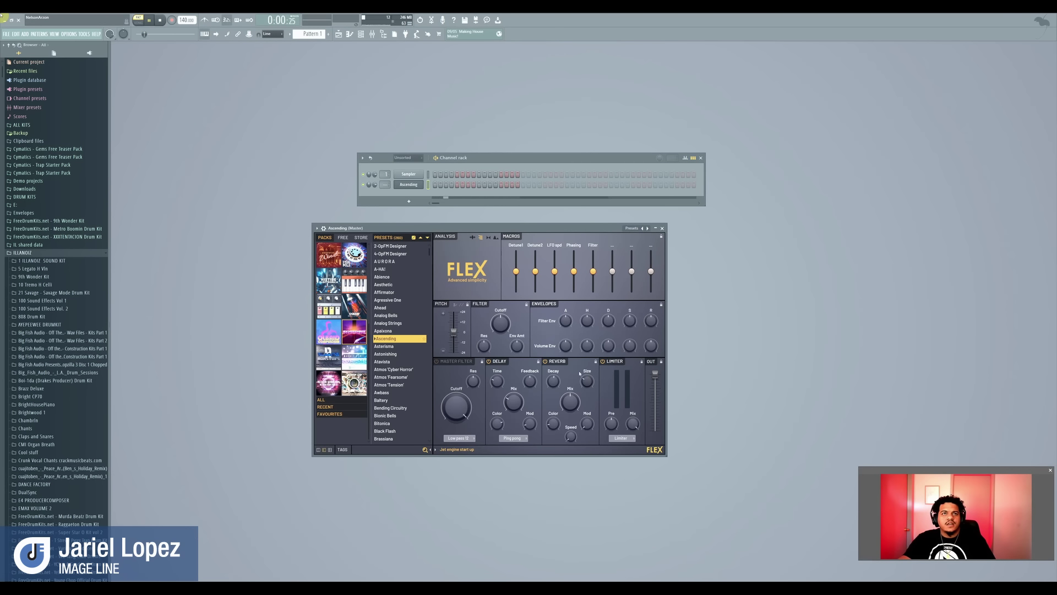
Put the FLEX window away and stop playback.
click(662, 228)
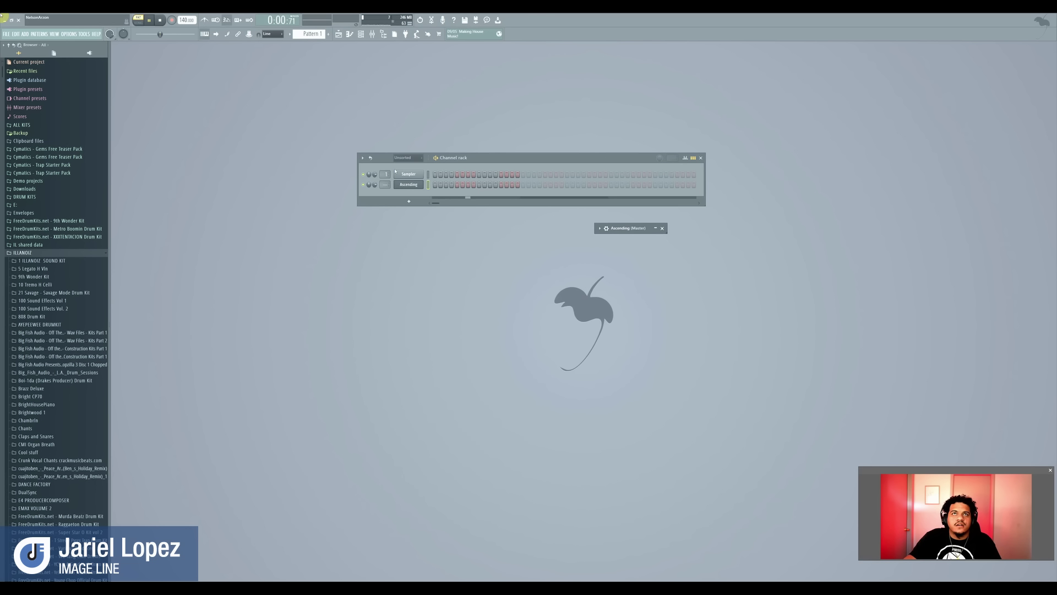
click(160, 20)
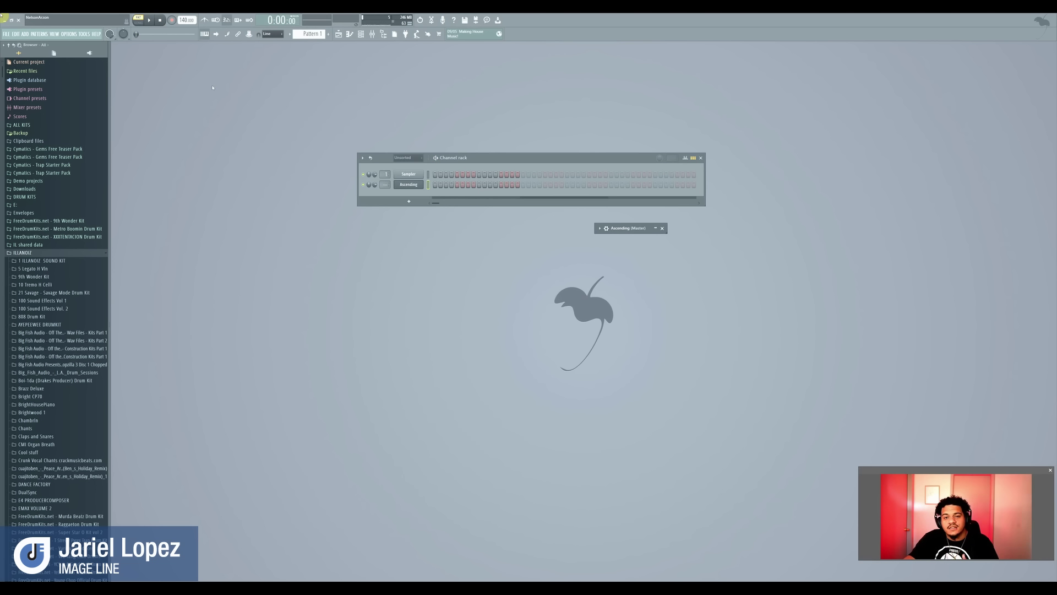
Add a Sytrus synthesizer with its window below the channel rack, and adjust its channel volume before test notes.
click(410, 202)
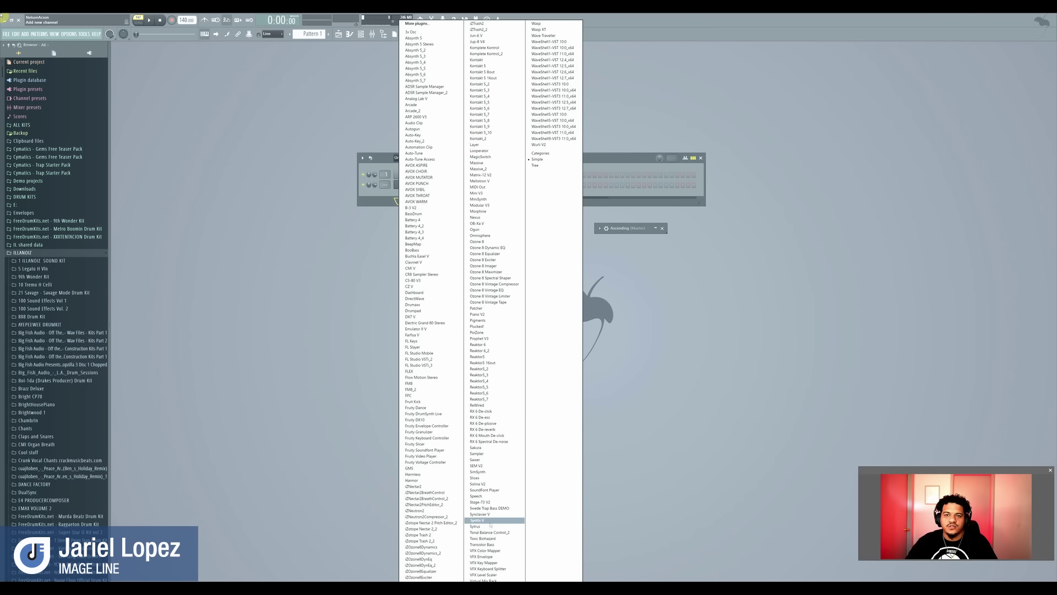
click(489, 527)
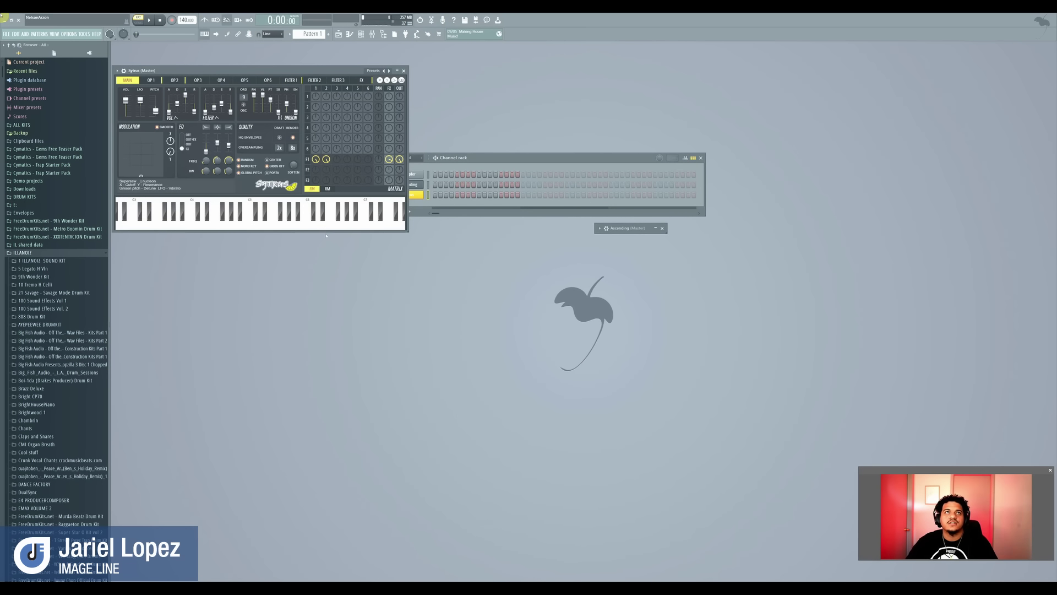
drag(280, 70, 489, 231)
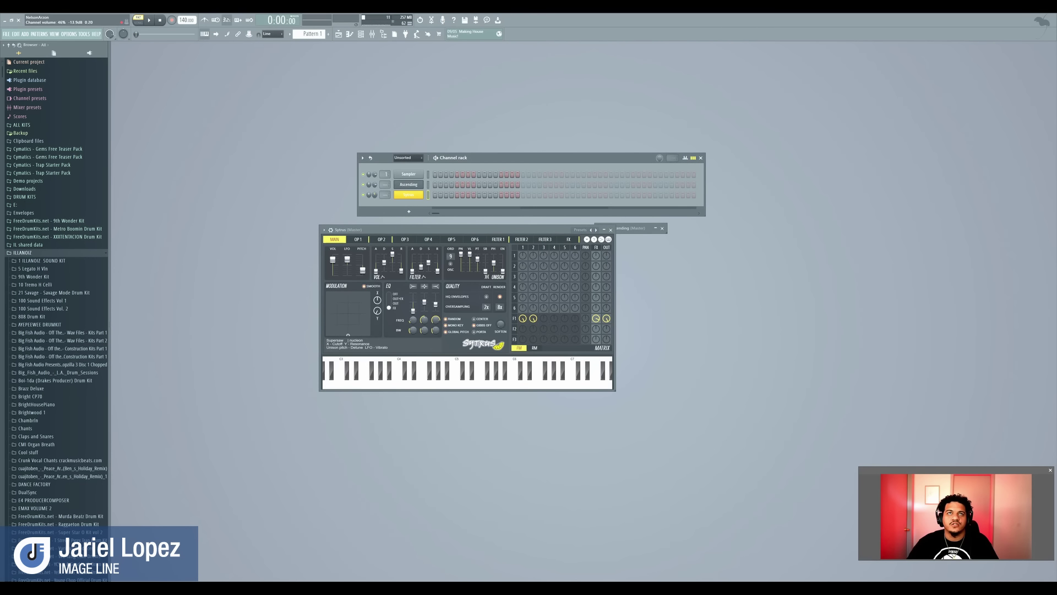
drag(375, 195, 375, 205)
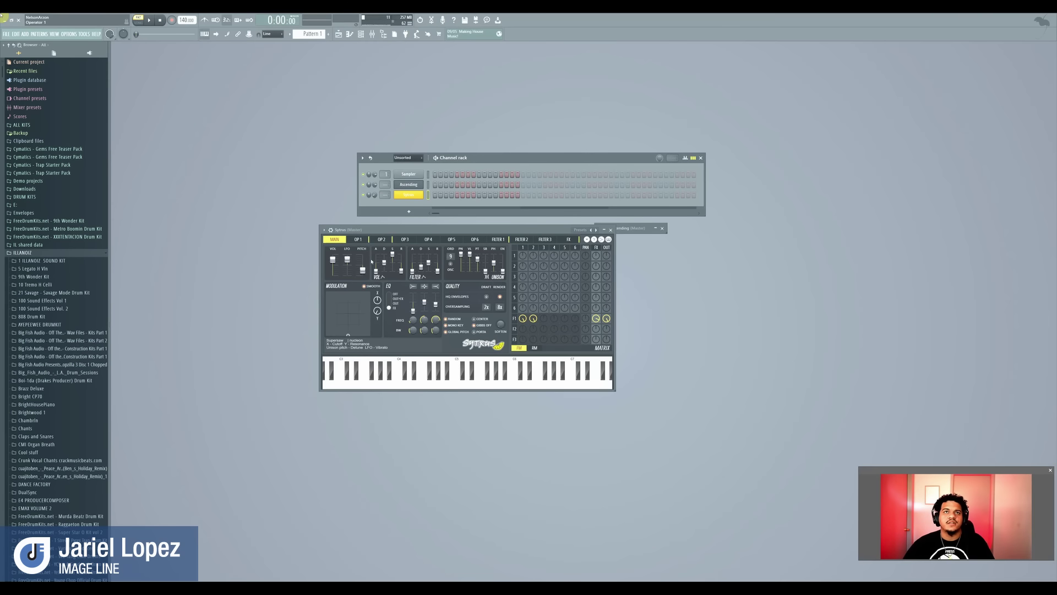
key(z)
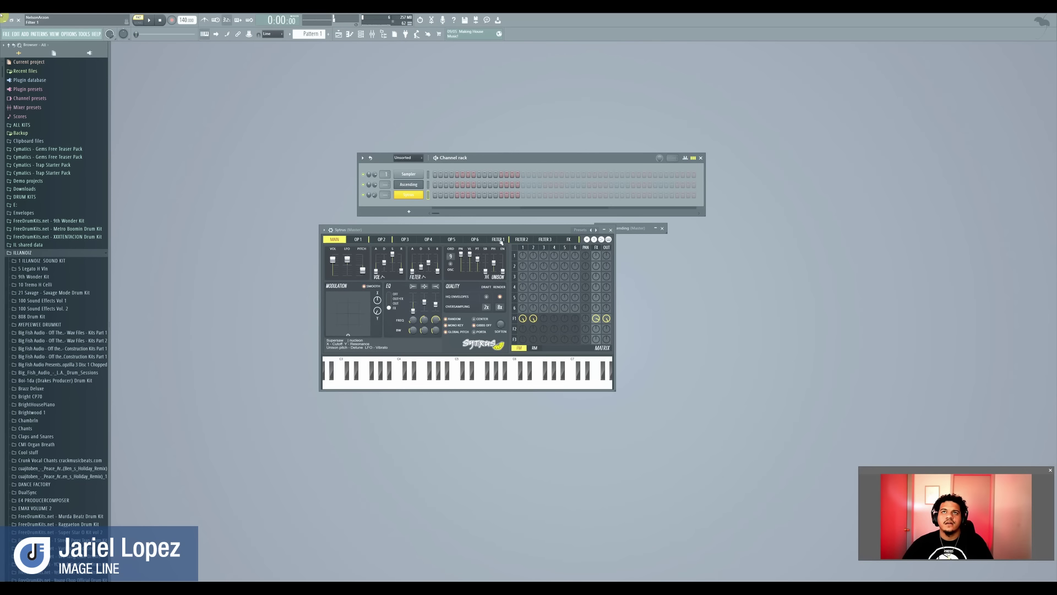
Audition successive Sytrus presets, including Acid 3 and Action, up to Ambient echoes.
click(599, 230)
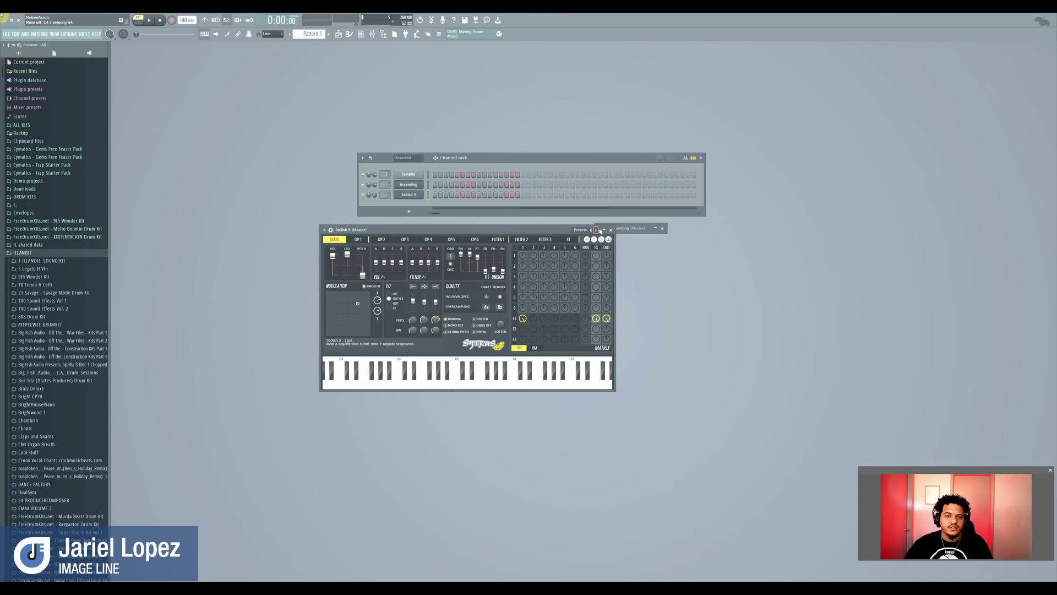
click(600, 230)
click(599, 230)
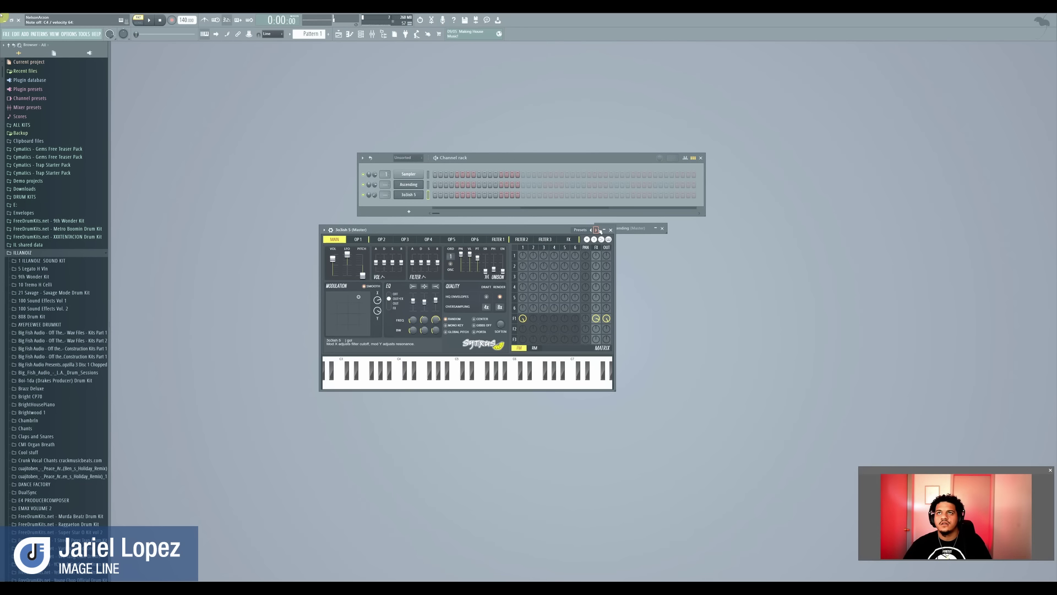
click(600, 230)
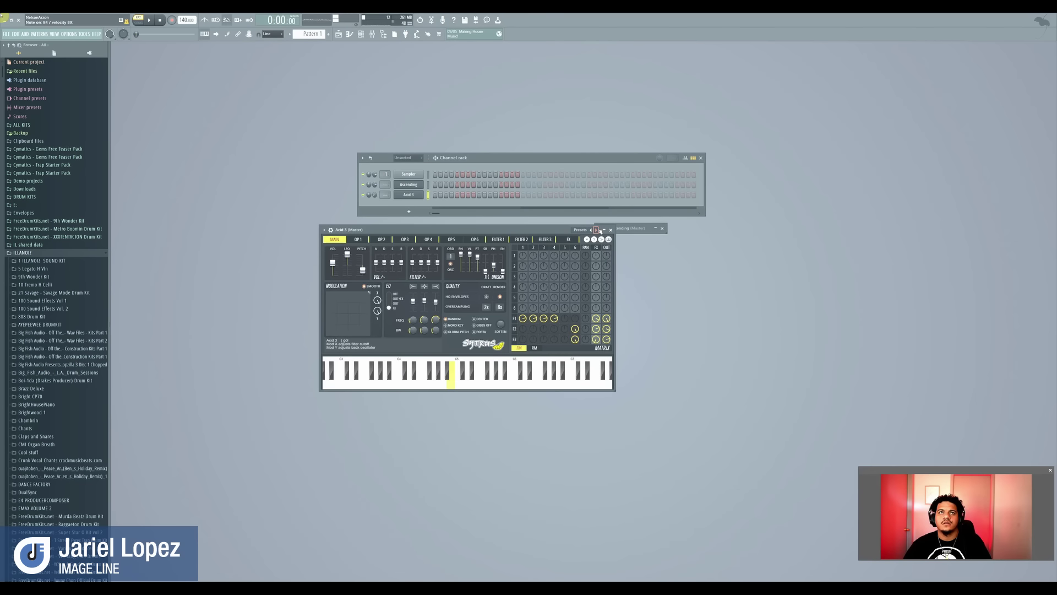
click(598, 230)
click(598, 230)
click(598, 230)
click(598, 230)
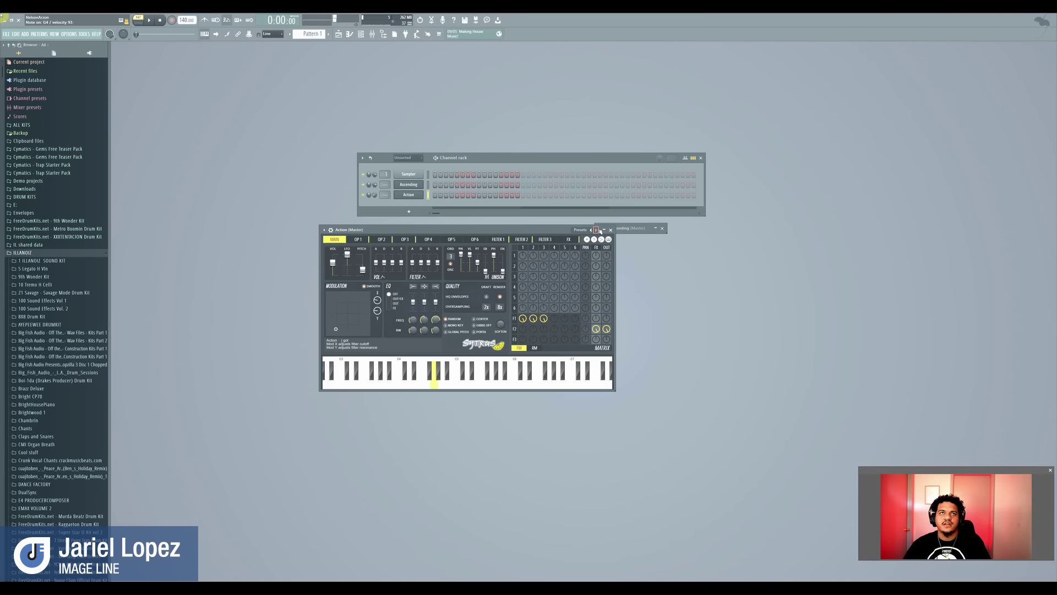
click(600, 231)
click(599, 230)
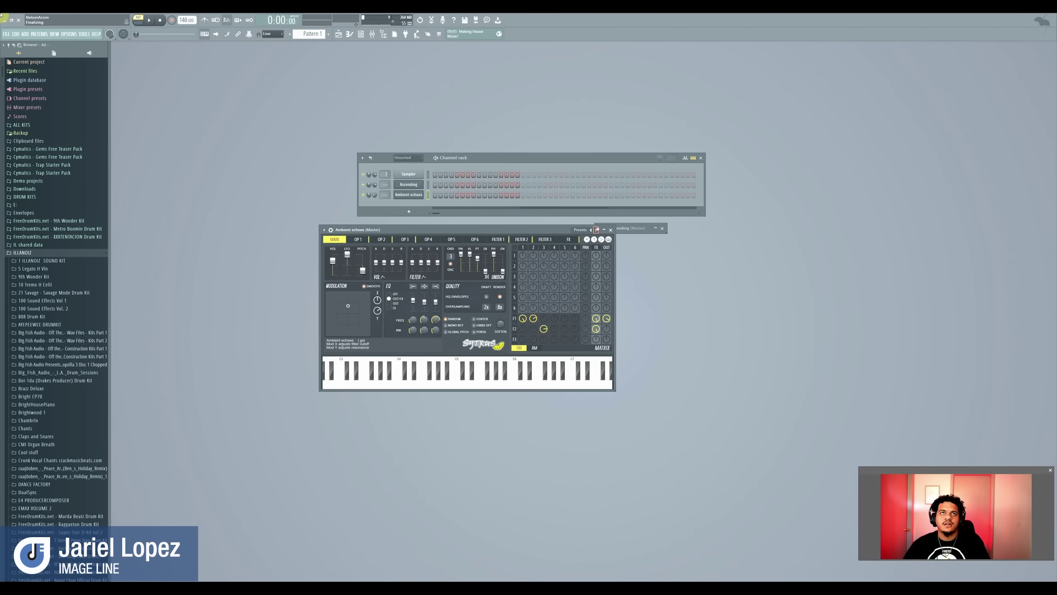
Continue auditioning Sytrus presets such as Chip 2, Countdown 2 and Cyberarp, and settle on Cube.
click(600, 230)
click(600, 230)
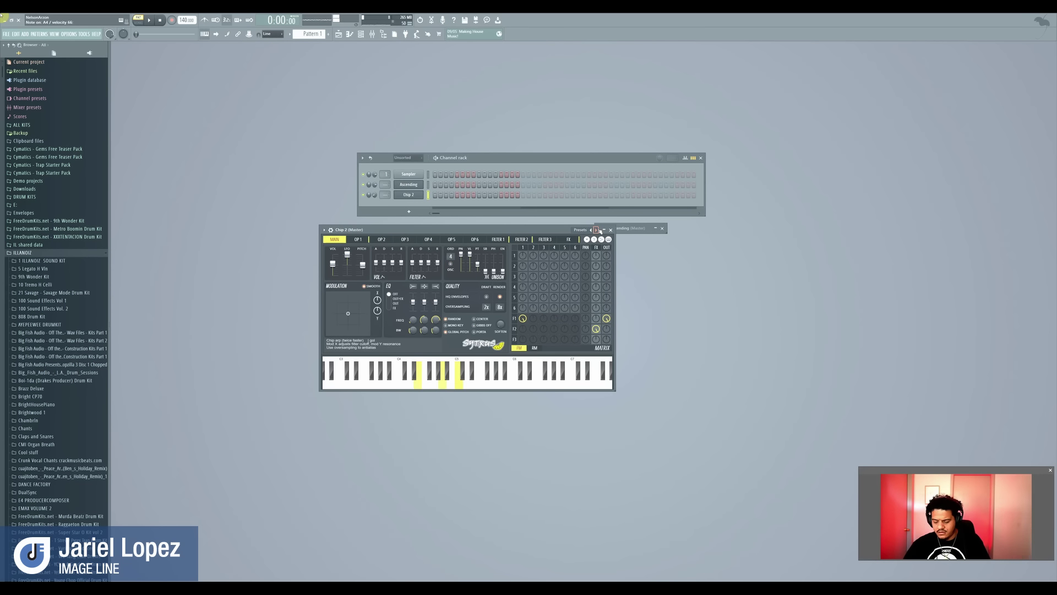
click(600, 230)
click(600, 230)
click(600, 230)
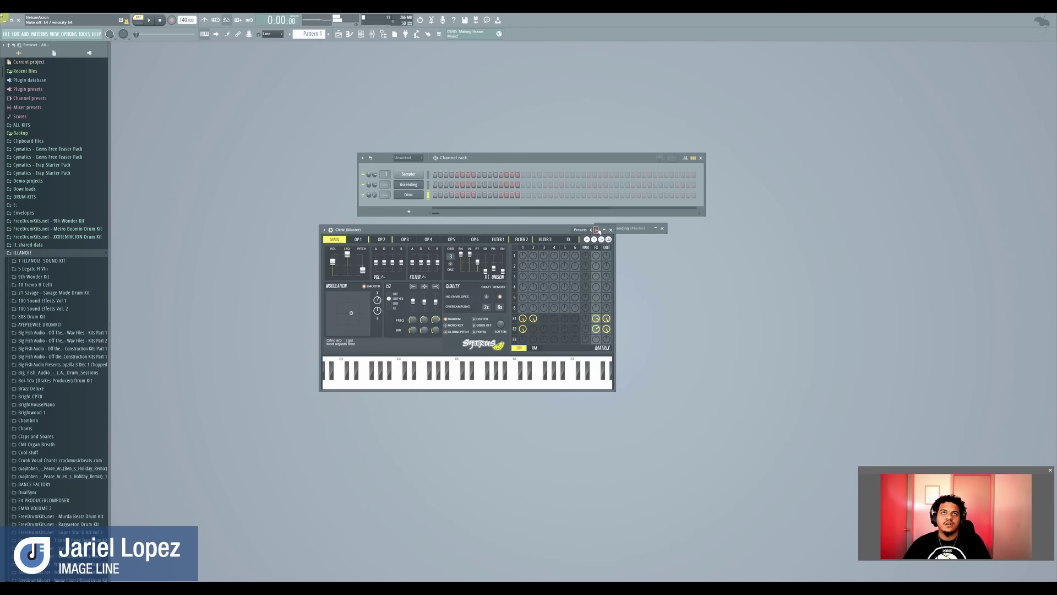
click(598, 230)
click(597, 230)
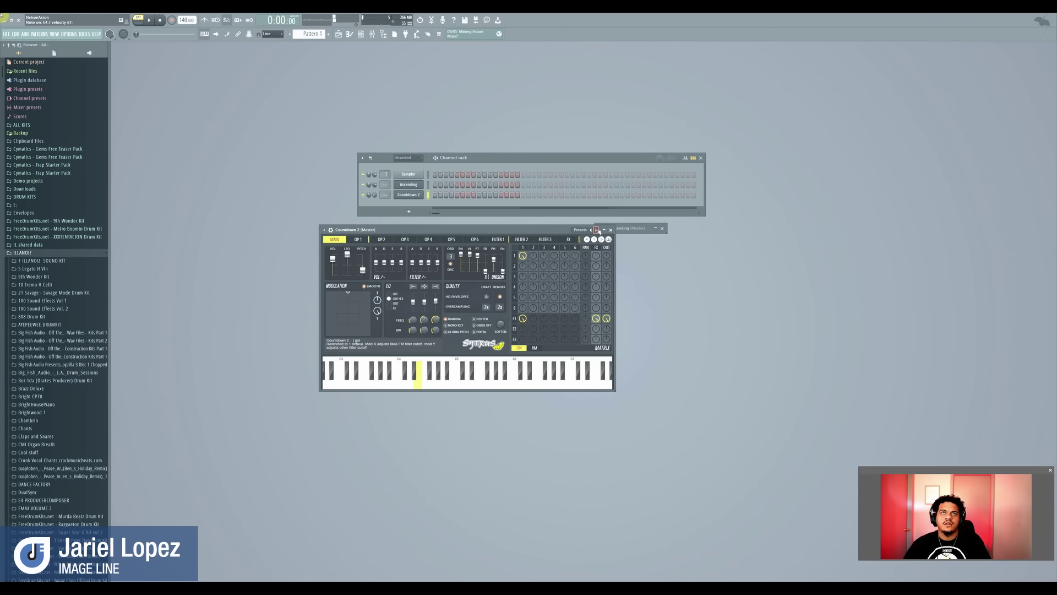
click(598, 230)
click(597, 230)
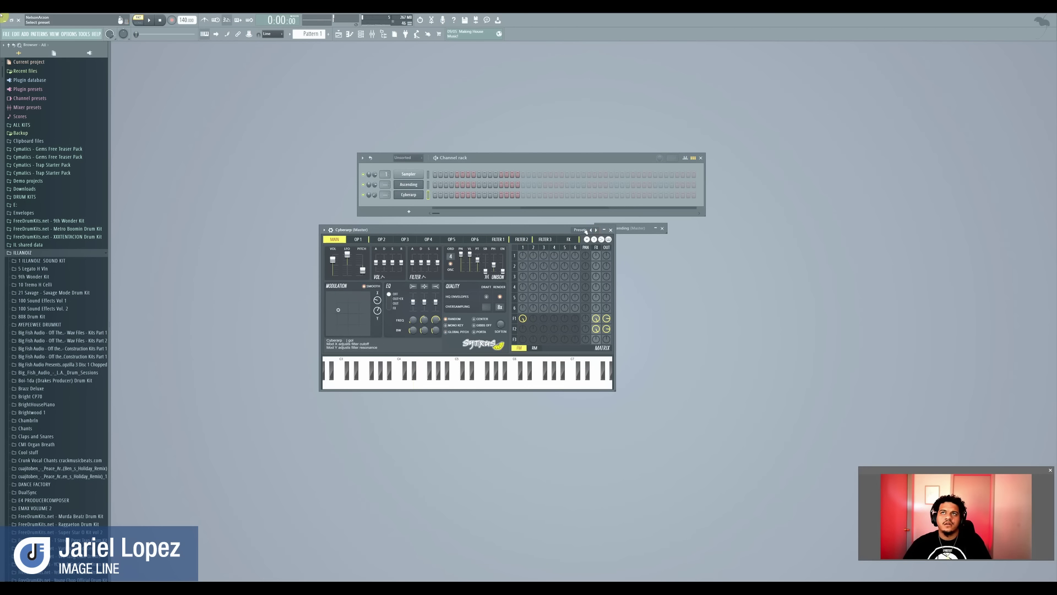
click(593, 230)
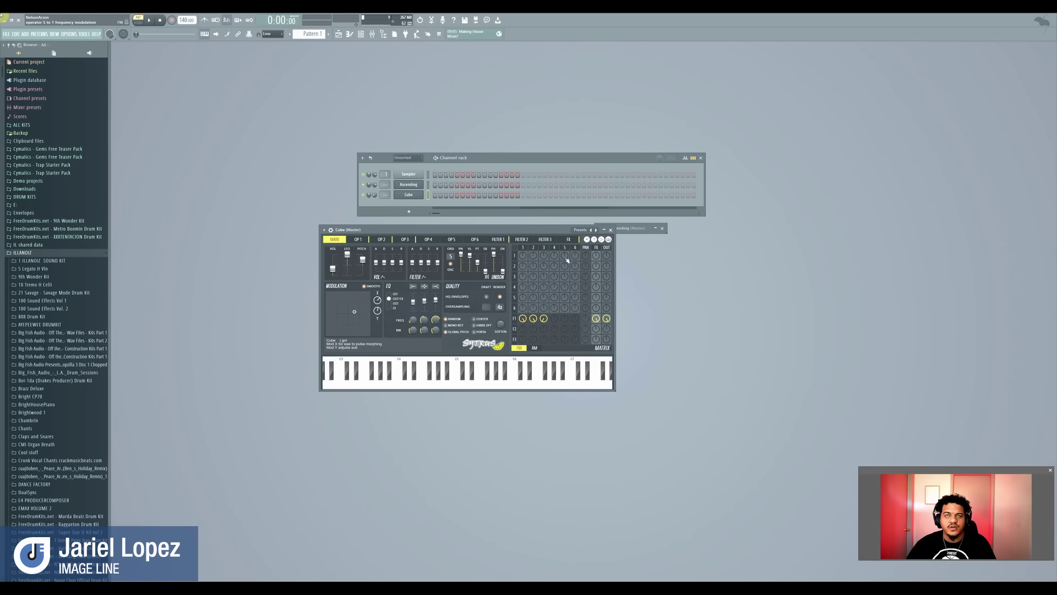
click(413, 386)
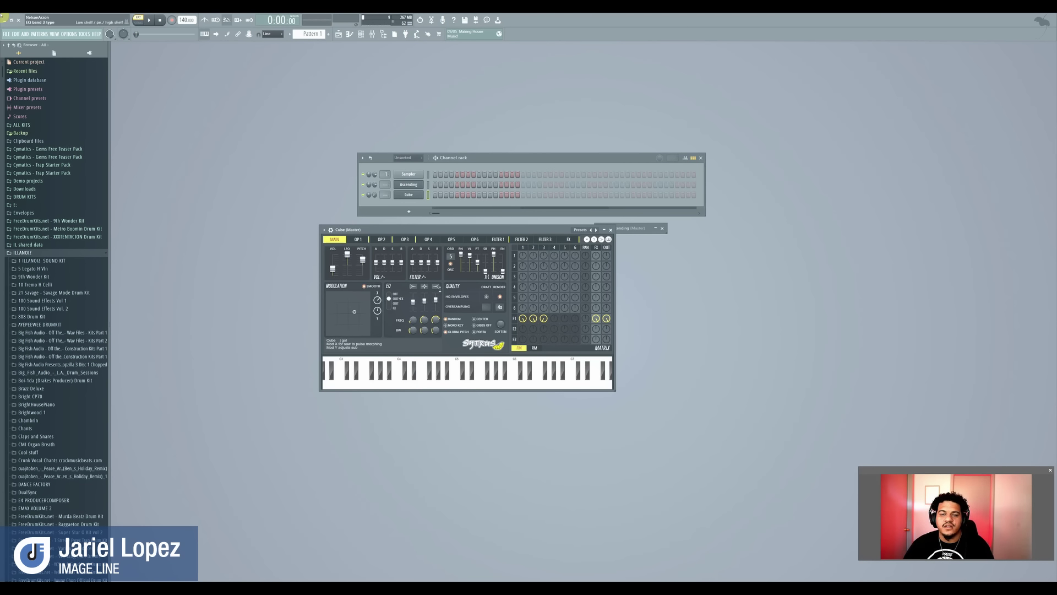
Move the Sytrus window slightly lower and try different X/Y modulation positions on the Cube preset while notes play.
drag(458, 229, 479, 247)
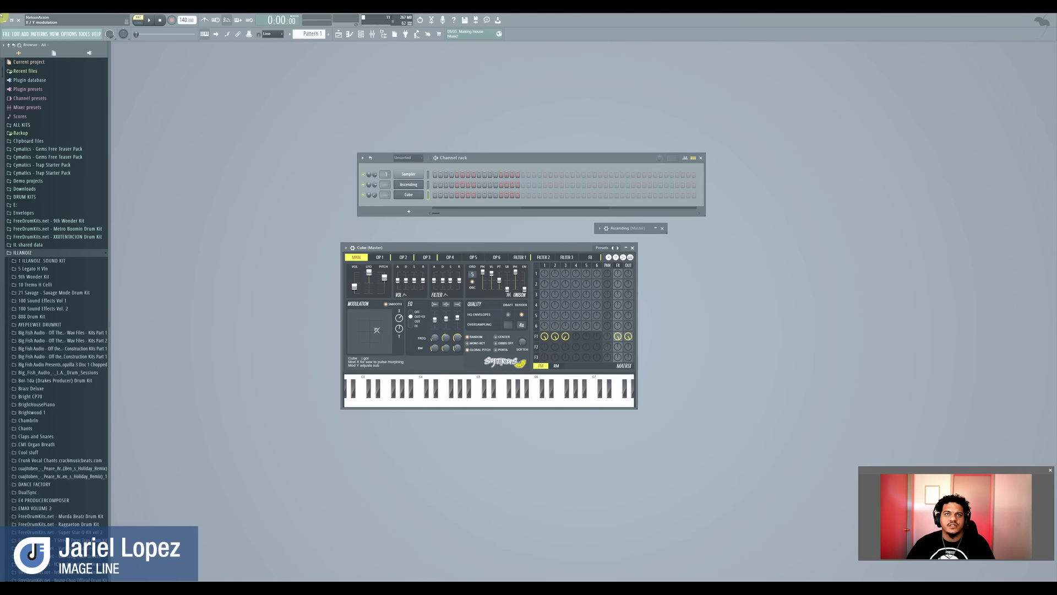
drag(377, 330, 348, 345)
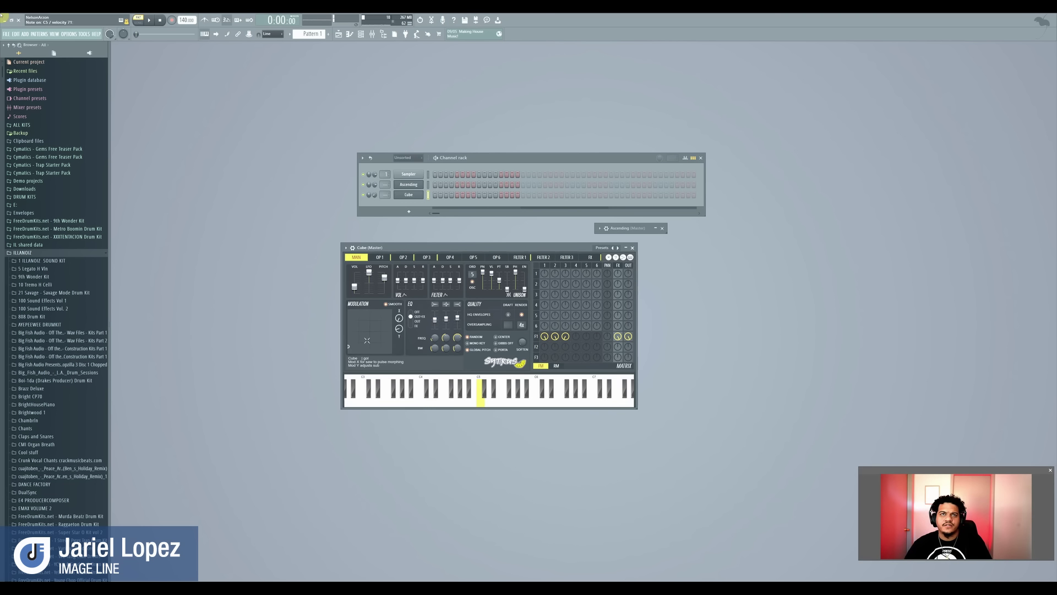
drag(350, 346, 362, 334)
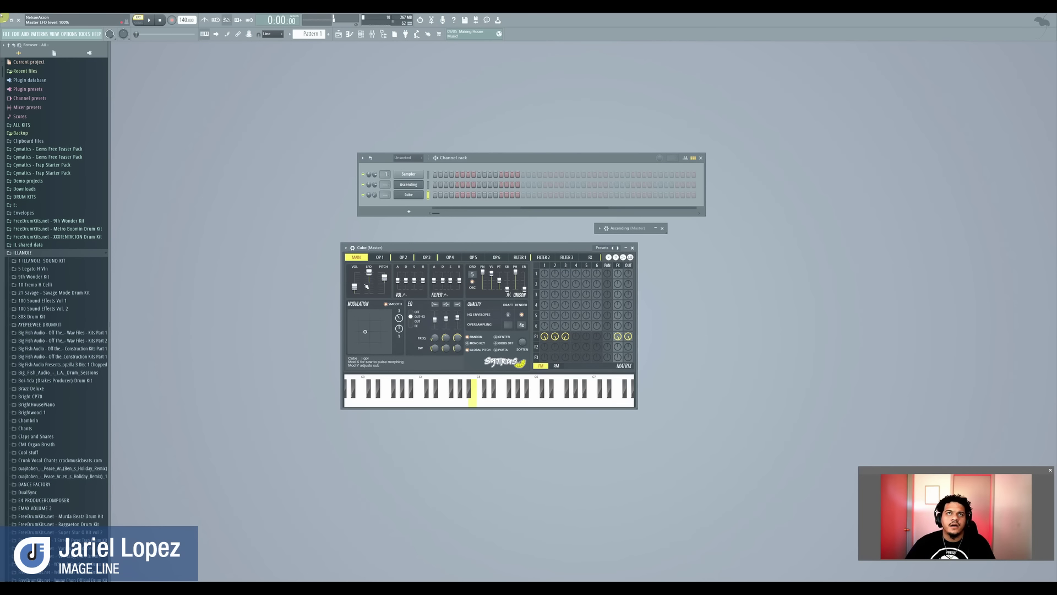
Raise the Cube preset's main volume, lower its main LFO and pitch levels, and increase the main filter sustain.
mouse_move(354, 286)
mouse_down()
mouse_move(354, 273)
mouse_move(354, 283)
mouse_up()
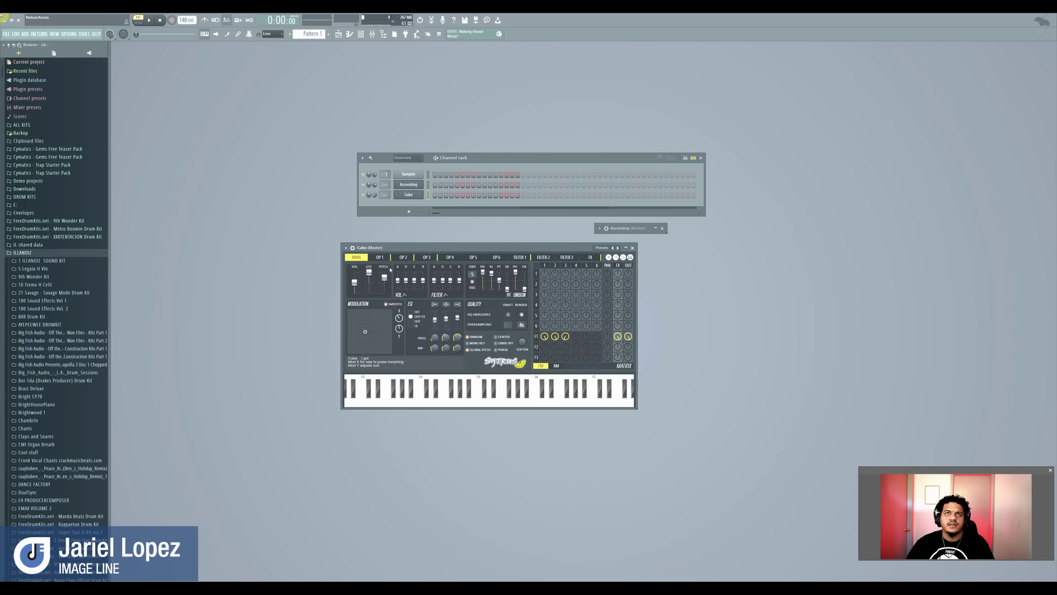
mouse_move(384, 278)
mouse_down()
mouse_move(384, 288)
mouse_move(384, 275)
mouse_move(369, 289)
mouse_move(369, 271)
mouse_move(369, 282)
mouse_up()
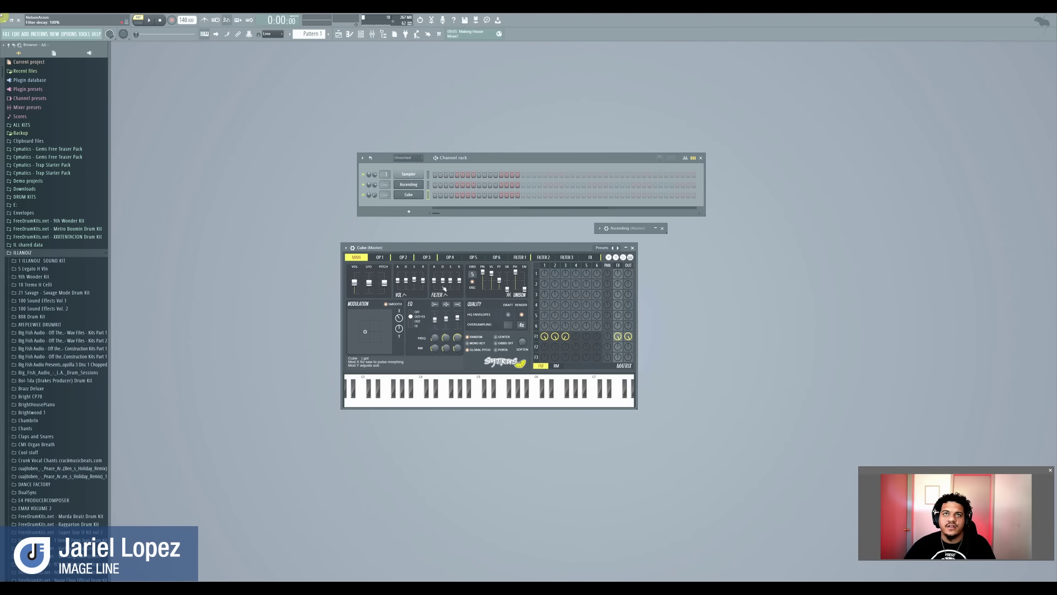
drag(451, 280, 451, 274)
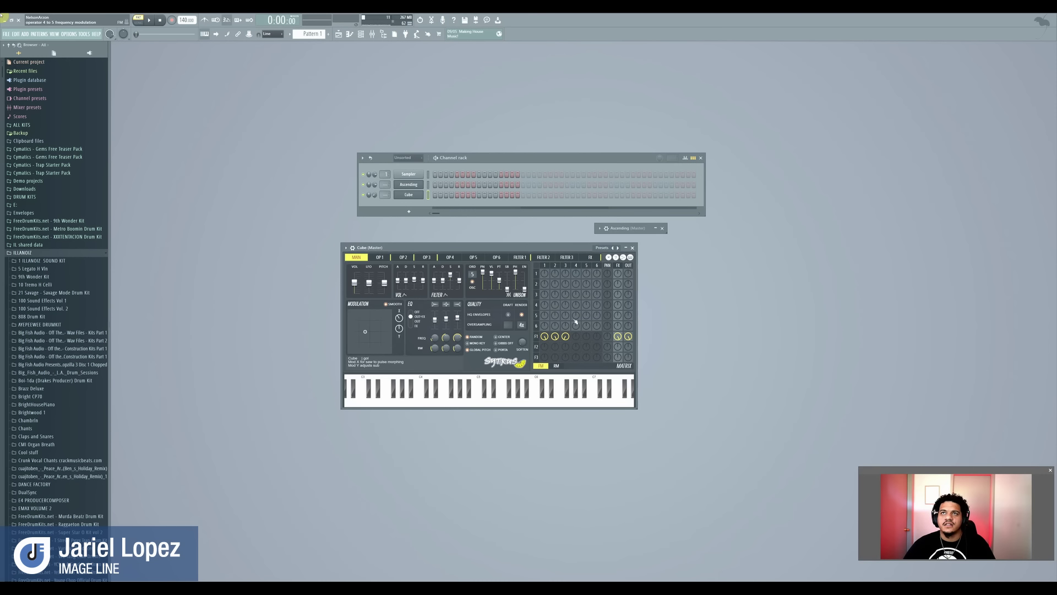
Visit the Filter 2 and Filter 3 pages and turn up several frequency-modulation amounts between operators in the matrix.
click(544, 257)
click(567, 257)
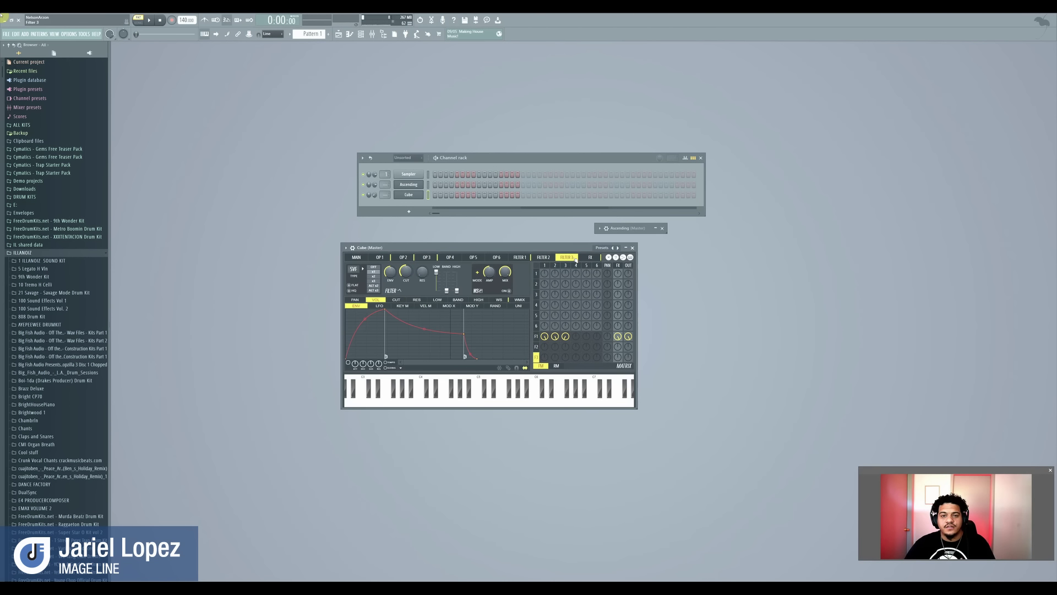
click(548, 258)
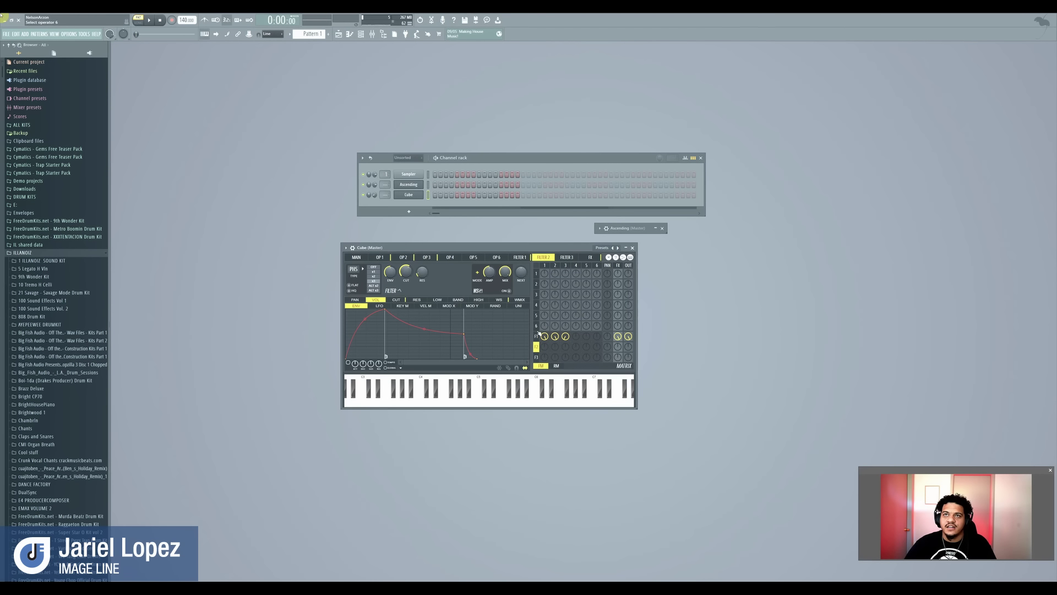
drag(554, 327, 555, 298)
drag(555, 283, 587, 287)
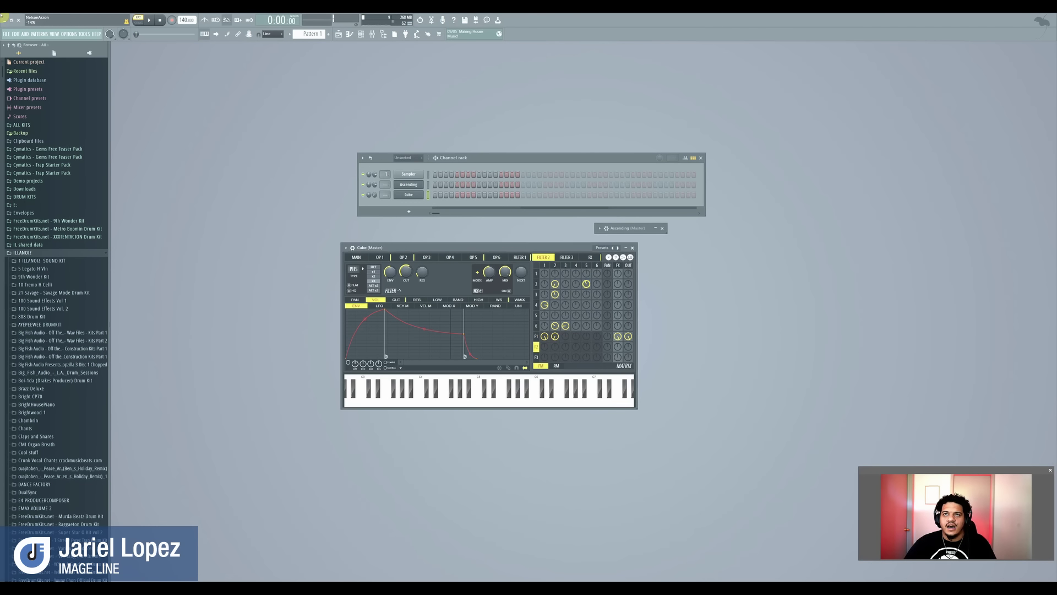
click(566, 257)
drag(566, 294, 564, 288)
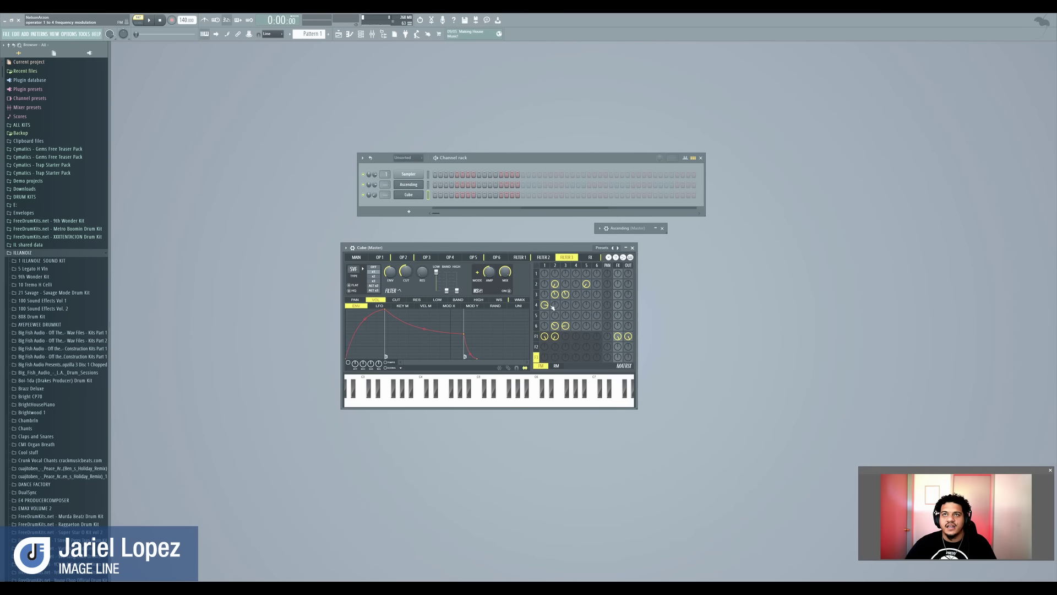
drag(545, 283, 544, 289)
Lengthen the Filter 1 volume envelope's final segment, then check the matrix's RM view and return it to FM.
click(522, 258)
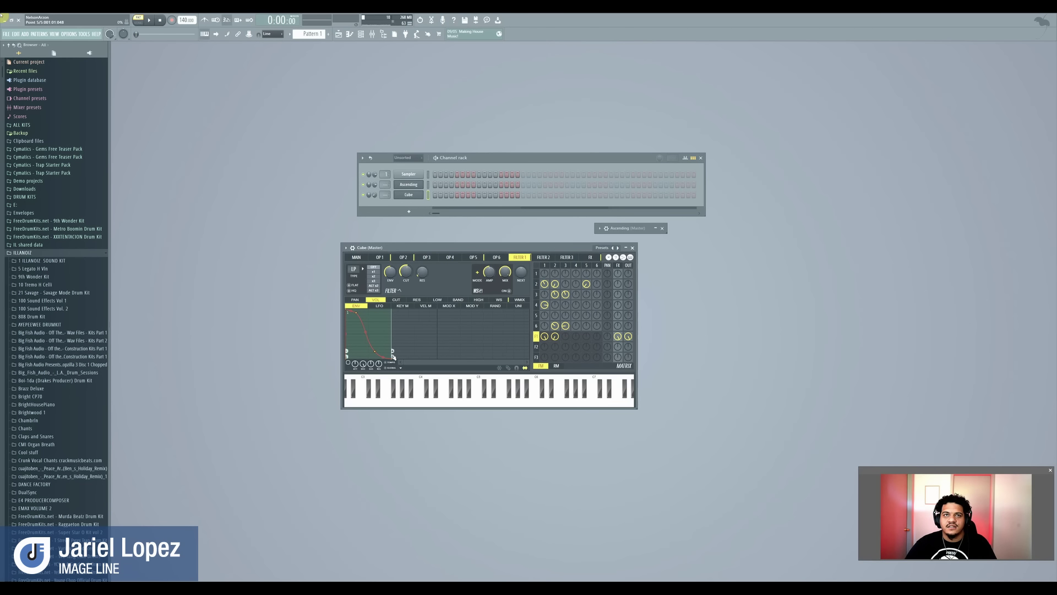
drag(393, 357, 446, 358)
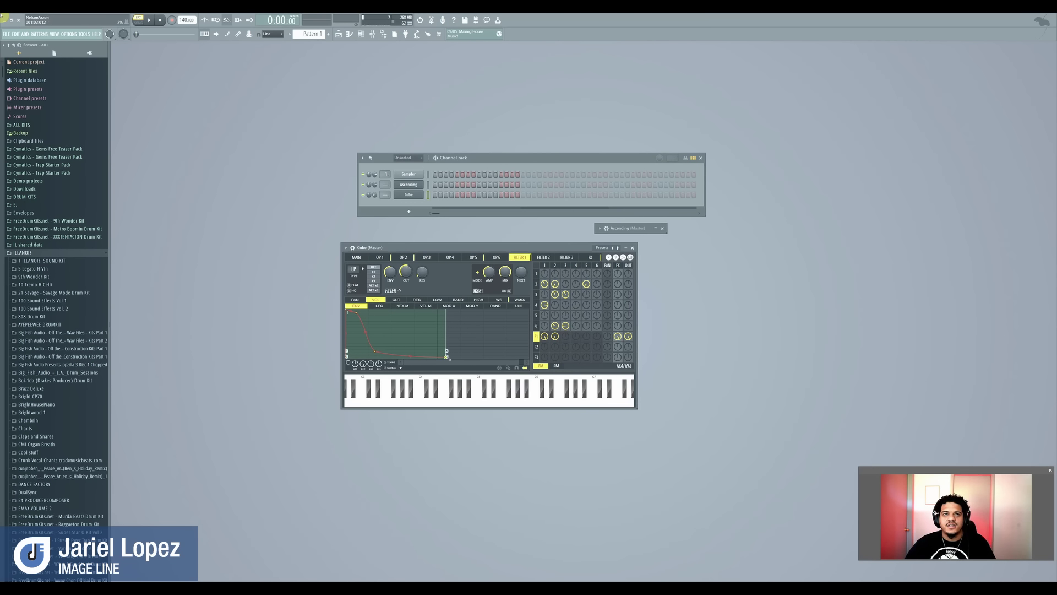
click(556, 366)
click(541, 365)
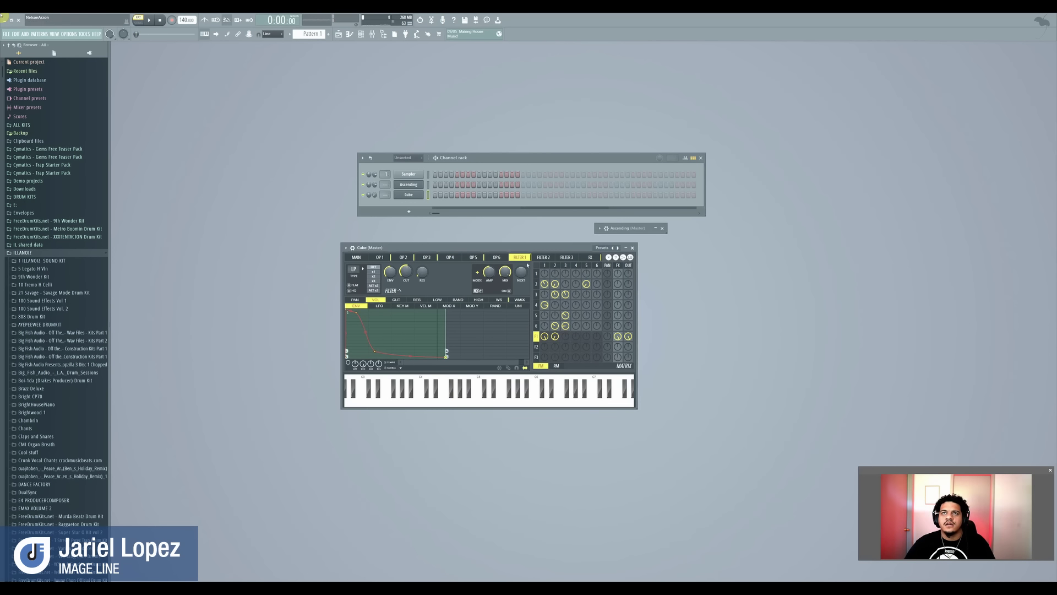
Look through the settings of Operators 1 to 6, Filters 1 to 3 and the FX page.
click(496, 257)
click(473, 257)
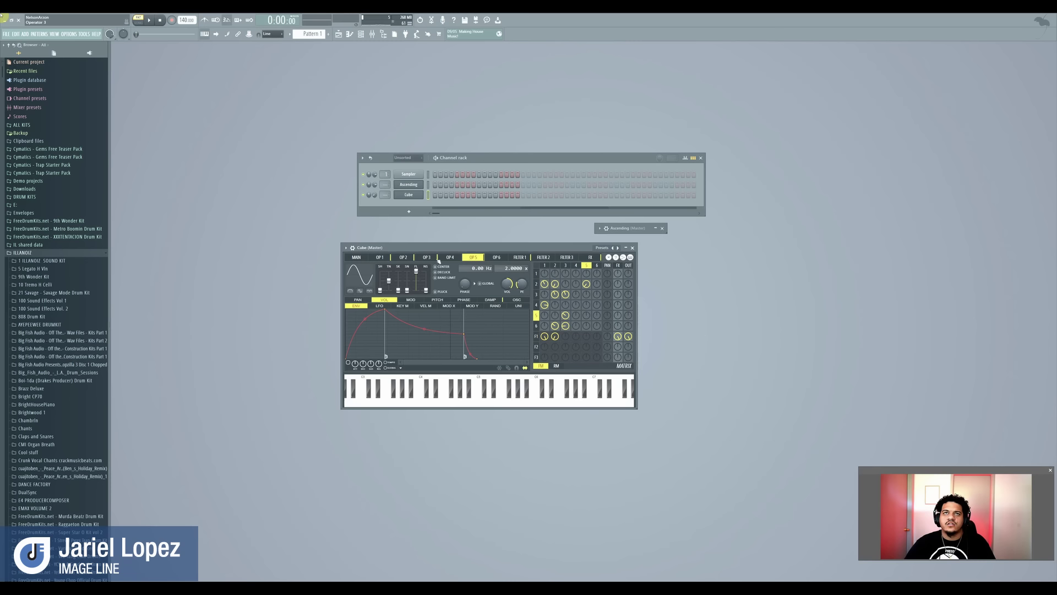
click(380, 259)
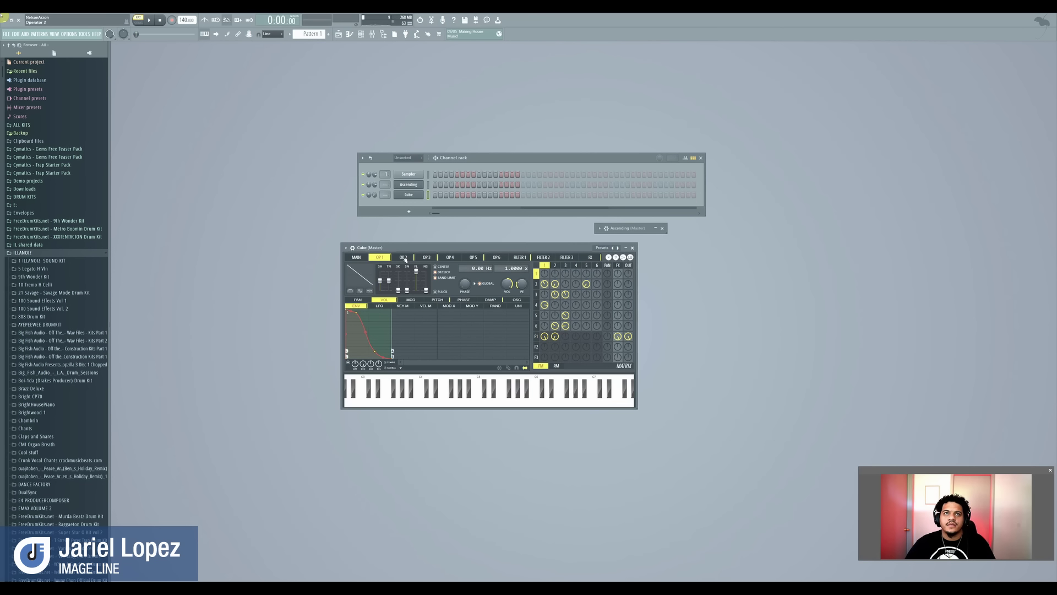
click(403, 257)
click(427, 257)
click(450, 257)
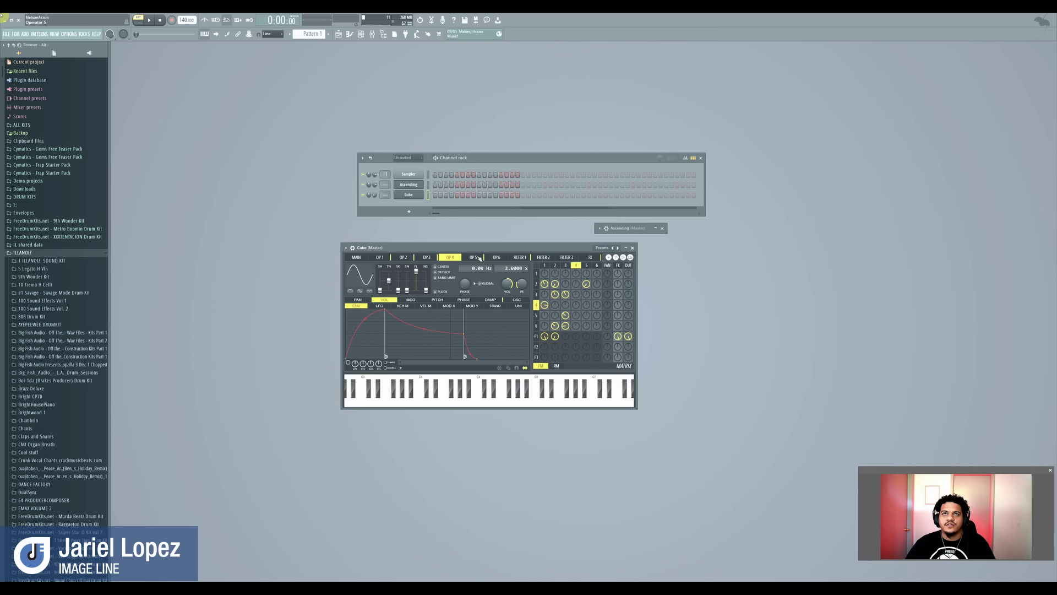
click(473, 257)
click(497, 258)
click(520, 257)
click(544, 257)
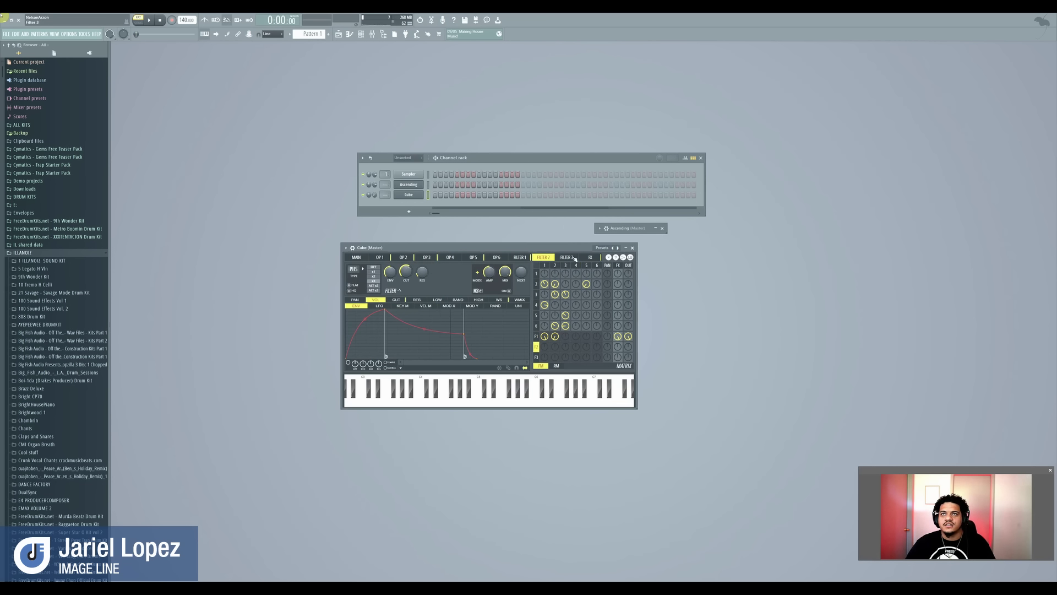
click(572, 258)
click(590, 257)
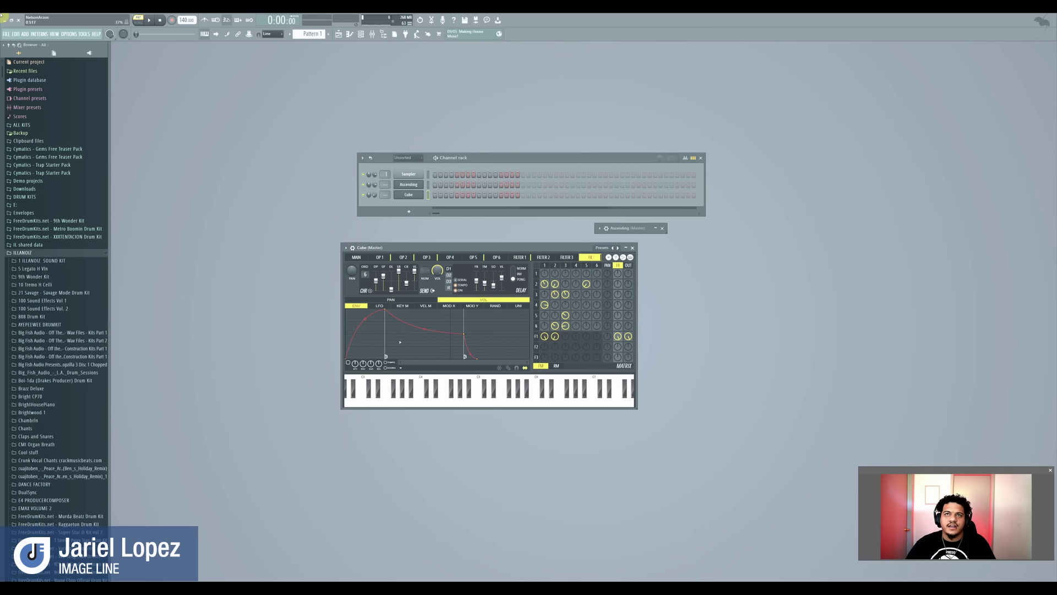
key(b)
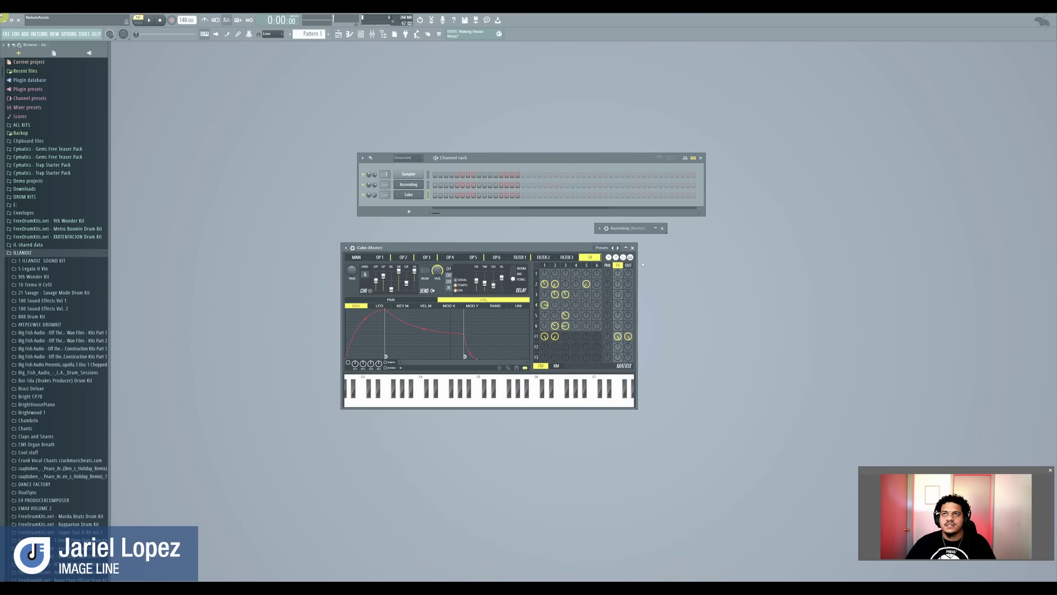
Audition neighbouring Sytrus presets including Cyberarp and Deformed, and settle on Detuned saw.
click(617, 248)
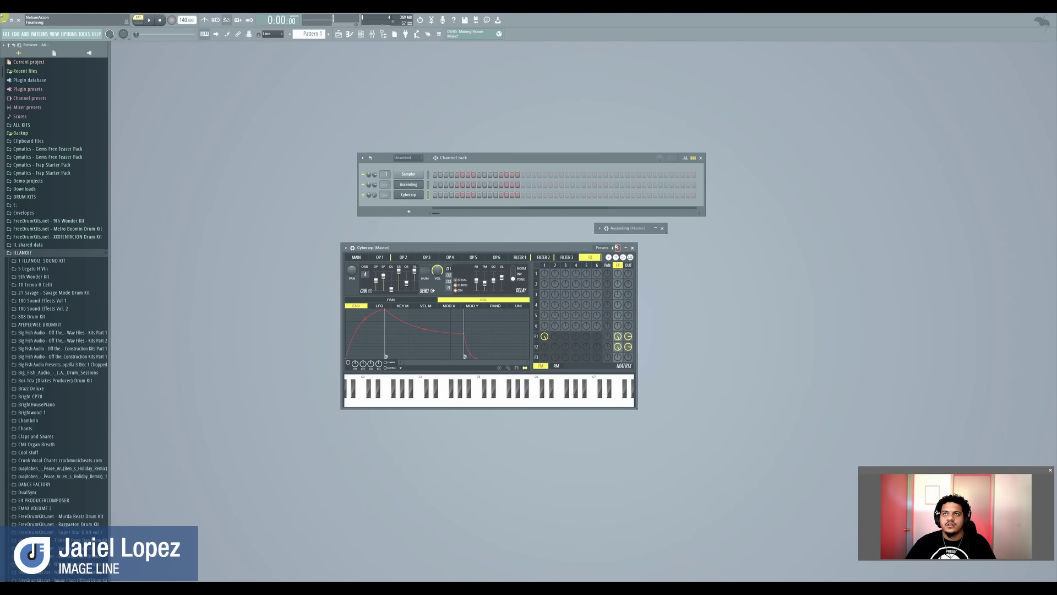
click(617, 247)
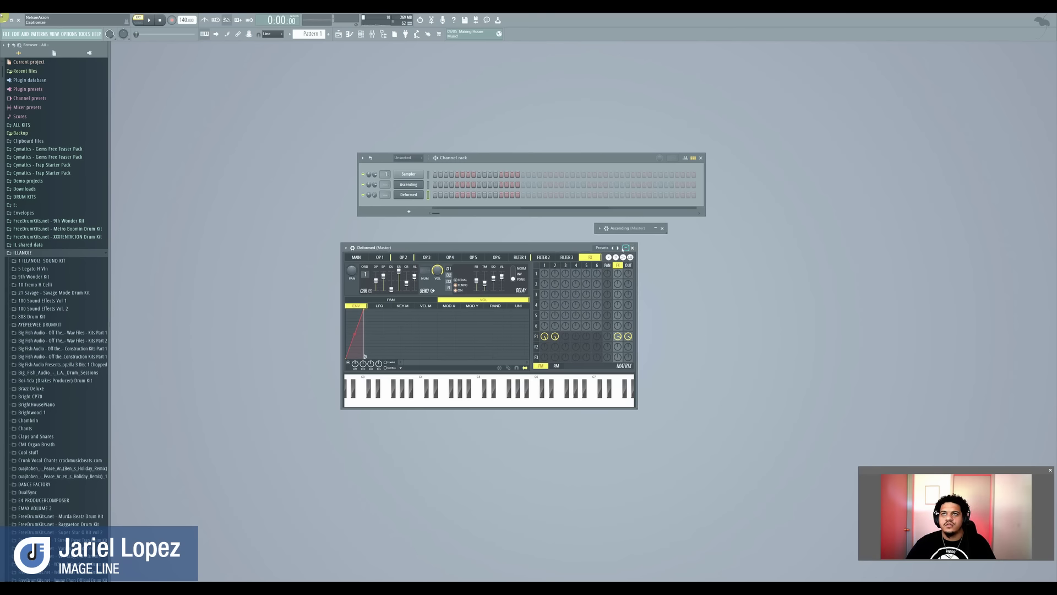
click(615, 248)
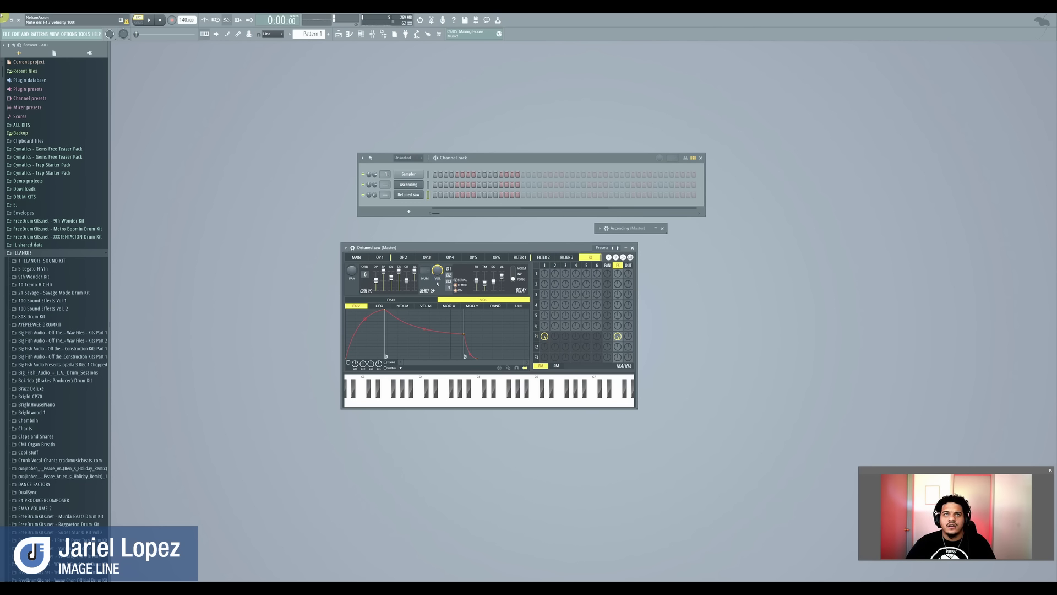
Lower the peak of the FX panning envelope and bring it earlier, and show the panning LFO.
click(391, 299)
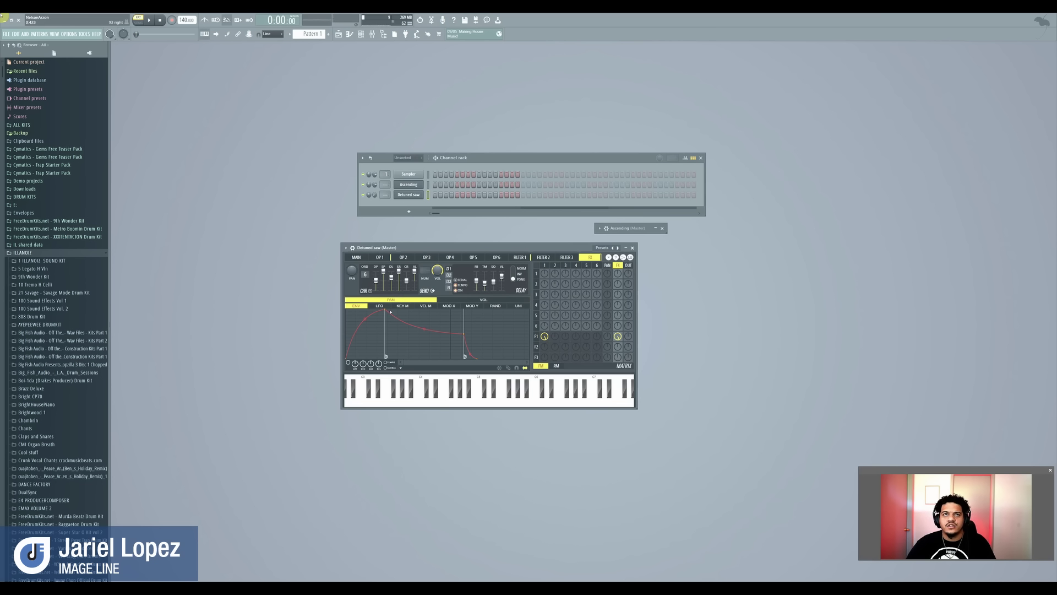
mouse_move(387, 312)
mouse_down()
mouse_move(380, 324)
mouse_move(393, 327)
mouse_up()
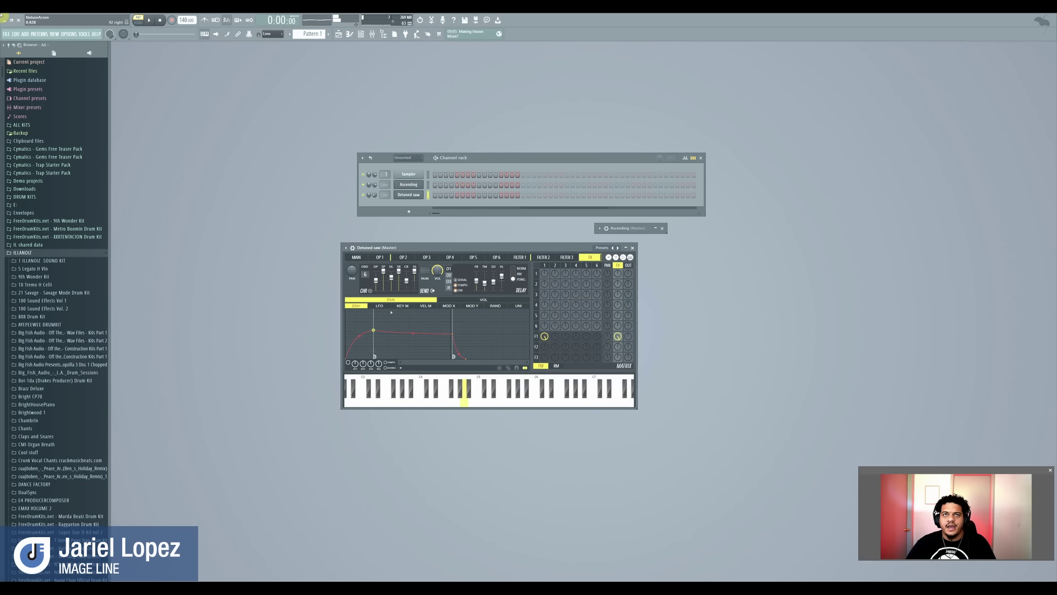
click(380, 305)
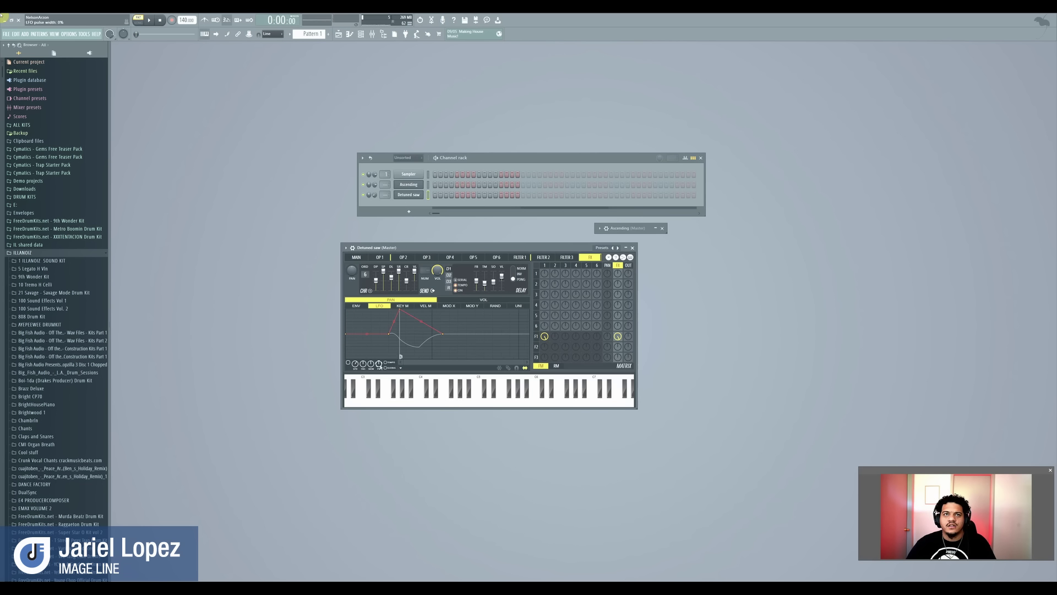
Try different levels for sending operators 1, 2 and 3 to Filter 1 in the matrix while notes play.
drag(545, 336, 545, 352)
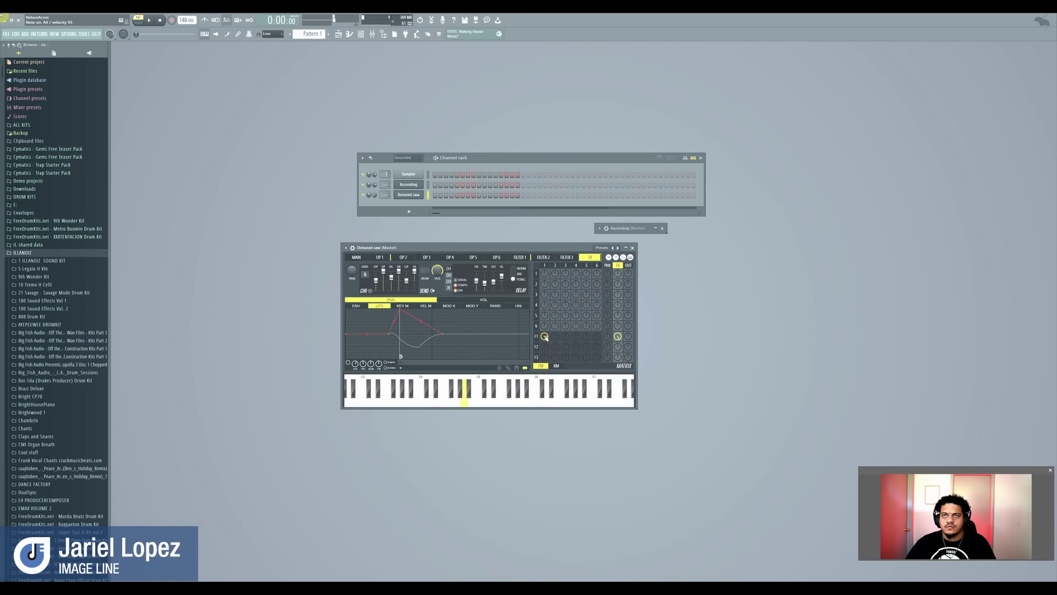
mouse_move(544, 337)
mouse_down()
mouse_move(544, 346)
mouse_move(545, 330)
mouse_up()
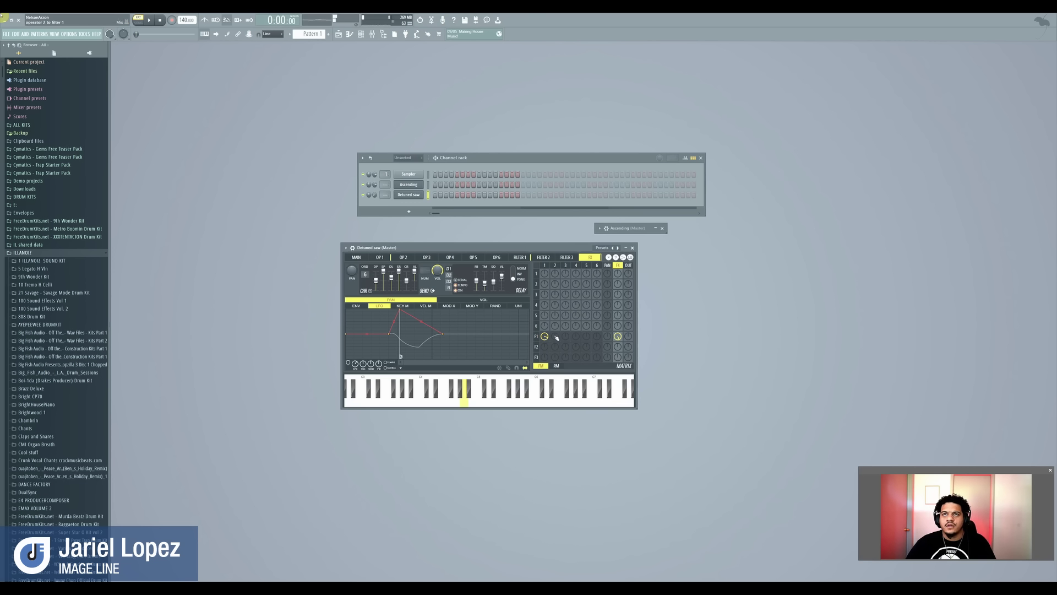
drag(555, 336, 555, 347)
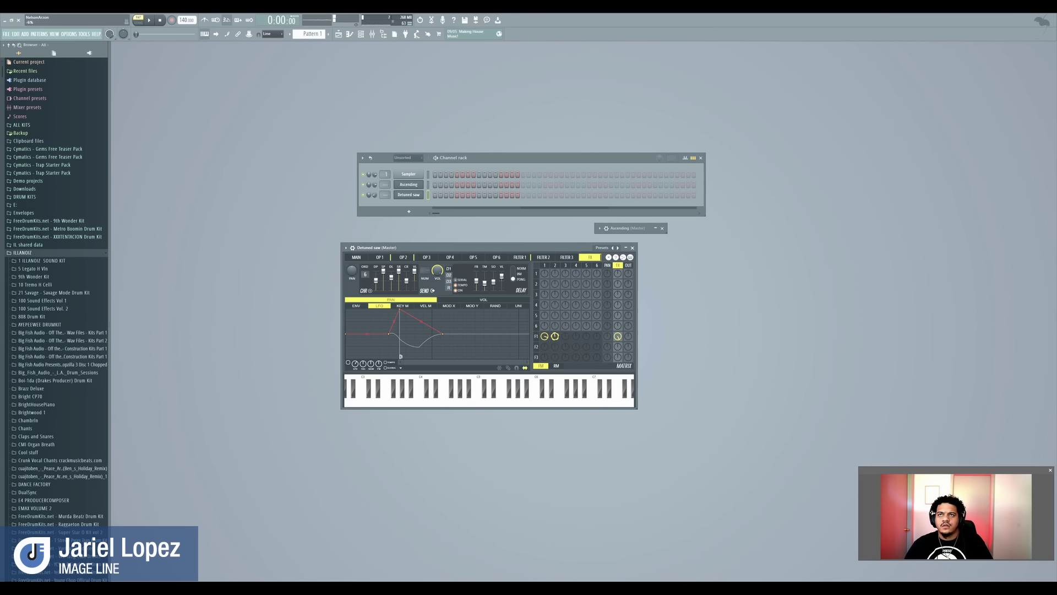
drag(566, 336, 565, 340)
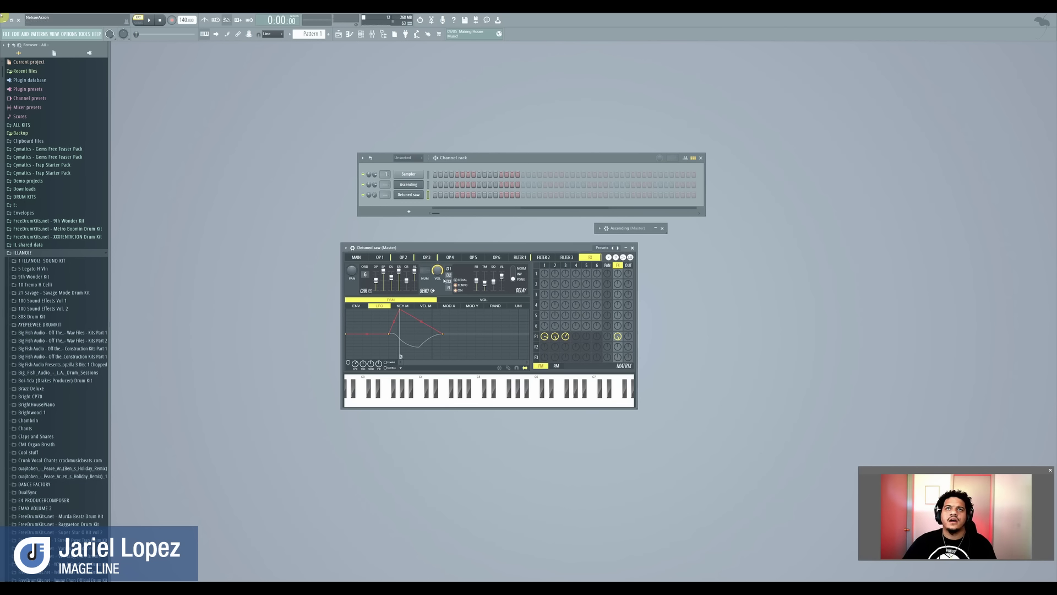
Turn down the FX volume and try different left panning amounts on the Detuned saw preset.
drag(437, 270, 437, 275)
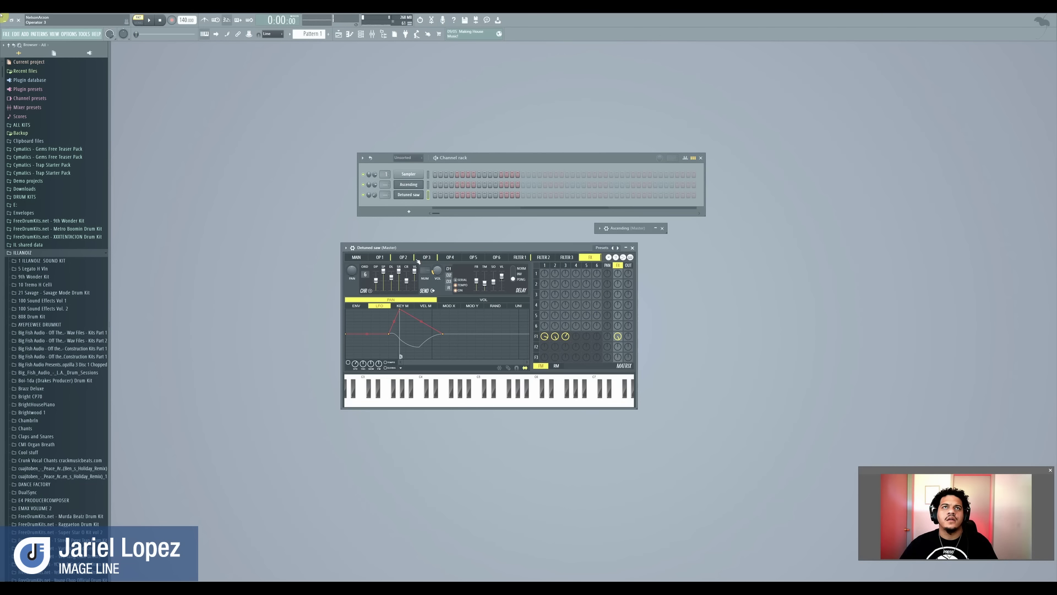
drag(350, 270, 351, 292)
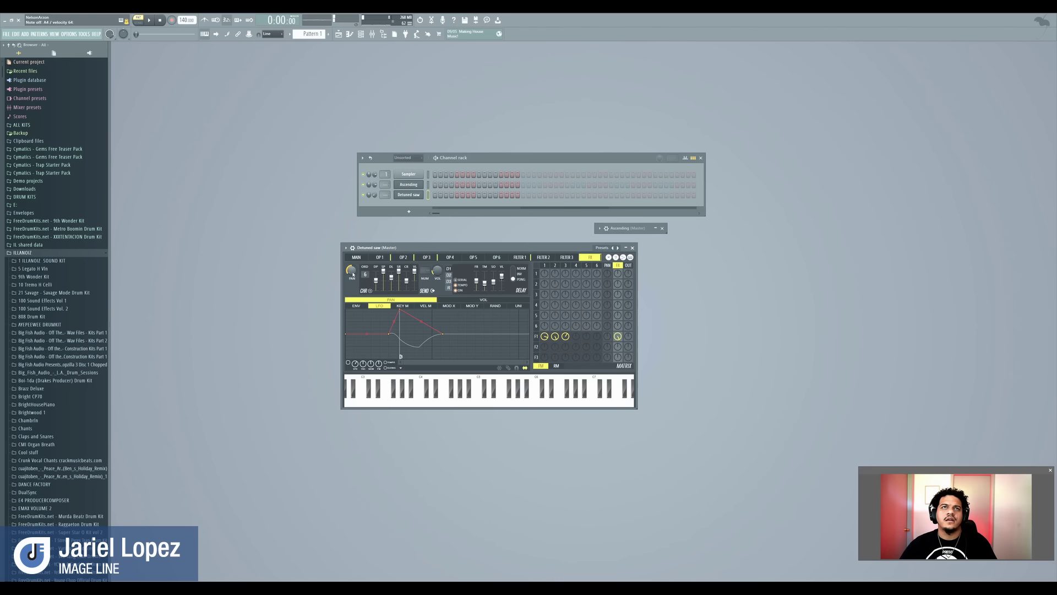
drag(353, 273, 353, 258)
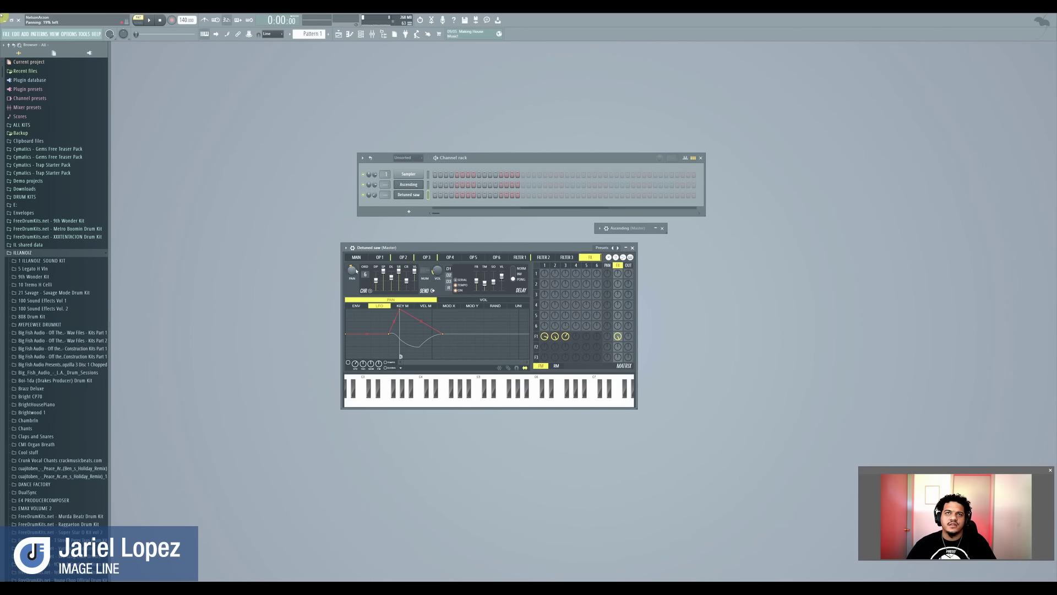
Move the Sytrus window slightly up and view its block diagram before returning to the FX page.
drag(495, 247, 492, 242)
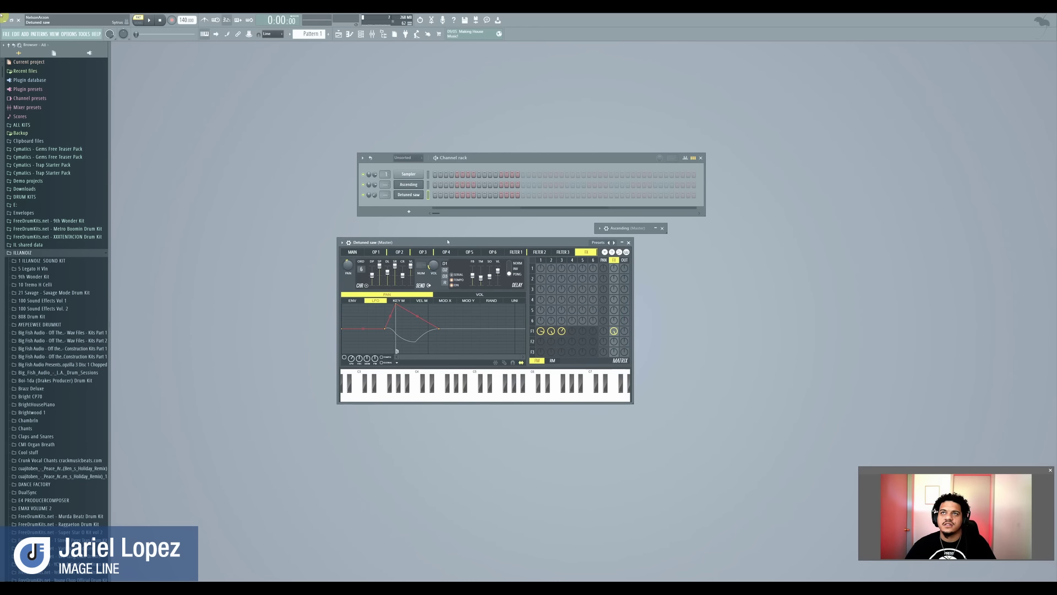
click(620, 253)
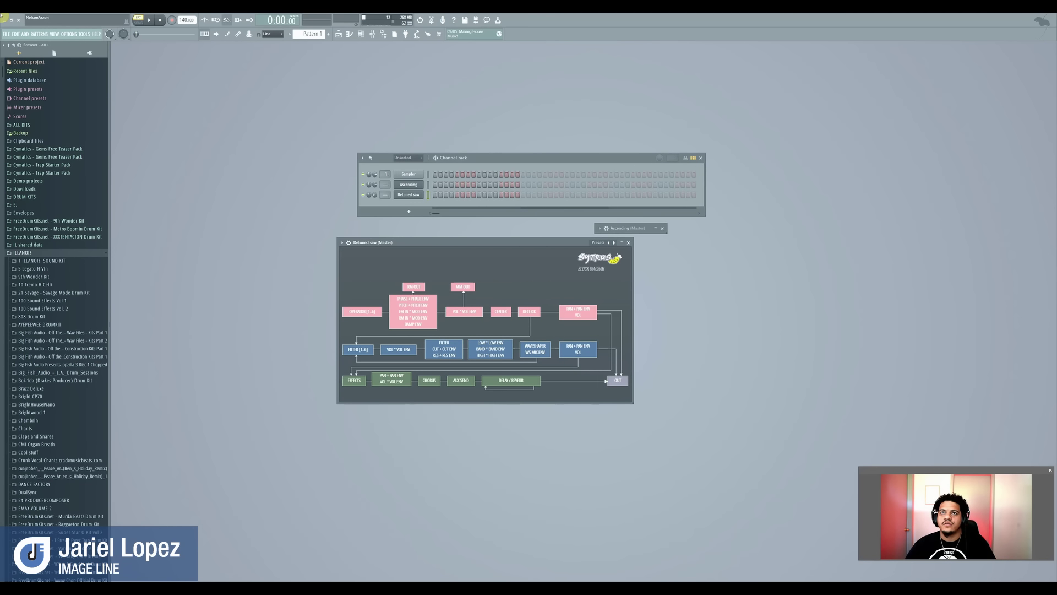
click(578, 264)
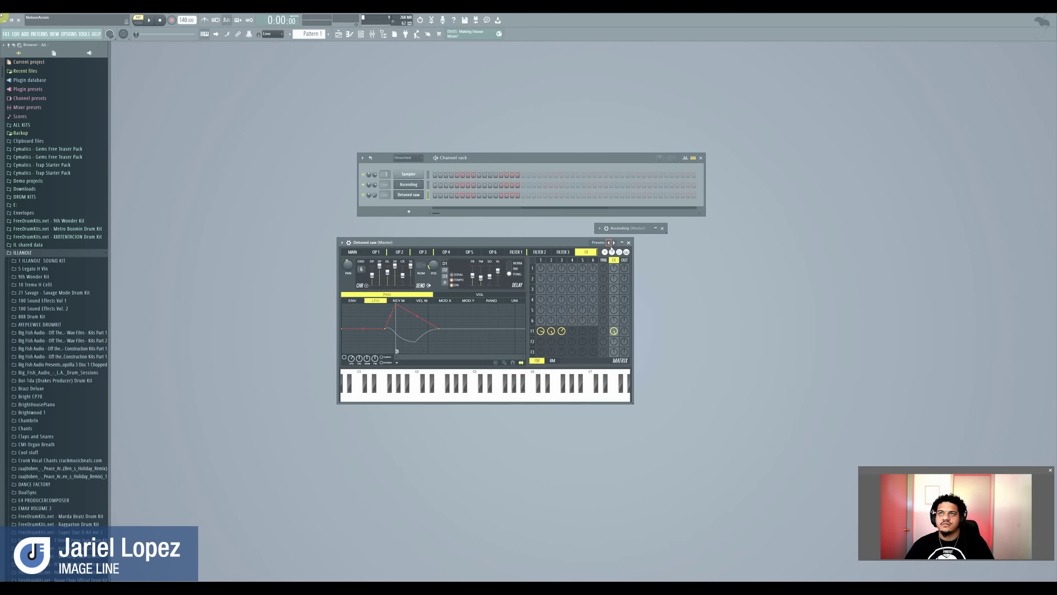
Audition further Sytrus presets, including Echoes 2, up to FM electric.
click(614, 243)
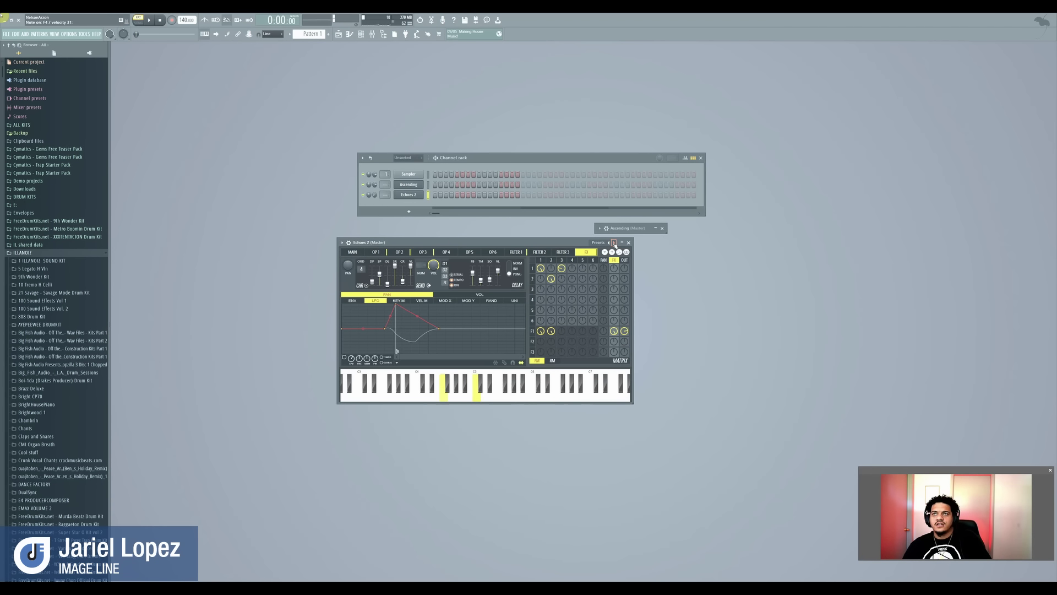
click(614, 243)
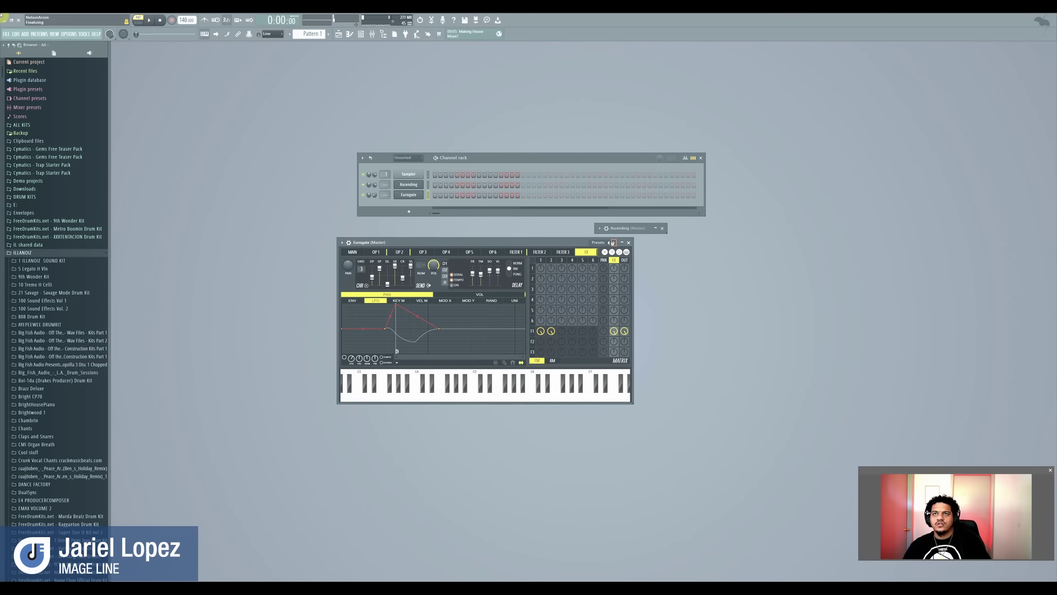
click(614, 243)
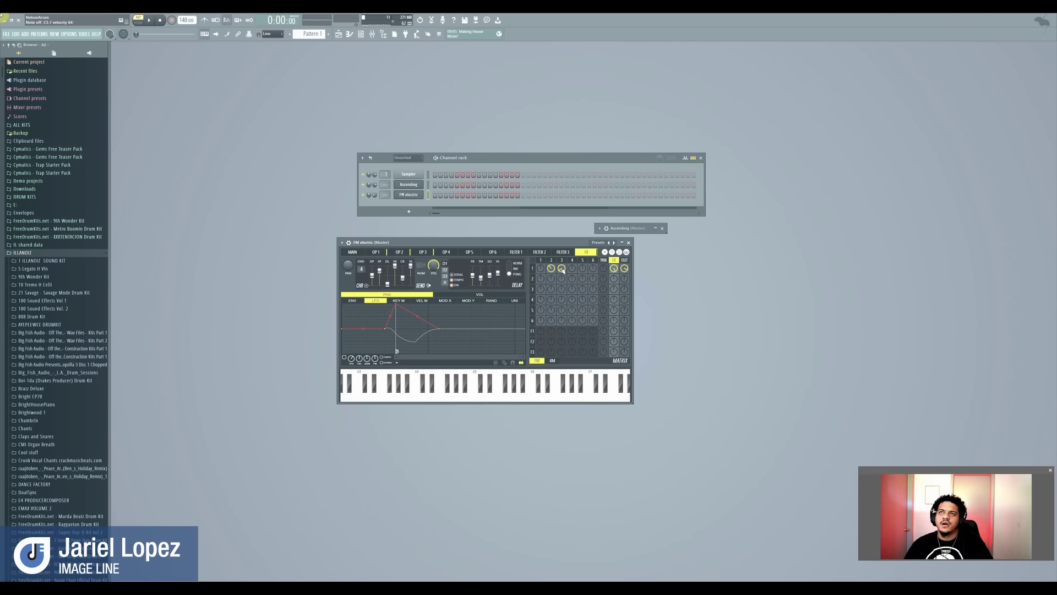
Load the Formant 2 preset and switch off the panning, FX and output sends of all three filters in the matrix.
click(614, 243)
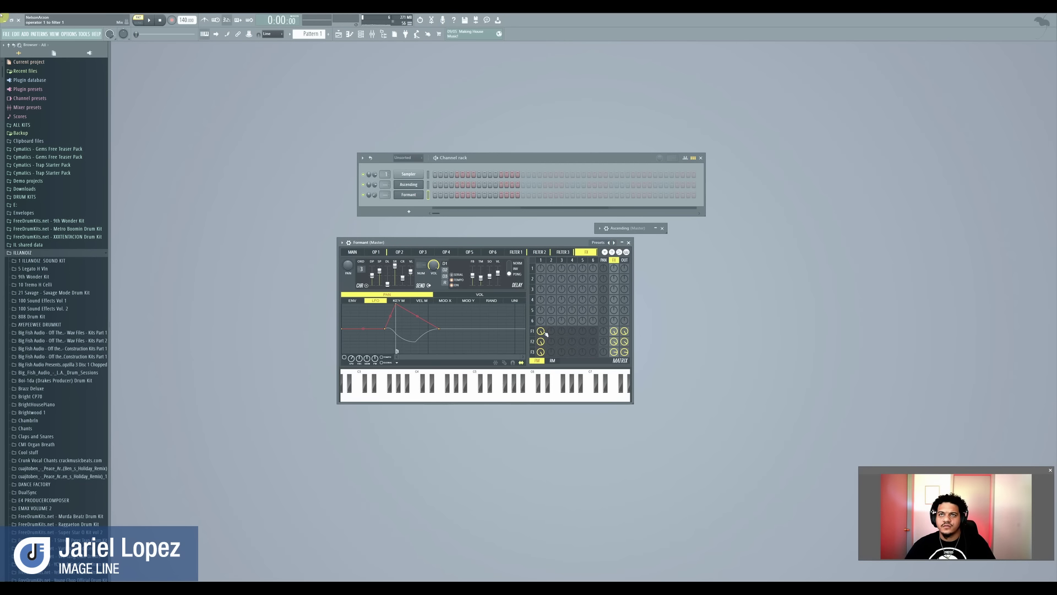
click(614, 243)
drag(605, 337, 603, 331)
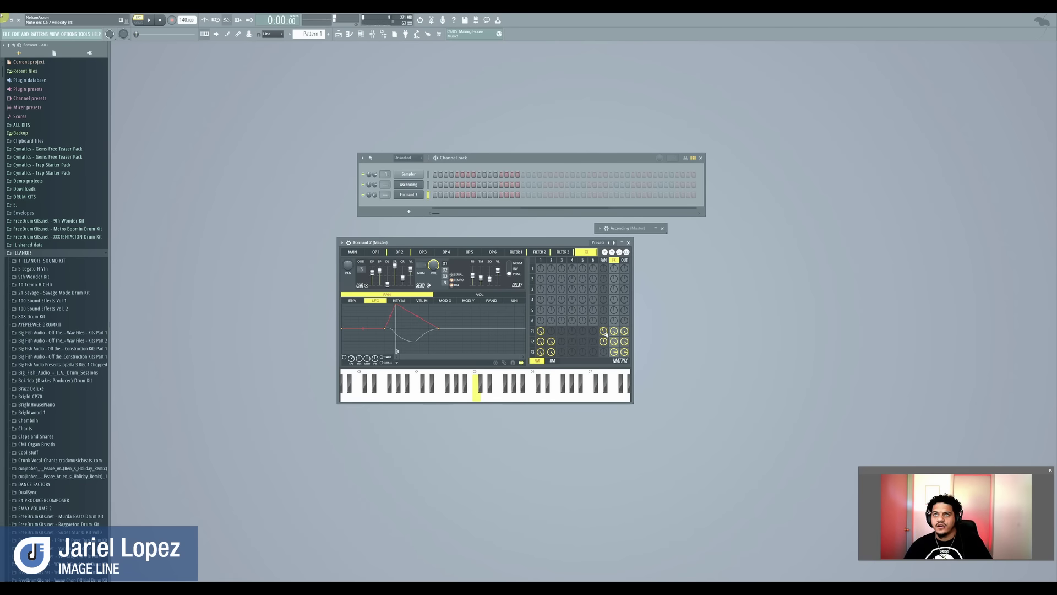
click(614, 331)
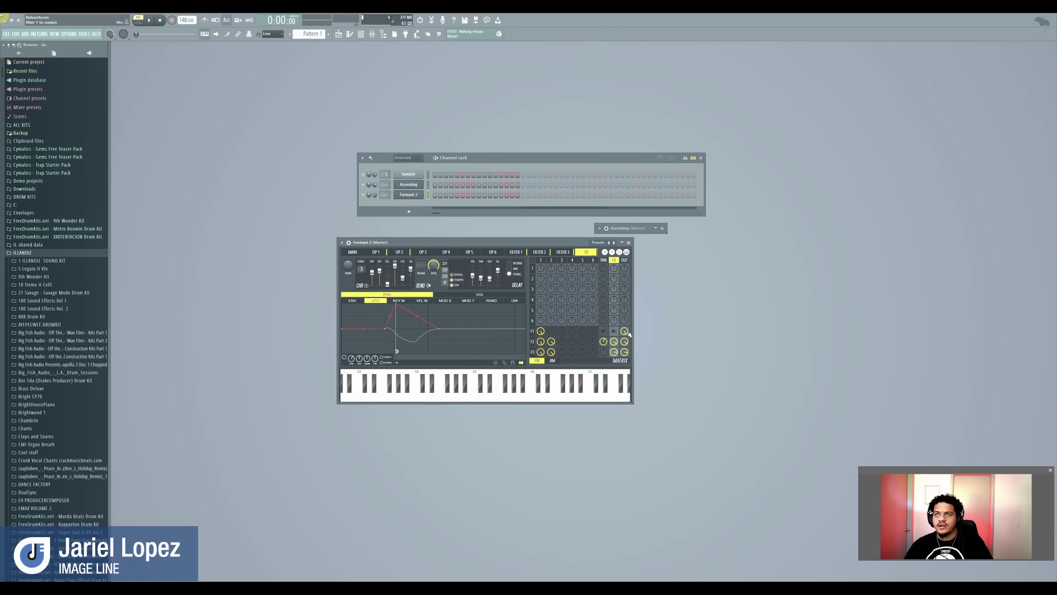
click(624, 331)
click(625, 342)
click(624, 352)
click(614, 352)
click(614, 341)
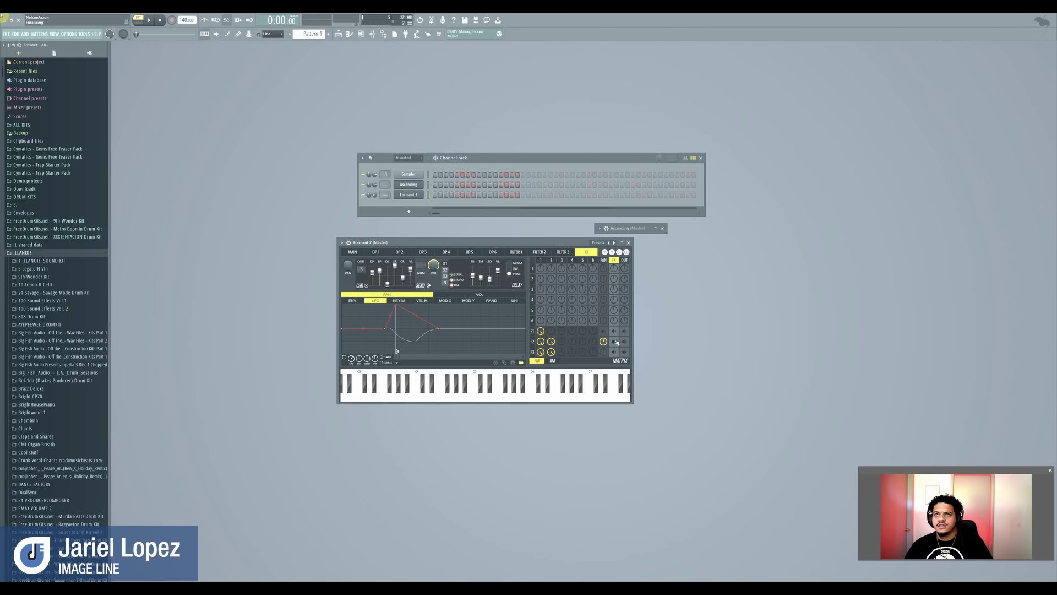
click(604, 342)
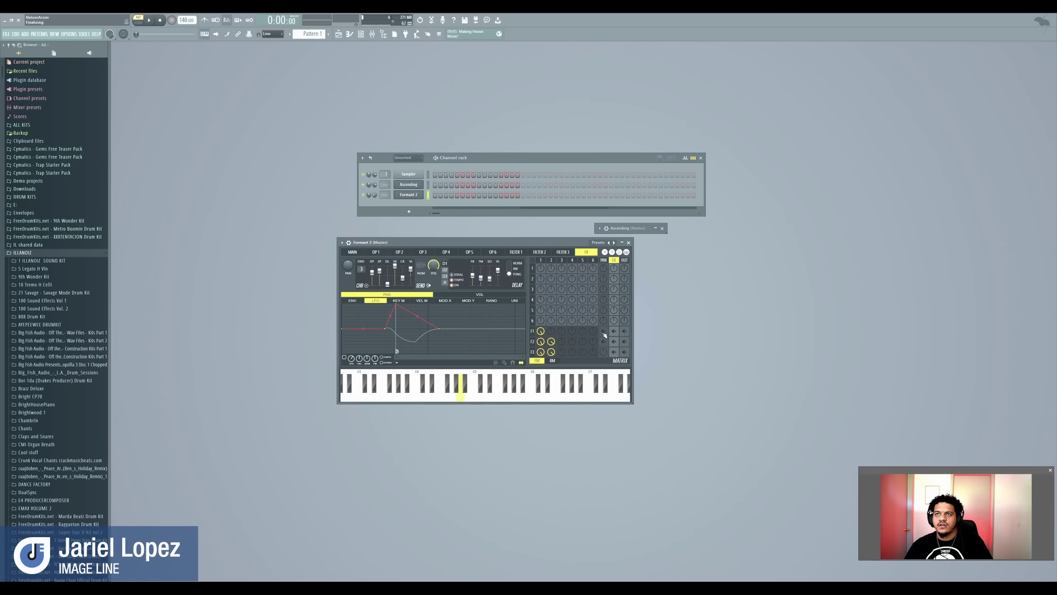
Restore the matrix sends for the three filters one by one while playing notes, trying Filter 1's output and leaving it off.
click(604, 331)
click(613, 331)
click(625, 331)
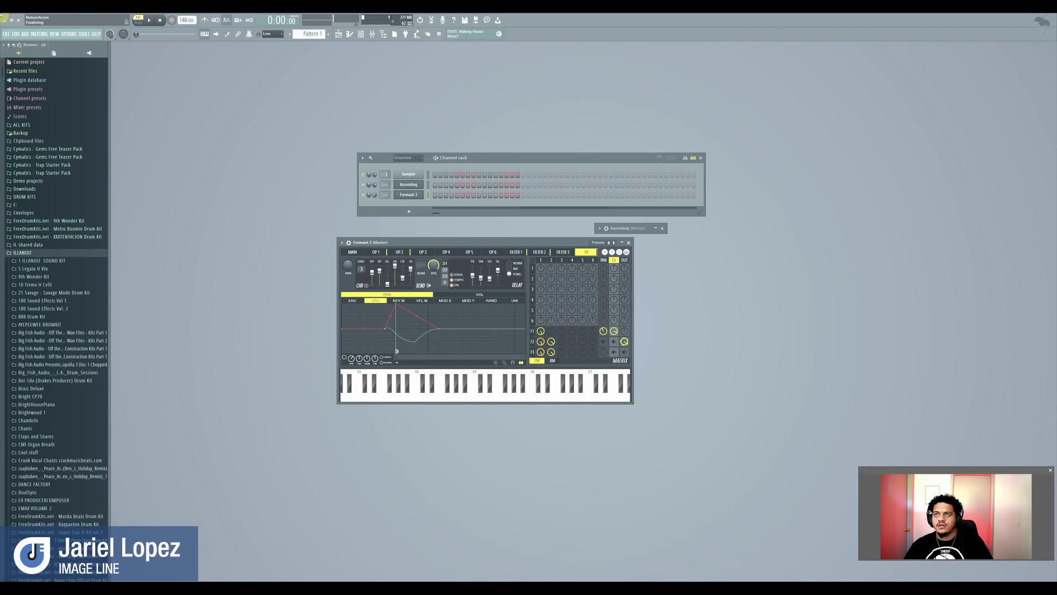
click(614, 342)
right_click(603, 341)
right_click(614, 352)
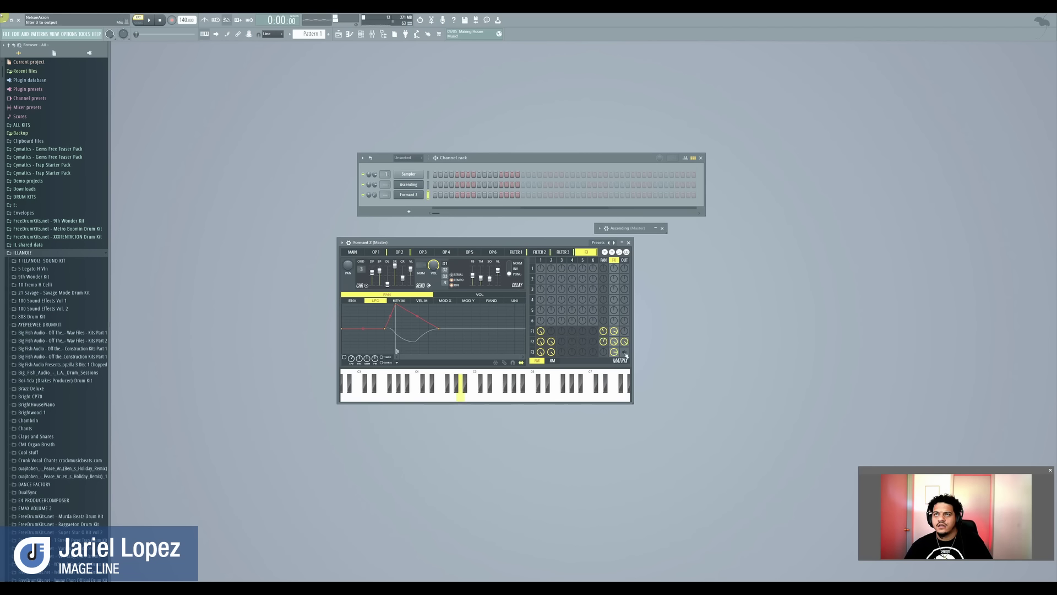
right_click(624, 352)
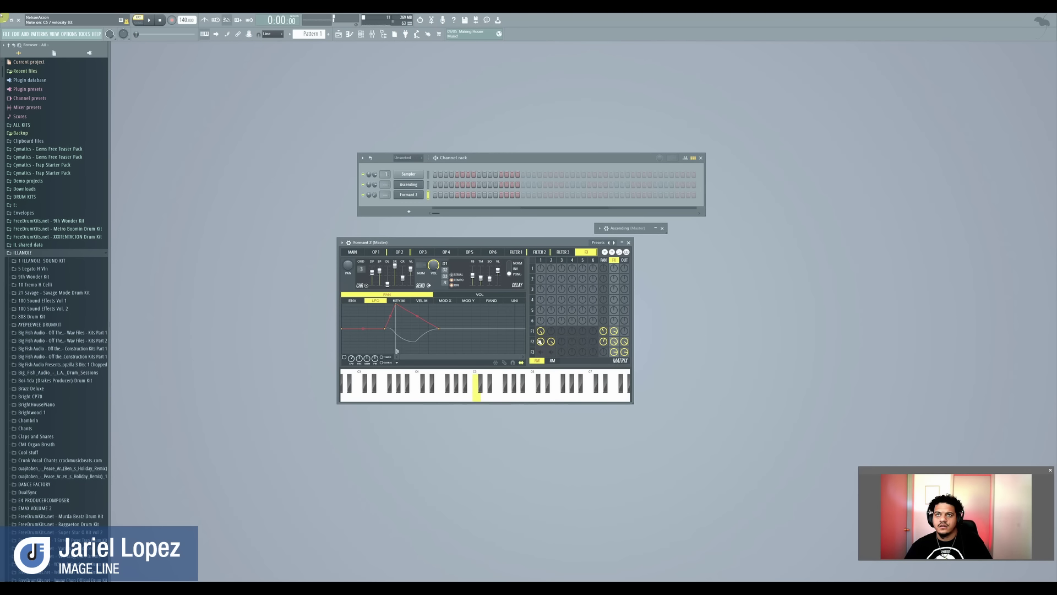
Try switching off and varying the sends in Filter 3's row, and adjust Filter 2's FX and output levels.
right_click(541, 352)
right_click(552, 352)
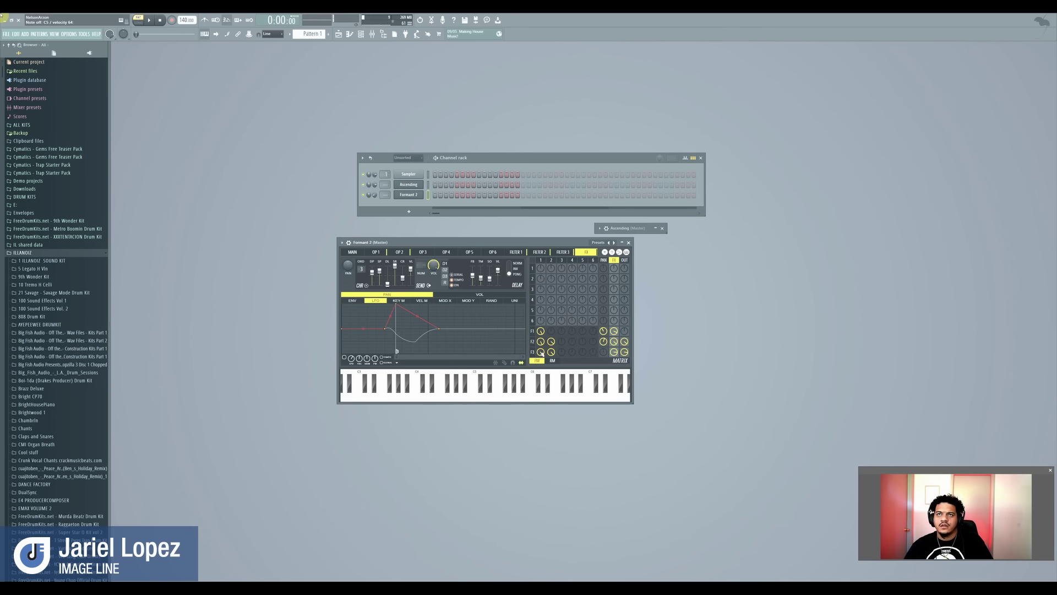
mouse_move(540, 352)
mouse_down()
mouse_move(540, 372)
mouse_move(551, 369)
mouse_up()
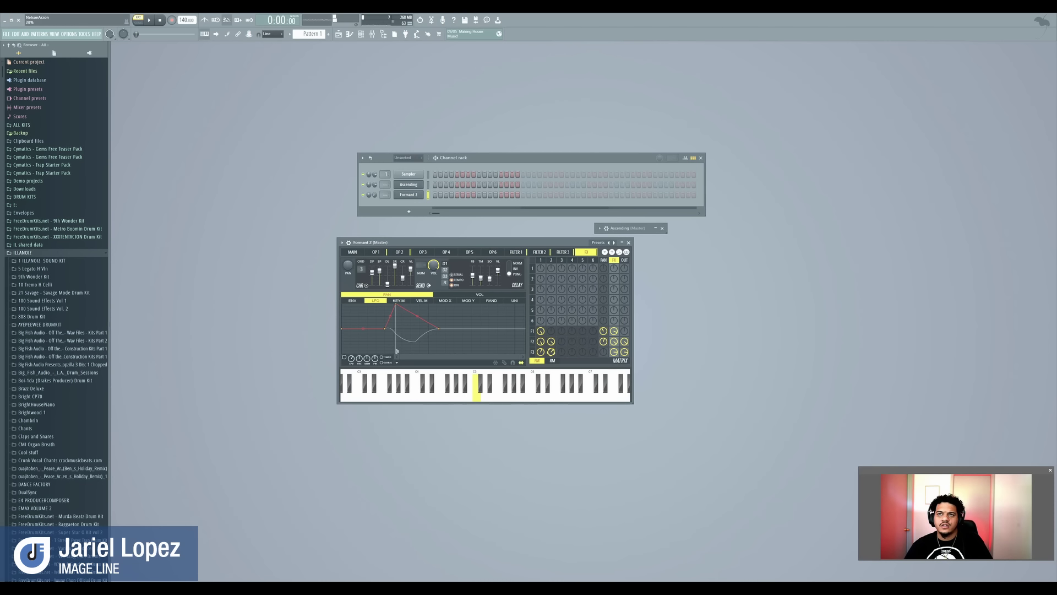
drag(614, 342, 614, 361)
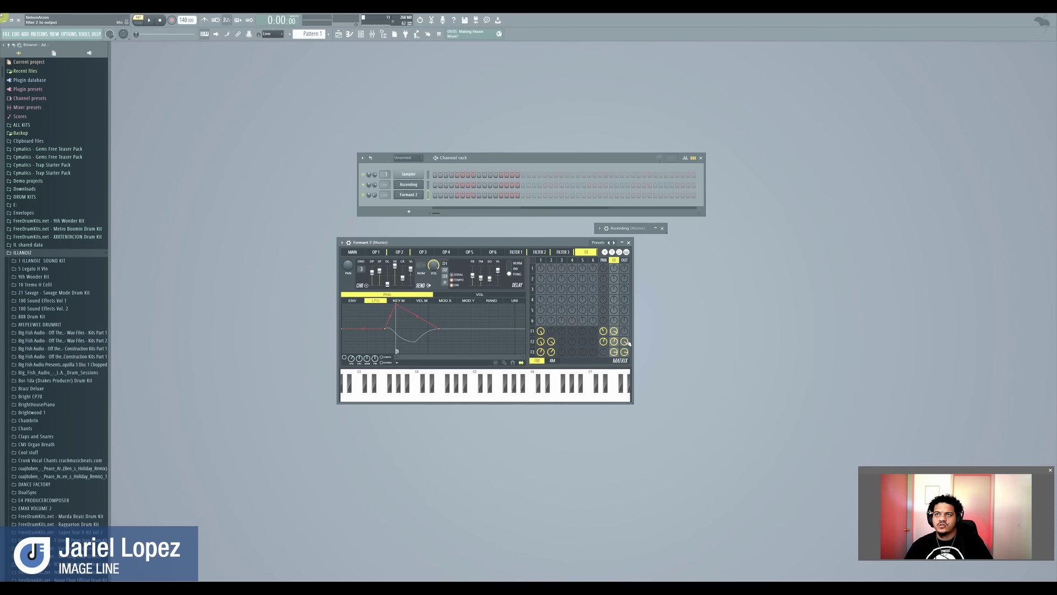
drag(629, 342, 628, 330)
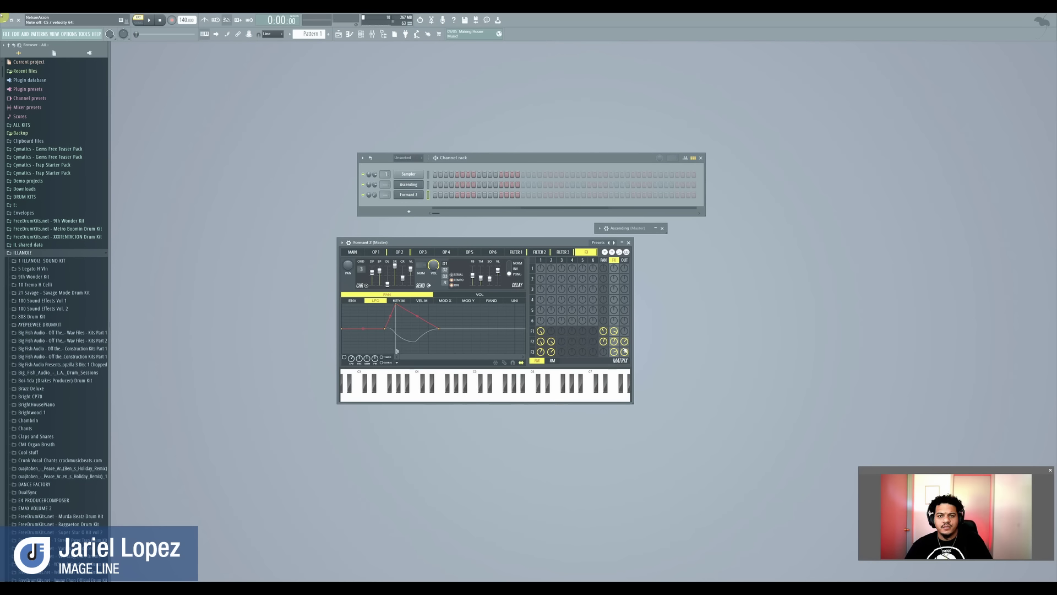
Close the Formant 2 and Ascending synth windows and add a Morphine channel to the Channel rack.
click(629, 242)
click(662, 228)
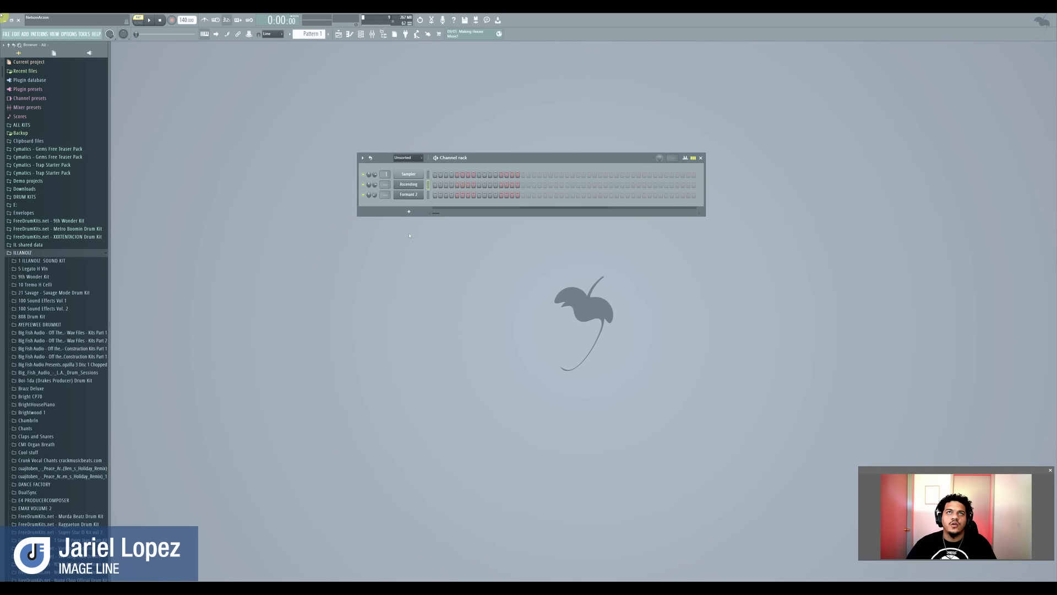
click(409, 212)
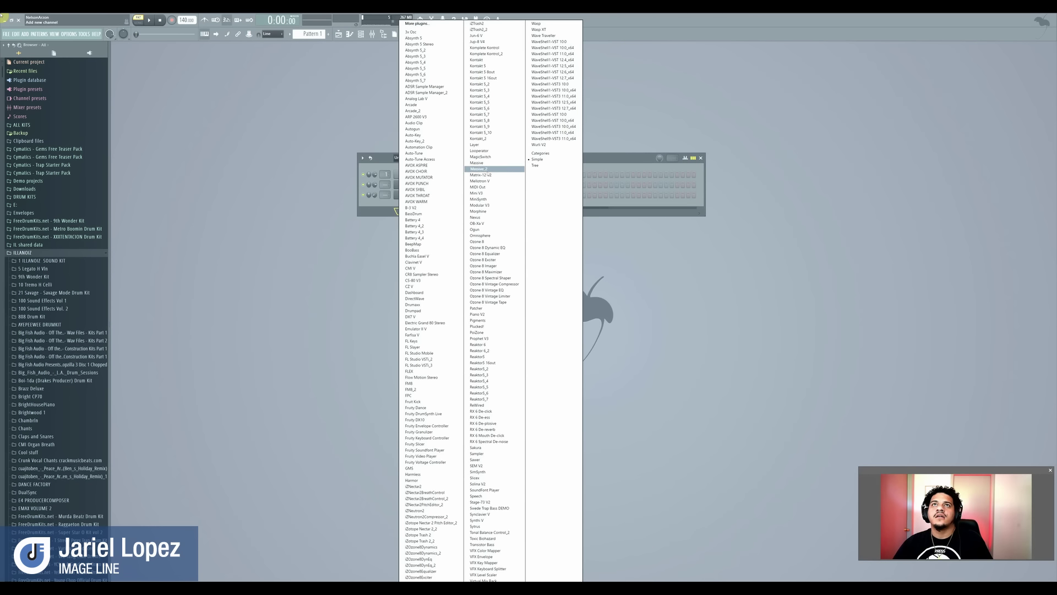
click(482, 210)
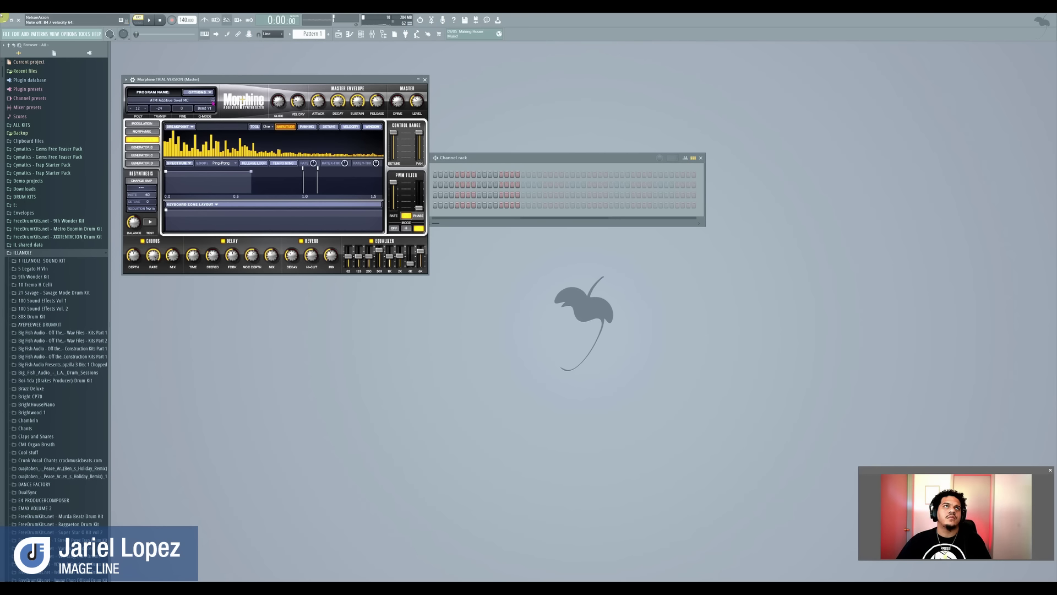
Advance to Morphine's ATM Behind The Wall MC preset and redraw the lower harmonics' panning in Generator A.
click(214, 103)
click(213, 103)
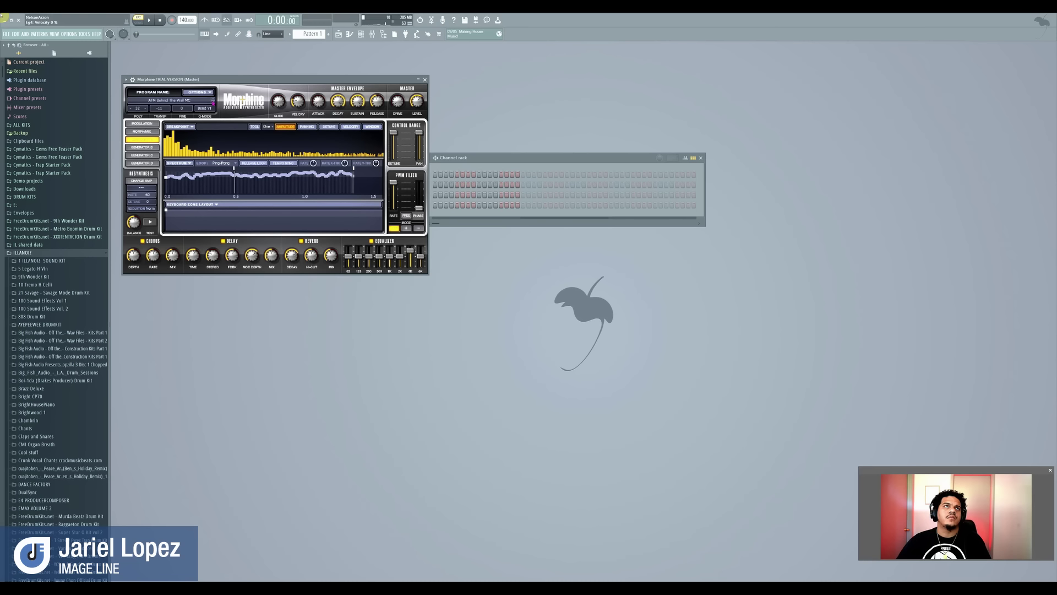
click(314, 127)
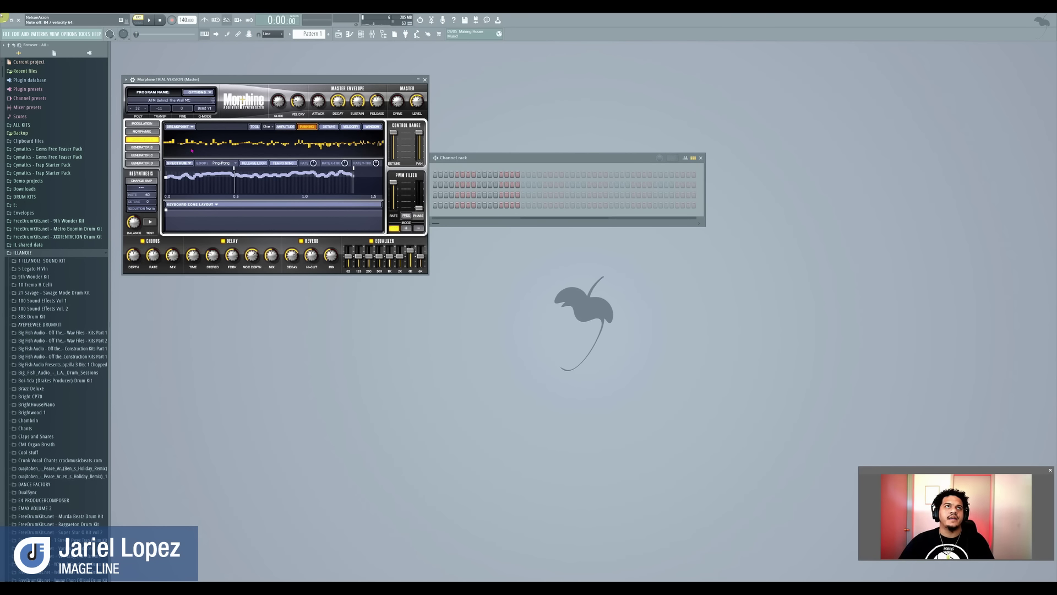
mouse_move(191, 150)
mouse_down()
mouse_move(169, 158)
mouse_move(183, 163)
mouse_move(190, 147)
mouse_move(225, 137)
mouse_up()
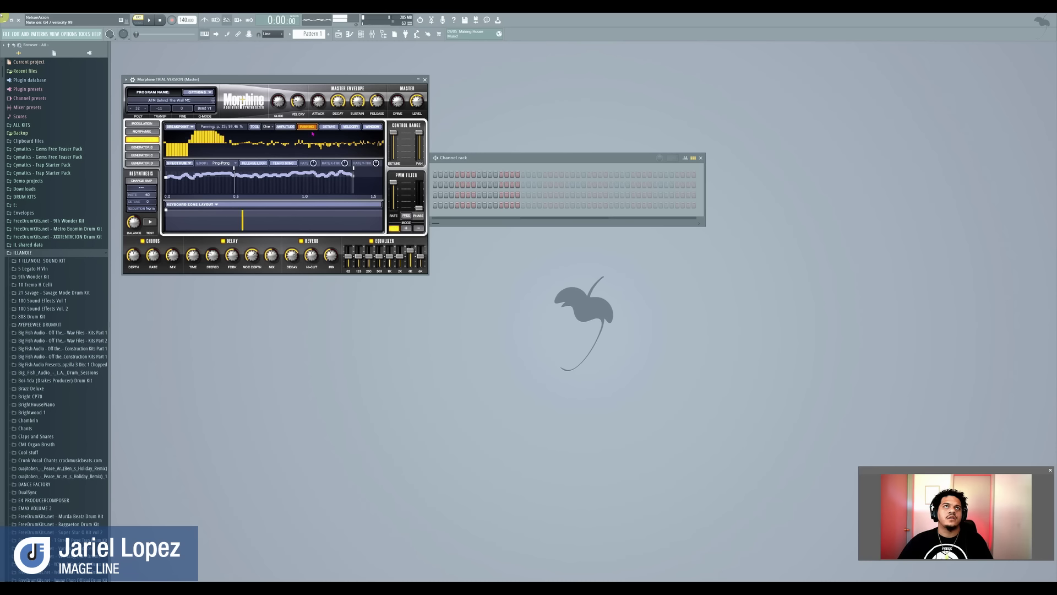
Redraw the detune and velocity curves of Generator A's harmonics while playing notes.
click(329, 127)
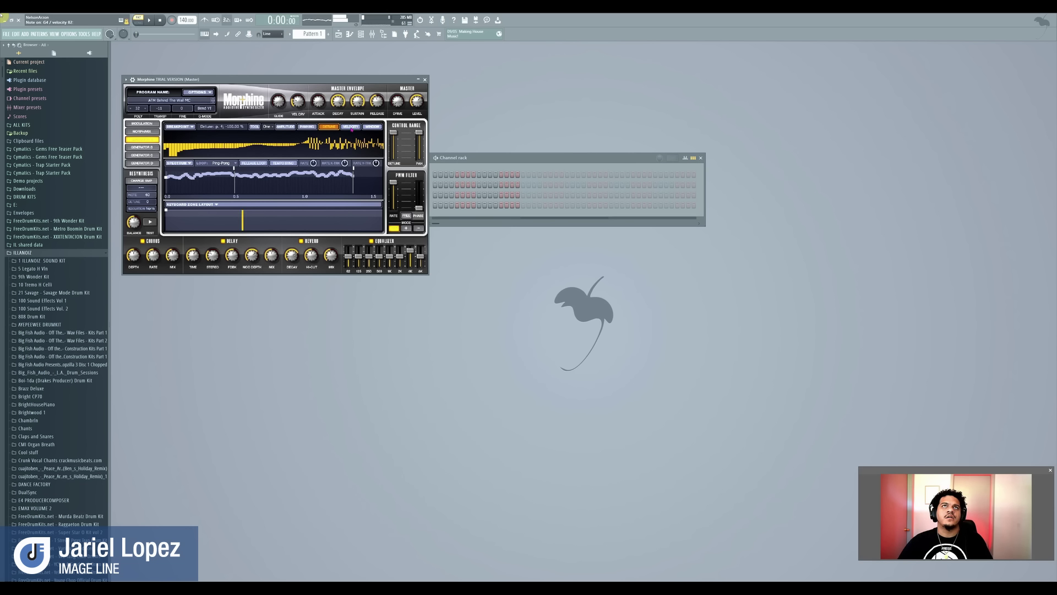
click(350, 127)
mouse_move(323, 137)
mouse_down()
mouse_move(186, 157)
mouse_move(162, 138)
mouse_move(166, 150)
mouse_move(129, 155)
mouse_move(259, 143)
mouse_move(371, 162)
mouse_up()
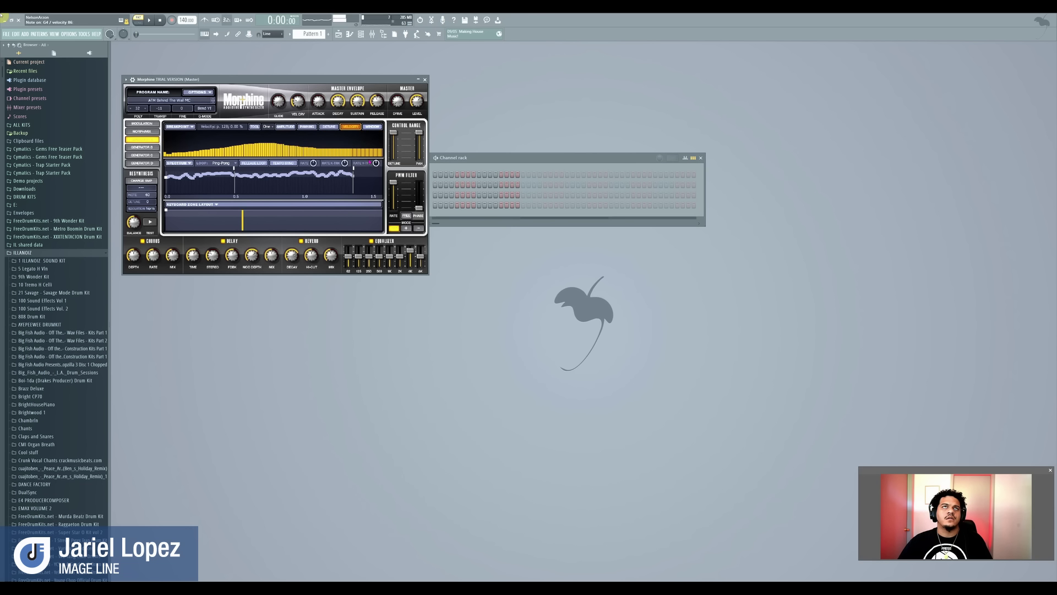
Try reshaping Generator A's harmonic amplitudes and draw a falling amplitude curve over Generator B's lowest harmonics.
click(286, 127)
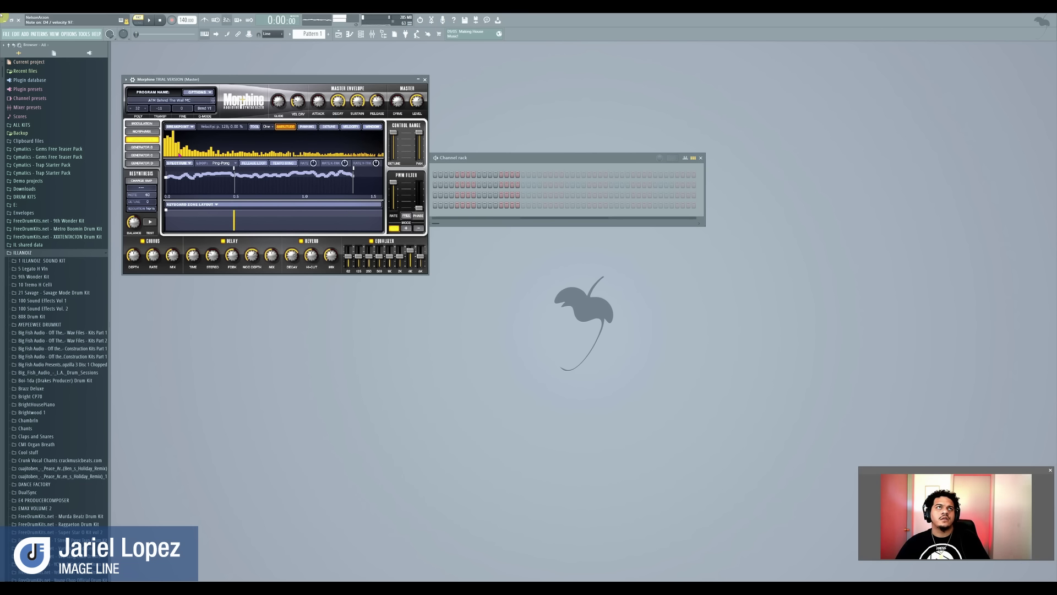
drag(179, 155, 163, 147)
click(141, 148)
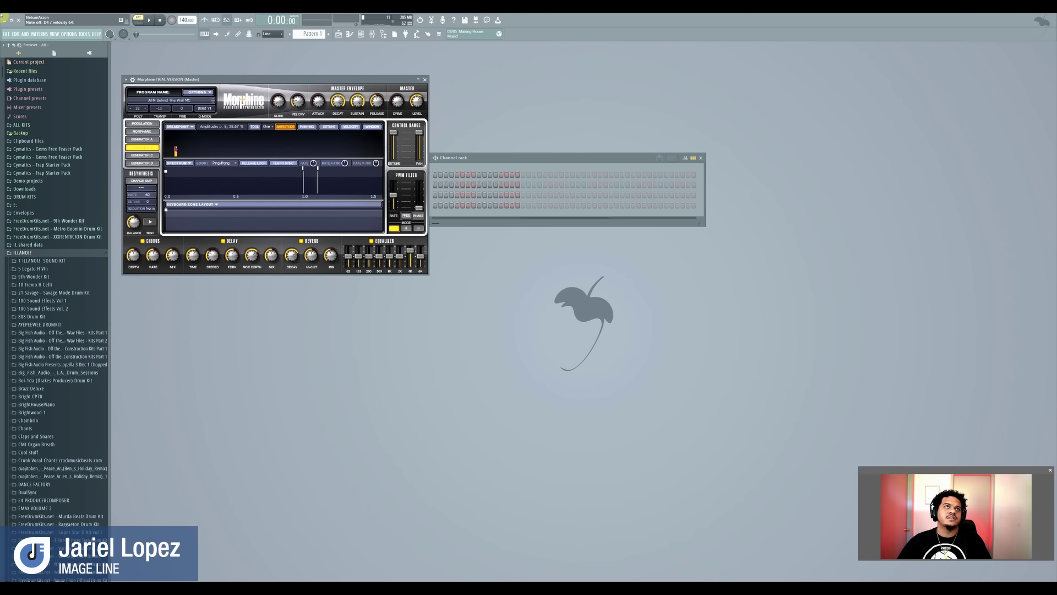
mouse_move(181, 137)
mouse_down()
mouse_move(166, 135)
mouse_move(208, 144)
mouse_up()
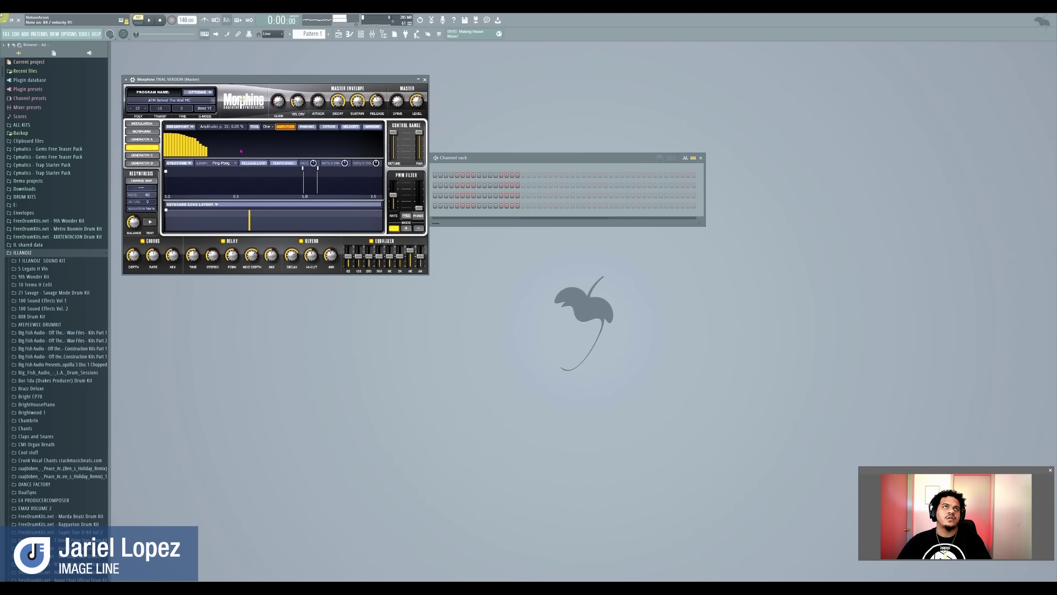
Look through Generator C and draw a velocity curve with a central peak between two dips for Generator D's harmonics.
click(142, 156)
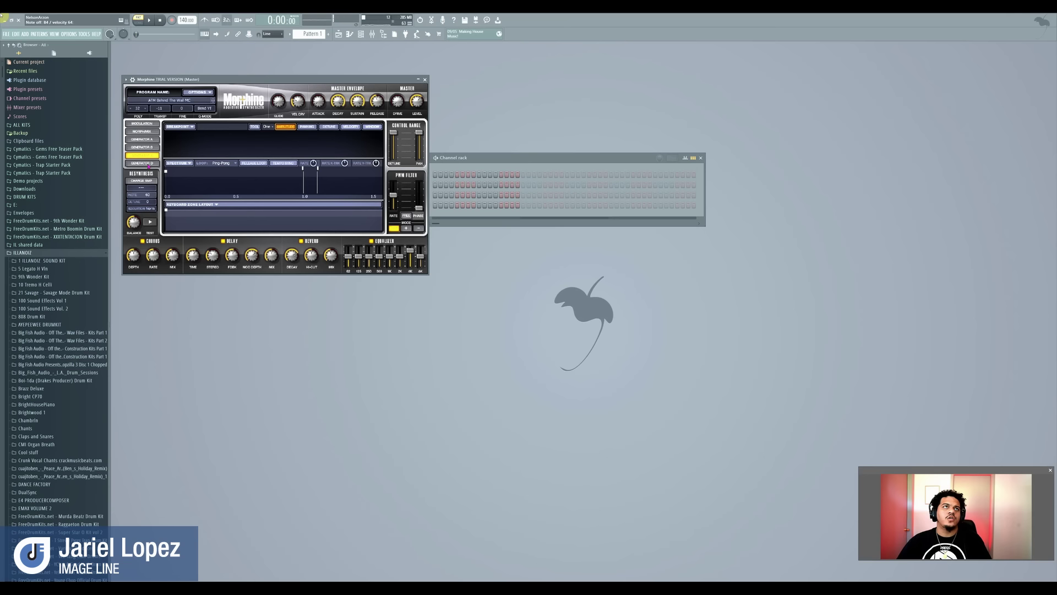
click(144, 163)
click(307, 126)
click(329, 126)
click(352, 127)
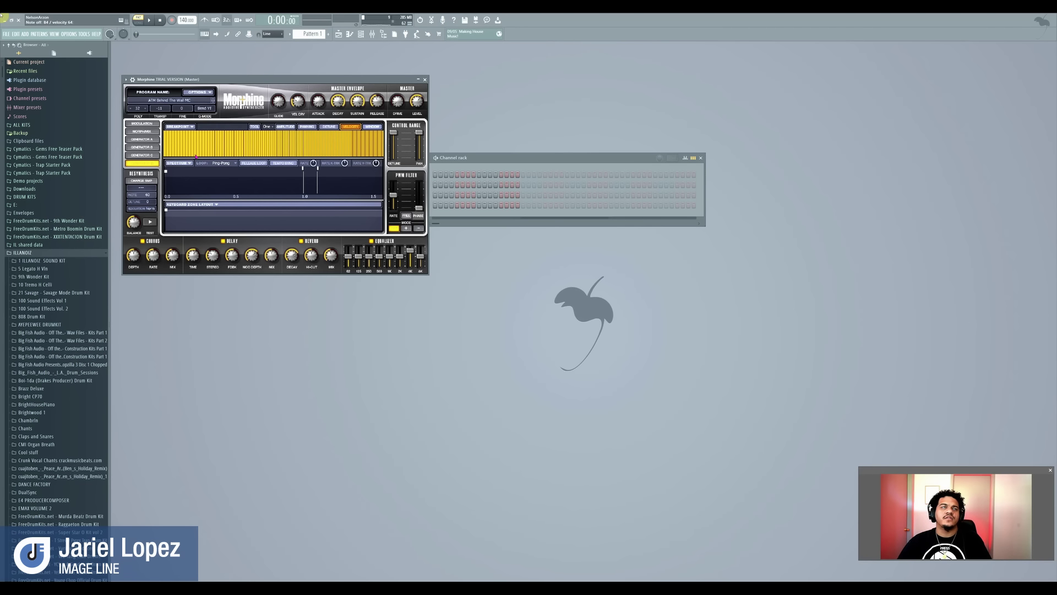
mouse_move(243, 146)
mouse_down()
mouse_move(186, 156)
mouse_move(262, 147)
mouse_move(297, 163)
mouse_move(235, 157)
mouse_up()
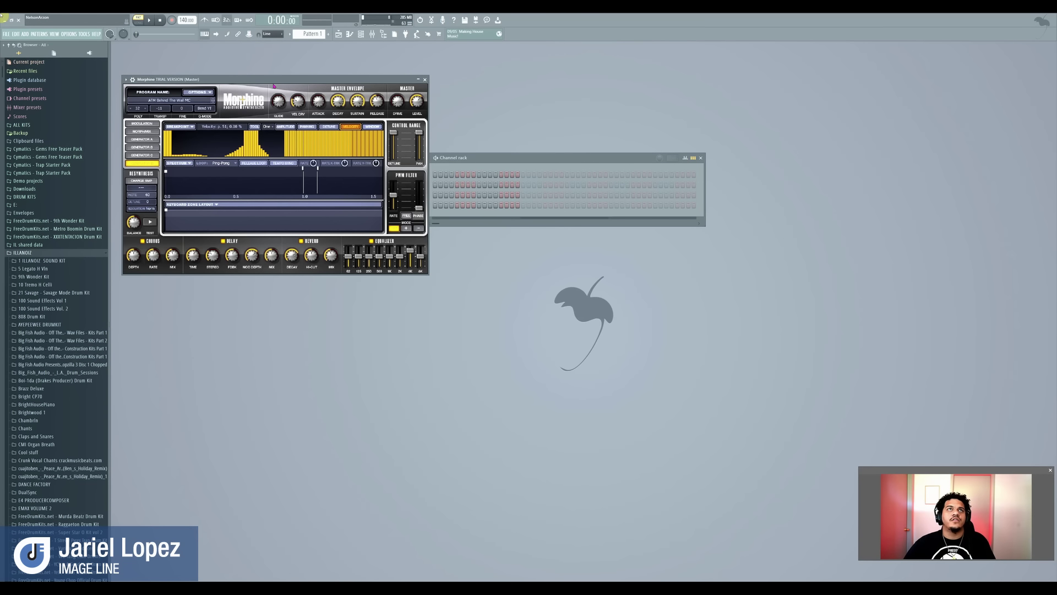
Move the Morphine window closer to the middle of the workspace, overlapping the Channel rack.
drag(275, 81, 365, 108)
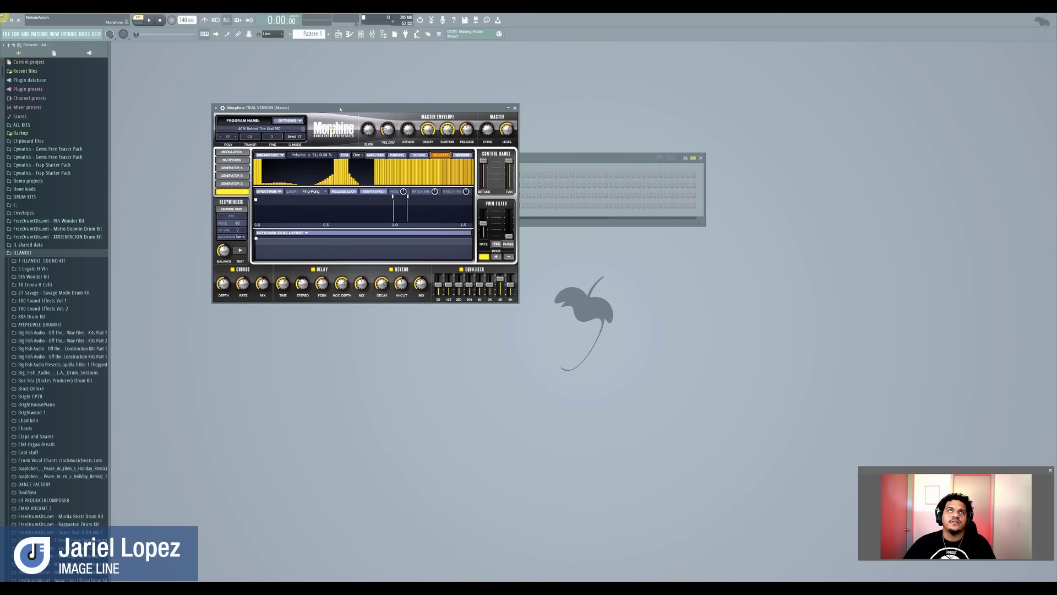
drag(340, 110, 365, 112)
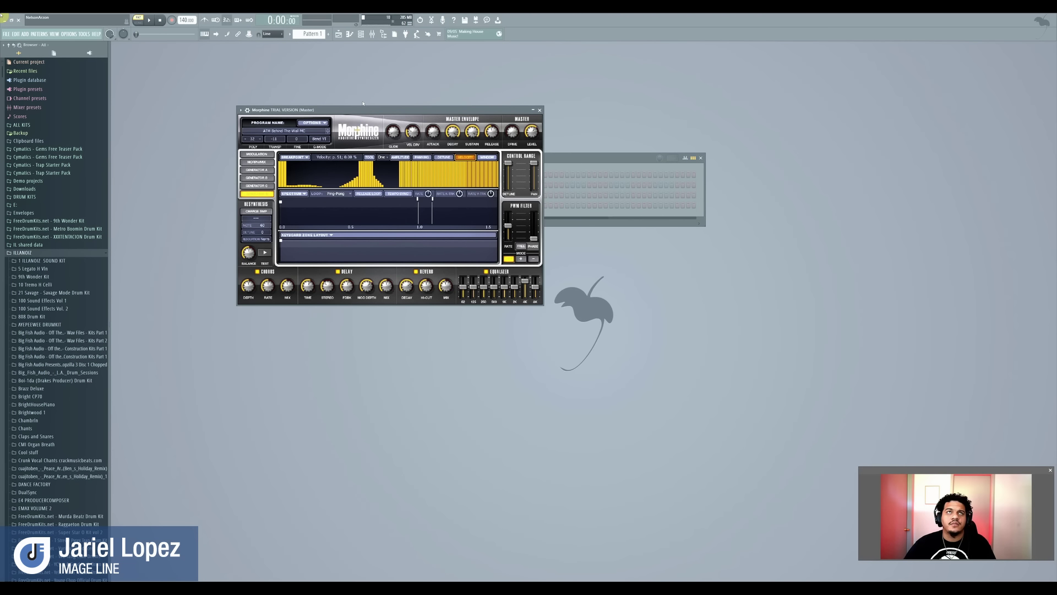
drag(360, 111, 377, 112)
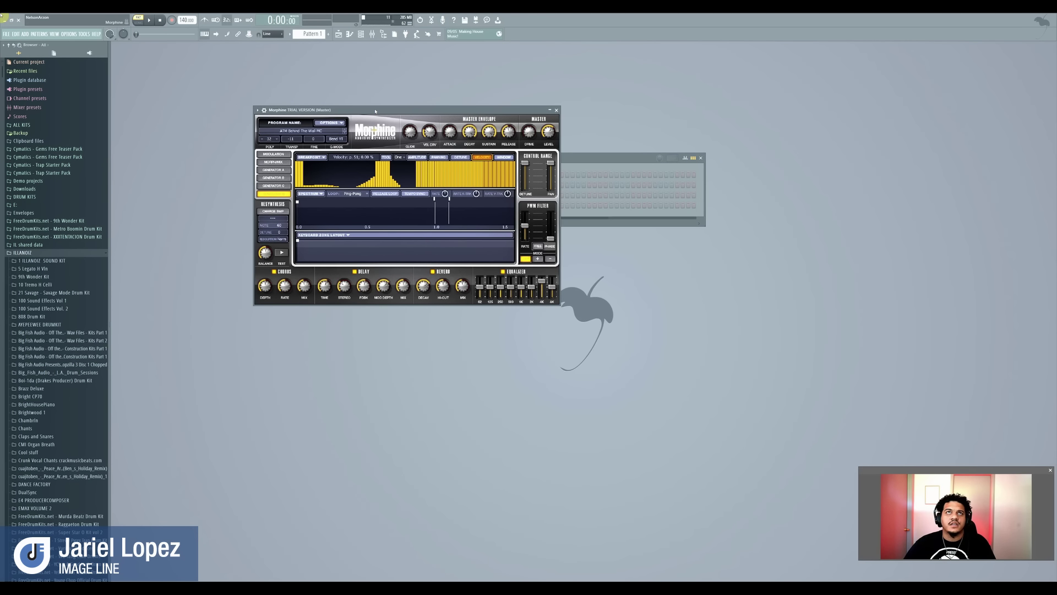
mouse_move(376, 111)
mouse_down()
mouse_move(384, 122)
mouse_move(378, 102)
mouse_up()
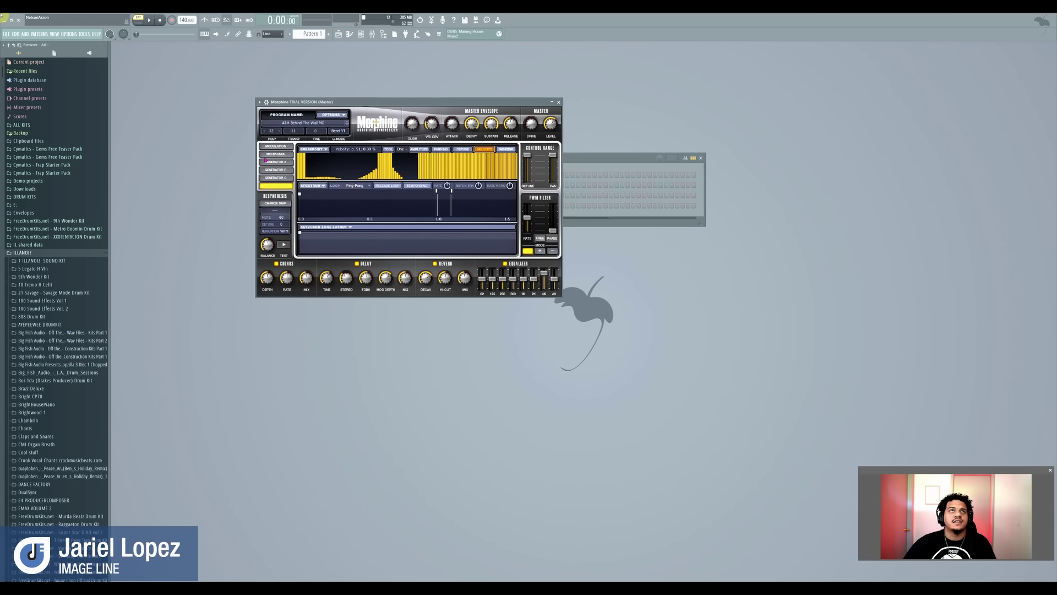
View Morphine's modulation matrix, morphing page and Generators B and D, and play a note.
click(270, 146)
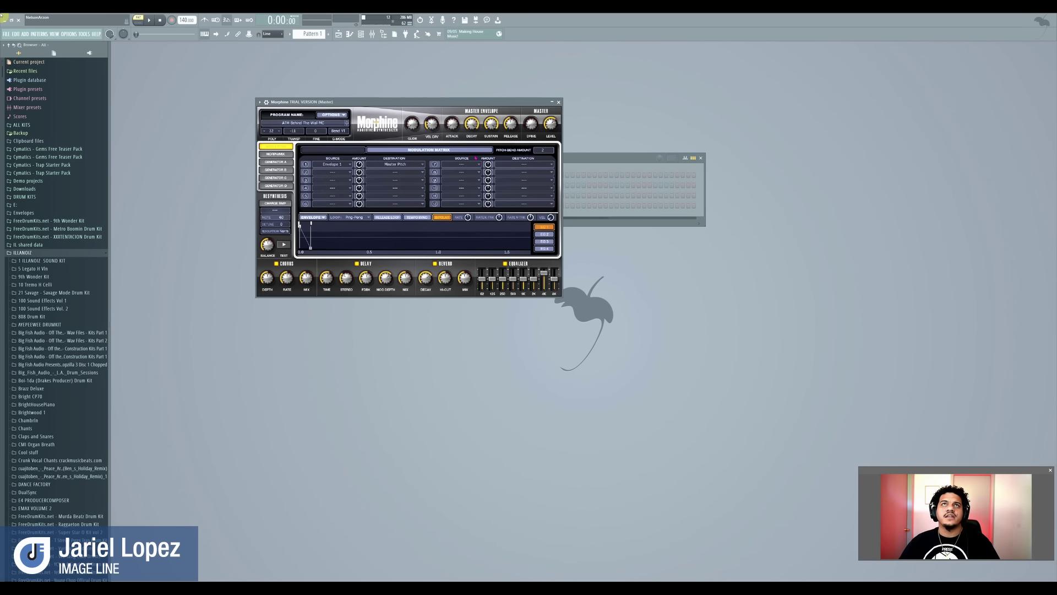
click(274, 155)
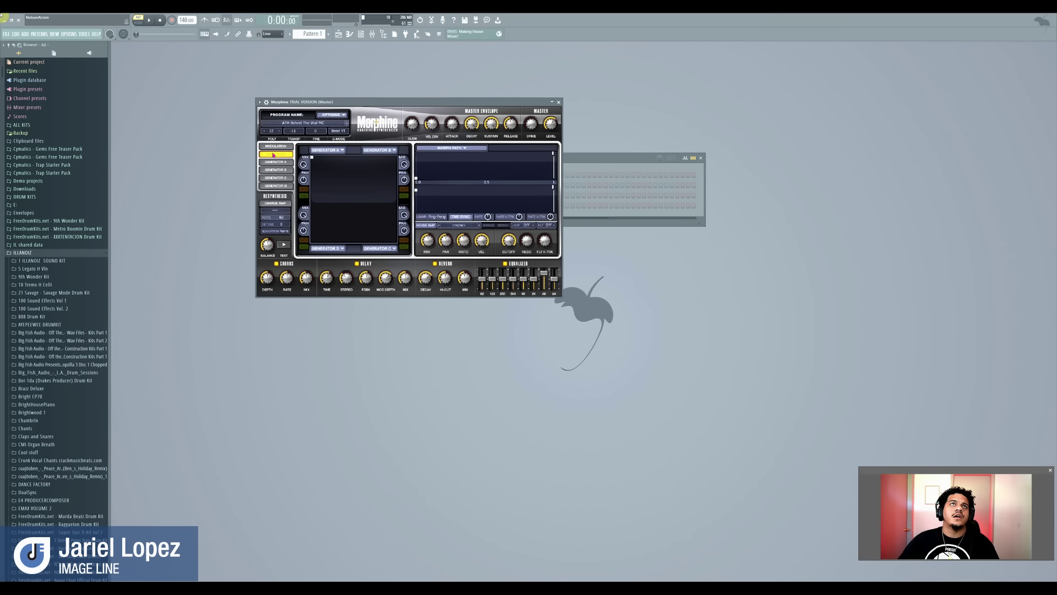
click(272, 170)
click(272, 186)
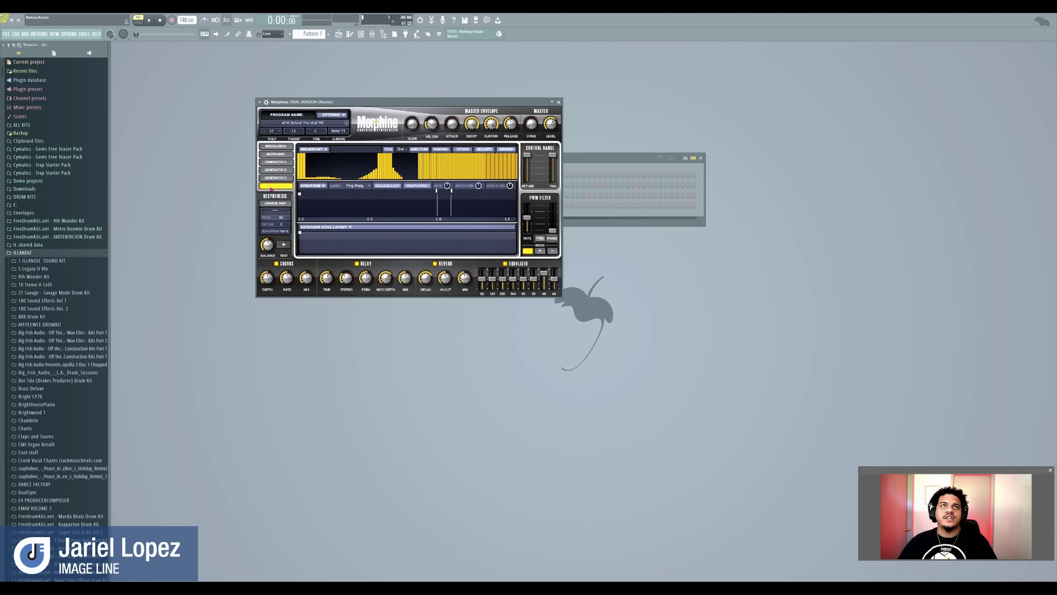
key(q)
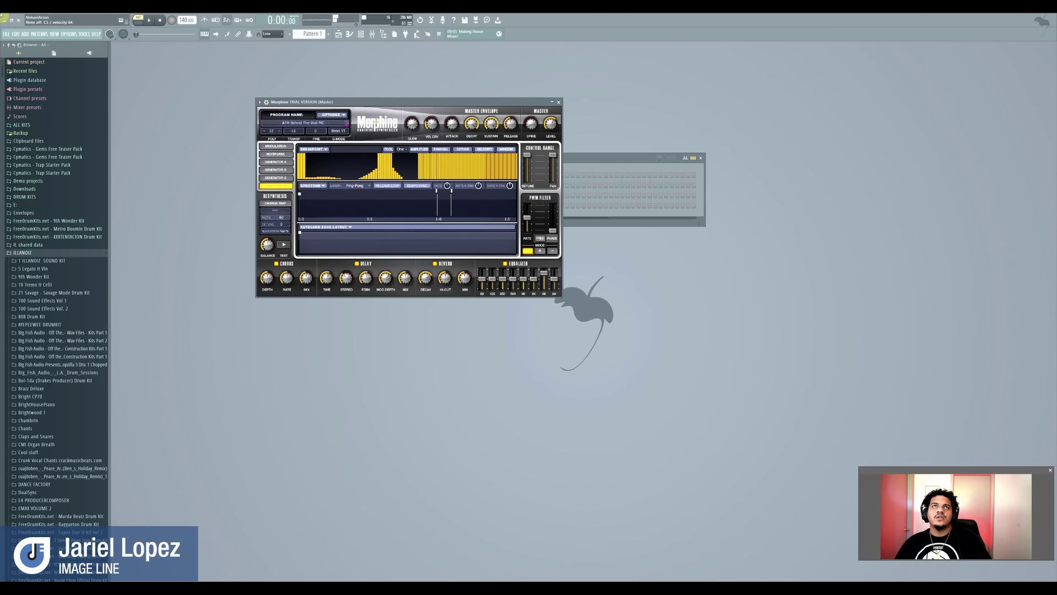
Switch Morphine to the ATM Additive Swell MC preset and reshape its equalizer bands.
click(346, 122)
click(347, 123)
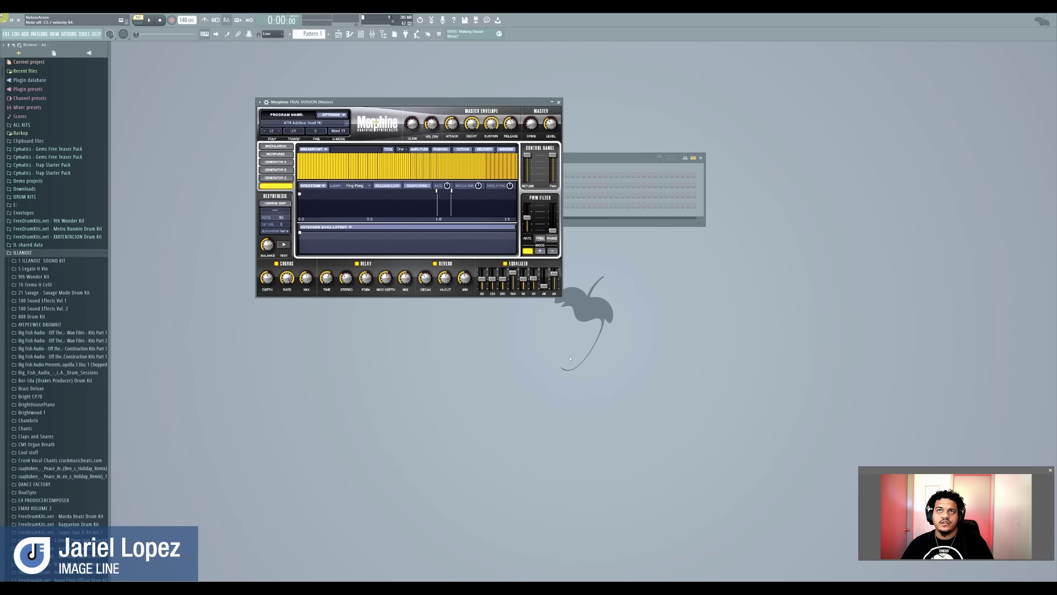
drag(513, 272, 513, 278)
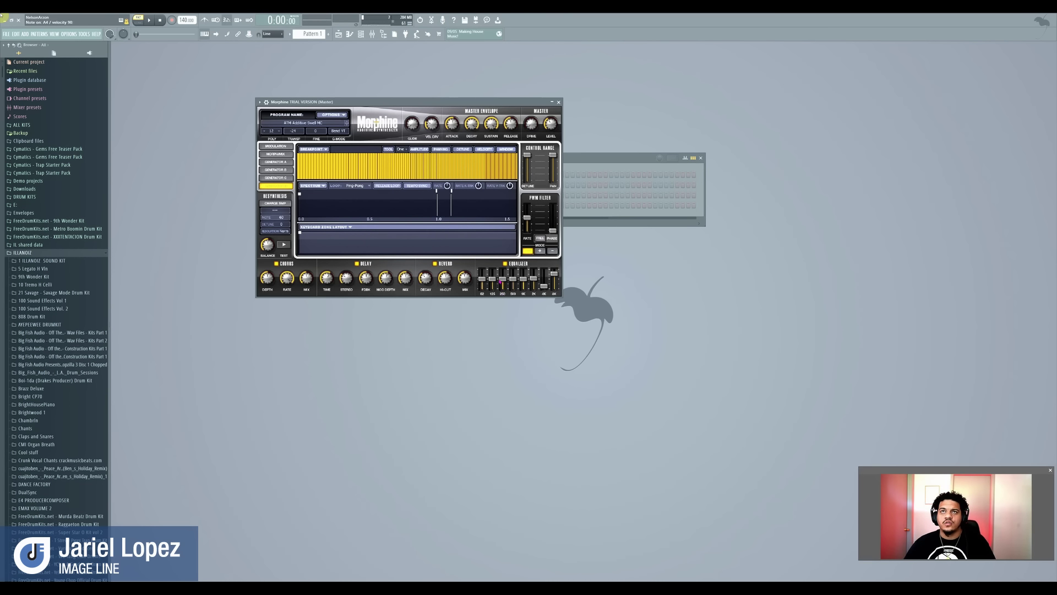
mouse_move(492, 278)
mouse_down()
mouse_move(482, 285)
mouse_move(545, 282)
mouse_up()
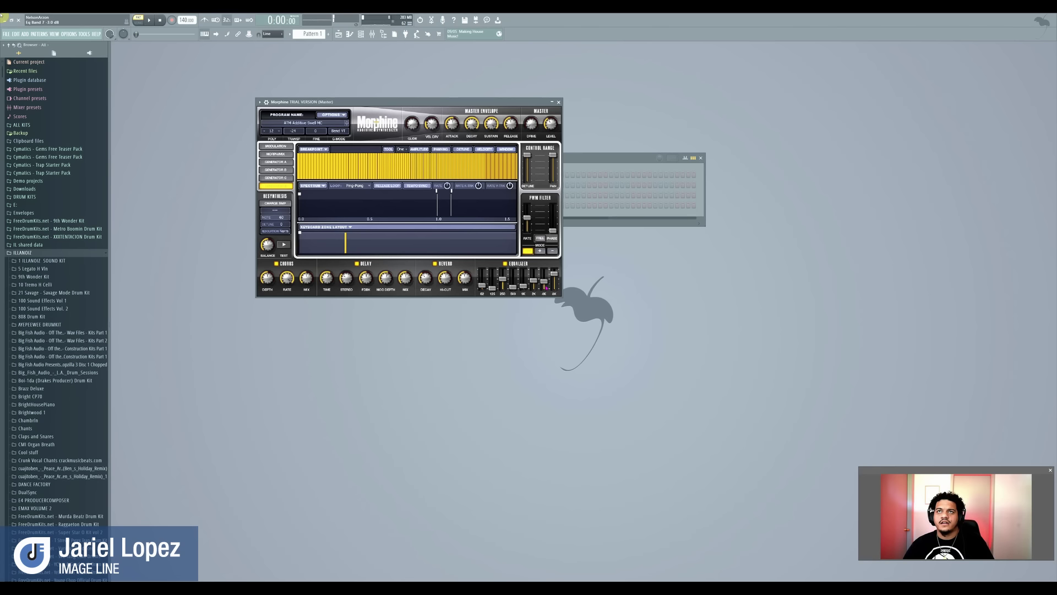
Close the Morphine window and add a Slicex channel to the Channel rack.
click(560, 103)
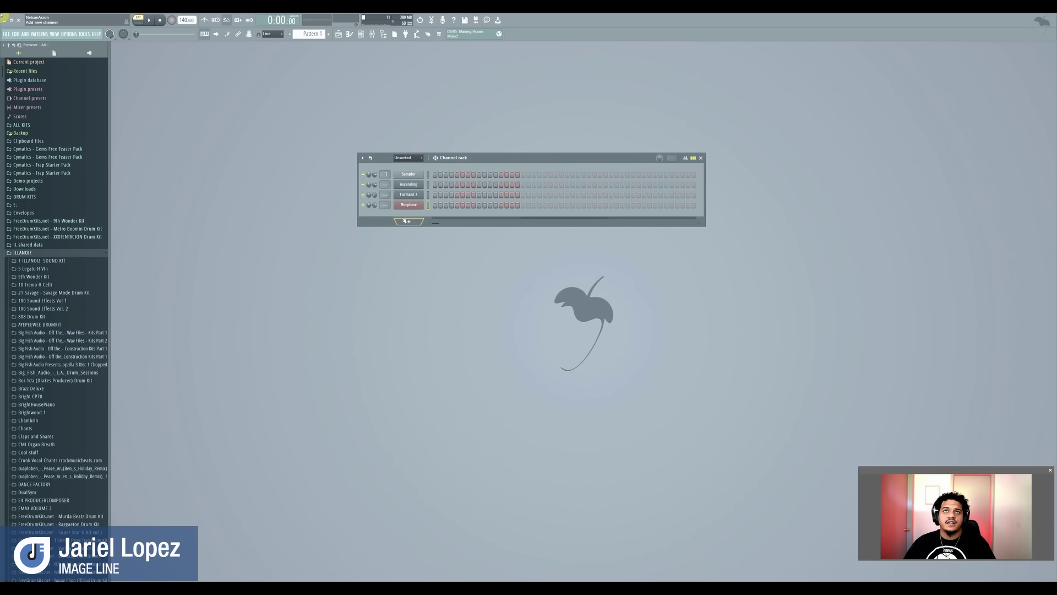
click(405, 221)
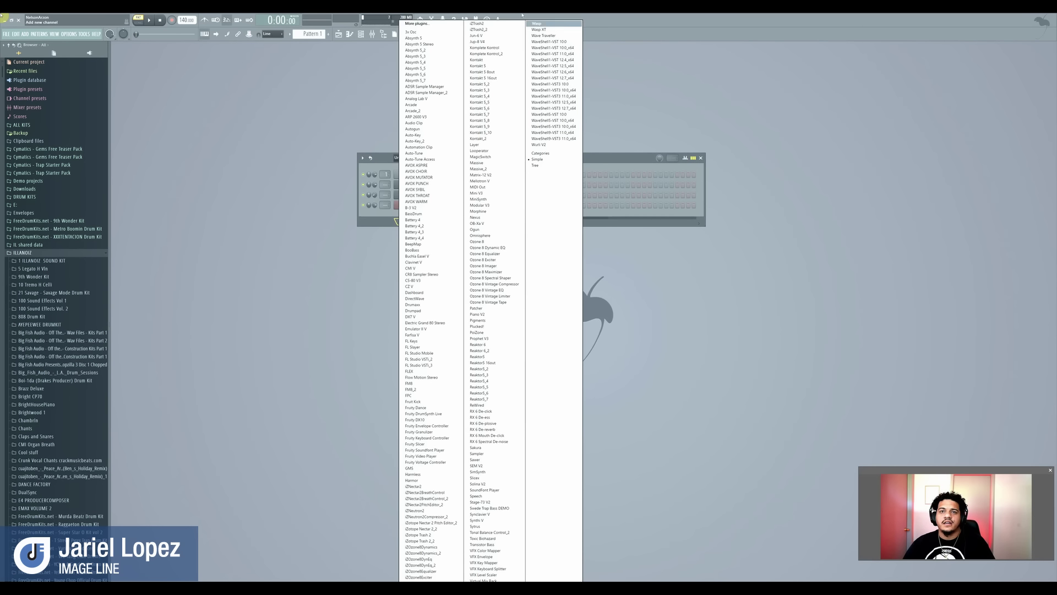
click(494, 479)
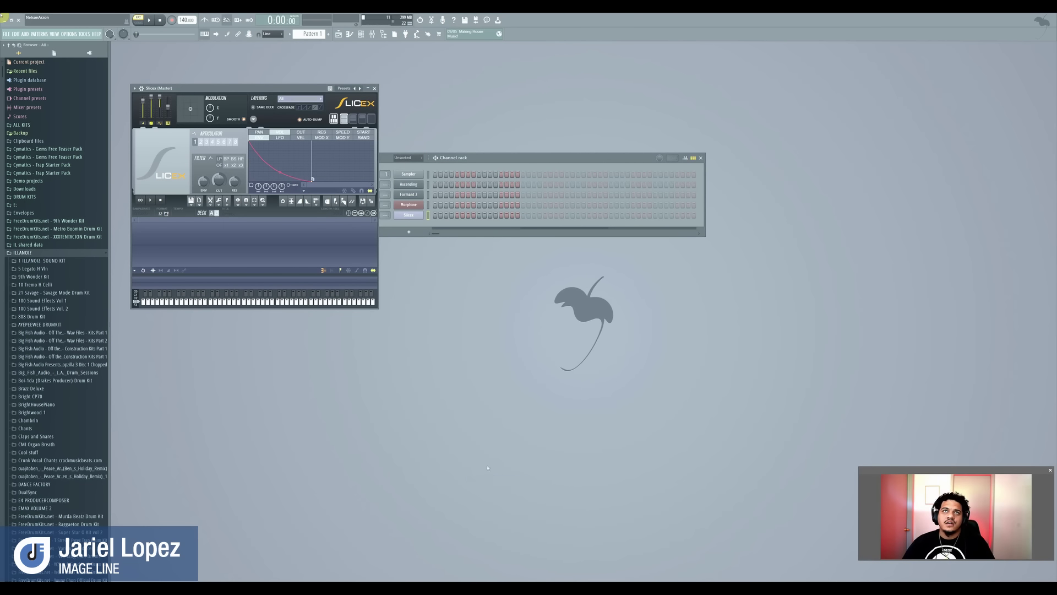
Delete the Morphine, Sytrus and FLEX channels from the Channel rack, keeping Sampler and Slicex.
right_click(423, 202)
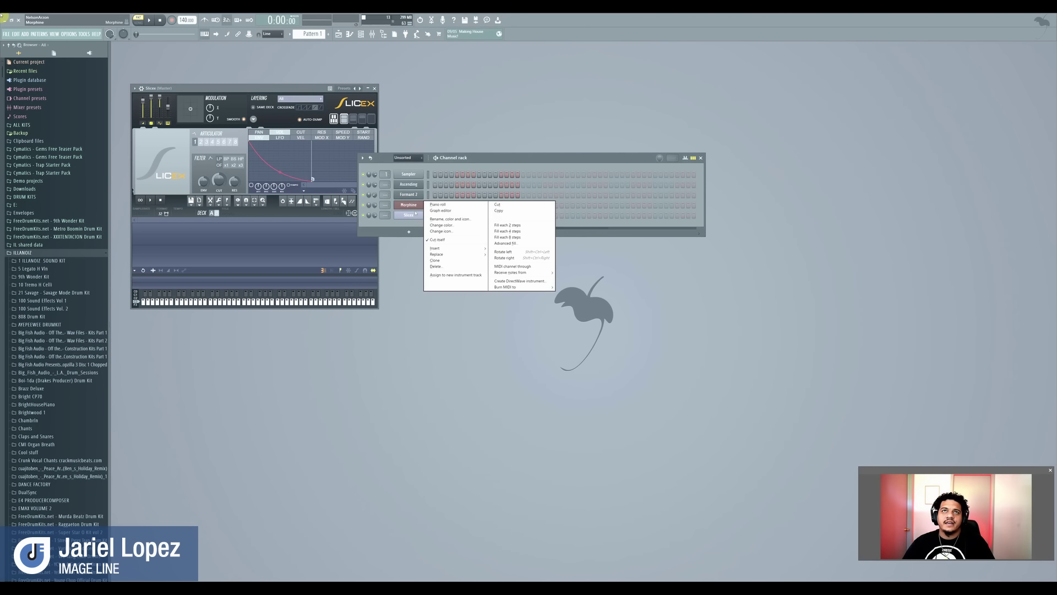
click(435, 266)
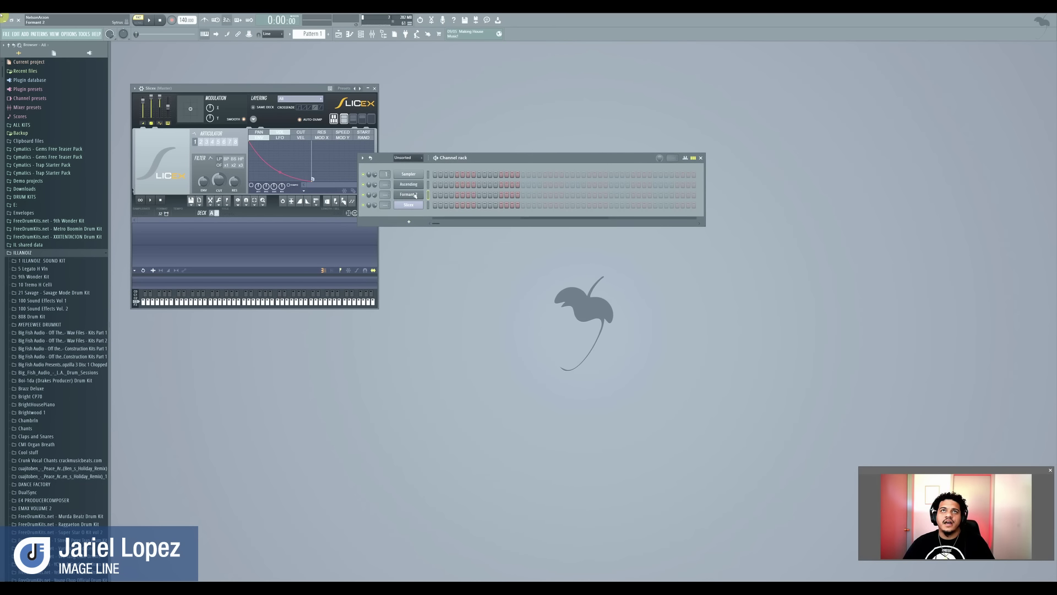
right_click(416, 195)
click(435, 258)
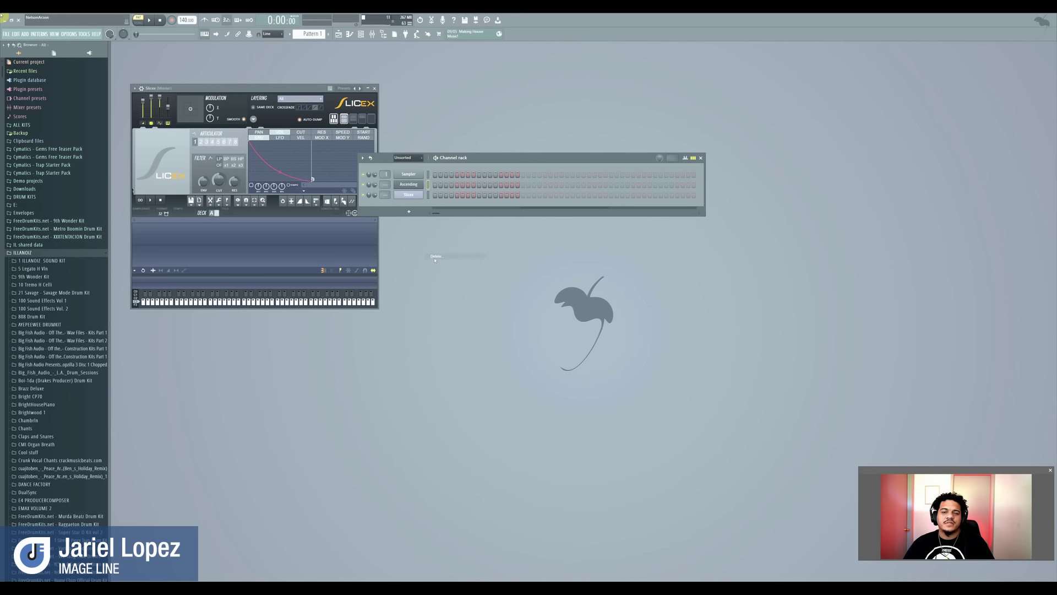
right_click(424, 184)
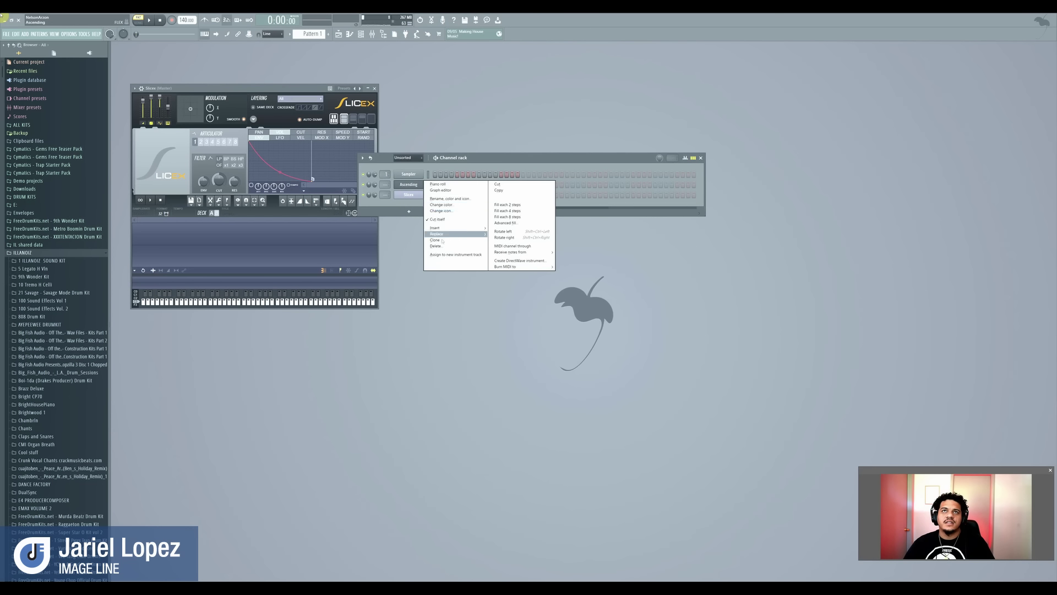
click(442, 246)
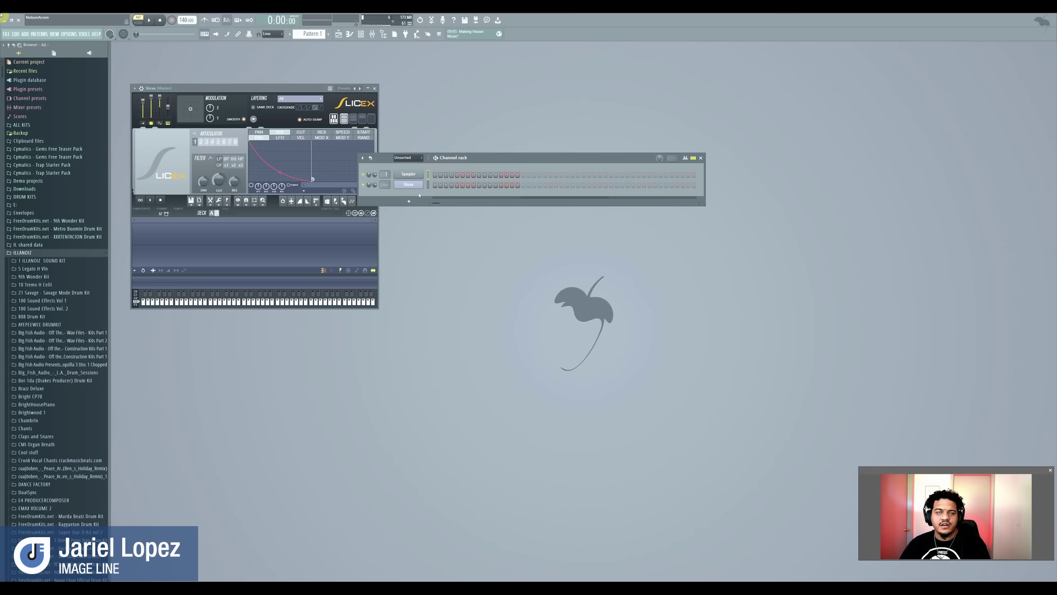
Move the Slicex window below the Channel rack and load sample 07, "Memoirs Of The Traveler", from The_Game_-_LAX__Original_Samples_ into it.
drag(308, 88, 383, 228)
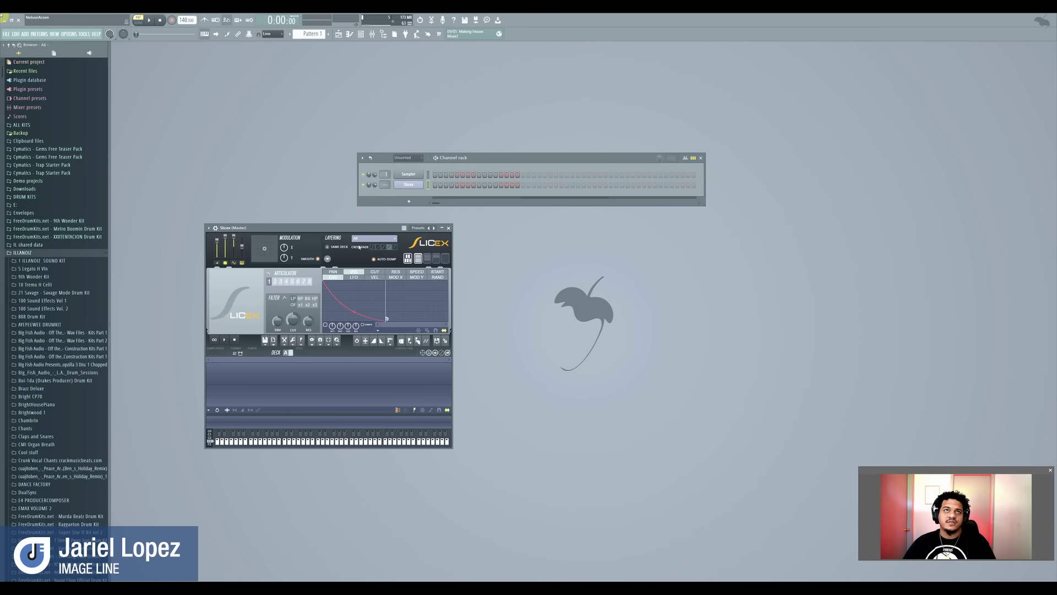
scroll(68, 513, down, 15)
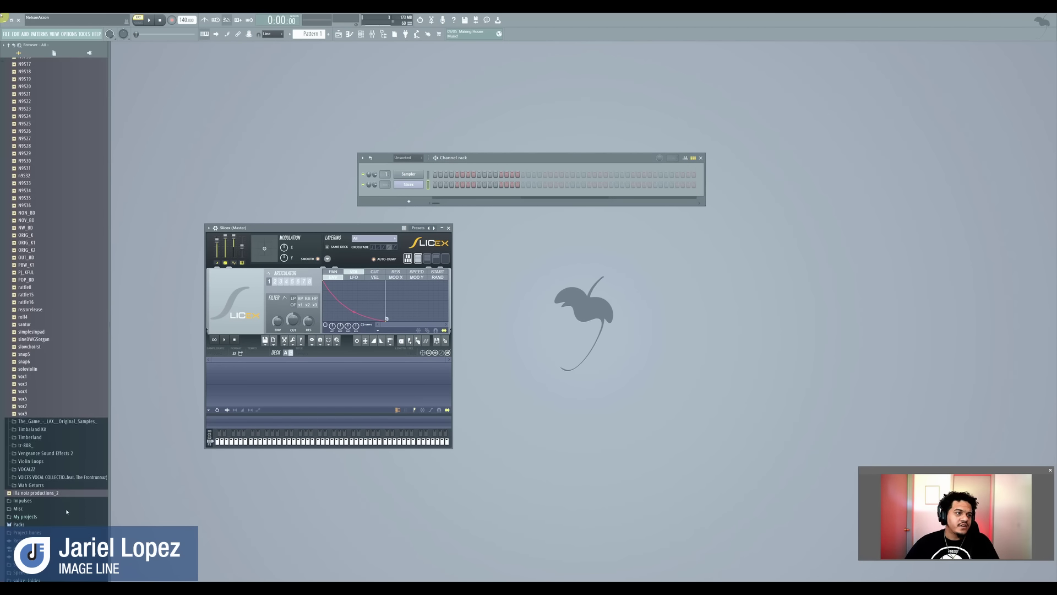
click(64, 421)
click(52, 450)
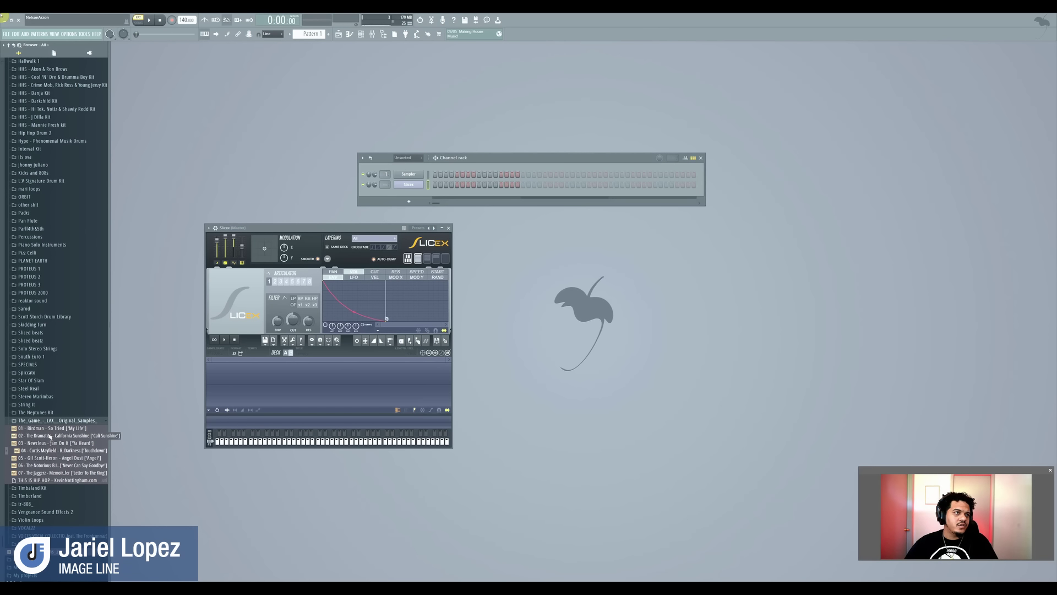
click(55, 472)
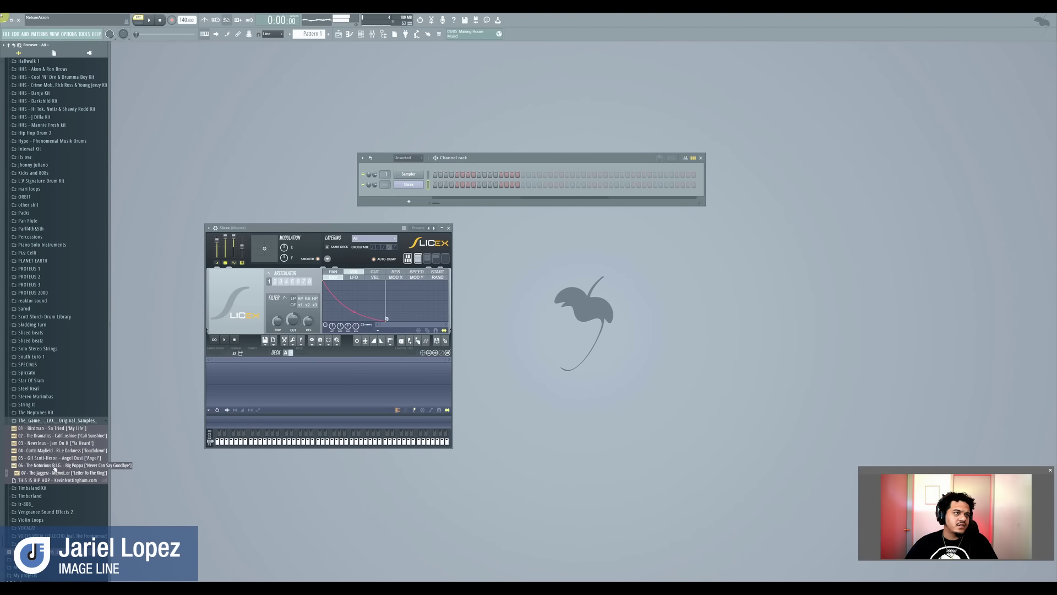
drag(55, 473, 245, 394)
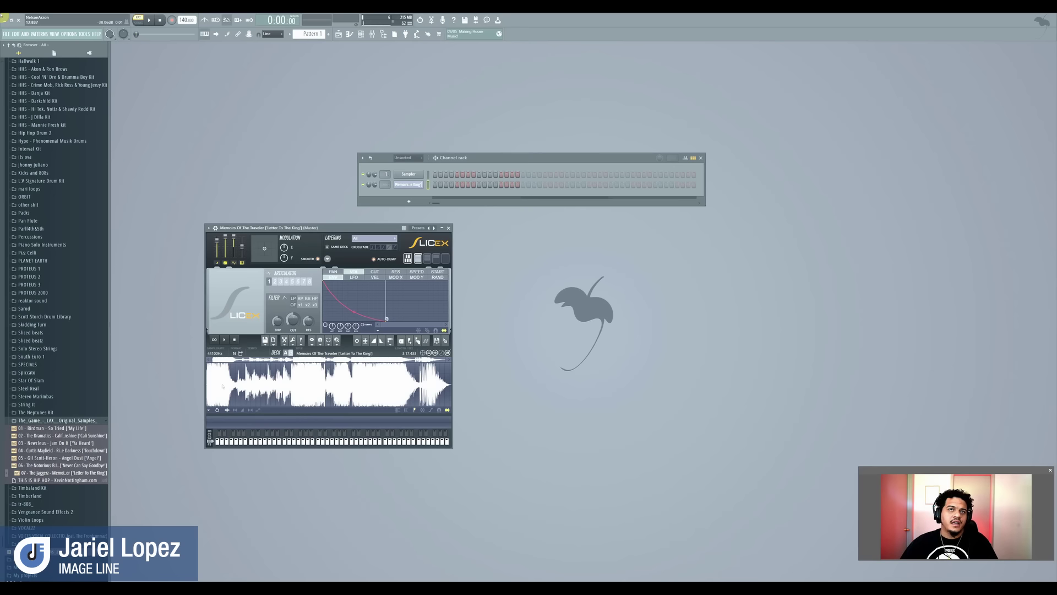
Slice the loaded Slicex sample into regions using Medium auto-slicing.
click(209, 410)
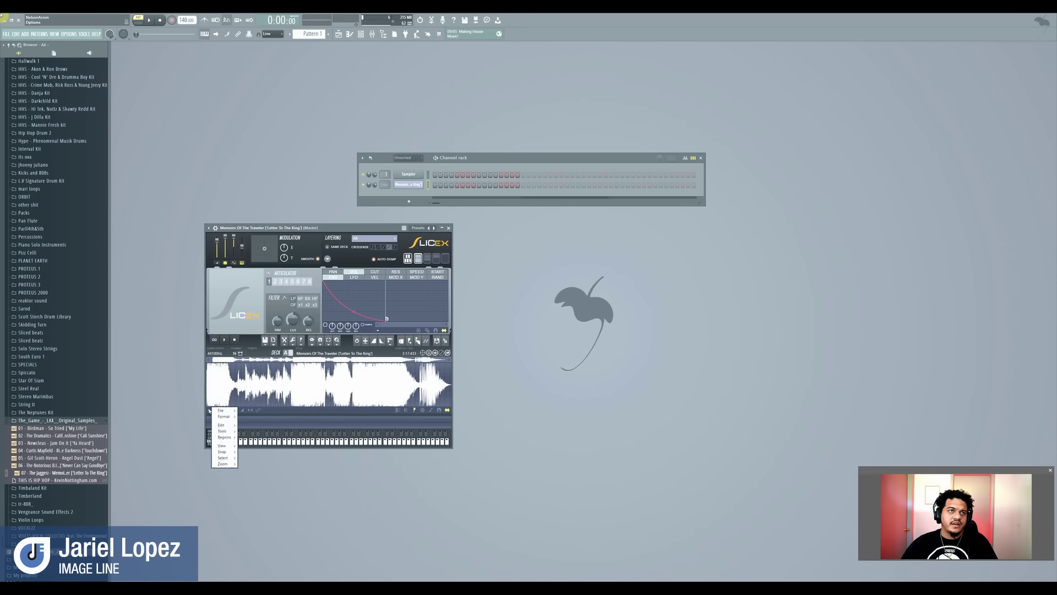
mouse_move(224, 438)
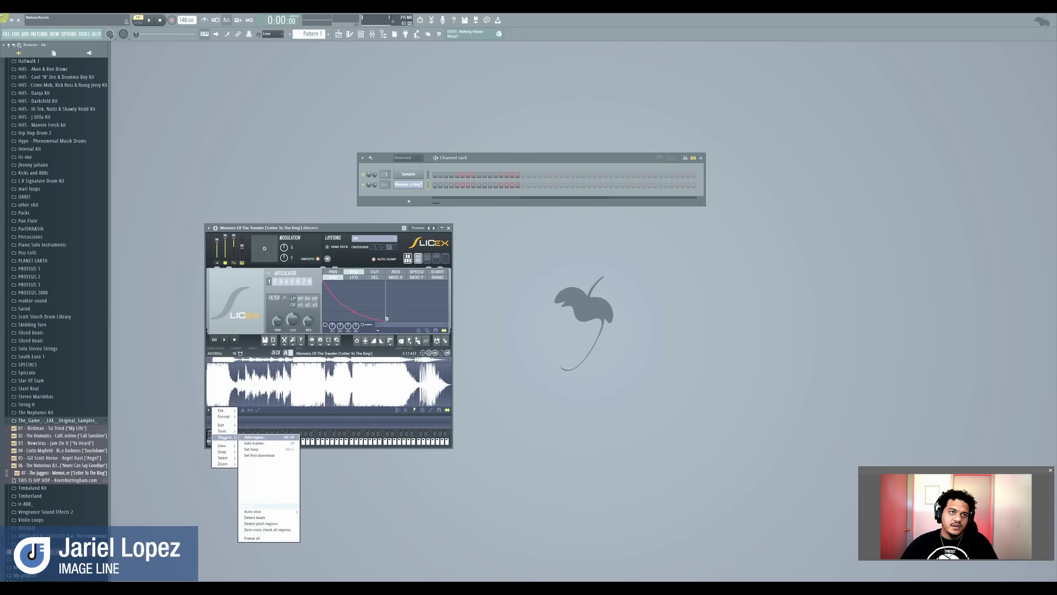
mouse_move(265, 512)
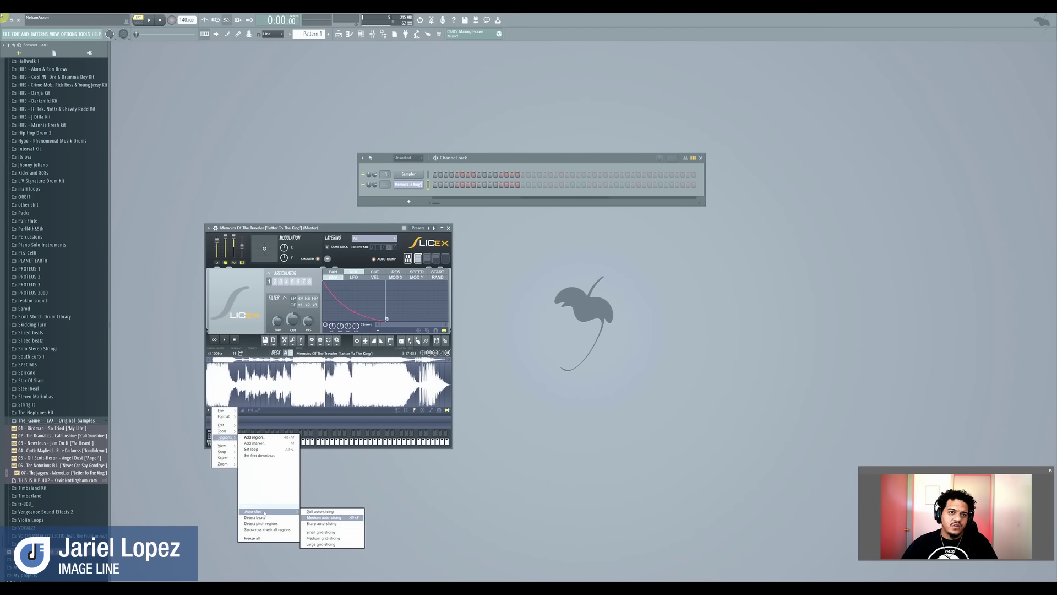
click(328, 518)
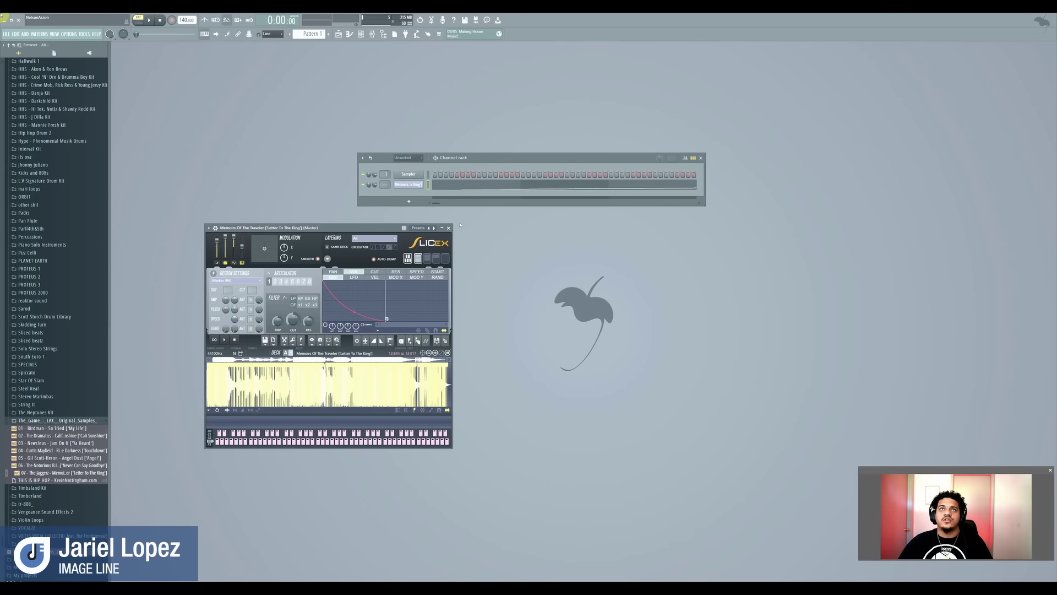
Open the Slicex channel's piano roll and delete all the slice notes in it.
right_click(425, 184)
click(430, 185)
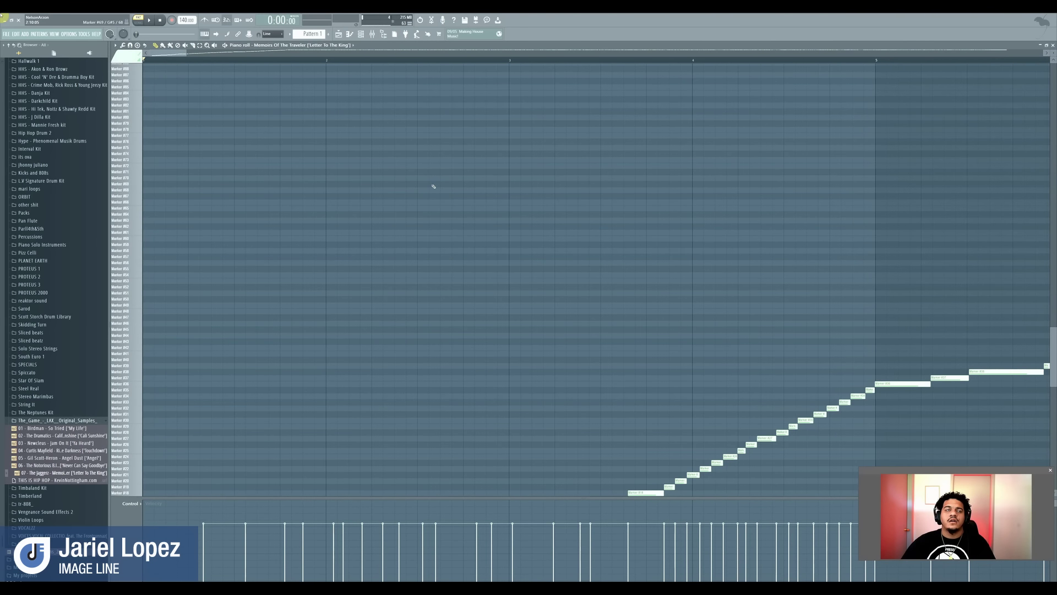
scroll(435, 187, down, 2)
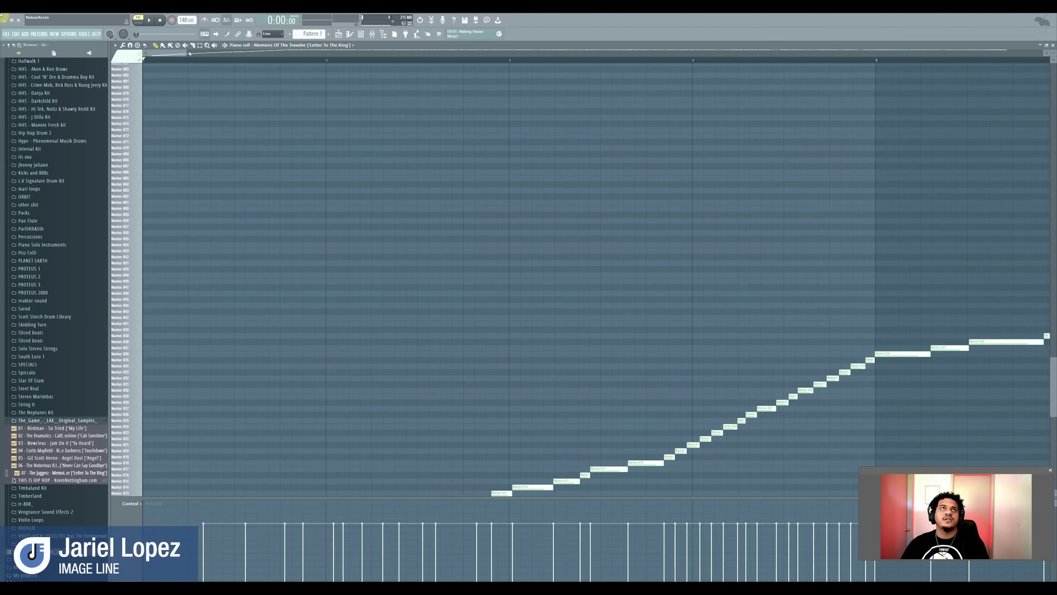
scroll(327, 203, down, 6)
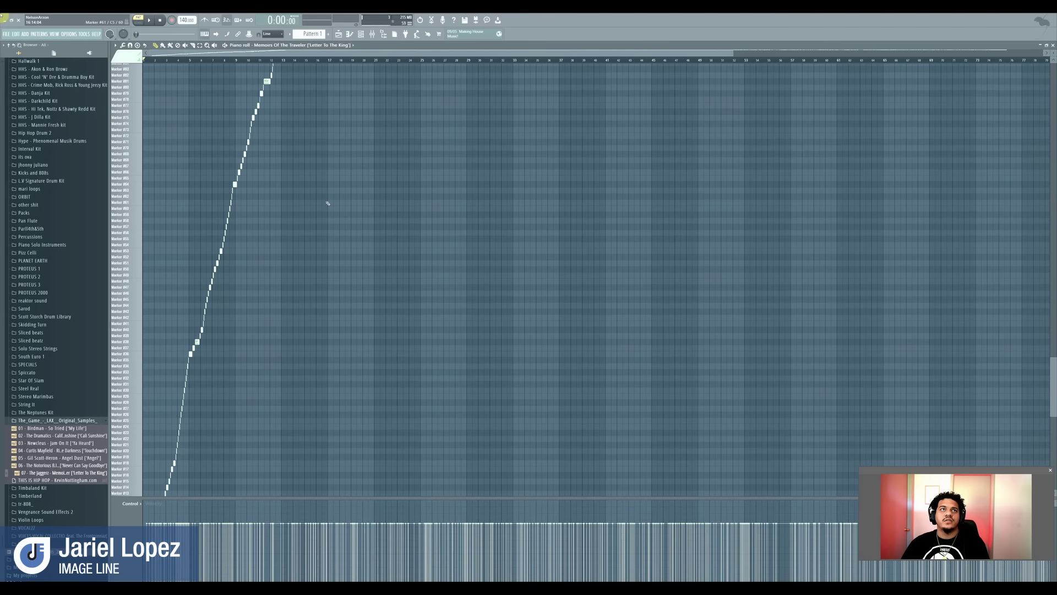
scroll(328, 203, up, 15)
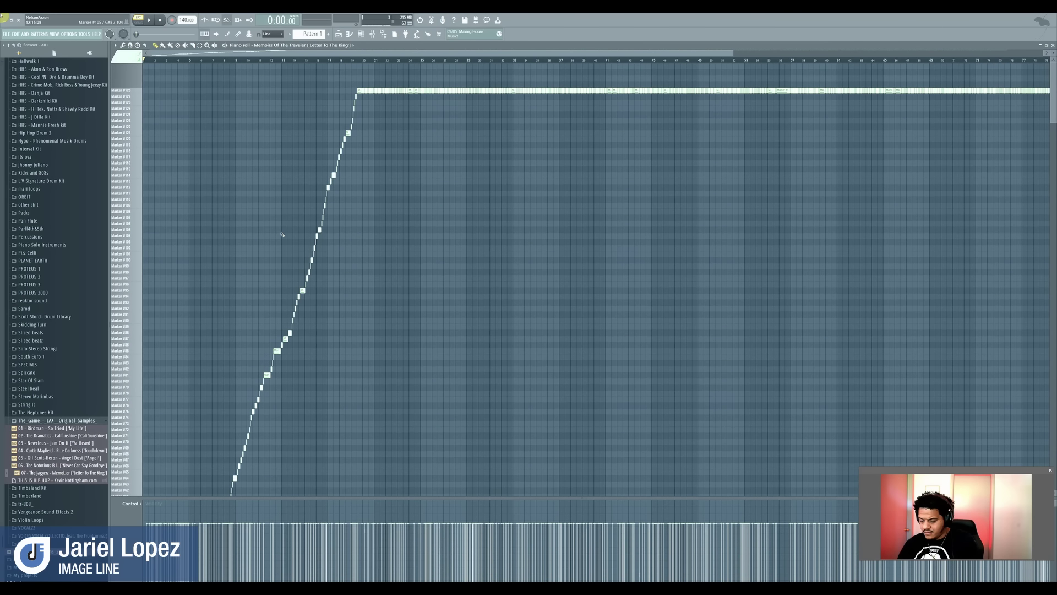
key(ctrl+a)
key(Delete)
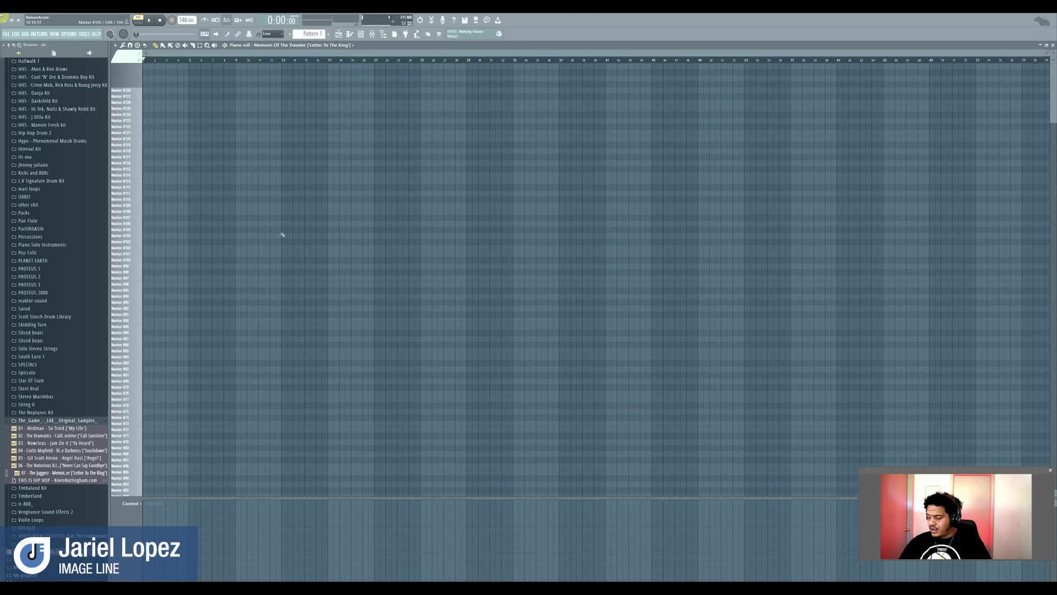
Audition various sample slices by playing their notes in the empty piano roll, and close the piano roll.
scroll(253, 242, down, 8)
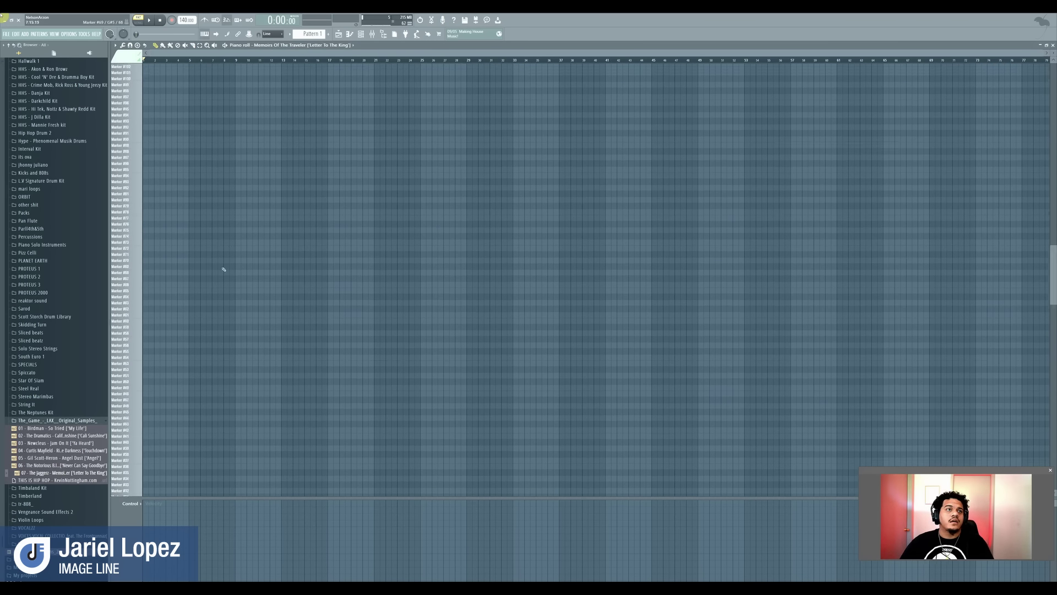
scroll(224, 269, down, 9)
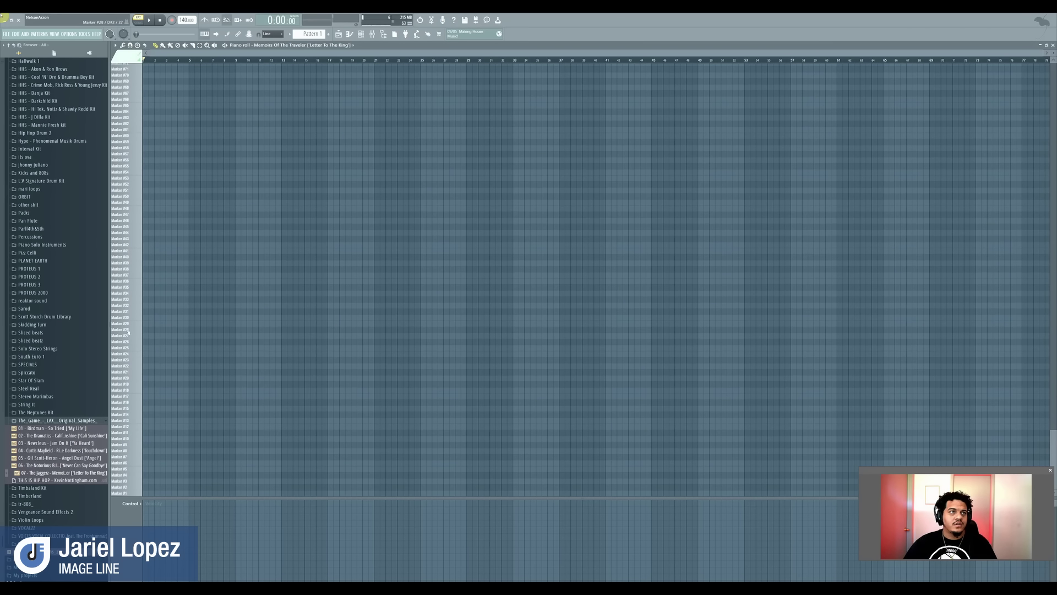
click(131, 309)
click(131, 234)
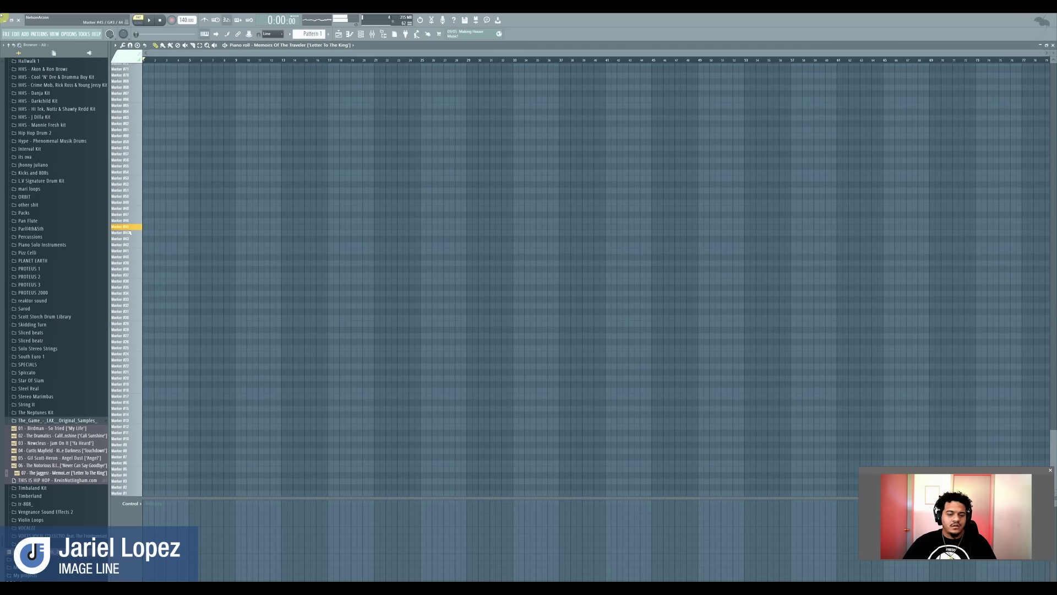
key(t)
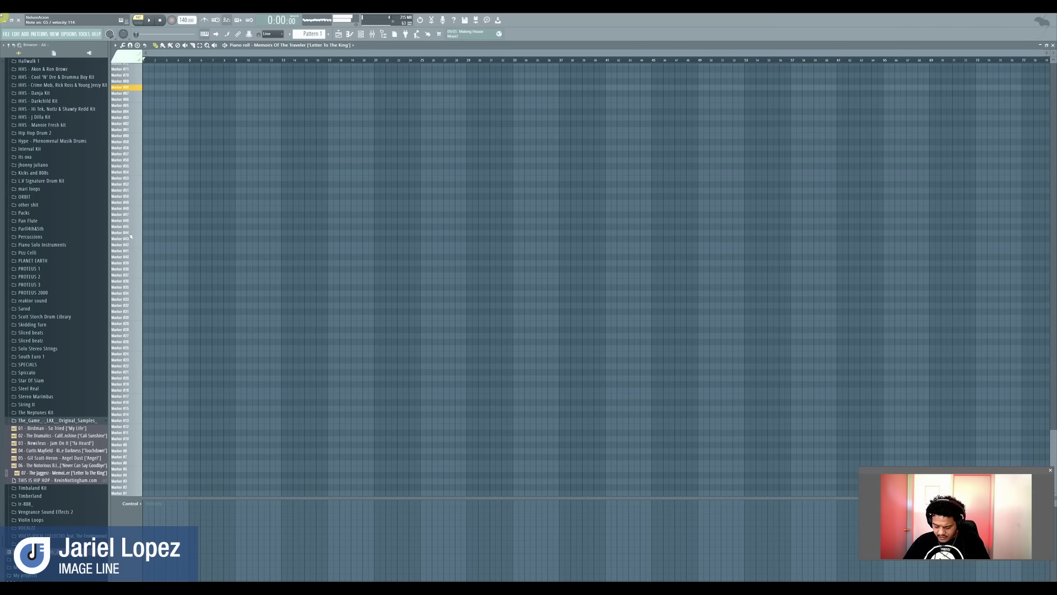
key(b)
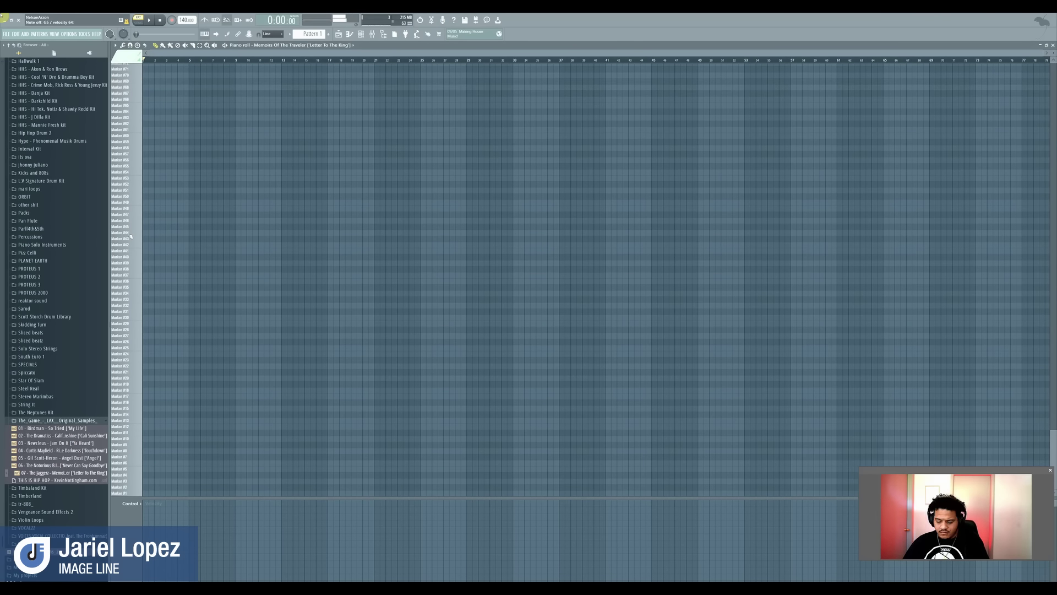
key(b)
key(h)
key(r)
key(r)
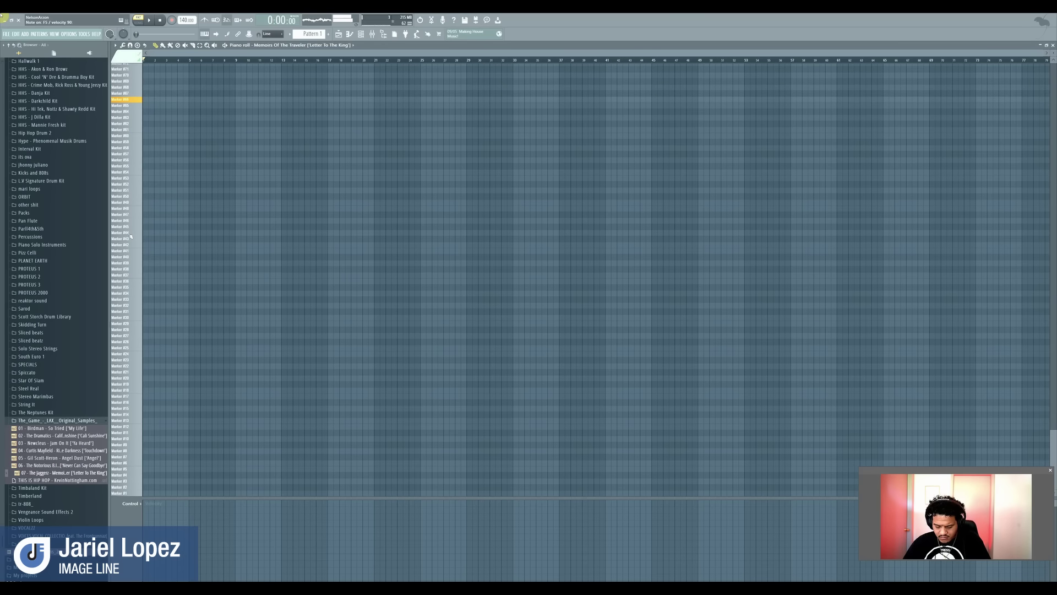
key(5)
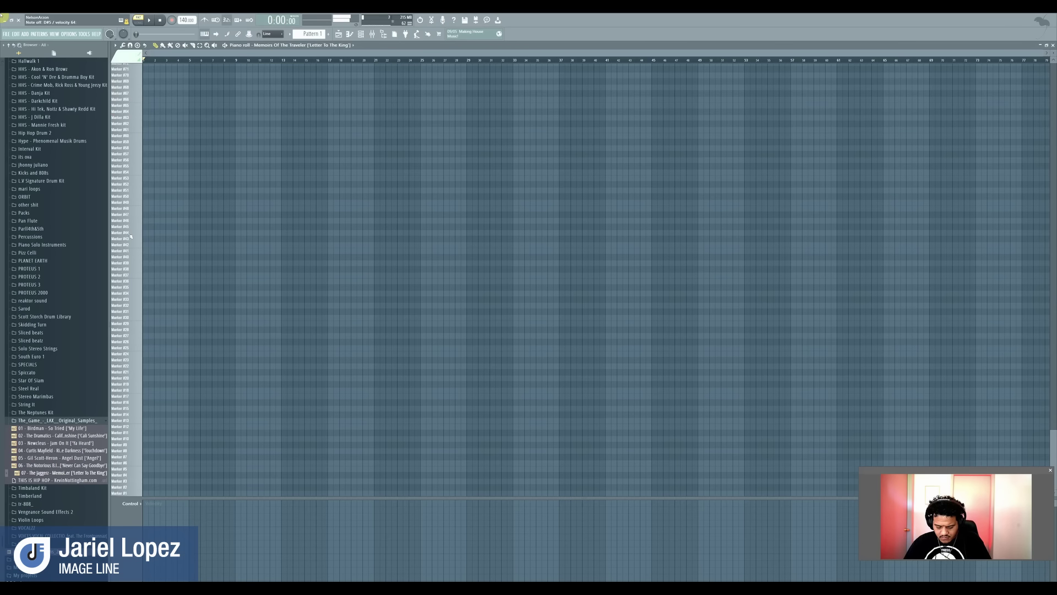
key(d)
key(j)
key(q)
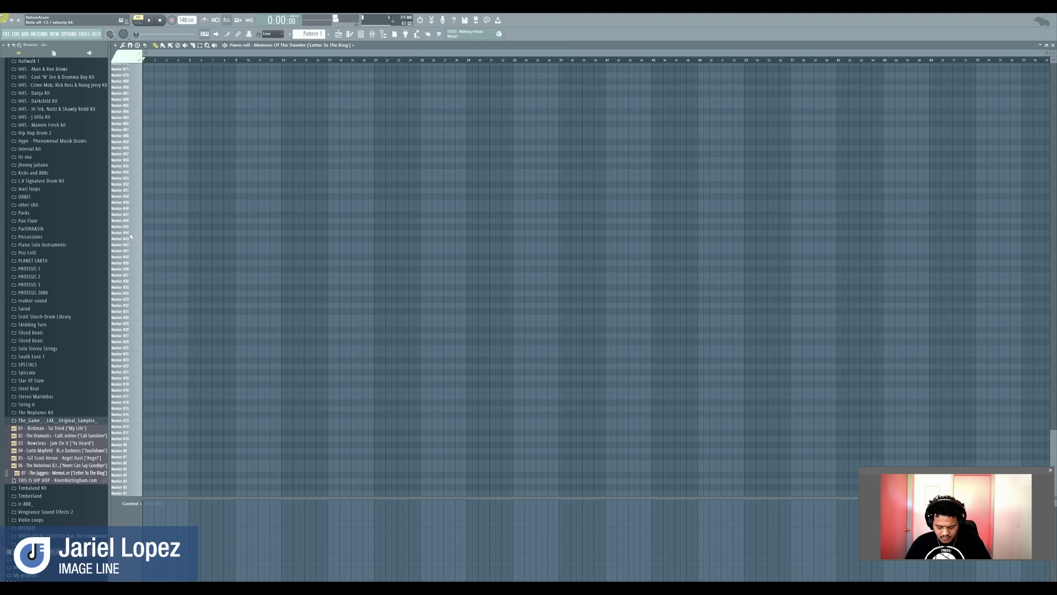
key(h)
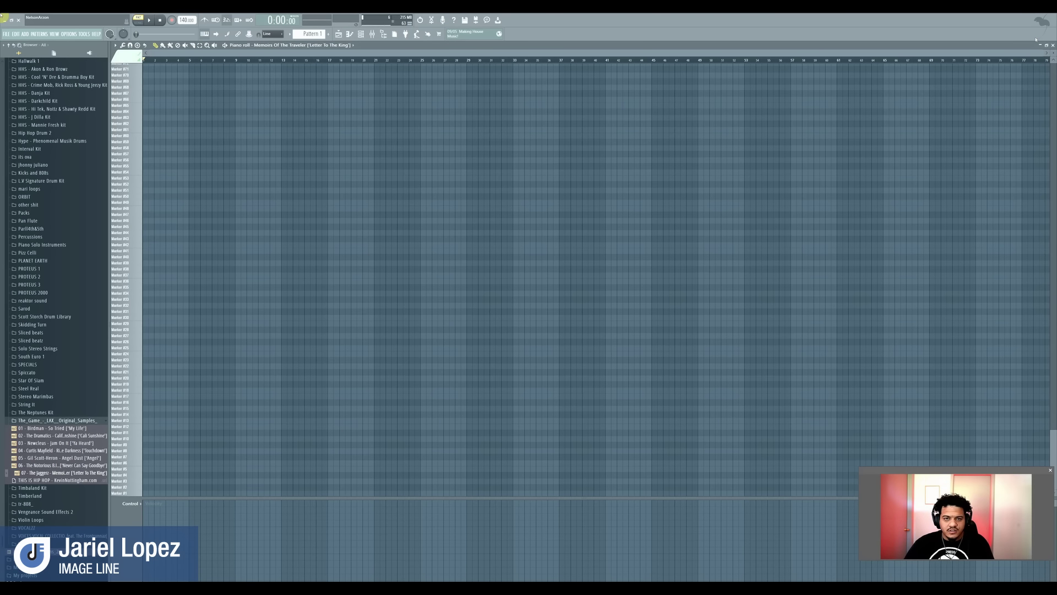
click(1040, 45)
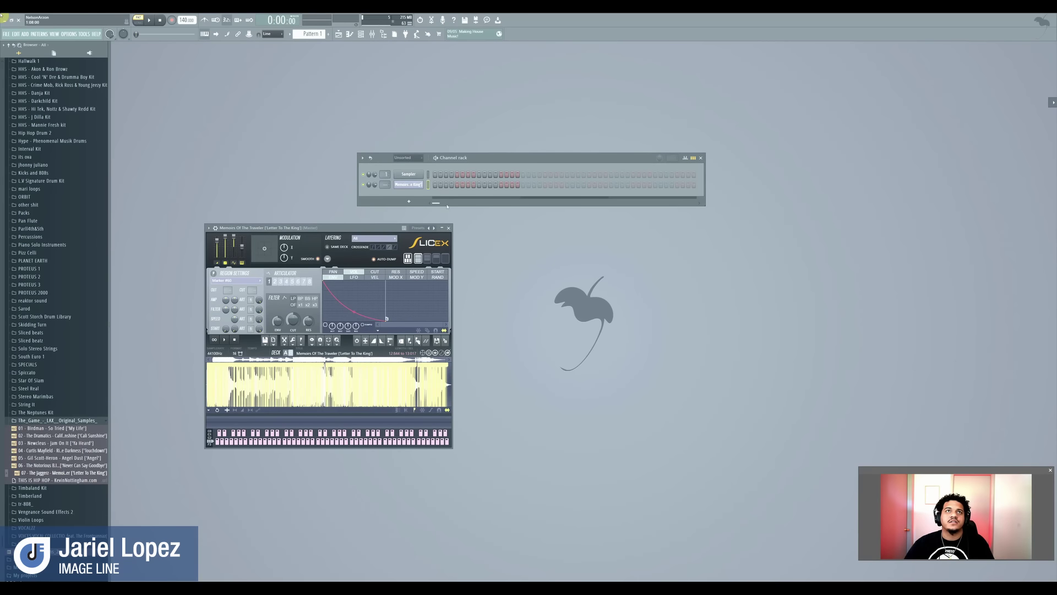
Move the Channel rack higher and shift the Slicex window slightly, and audition a slice of the loaded sample.
drag(507, 155, 514, 94)
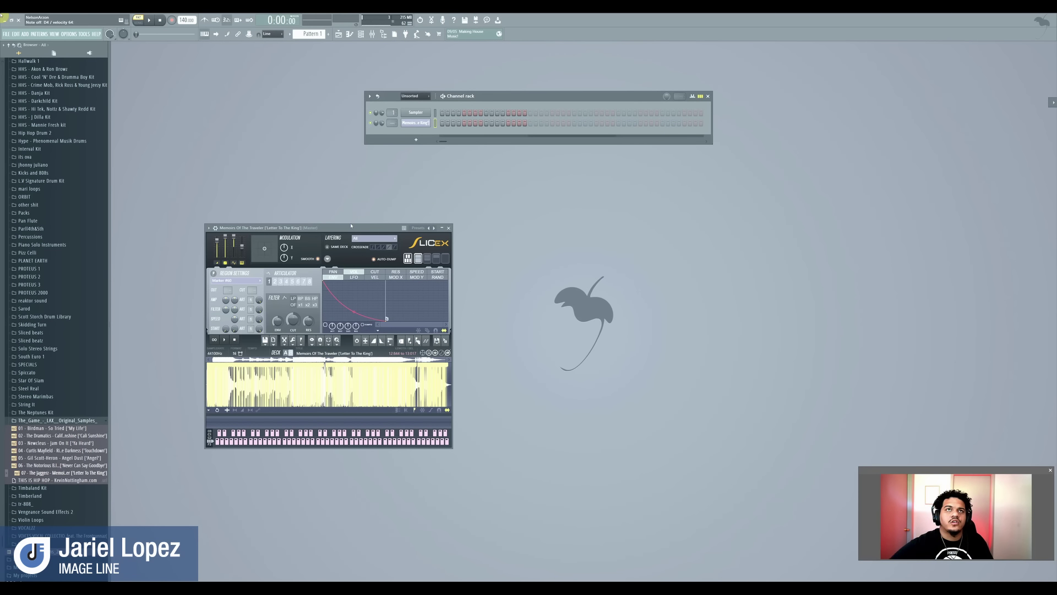
drag(351, 226, 384, 213)
scroll(320, 389, up, 3)
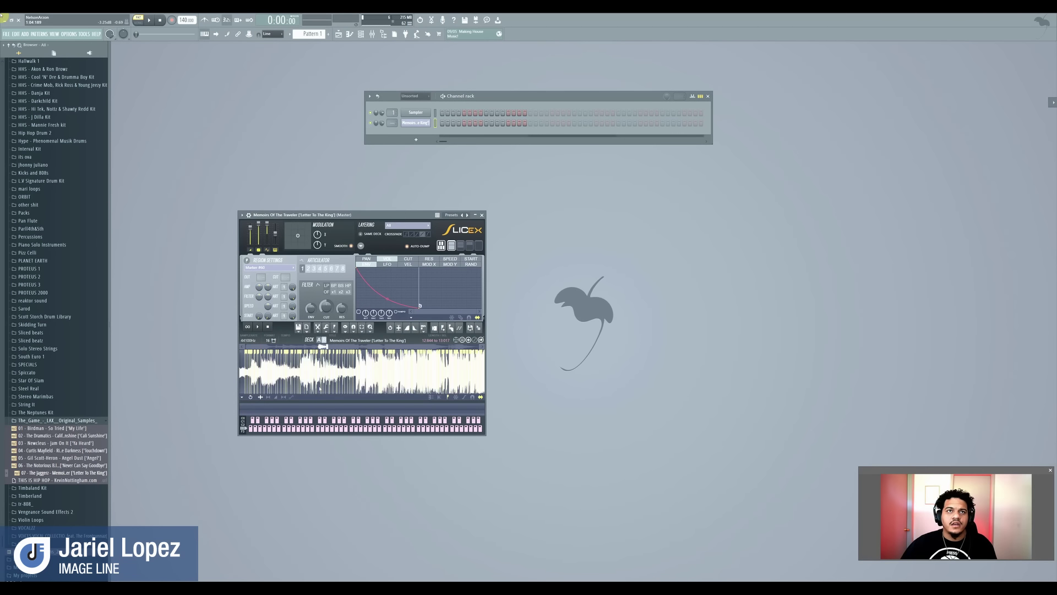
scroll(319, 389, up, 1)
scroll(320, 389, up, 3)
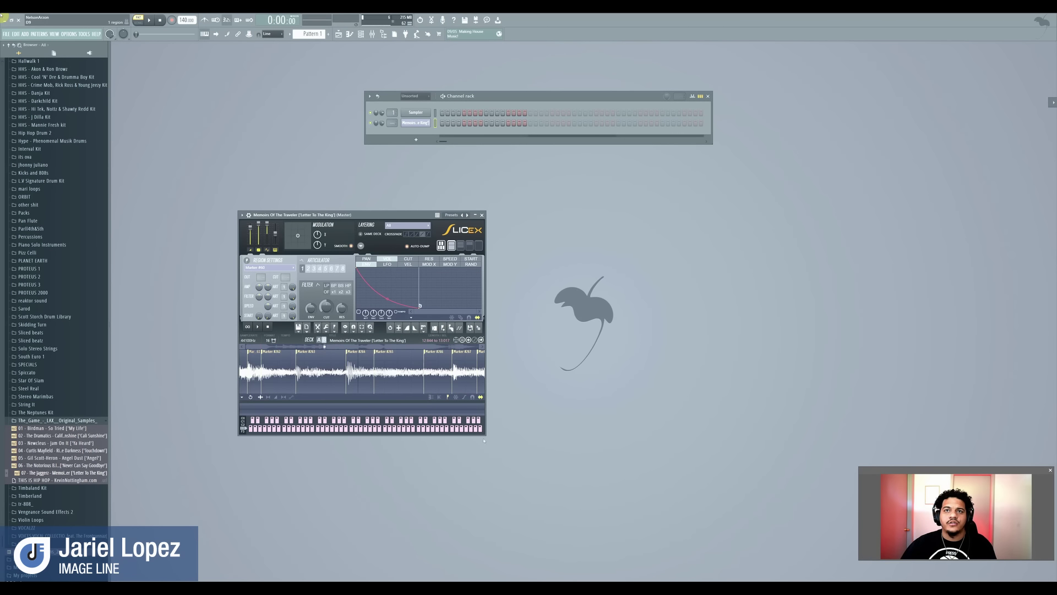
drag(485, 436, 488, 437)
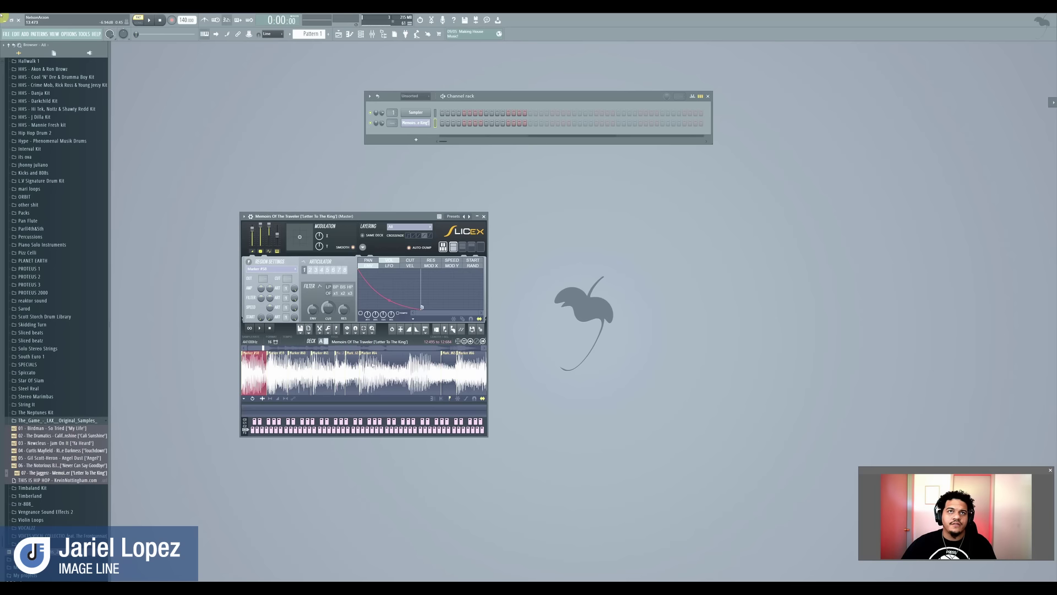
key(x)
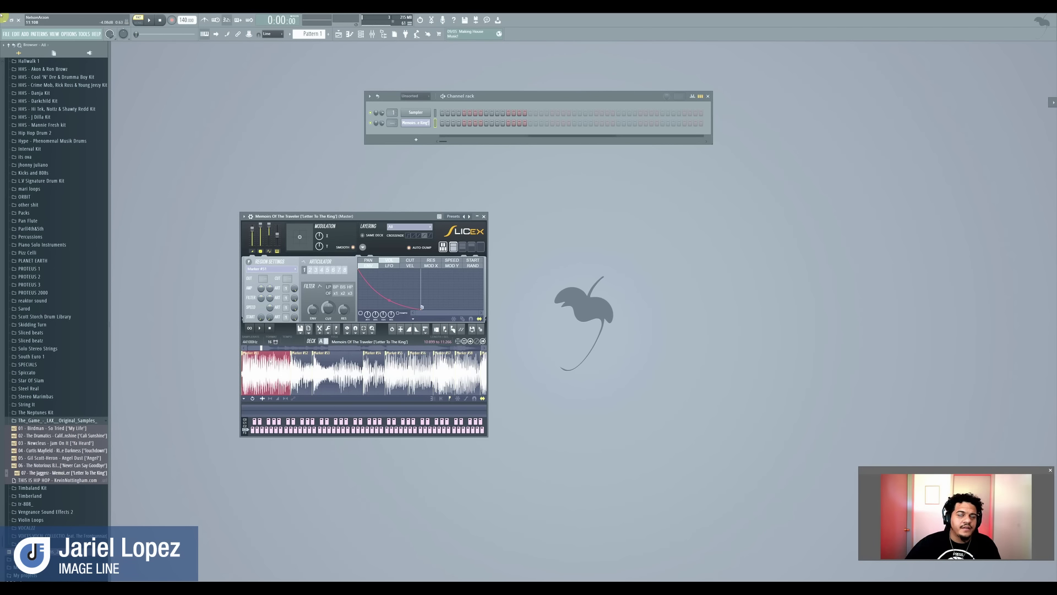
Reshape neighbouring Slicex slices by deleting Marker #52 and moving the slice markers around it, and audition the edited slices.
drag(245, 355, 250, 355)
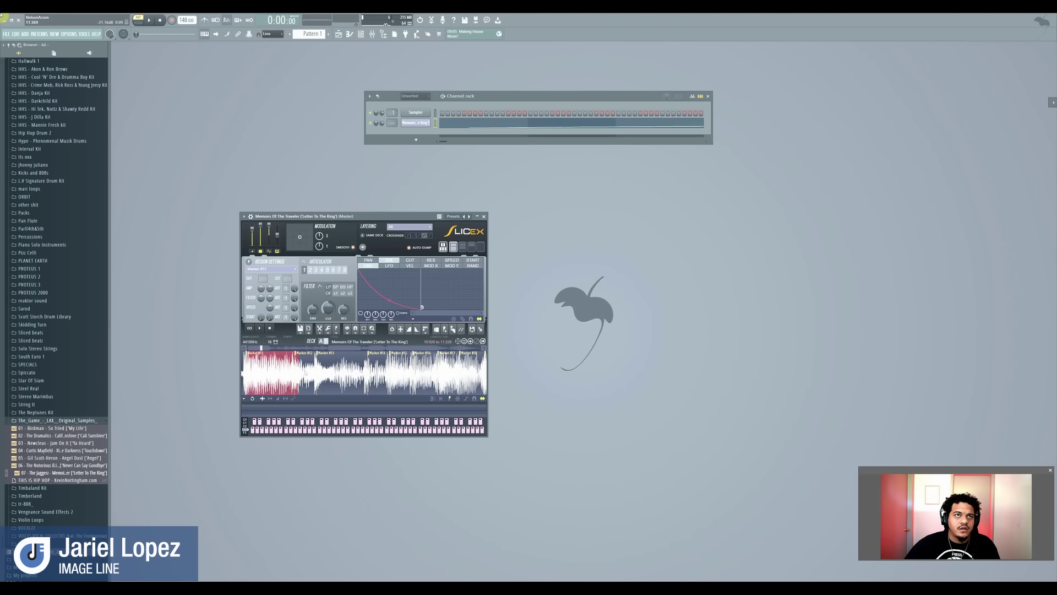
right_click(297, 354)
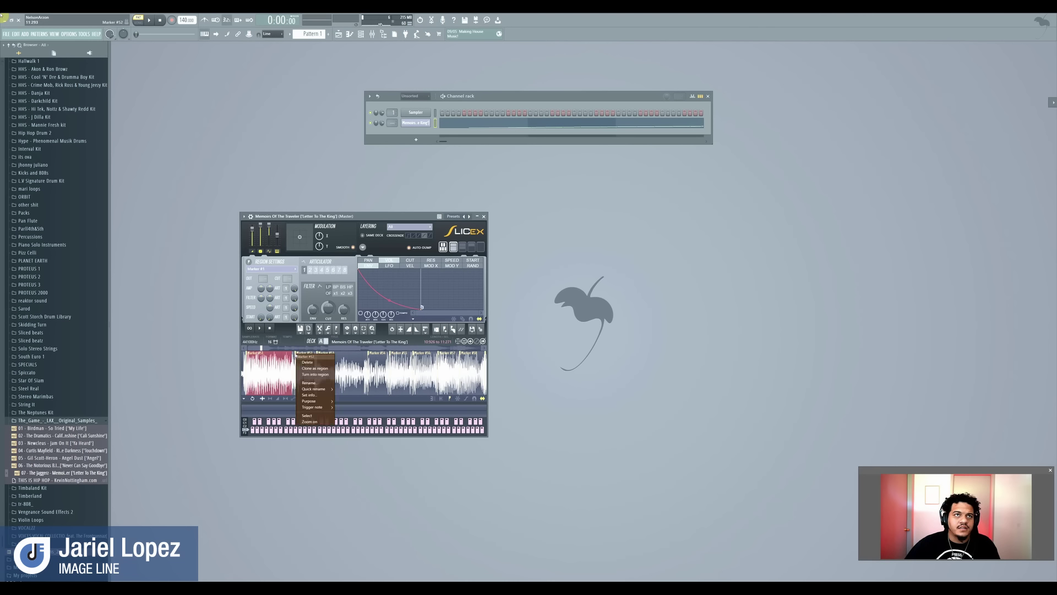
click(308, 362)
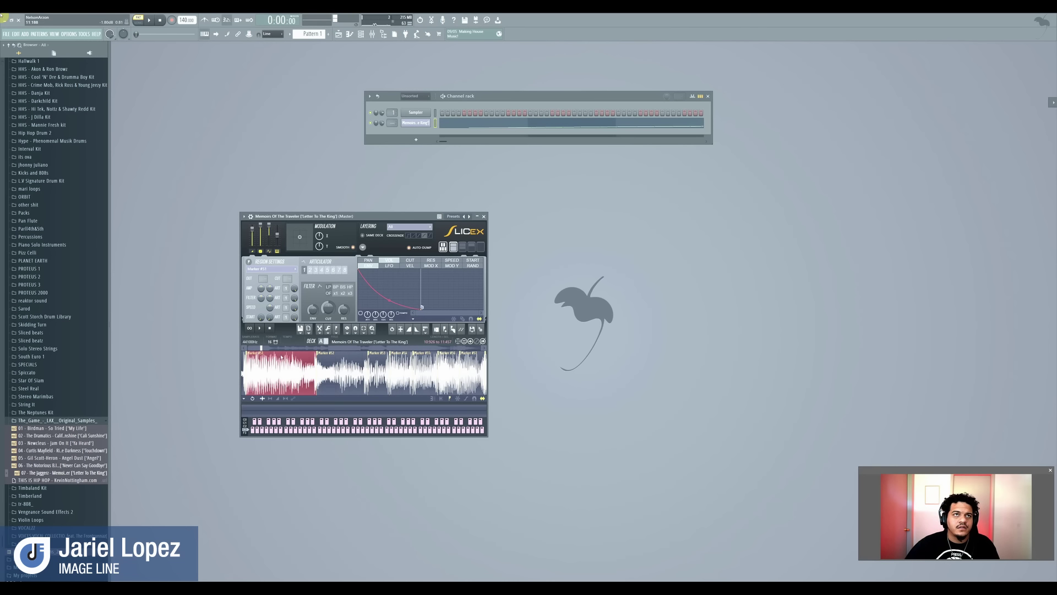
click(280, 357)
drag(324, 358, 389, 365)
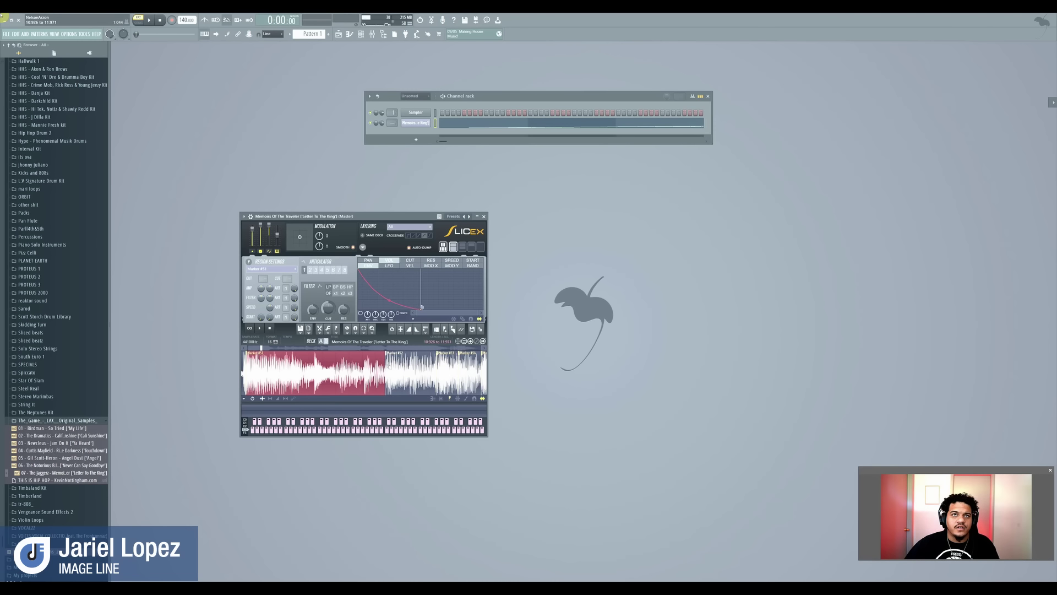
click(383, 365)
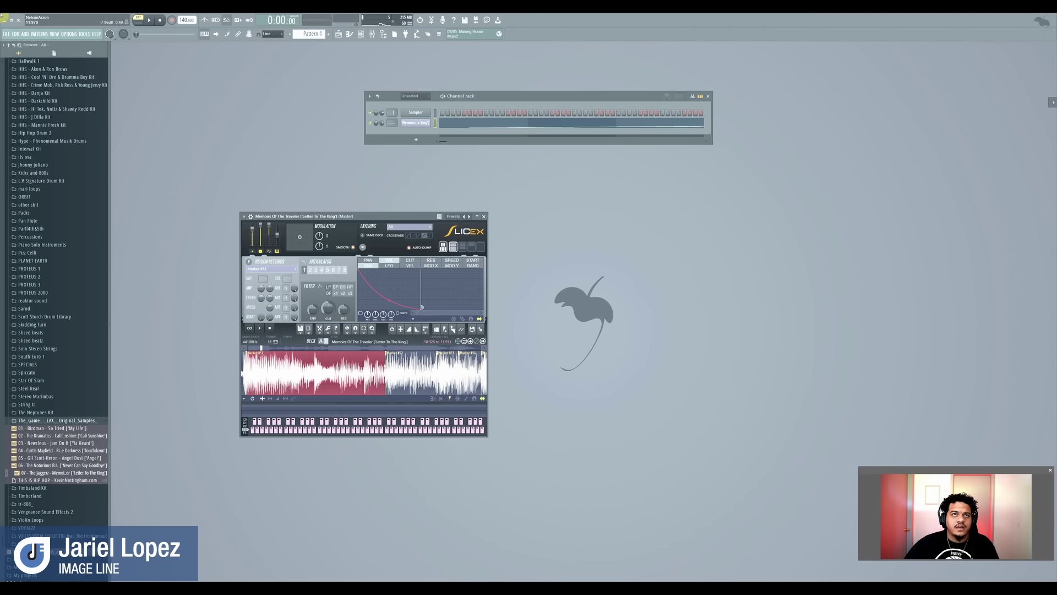
drag(245, 359, 316, 363)
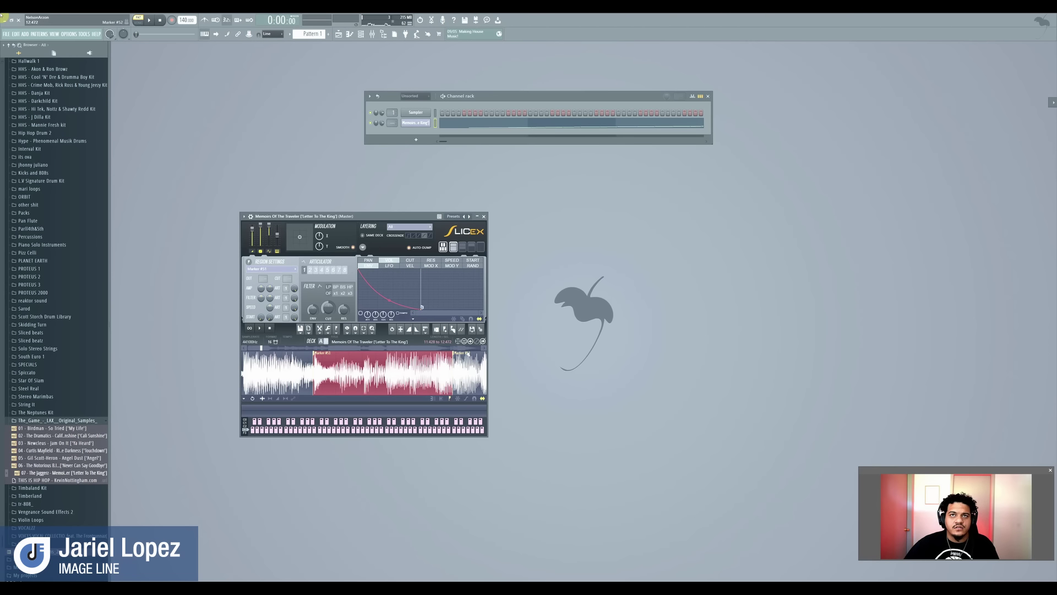
mouse_move(455, 356)
mouse_down()
mouse_move(344, 357)
mouse_move(324, 375)
mouse_up()
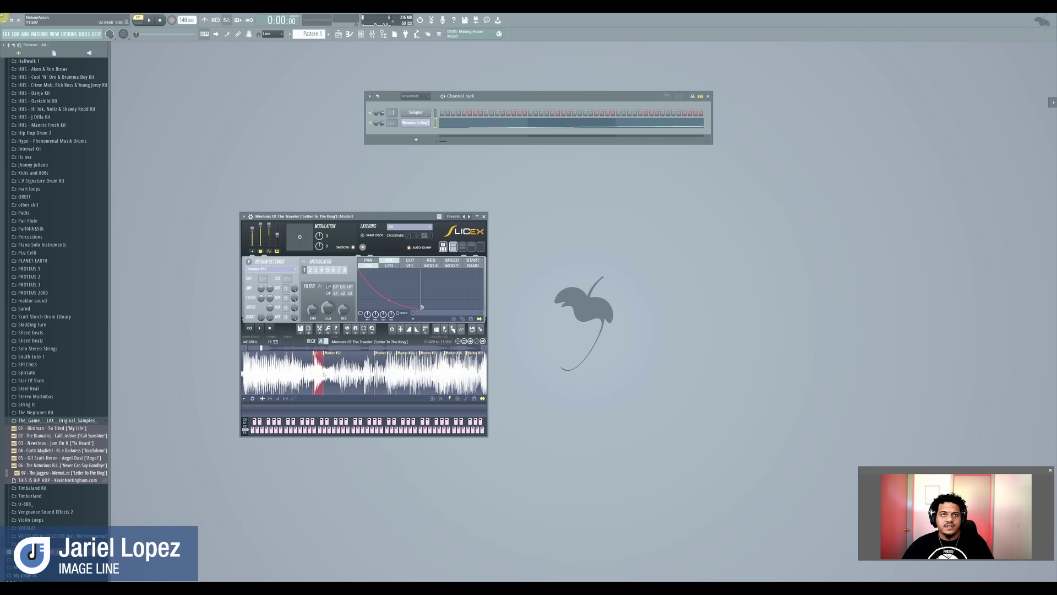
key(x)
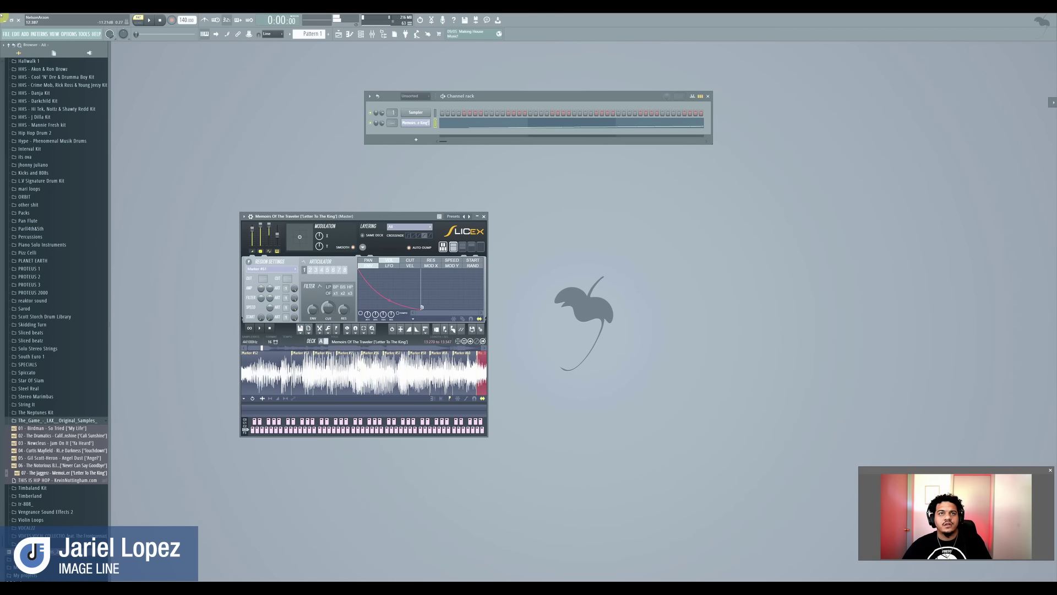
Lower the point on Slicex's X/Y modulation pad and switch the envelope editor's target to RES.
mouse_move(299, 237)
mouse_down()
mouse_move(307, 228)
mouse_move(296, 248)
mouse_up()
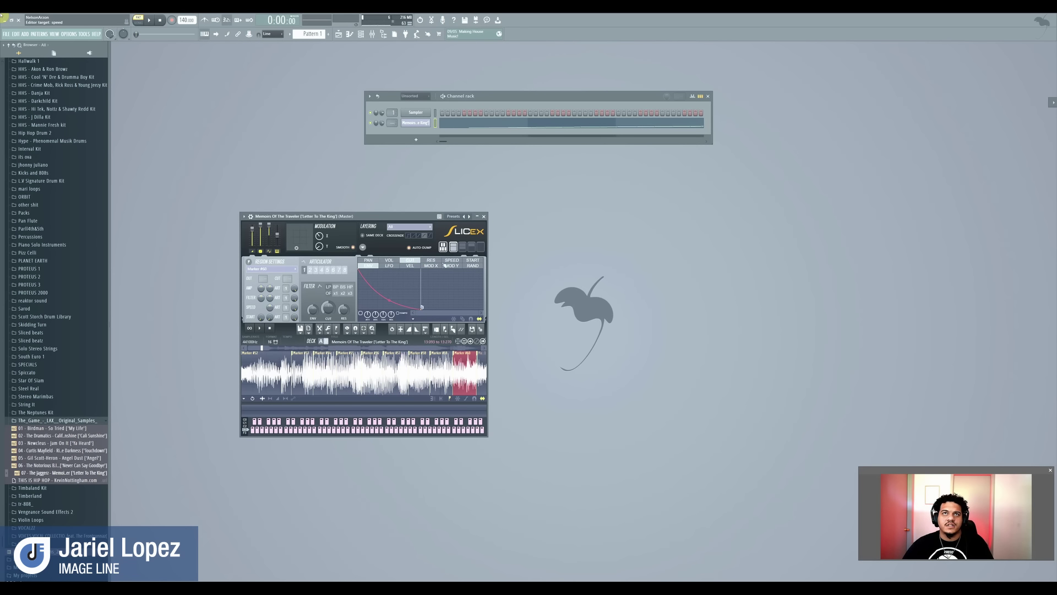
click(432, 262)
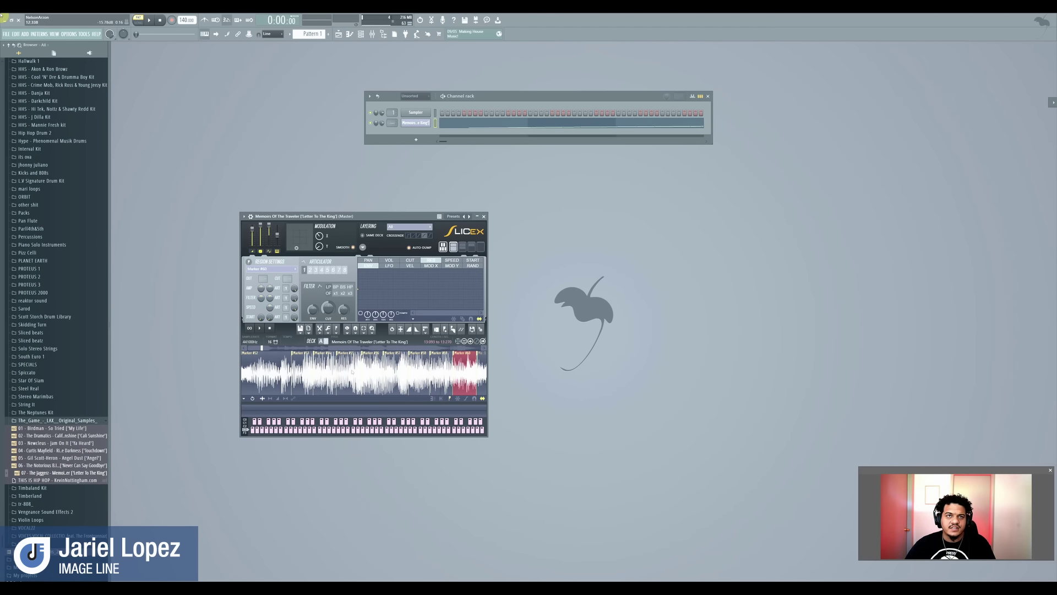
Load the Minimus drum loop from the Loops folder of Packs into Slicex and preview it.
scroll(351, 372, down, 6)
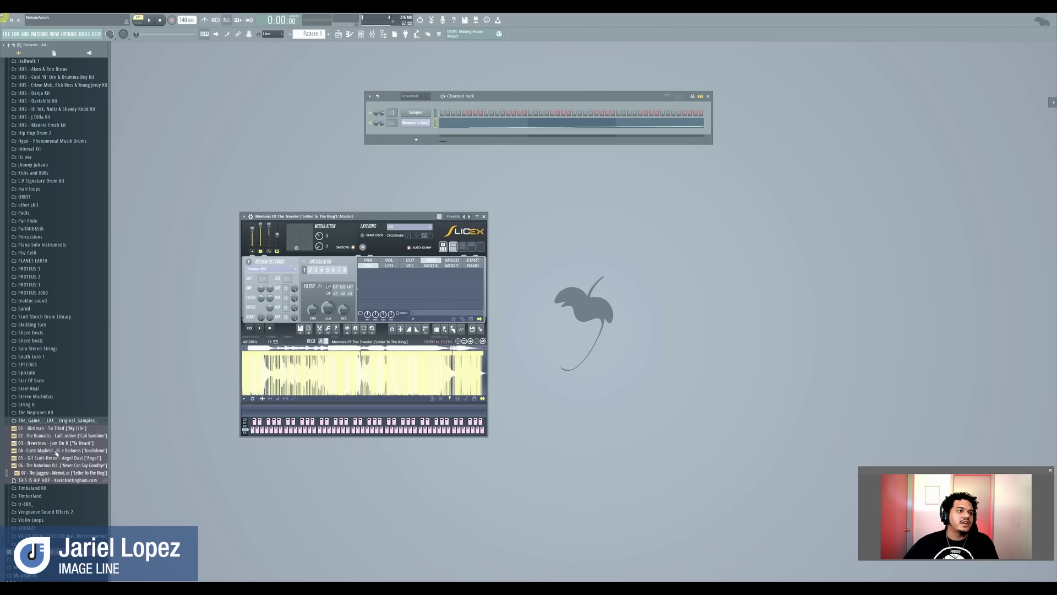
scroll(56, 453, down, 3)
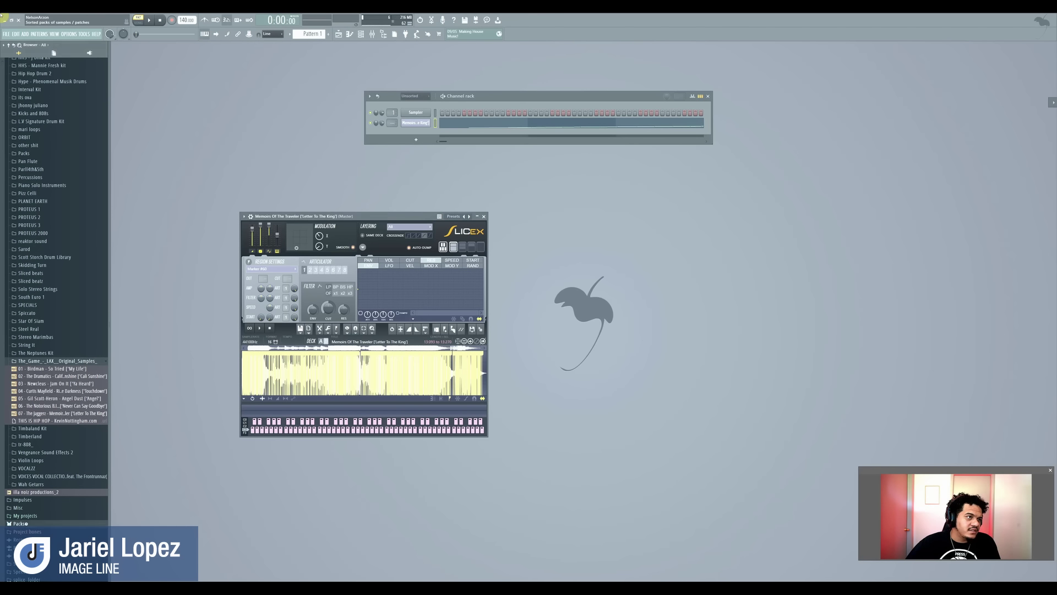
click(22, 523)
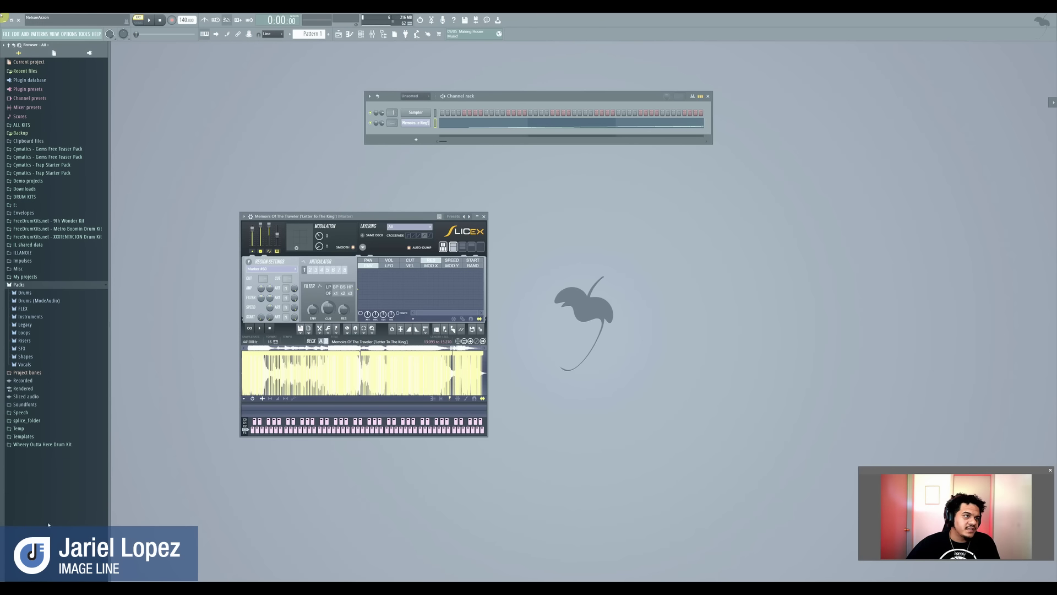
click(32, 334)
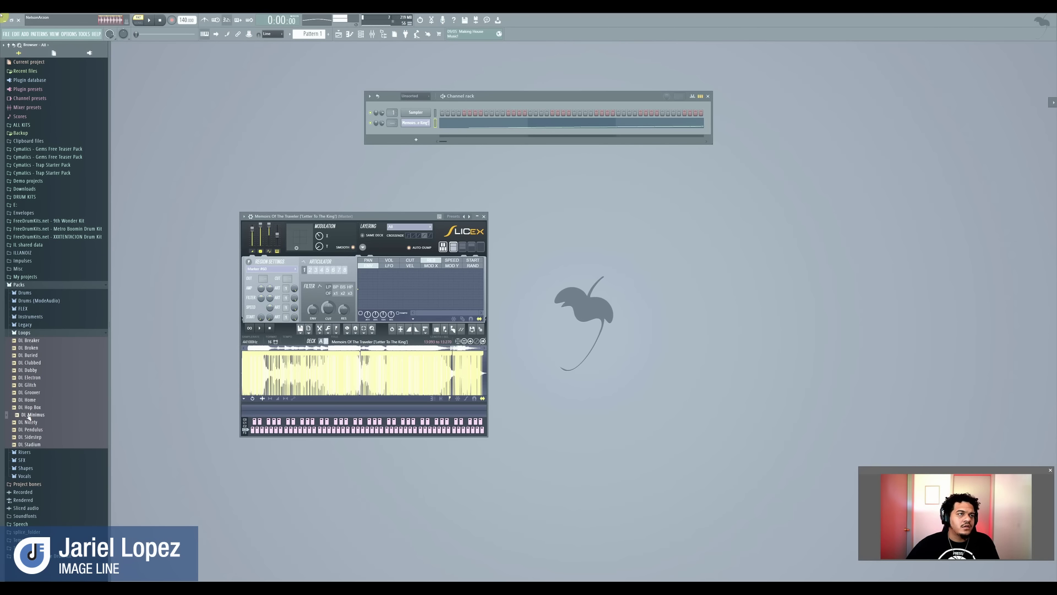
drag(29, 417, 337, 377)
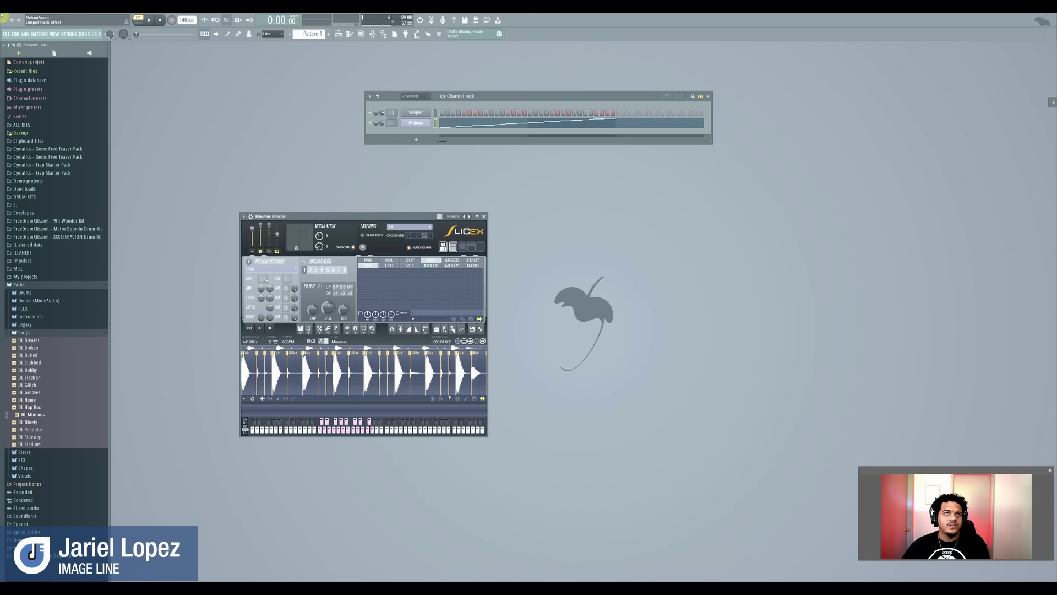
click(260, 328)
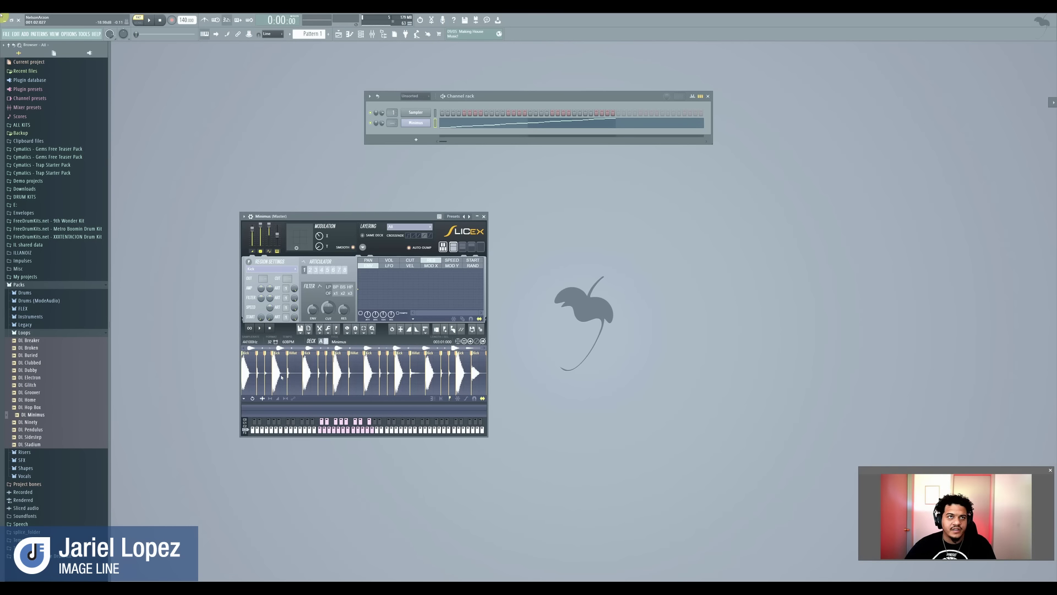
drag(257, 372, 258, 372)
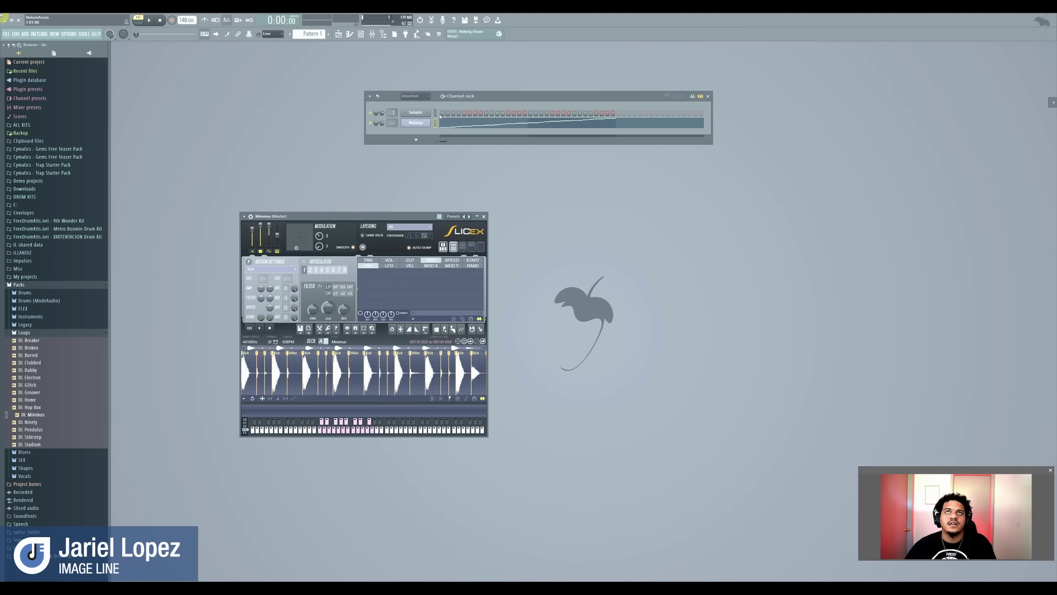
Open the Minimus channel's piano roll, clear its slice notes, and place a short Kick note at the start of bar 1.
right_click(434, 121)
click(439, 124)
right_click(431, 120)
click(435, 122)
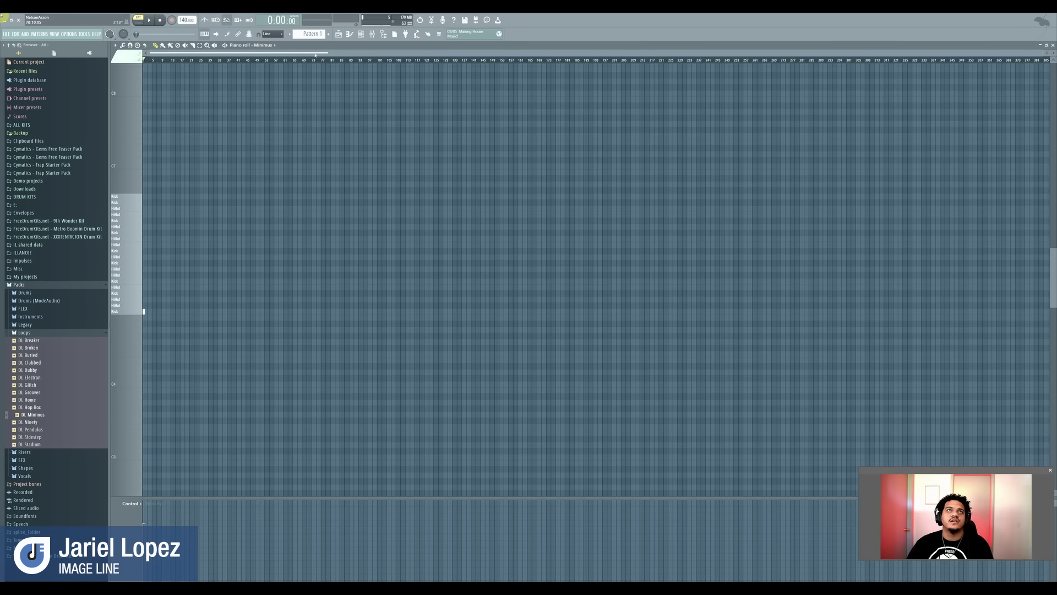
scroll(161, 251, up, 1)
scroll(149, 280, up, 8)
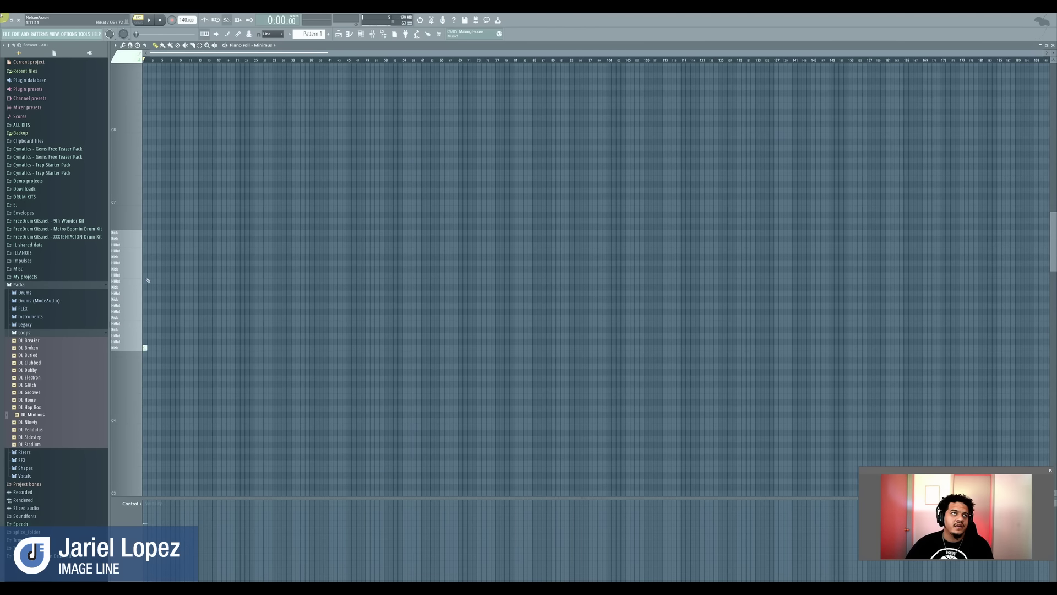
scroll(149, 280, down, 2)
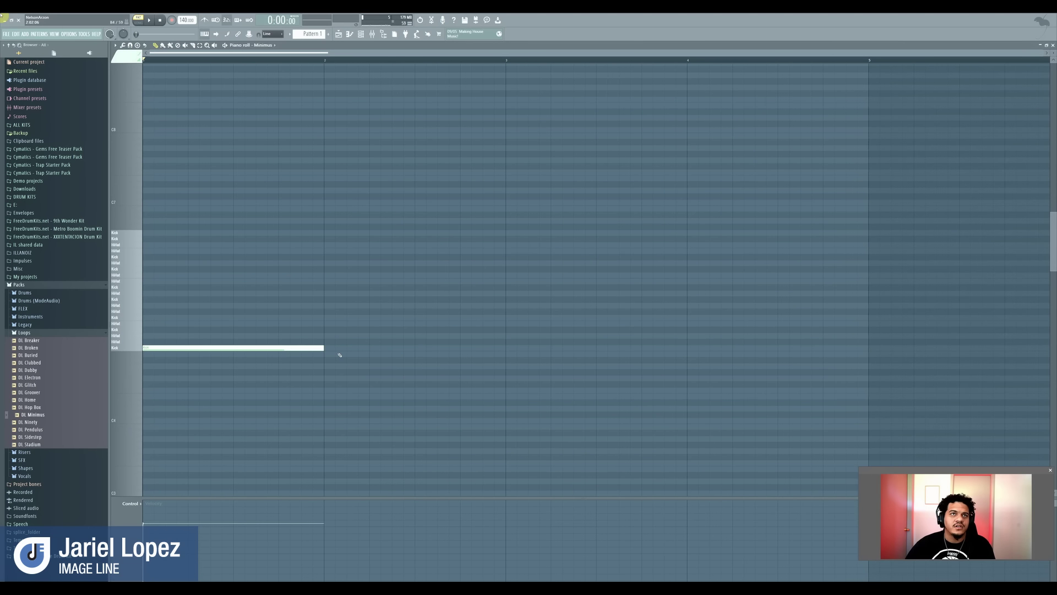
drag(323, 348, 154, 348)
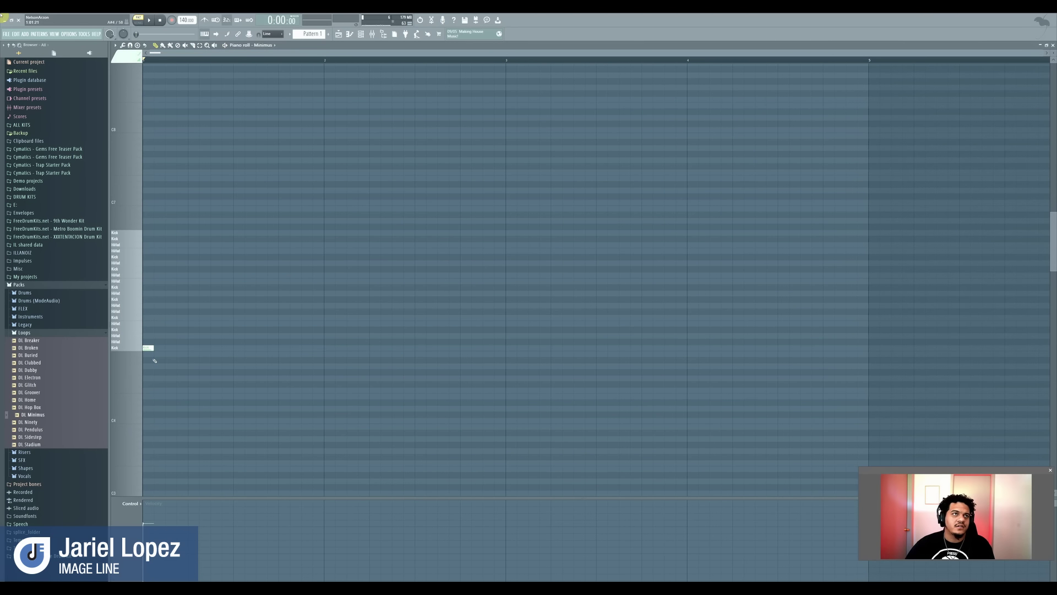
Add two more short slice notes in ascending order within bar 1 and play the pattern.
click(188, 330)
click(223, 305)
key(space)
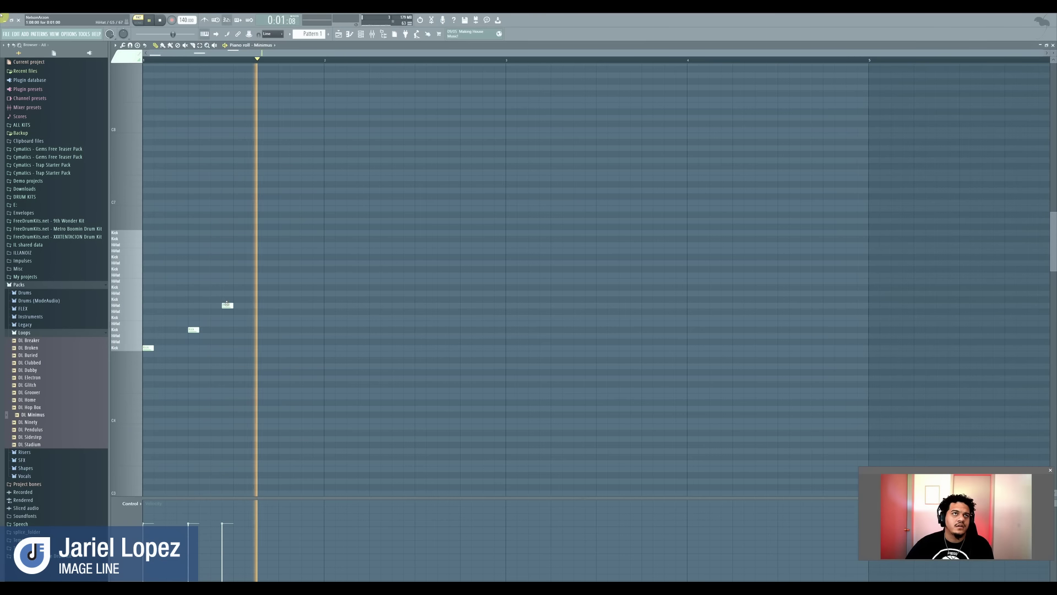
click(201, 299)
key(space)
Delete the three slice notes in bar 1 and close the piano roll.
right_click(203, 301)
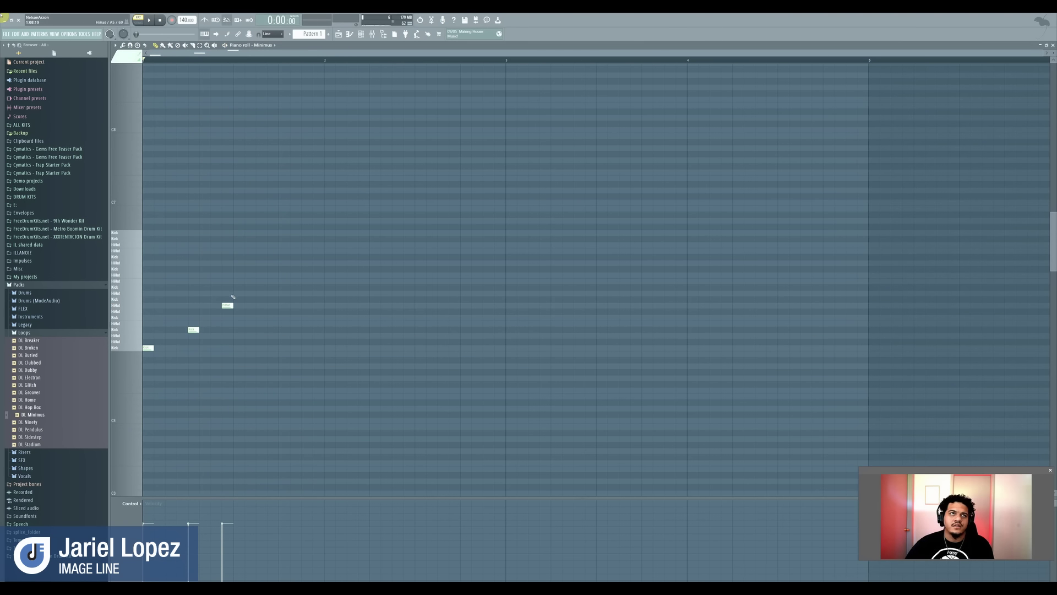
right_click(227, 305)
right_click(194, 329)
right_click(148, 347)
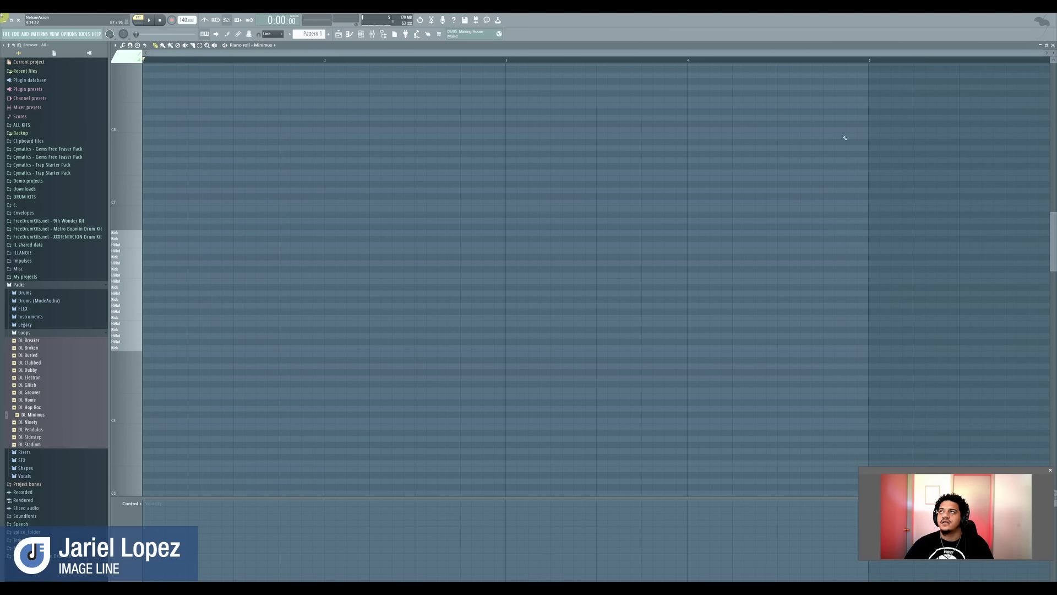
click(1052, 45)
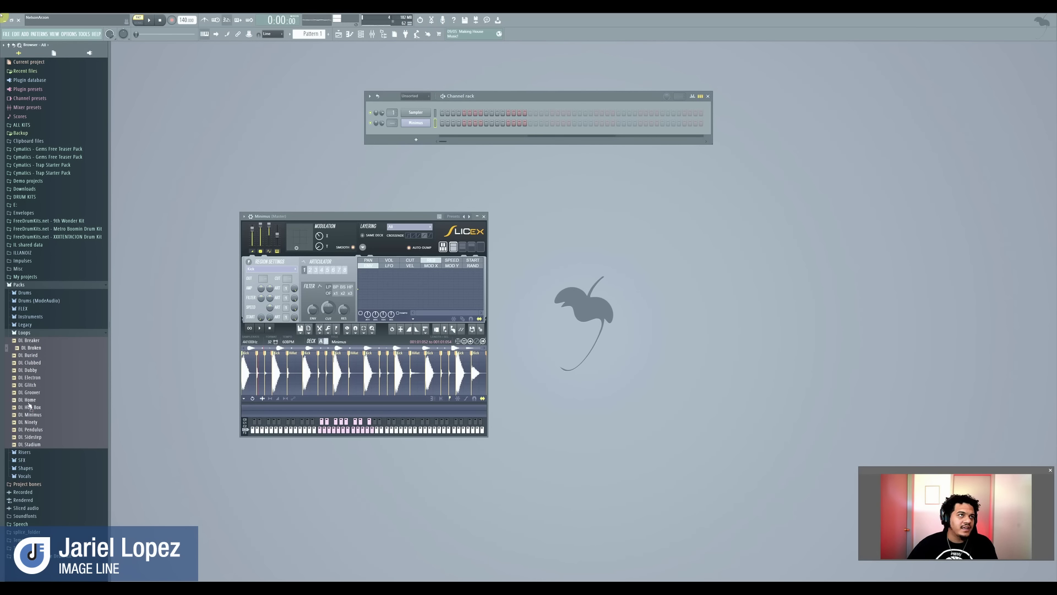
Load the FPC Bleep SFX sample from the Drums SFX folder of Packs into Slicex.
key(space)
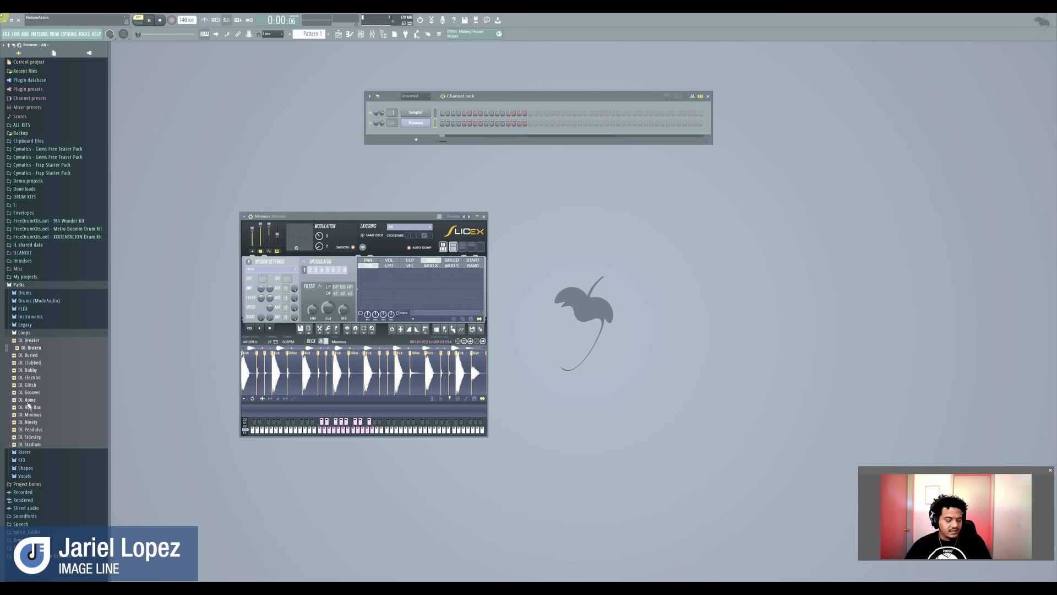
click(25, 293)
click(33, 333)
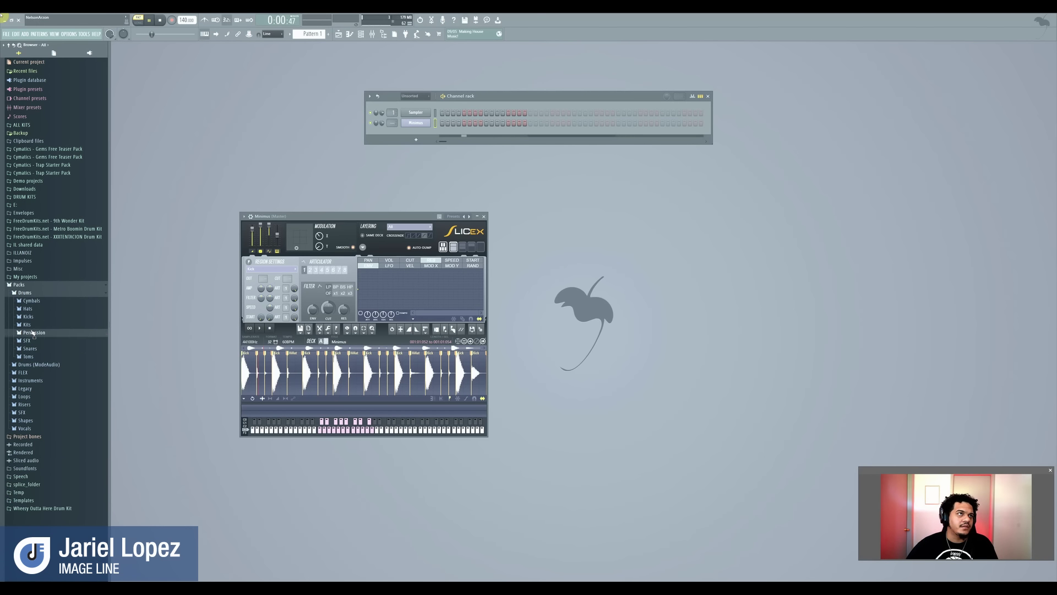
scroll(36, 364, down, 10)
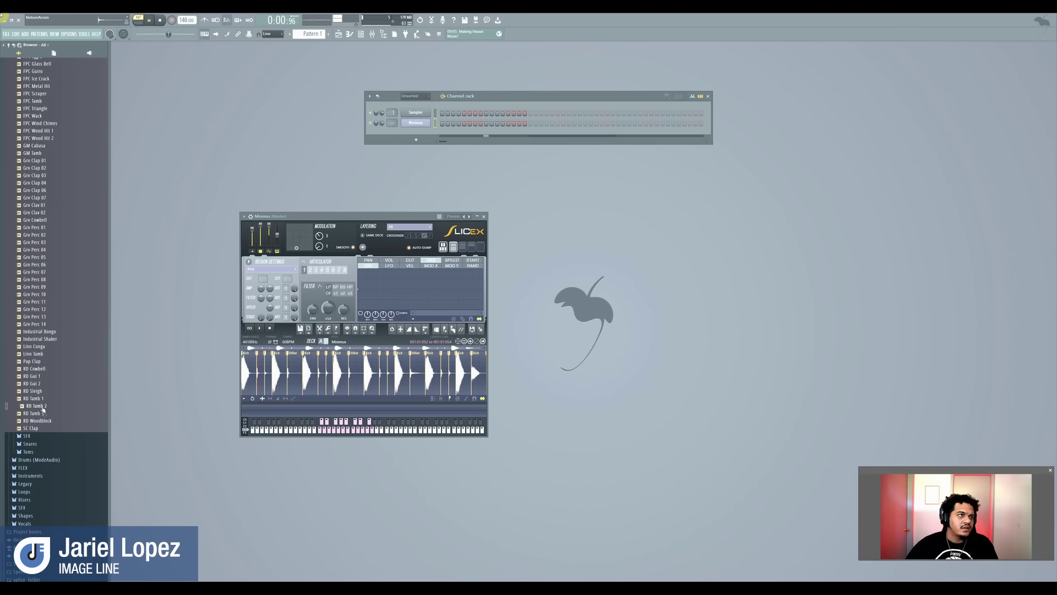
click(38, 437)
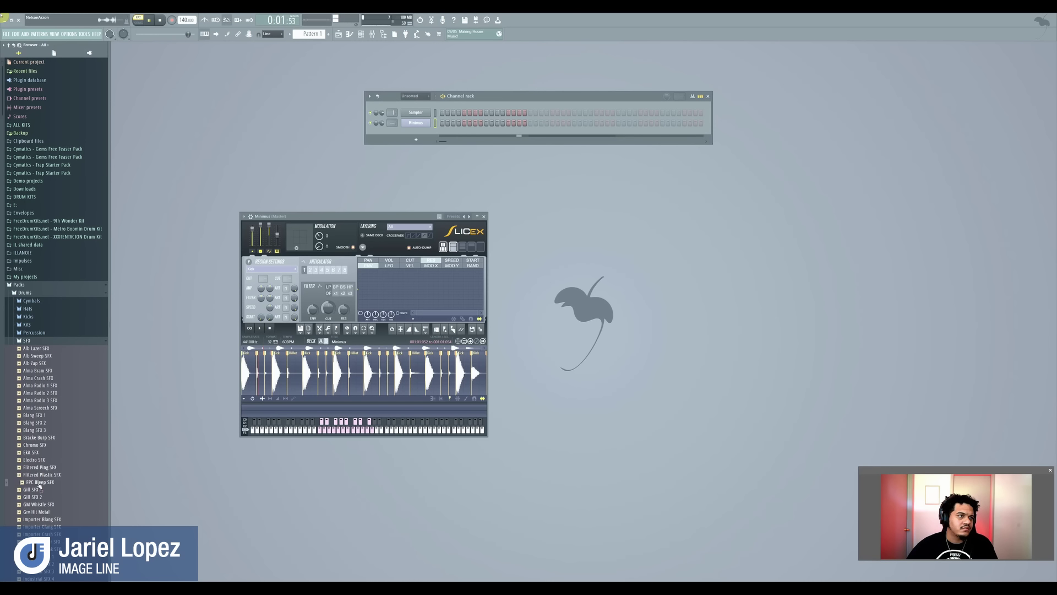
drag(38, 487, 300, 365)
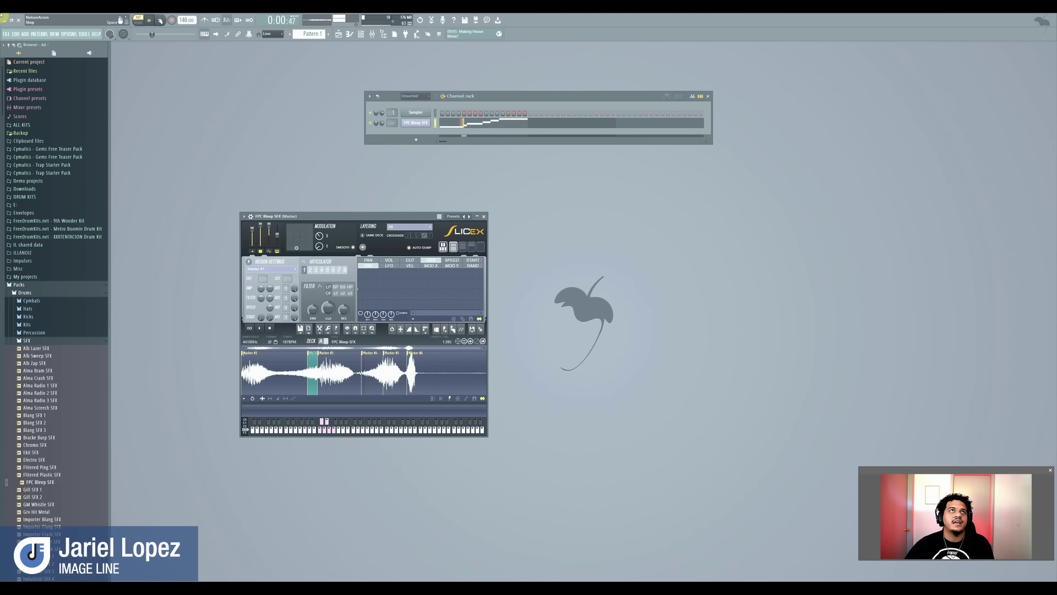
Stop playback and audition the FPC Bleep SFX slices one after another, ending with the last slice.
key(space)
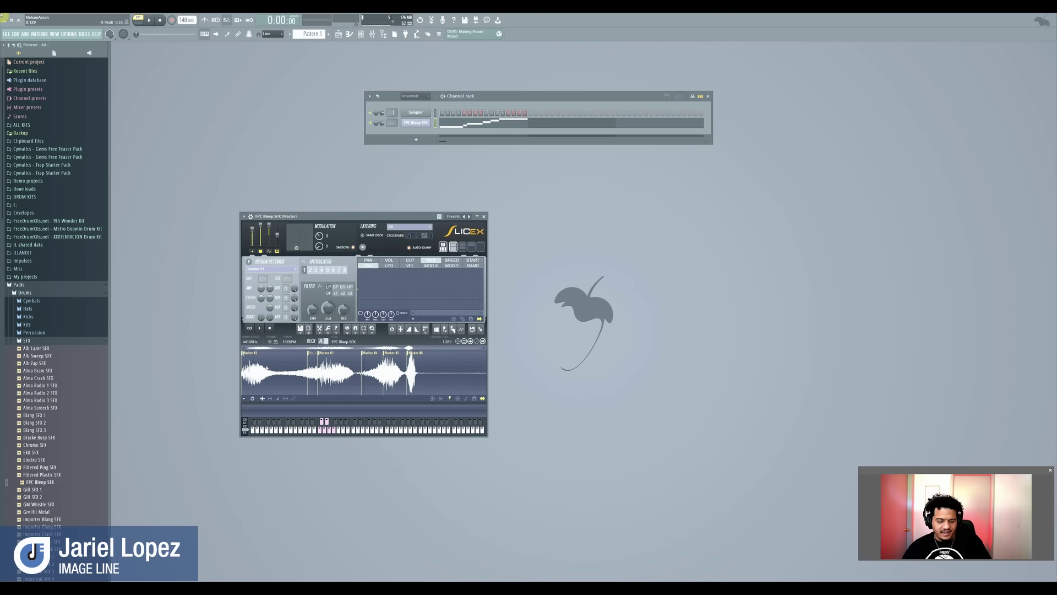
click(264, 373)
click(263, 373)
click(264, 374)
click(264, 373)
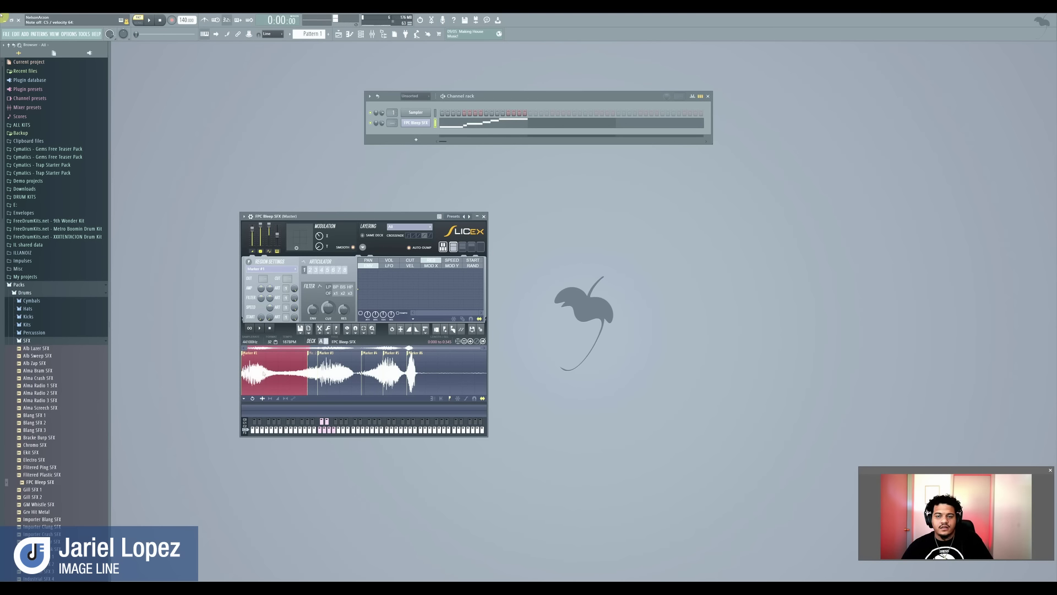
key(q)
key(w)
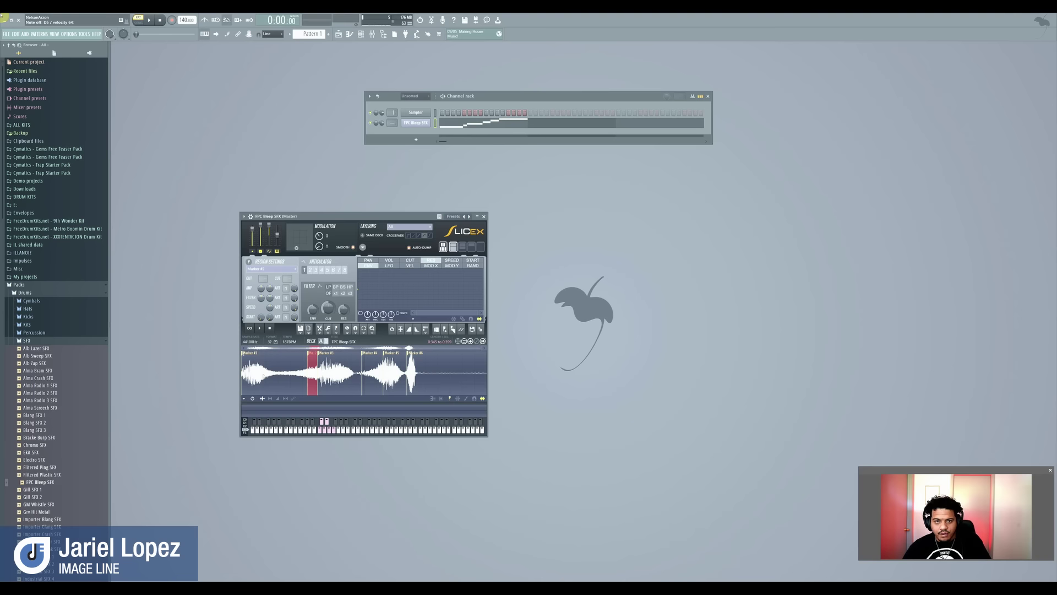
key(t)
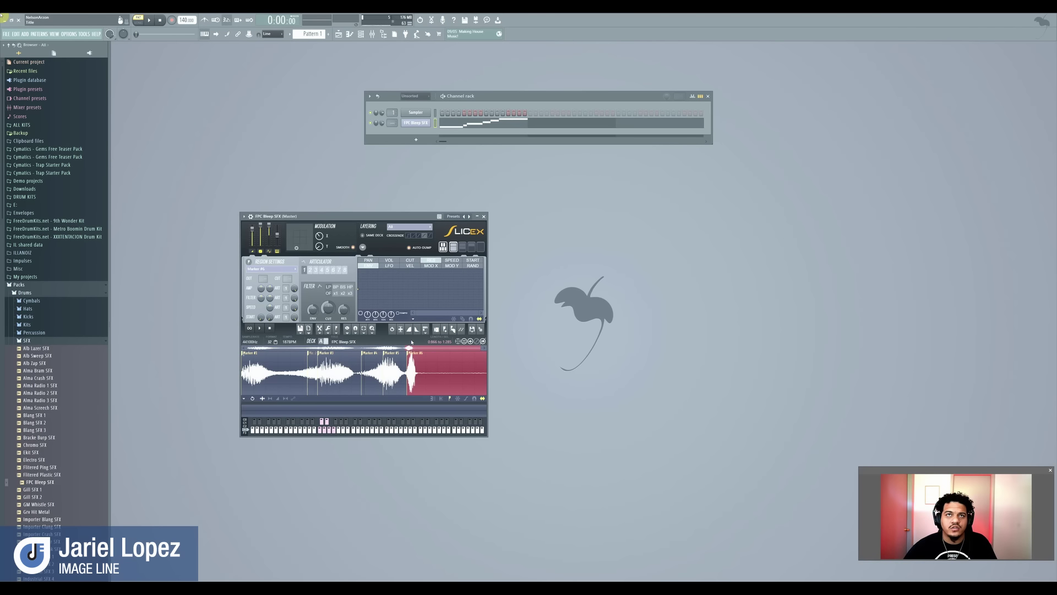
Select the whole FPC Bleep SFX waveform in Slicex's wave editor.
click(337, 332)
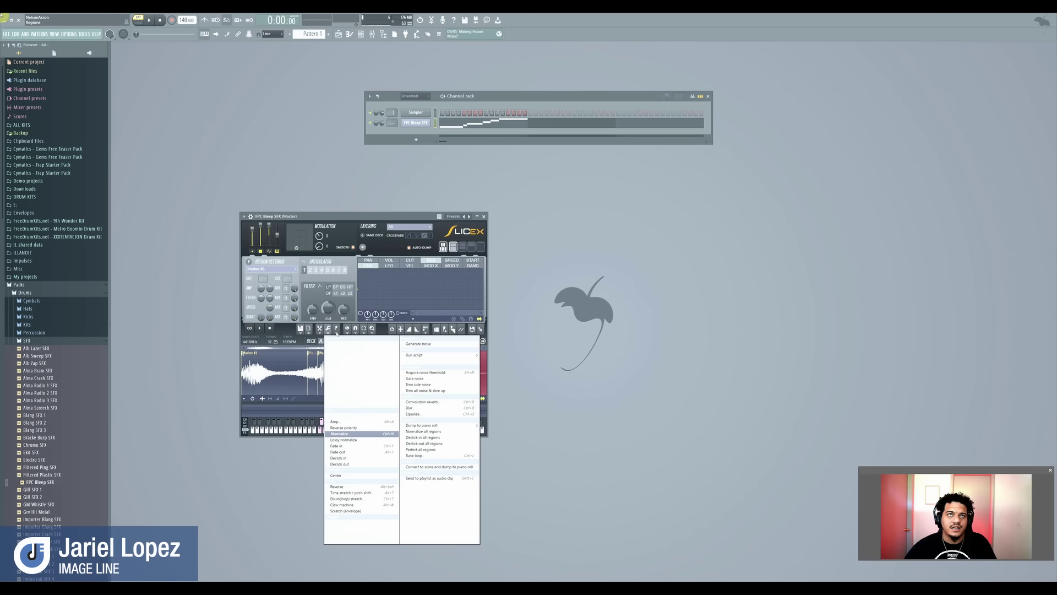
click(337, 334)
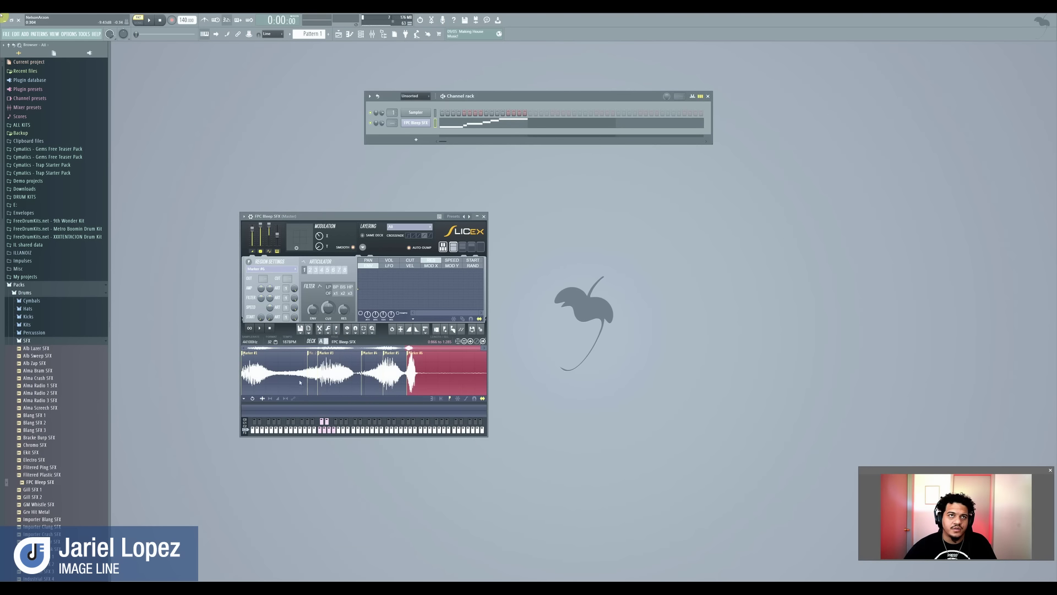
mouse_move(407, 373)
mouse_down()
mouse_move(270, 373)
mouse_move(134, 385)
mouse_move(110, 399)
mouse_up()
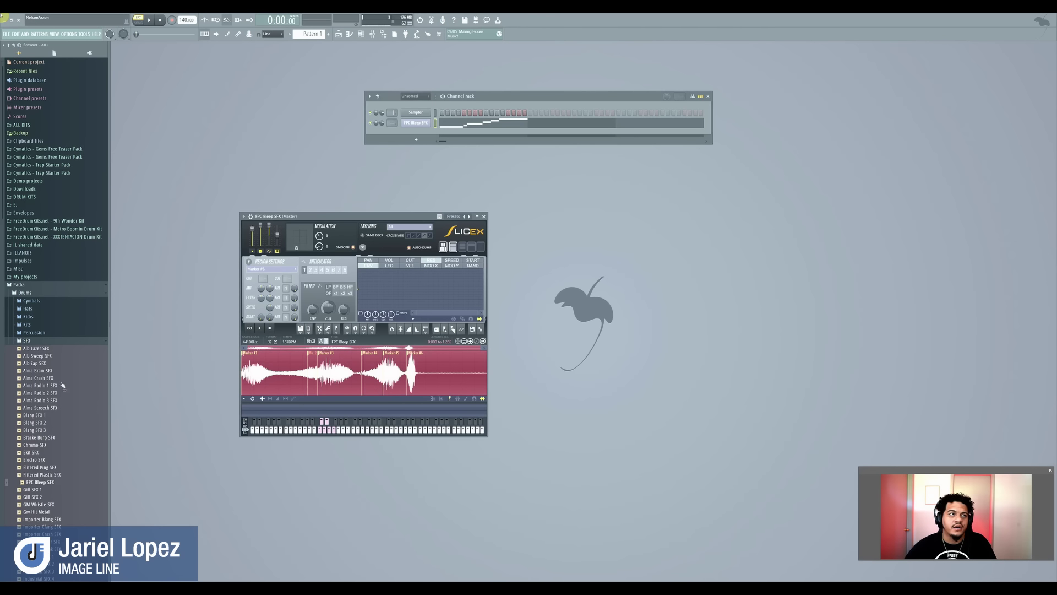
Load DL Stadium, DL Clubbed and DL Glitch from the Loops folder of Packs into Slicex one after another.
scroll(49, 433, down, 10)
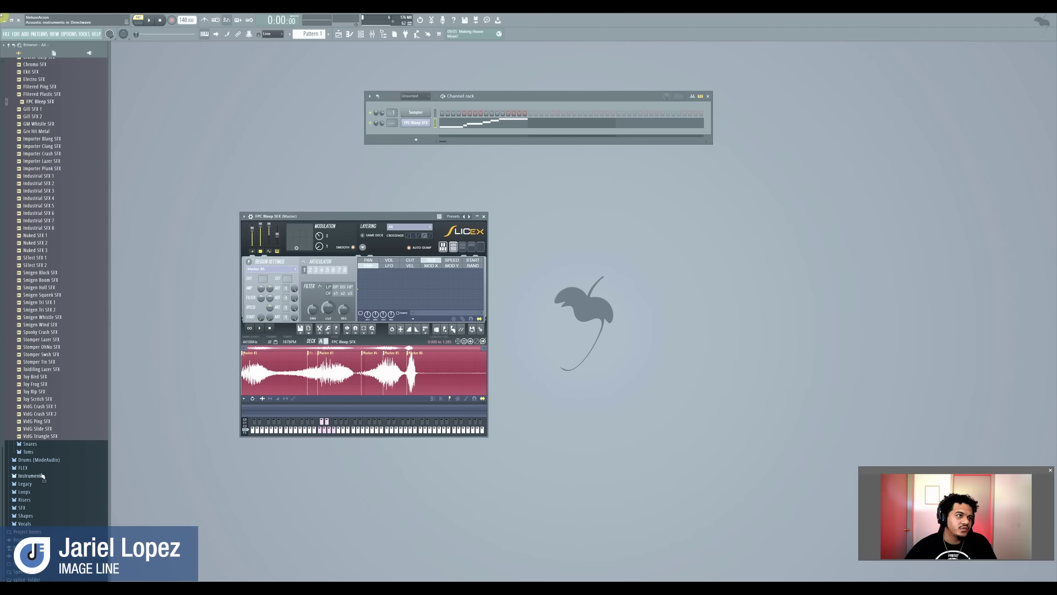
click(33, 492)
click(34, 492)
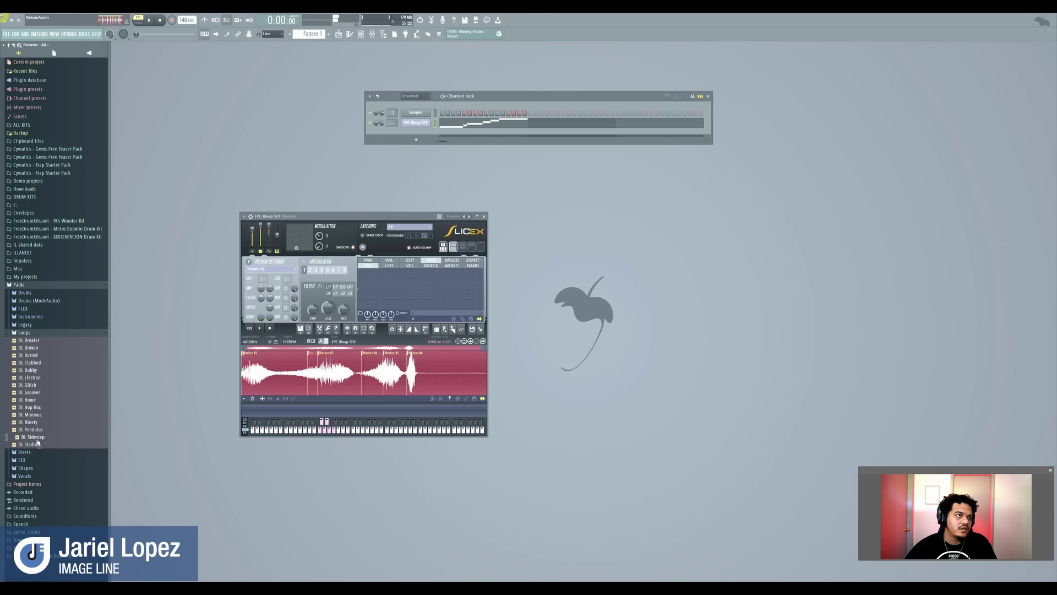
drag(33, 444, 322, 388)
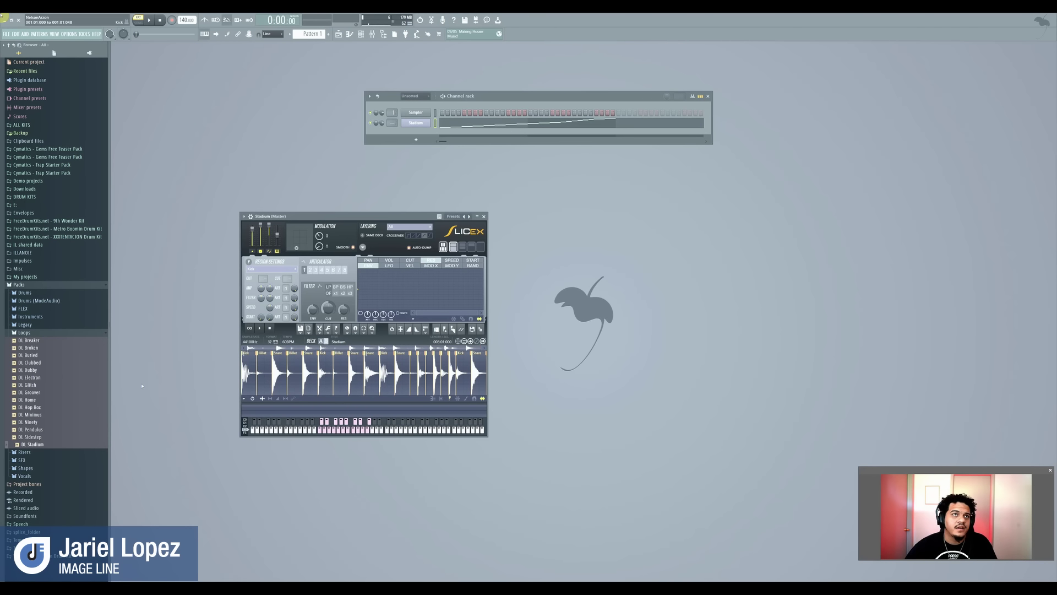
drag(25, 362, 278, 388)
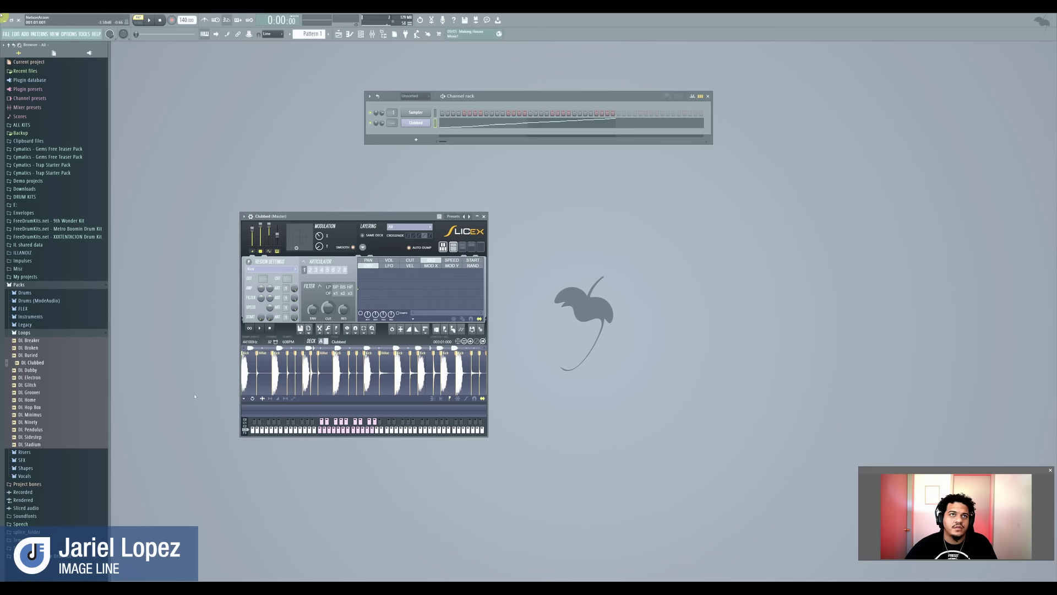
drag(25, 384, 281, 372)
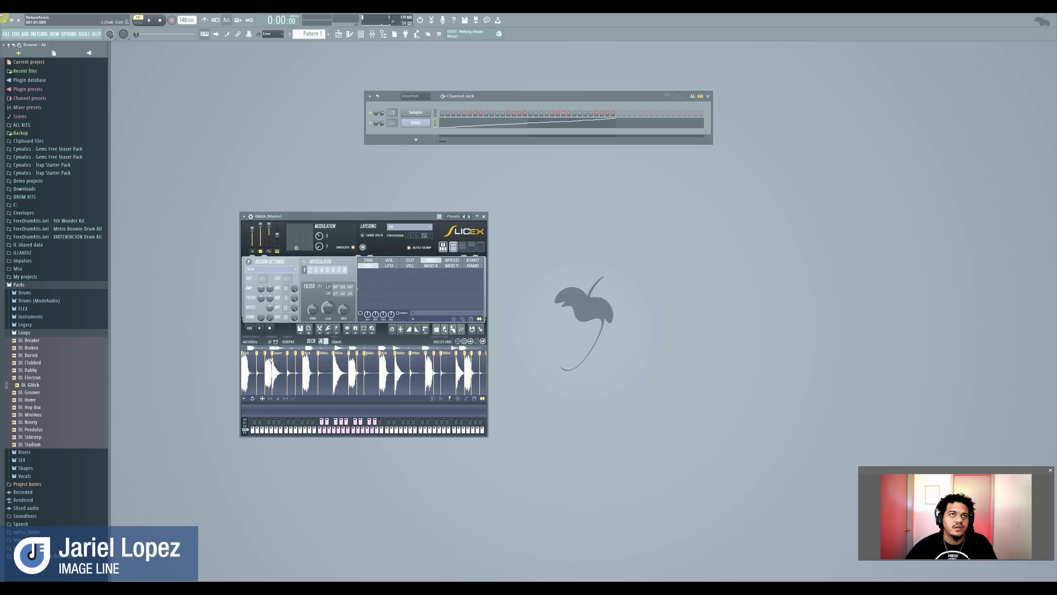
Select slices and the whole waveform of the Glitch loop, and examine the auto-slicing options for its regions.
click(480, 371)
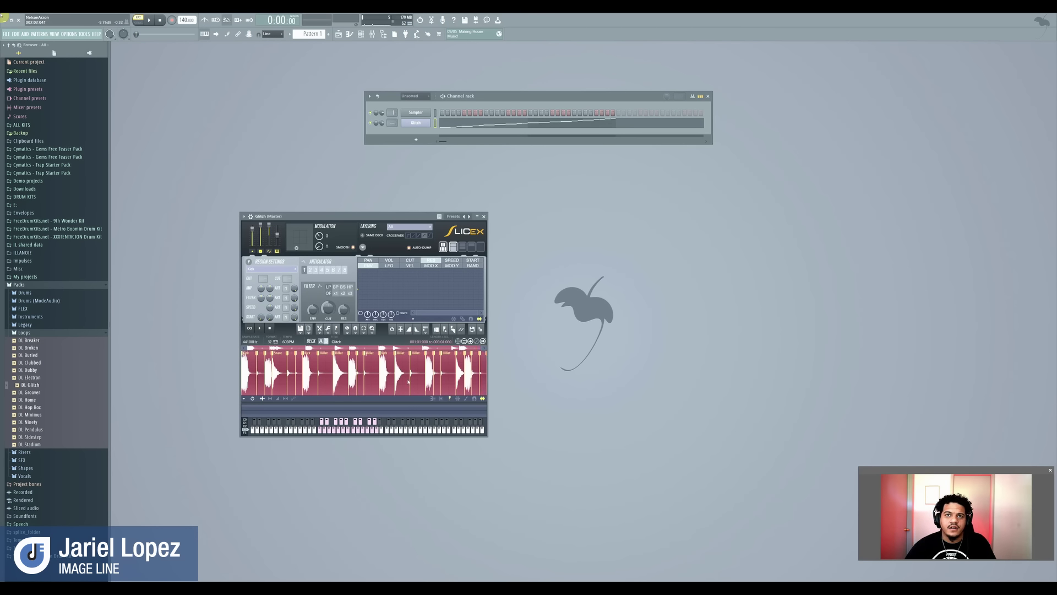
click(399, 380)
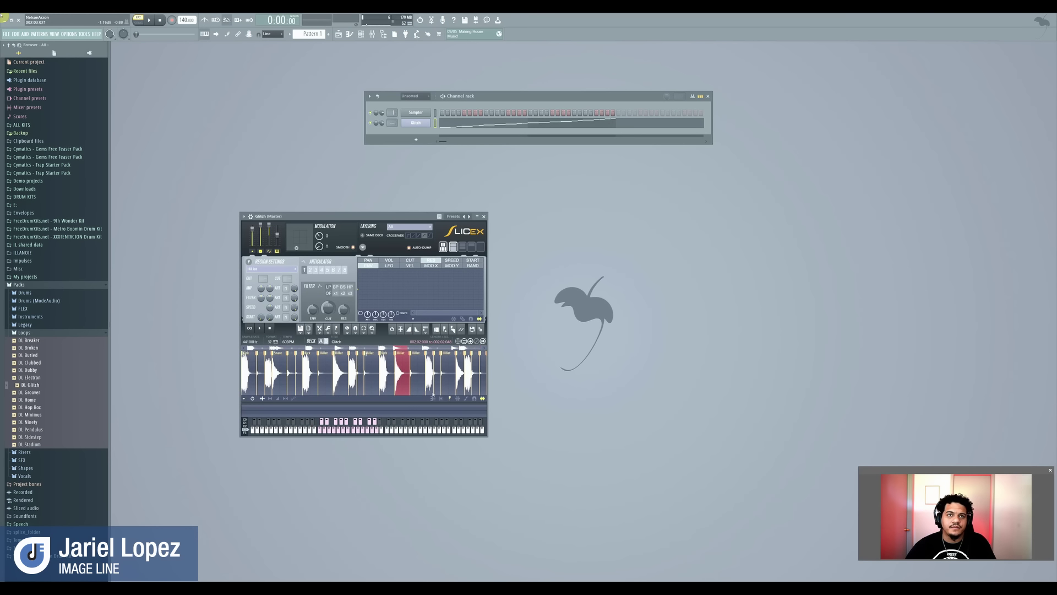
drag(402, 377, 487, 378)
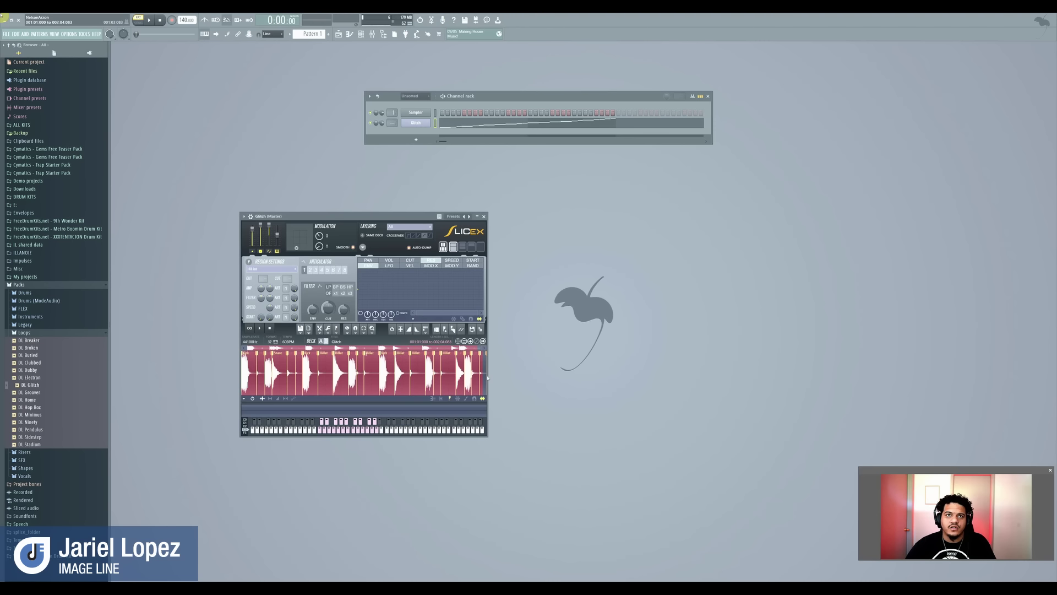
click(245, 398)
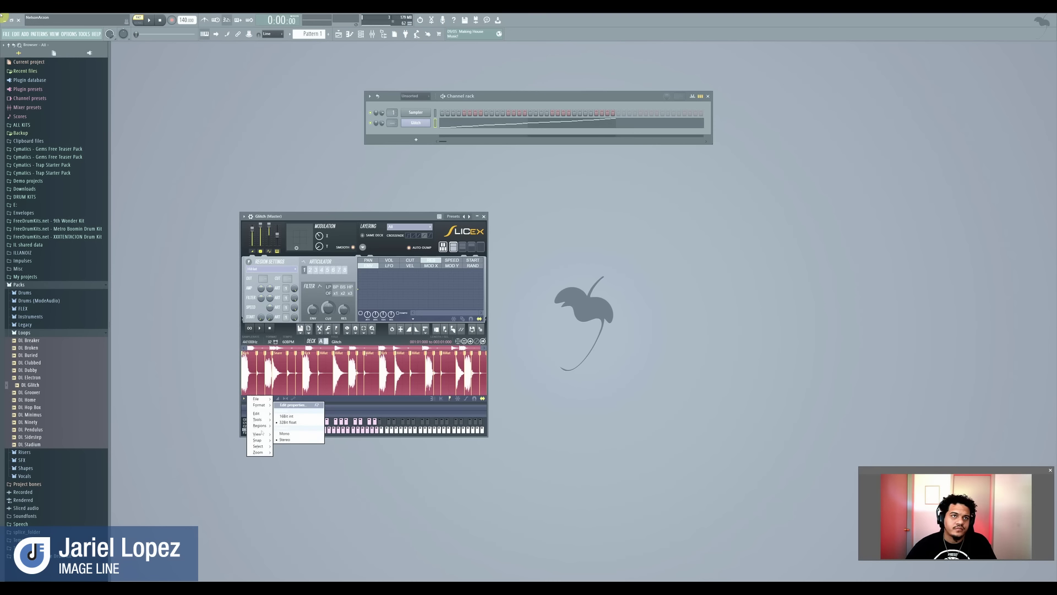
mouse_move(264, 427)
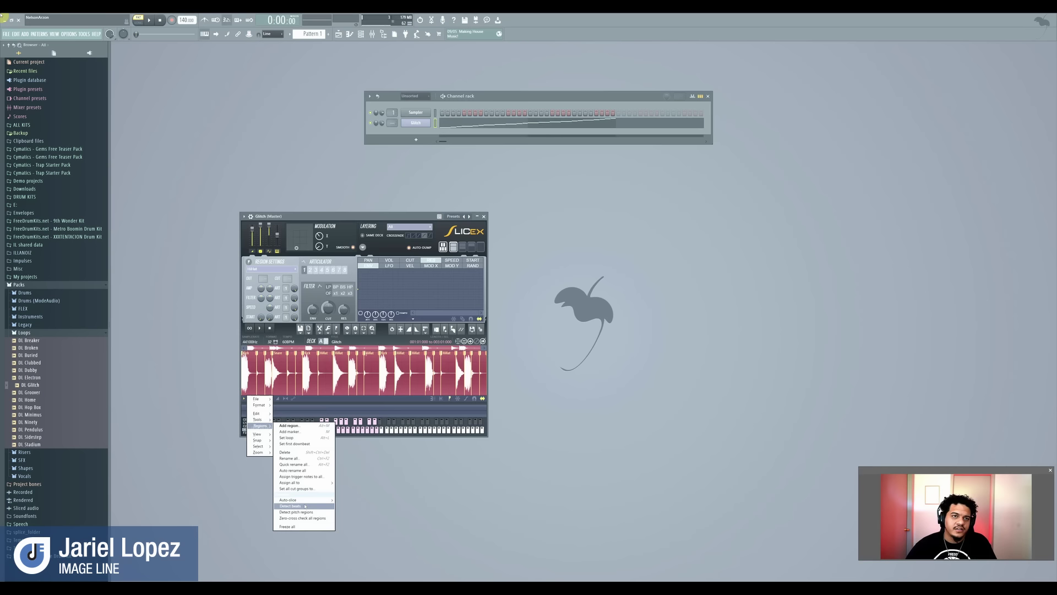
mouse_move(304, 500)
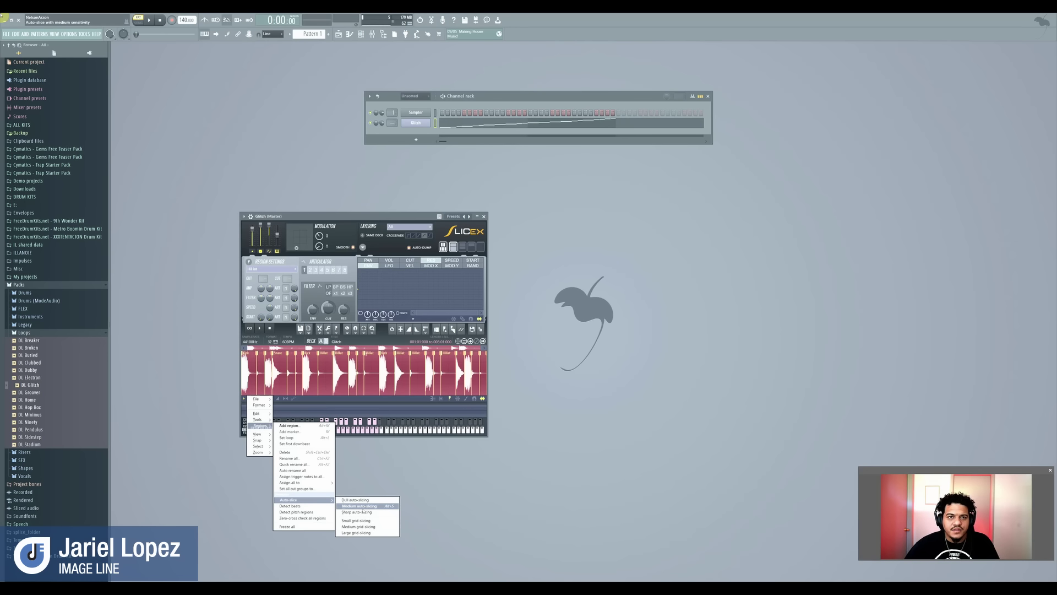
click(78, 457)
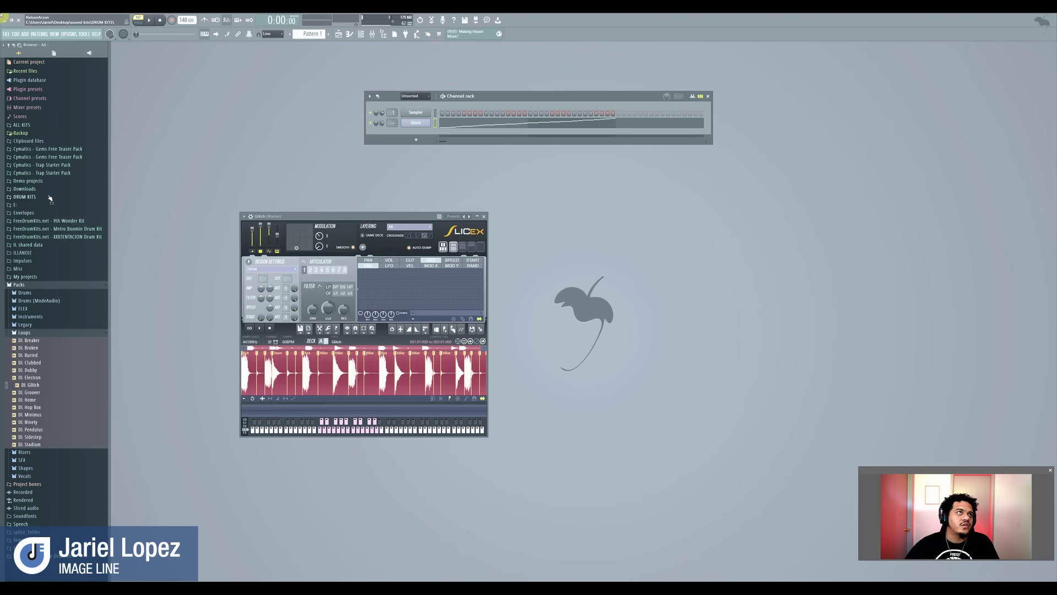
Load track 06, Never Can Say Goodbye, from The Game LAX Original Samples folder into Slicex and briefly preview it.
click(24, 254)
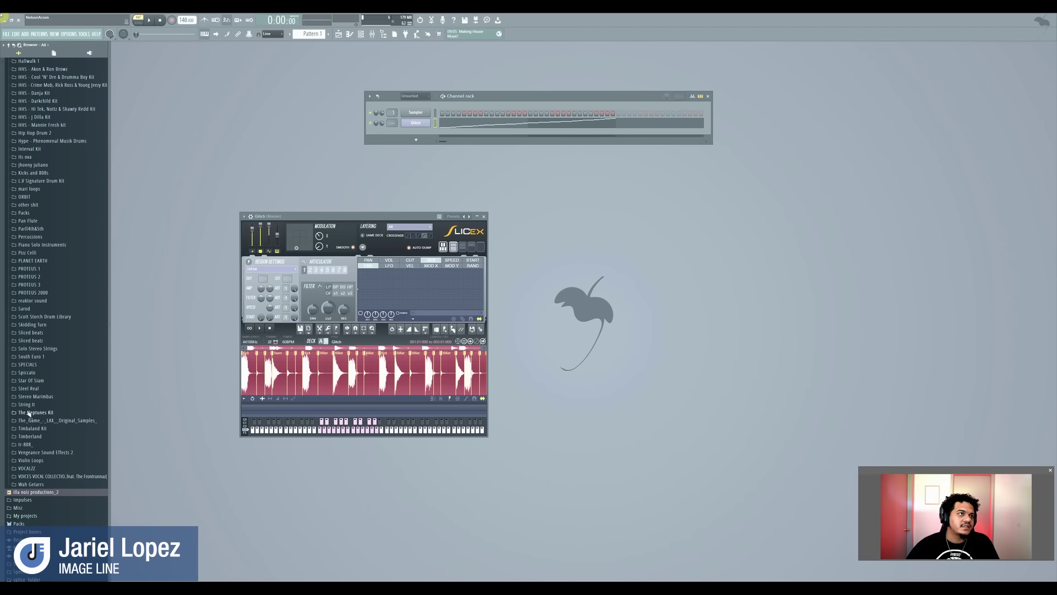
click(55, 413)
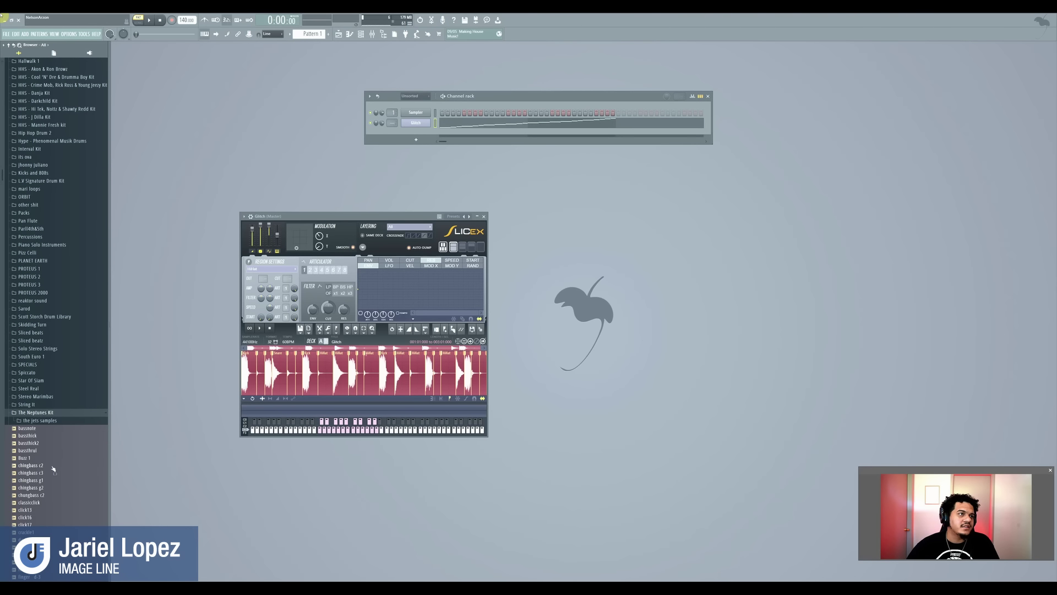
click(48, 413)
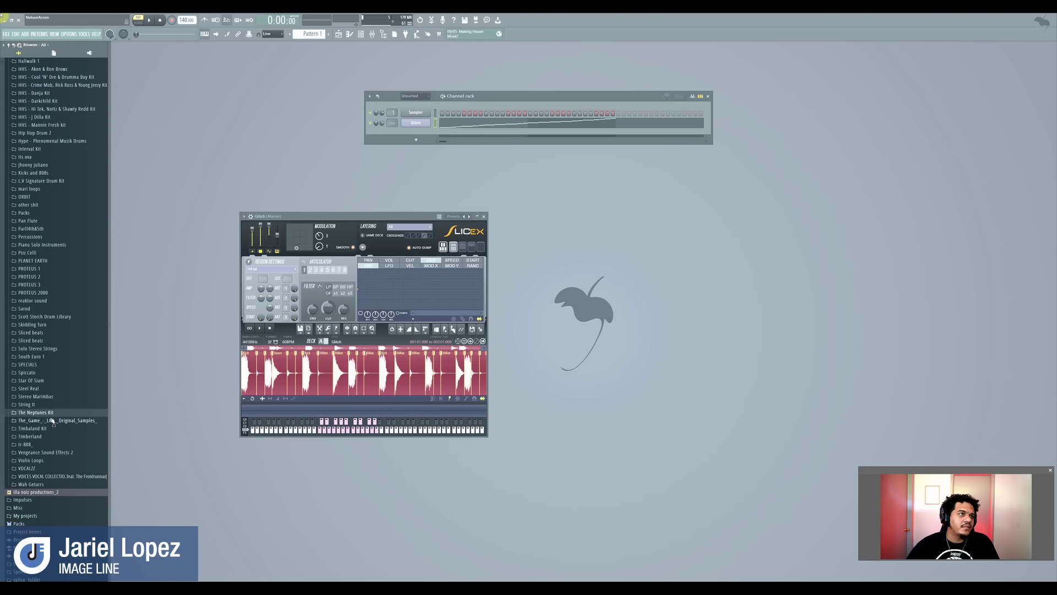
click(51, 420)
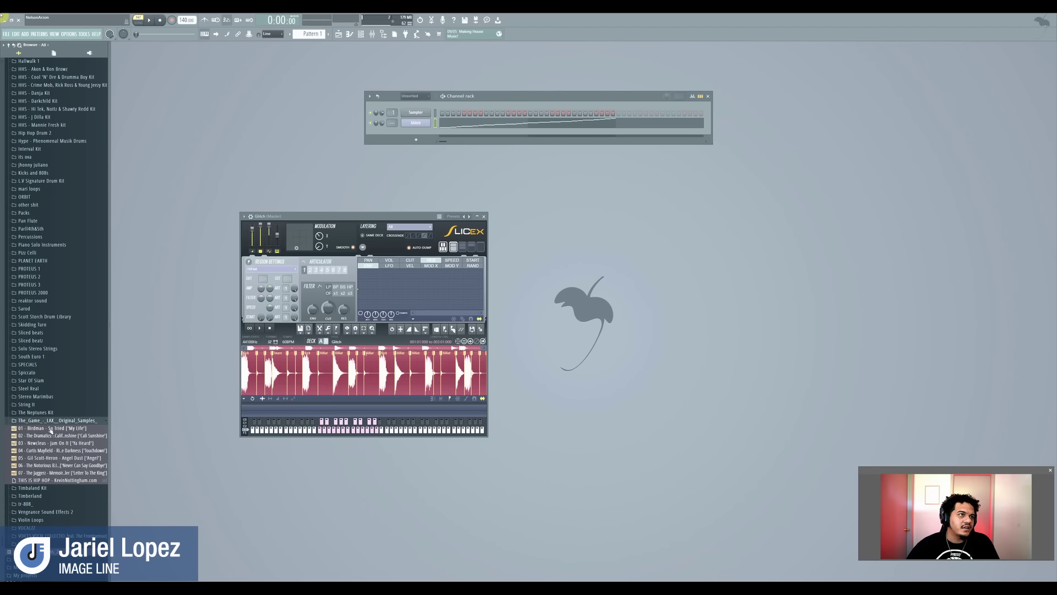
click(47, 465)
drag(47, 465, 304, 376)
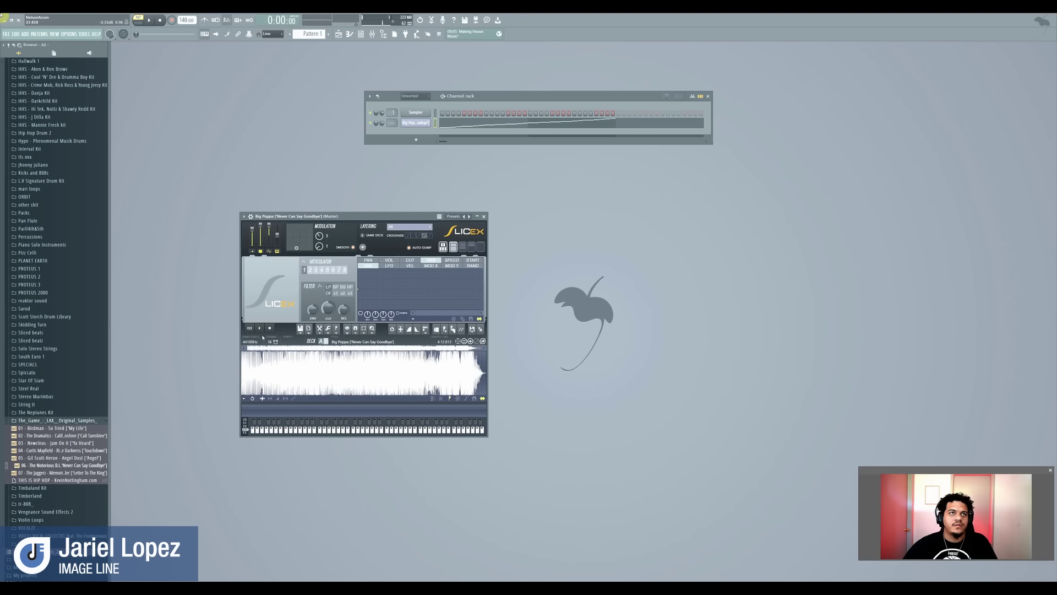
click(259, 328)
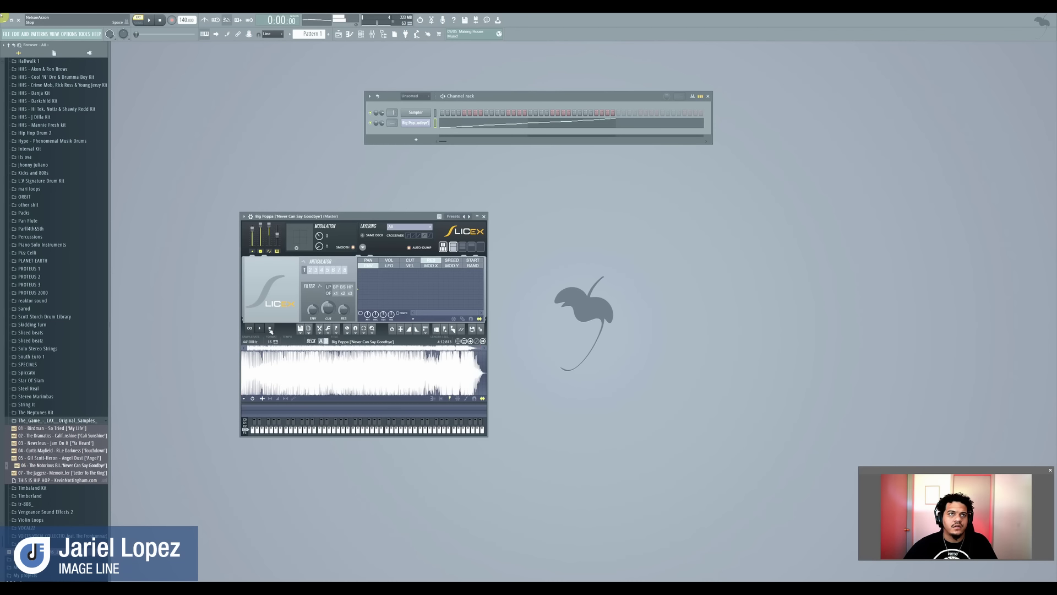
click(270, 329)
Select the entire Big Poppa waveform from start to end in Slicex's wave editor.
click(251, 374)
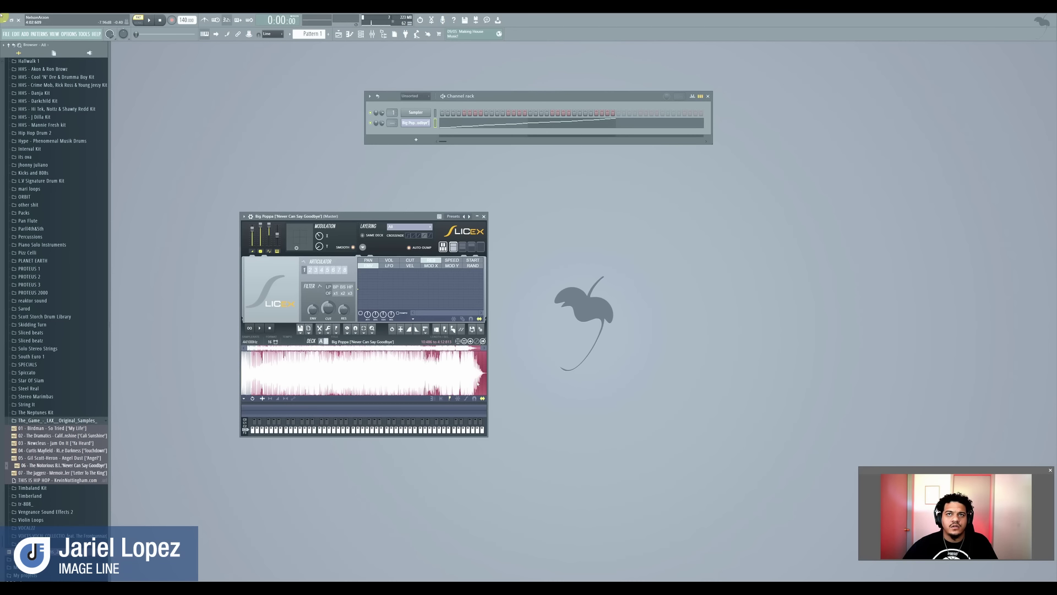
click(471, 379)
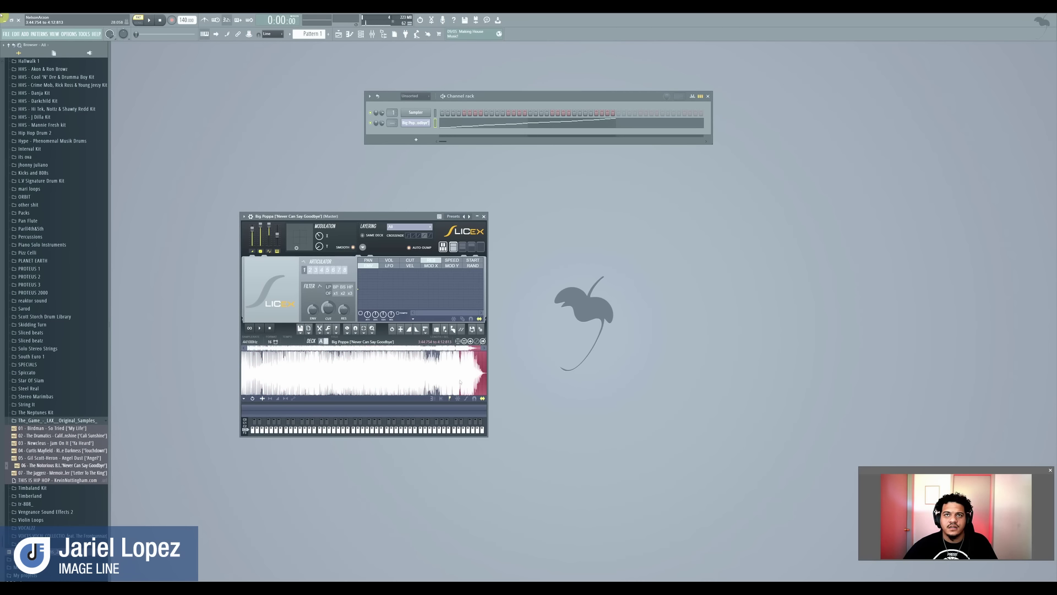
click(460, 381)
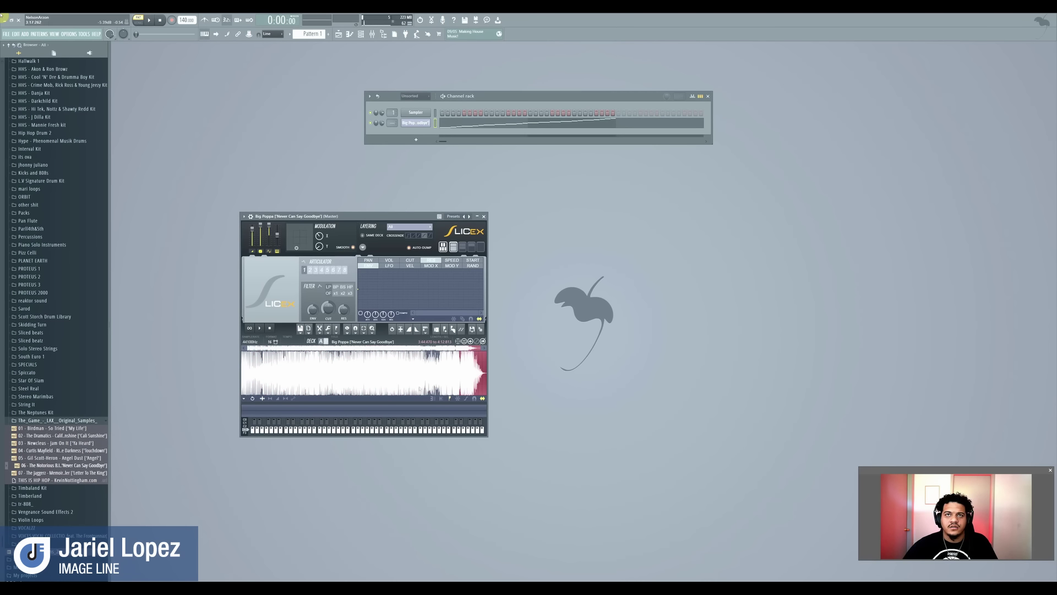
click(243, 398)
click(298, 459)
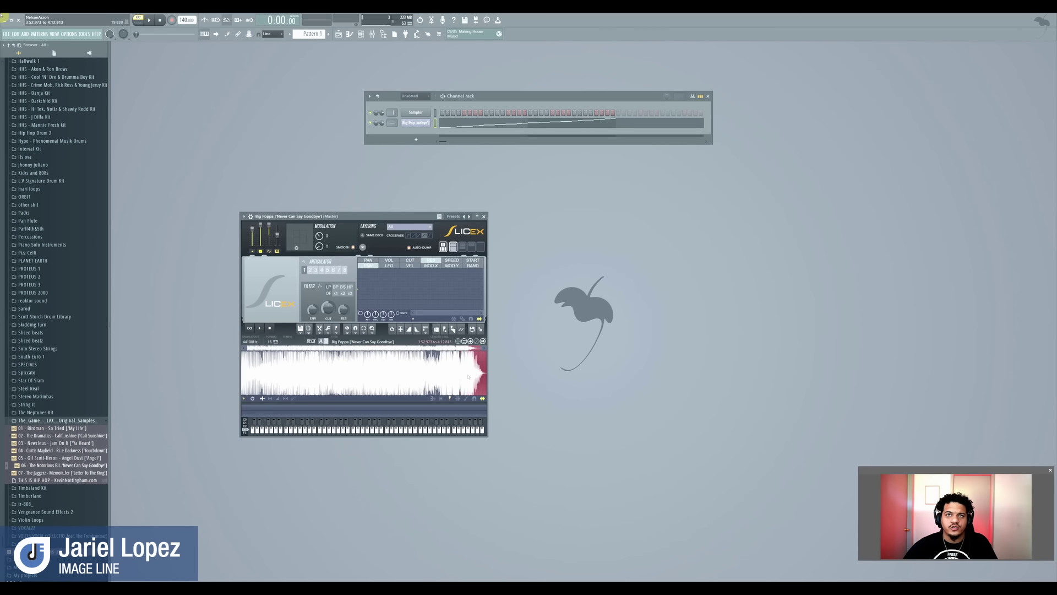
click(242, 377)
Try to auto-slice the selected Big Poppa waveform with the Medium auto-slicing option.
click(244, 398)
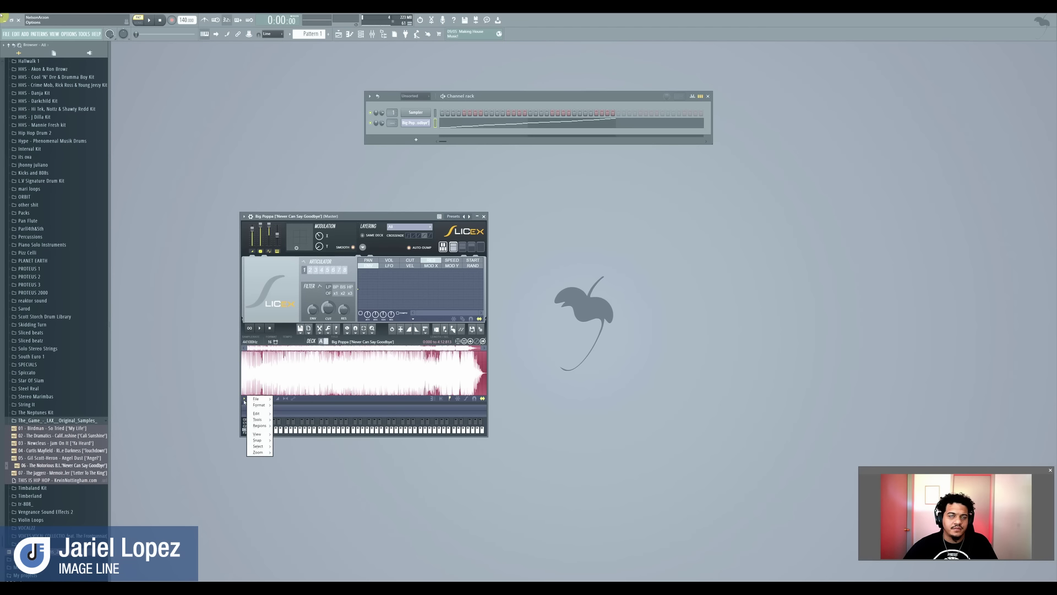
mouse_move(260, 426)
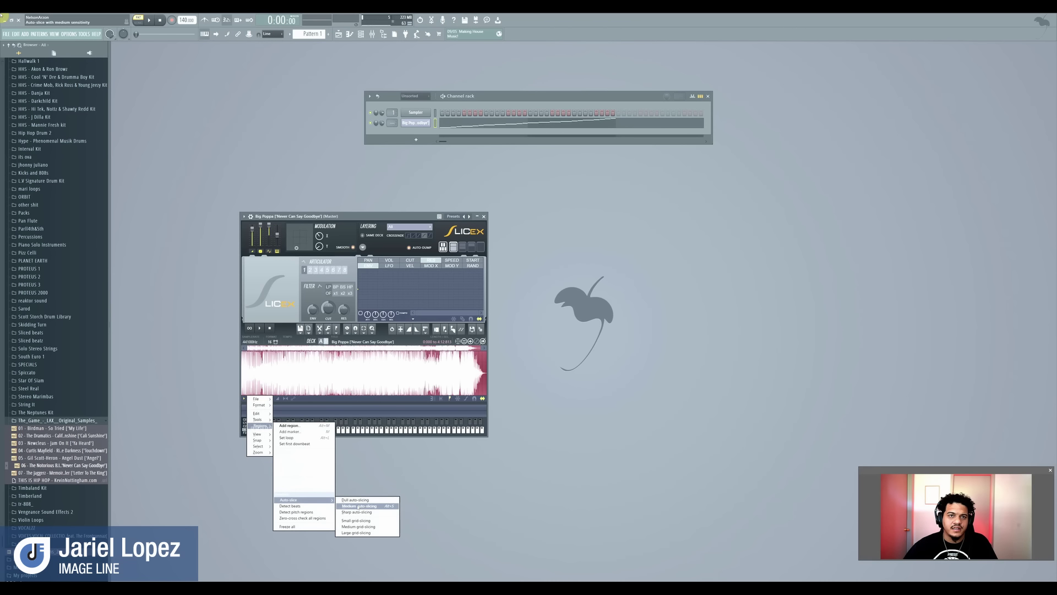
click(358, 506)
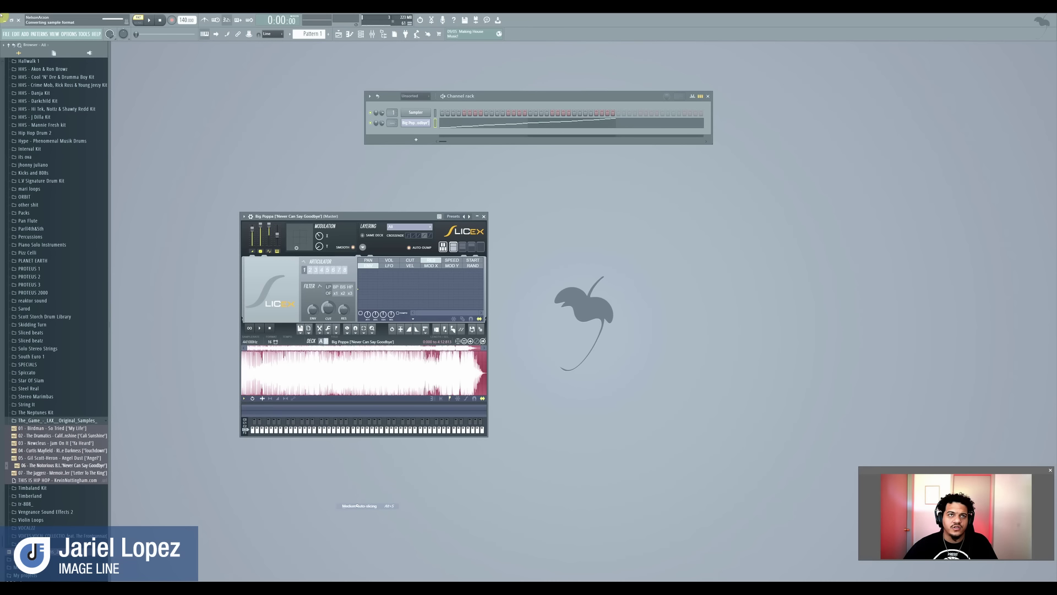
Try to auto-slice the whole Big Poppa waveform with the Sharp auto-slicing option.
click(245, 400)
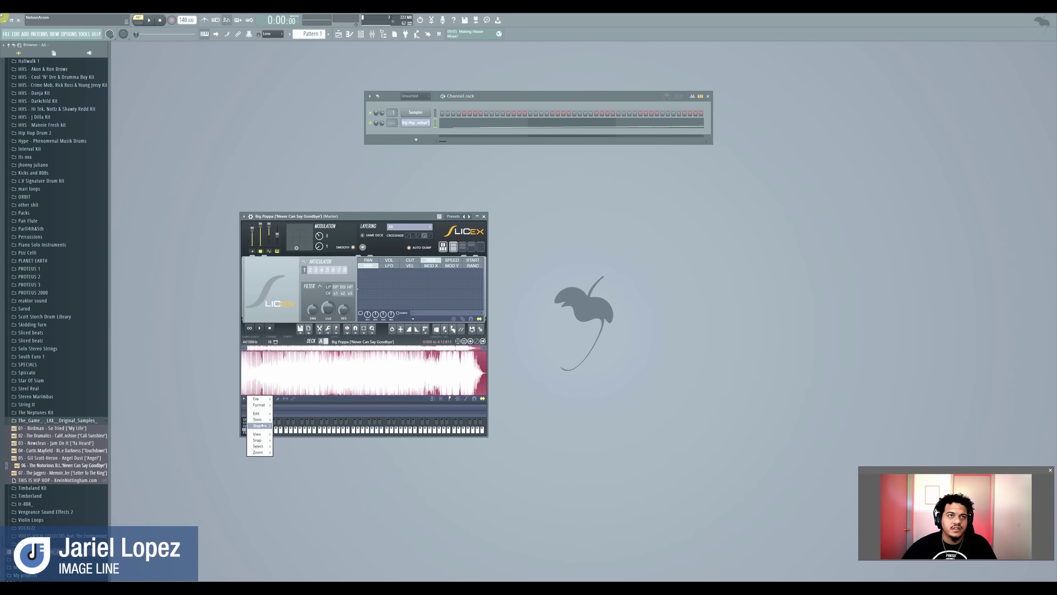
mouse_move(264, 420)
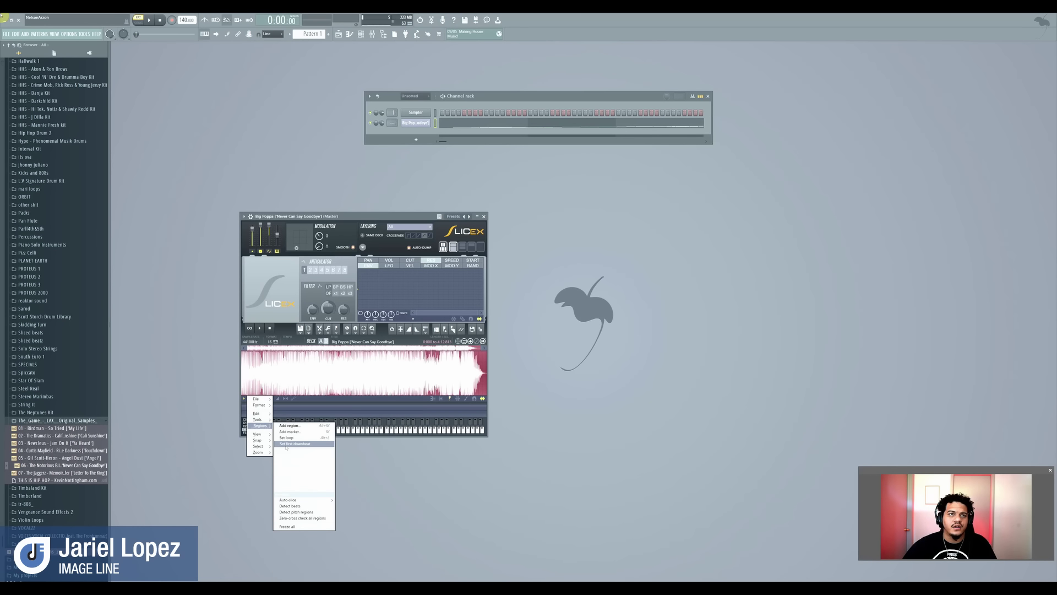
mouse_move(300, 499)
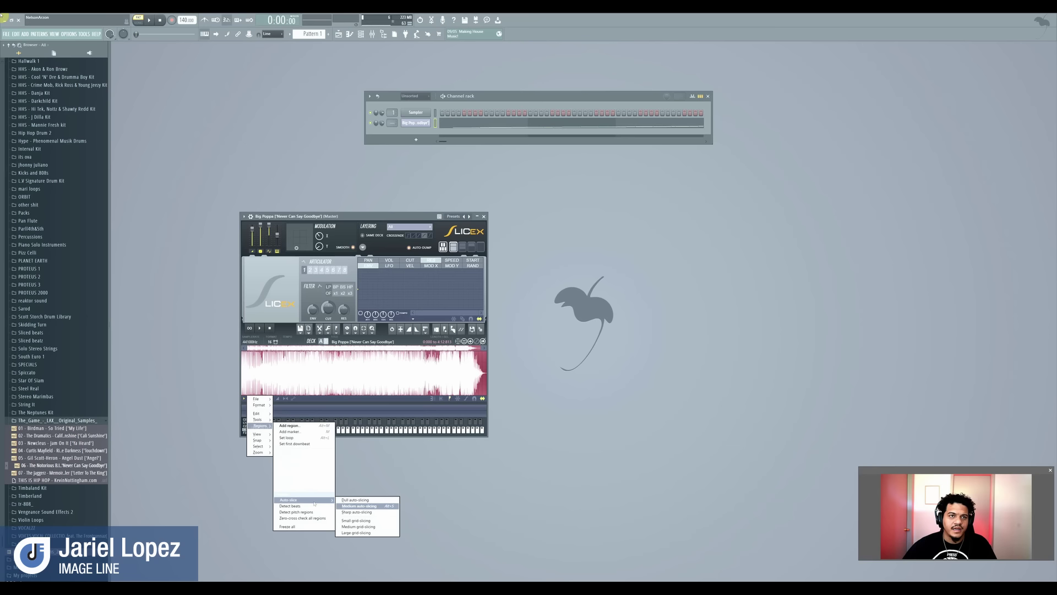
click(358, 513)
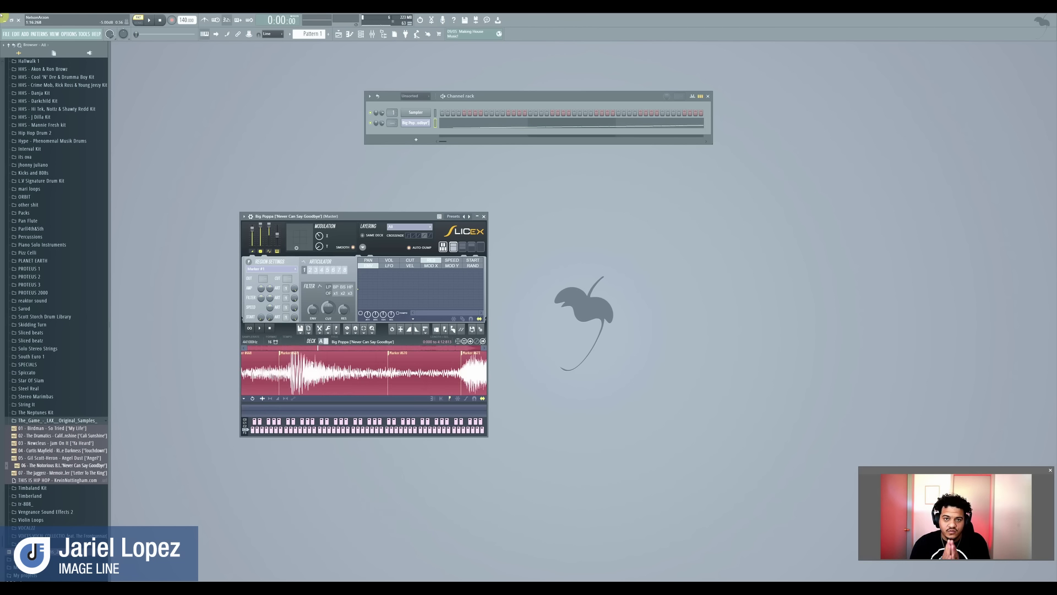
scroll(313, 363, down, 5)
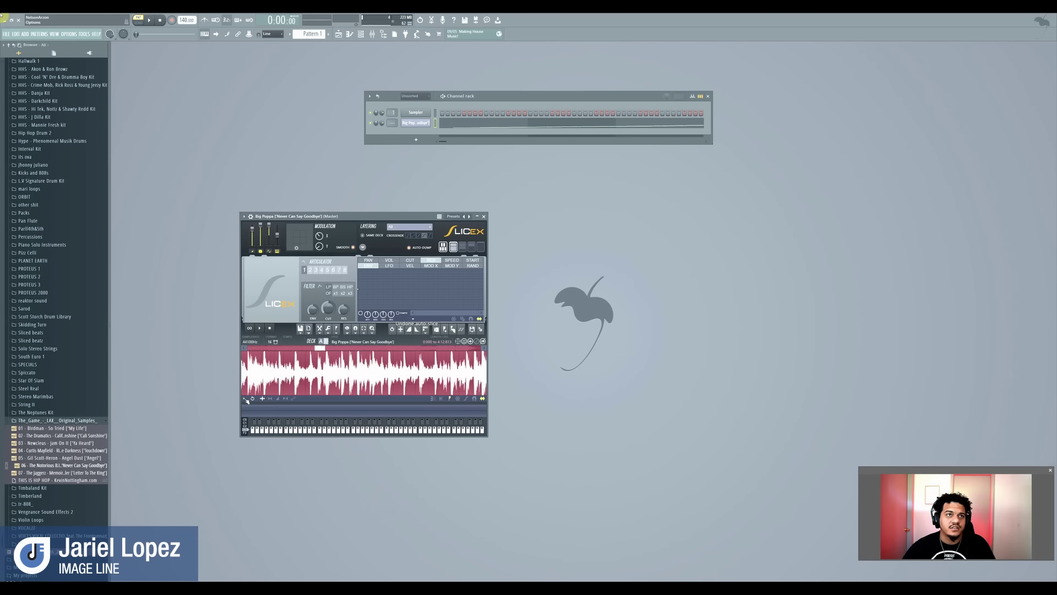
Slice the whole Big Poppa waveform with the Small grid-slicing option.
click(243, 398)
mouse_move(256, 425)
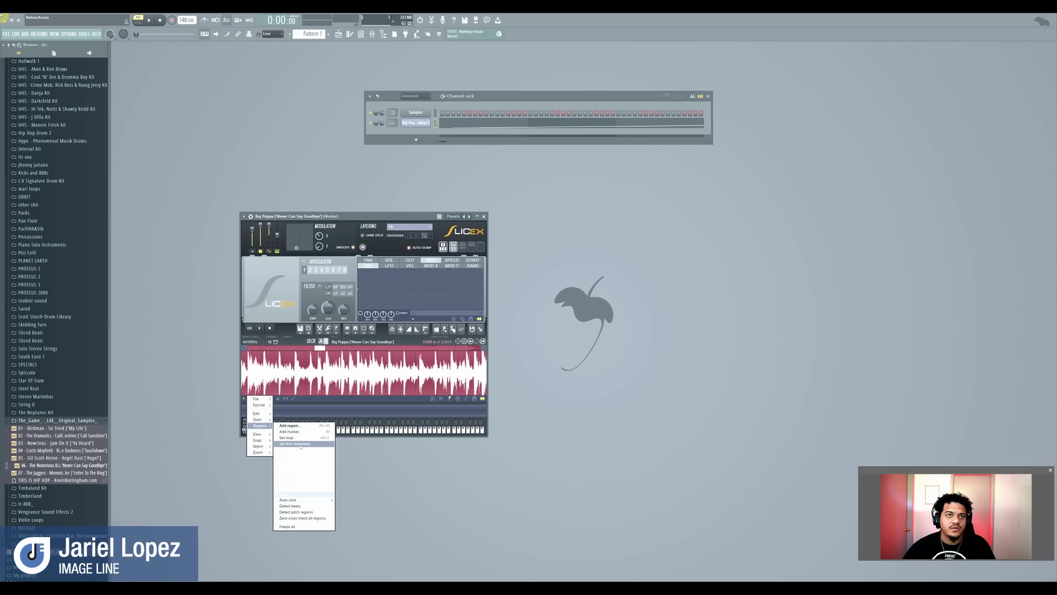
mouse_move(311, 500)
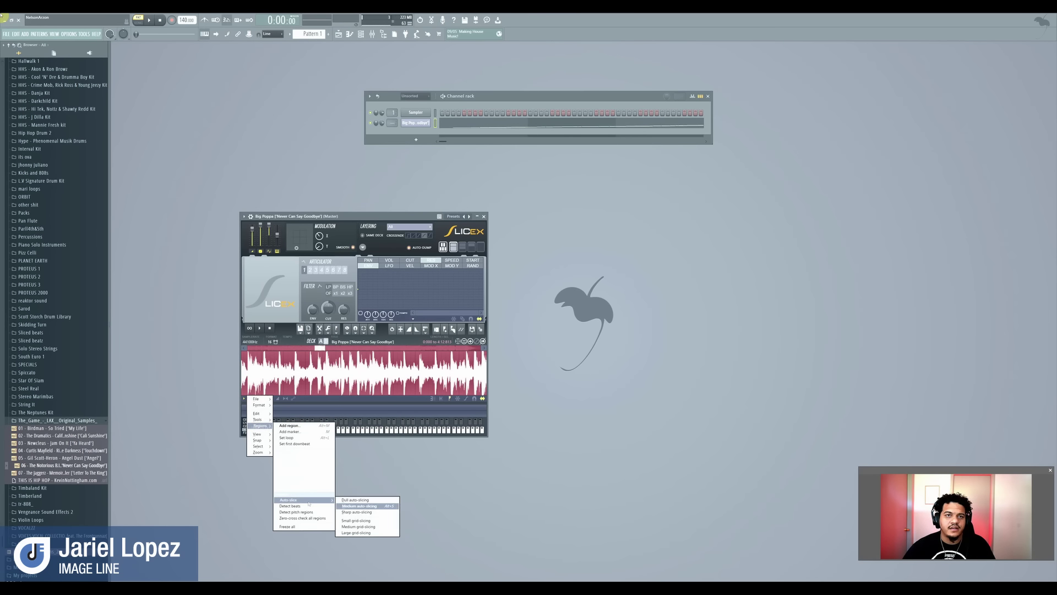
click(363, 522)
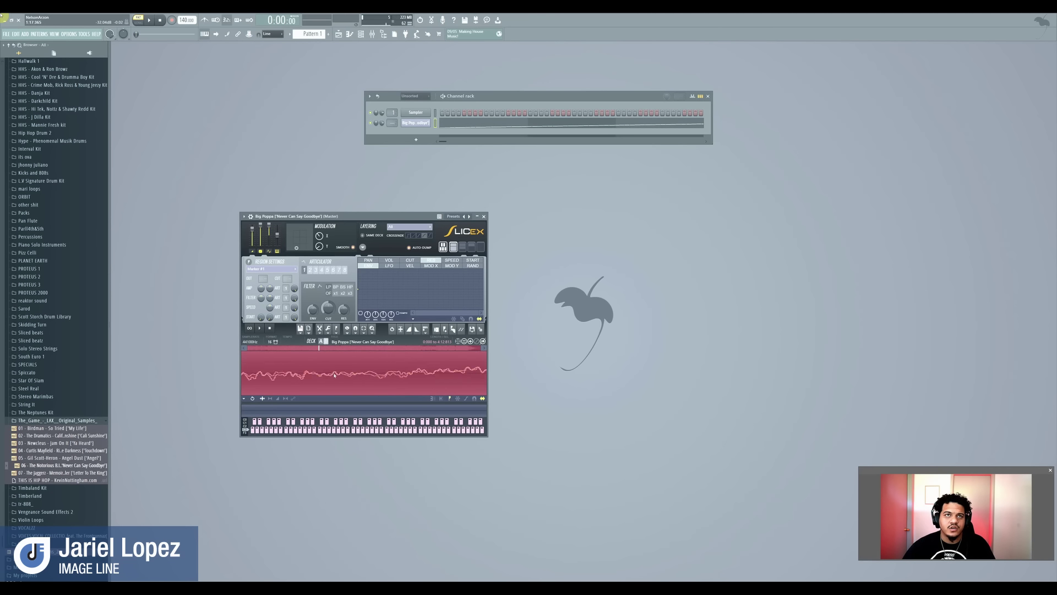
scroll(334, 375, down, 3)
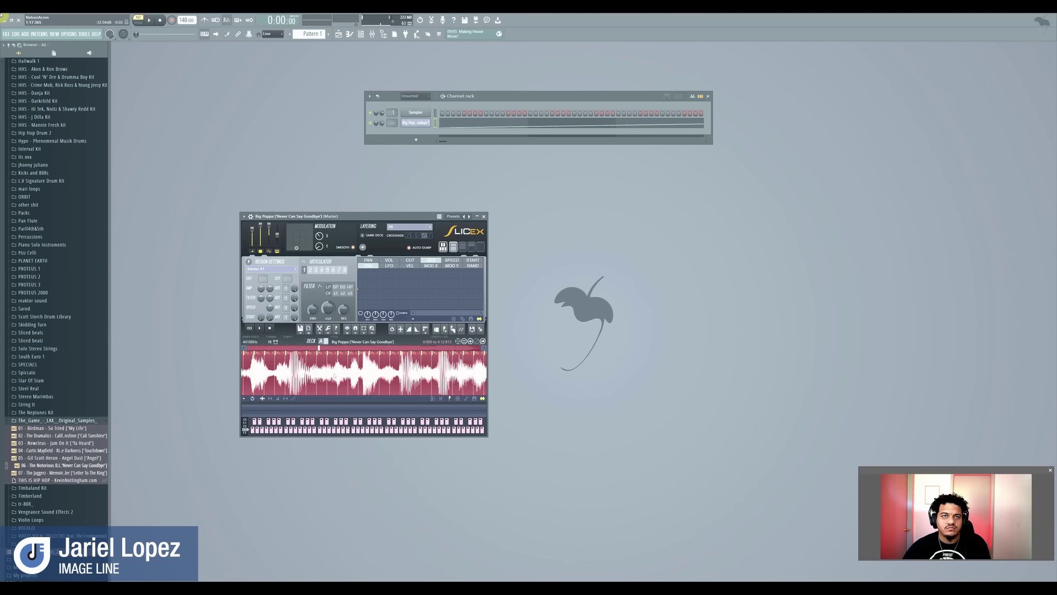
Audition several grid slices of Big Poppa and examine the slice markers across the waveform.
key(m)
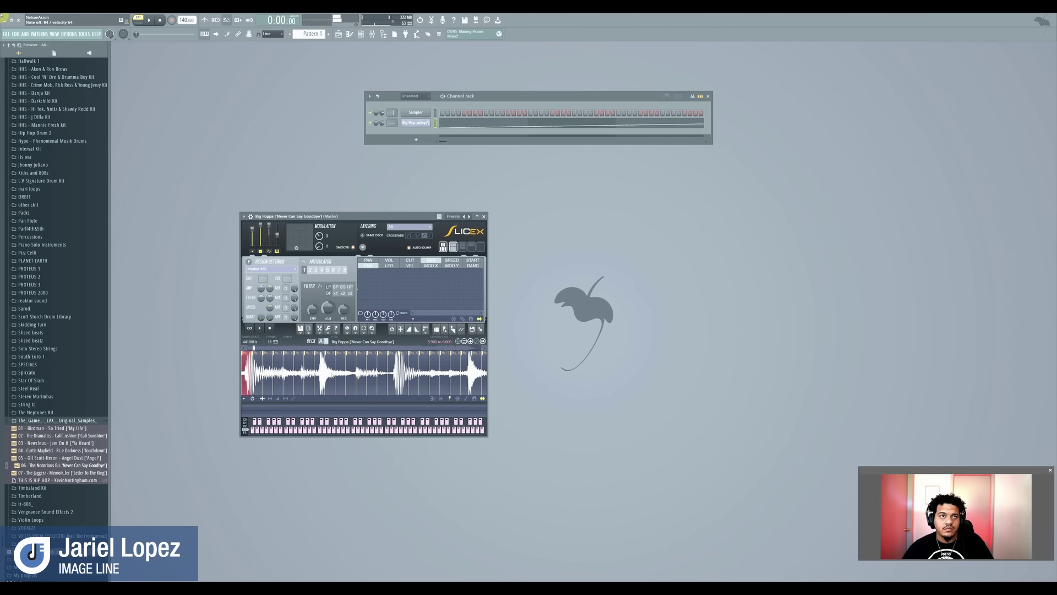
key(h)
key(m)
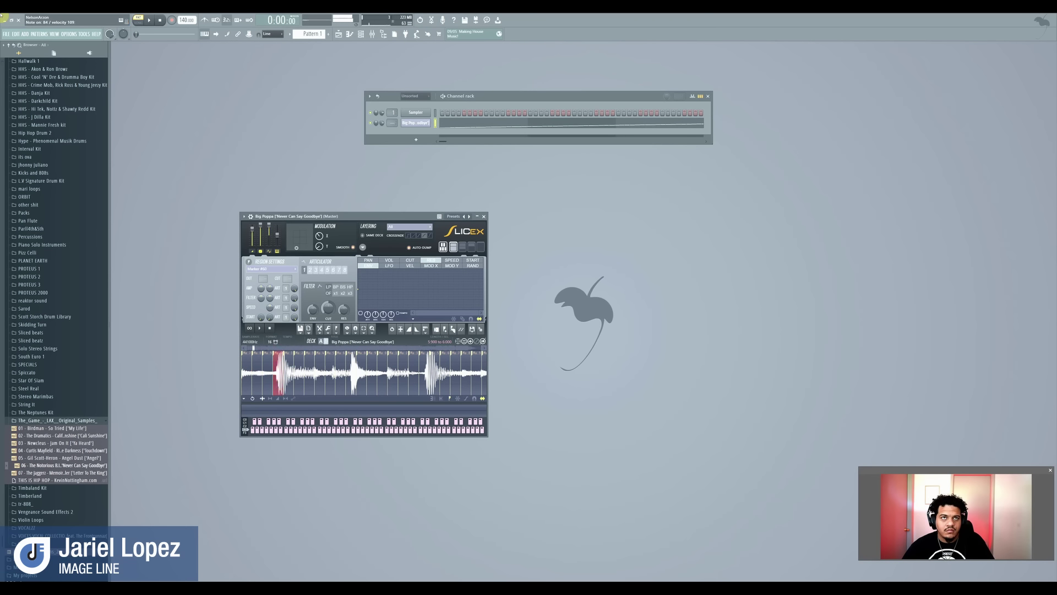
key(w)
key(d)
key(v)
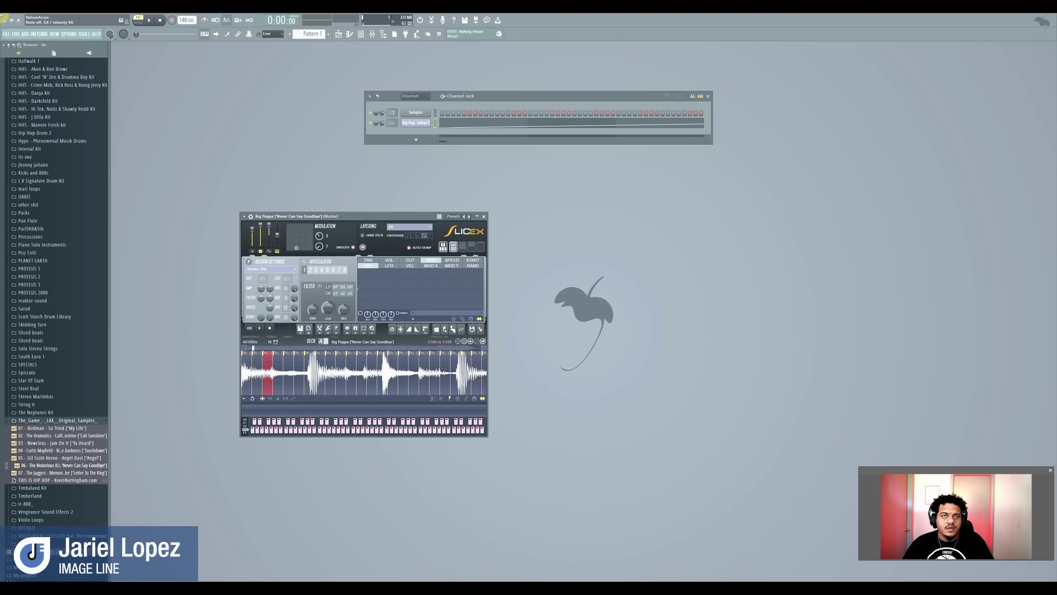
scroll(332, 375, down, 6)
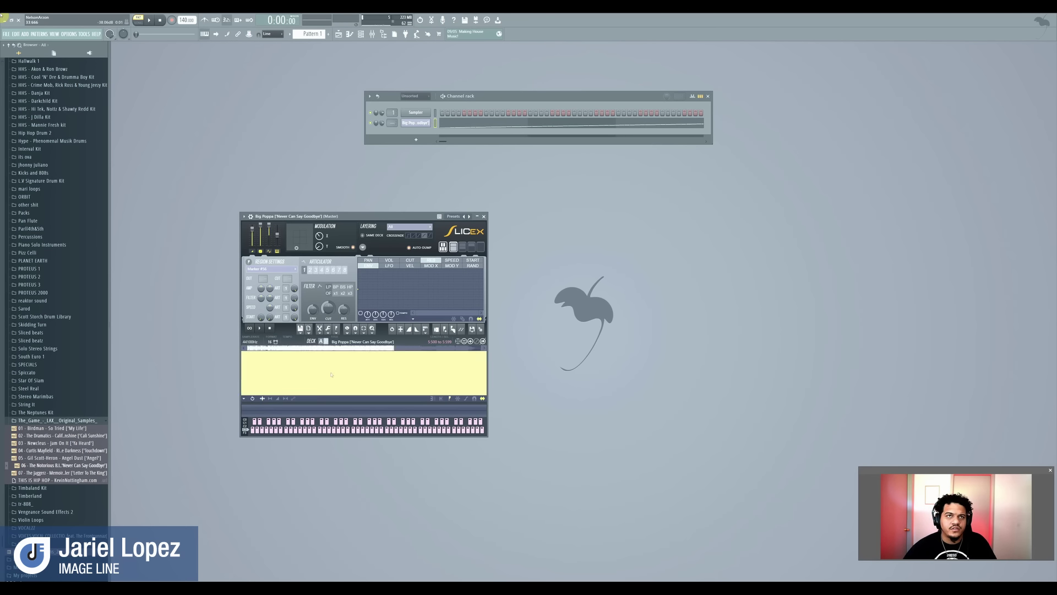
scroll(329, 375, up, 6)
scroll(323, 376, down, 4)
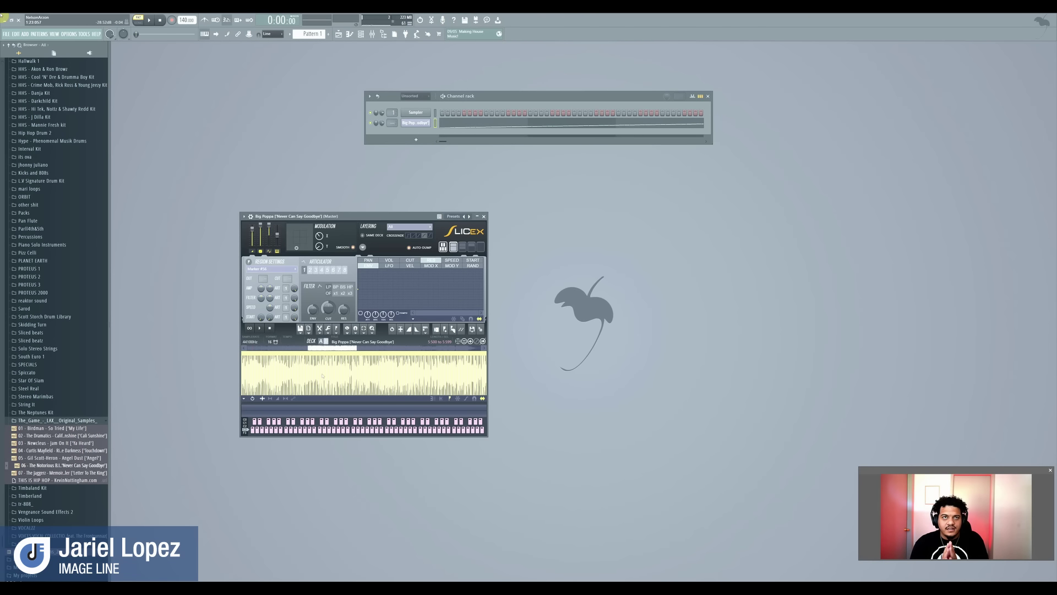
scroll(324, 375, up, 5)
scroll(325, 374, up, 3)
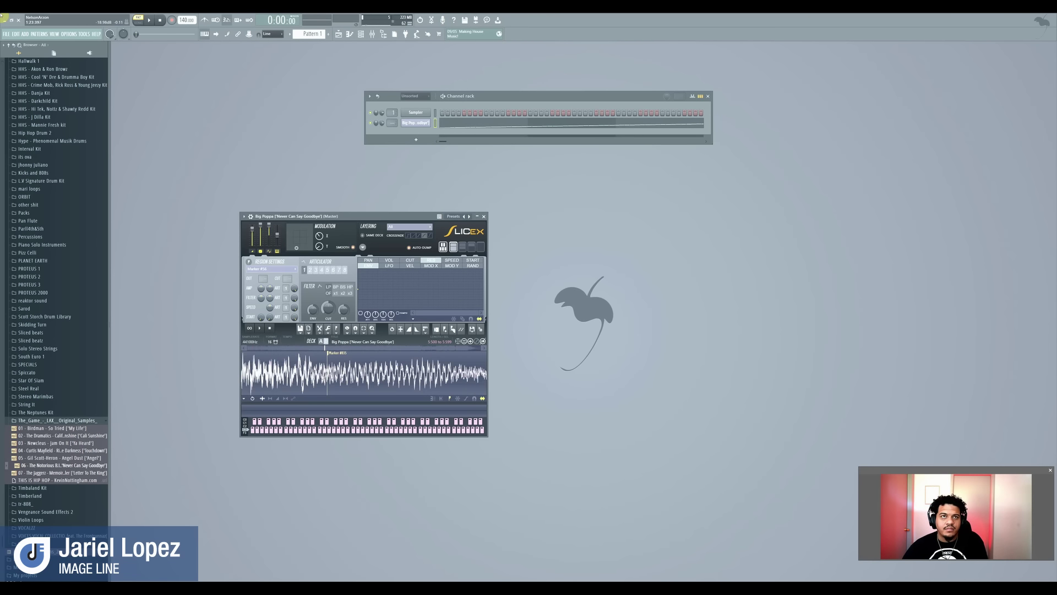
scroll(364, 372, down, 3)
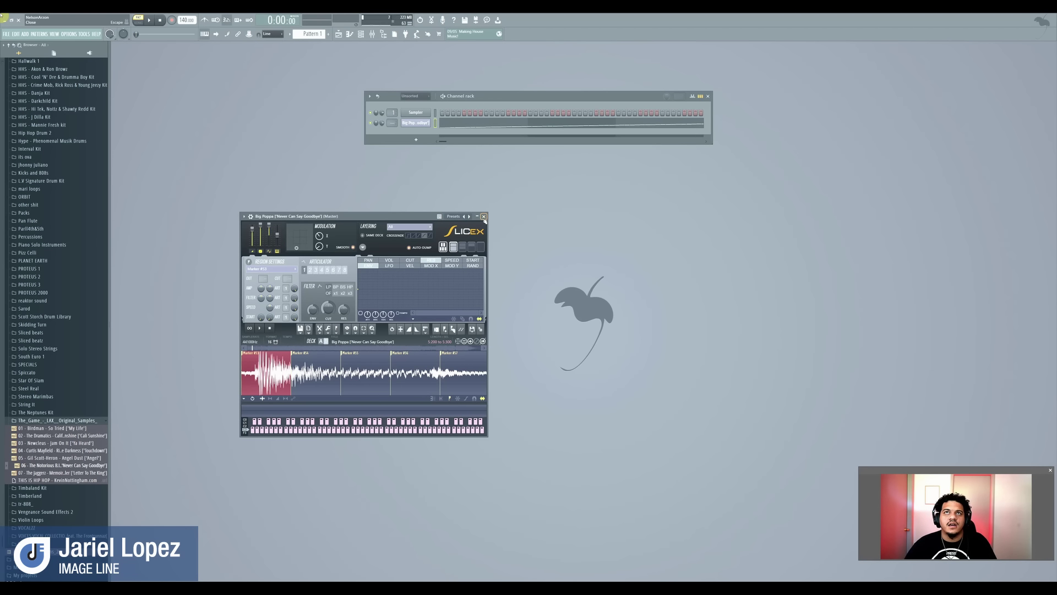
Reopen the Big Poppa channel in Slicex and shift the end marker of the selected slice slightly to lengthen it.
click(425, 123)
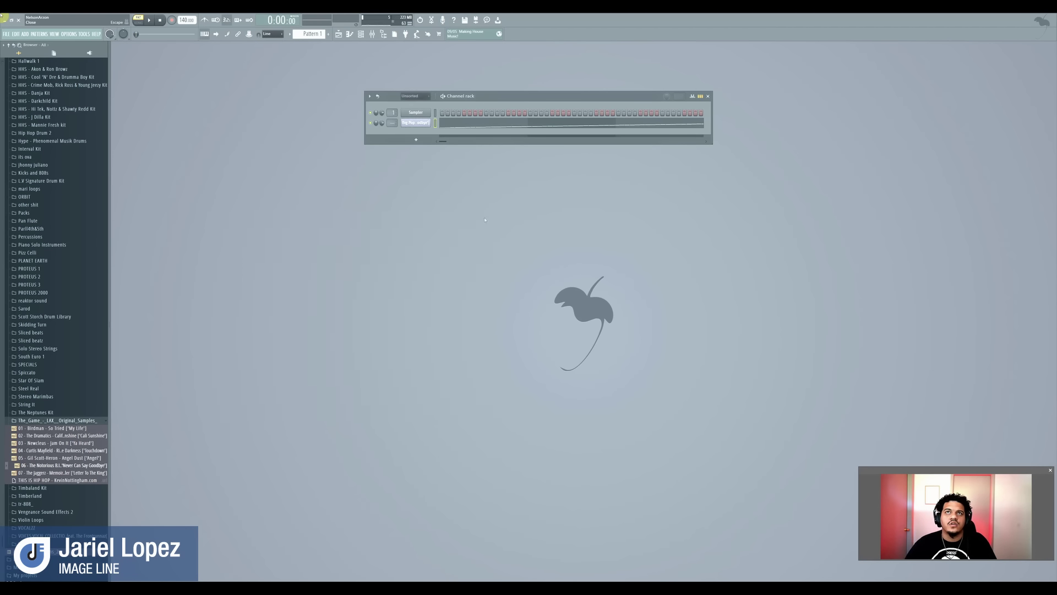
click(417, 124)
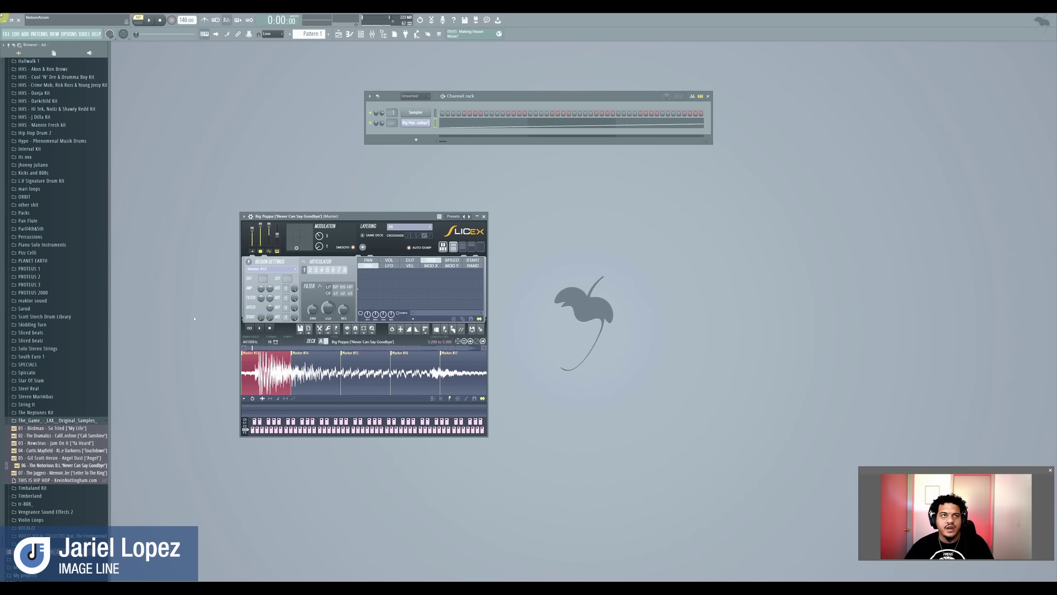
click(250, 328)
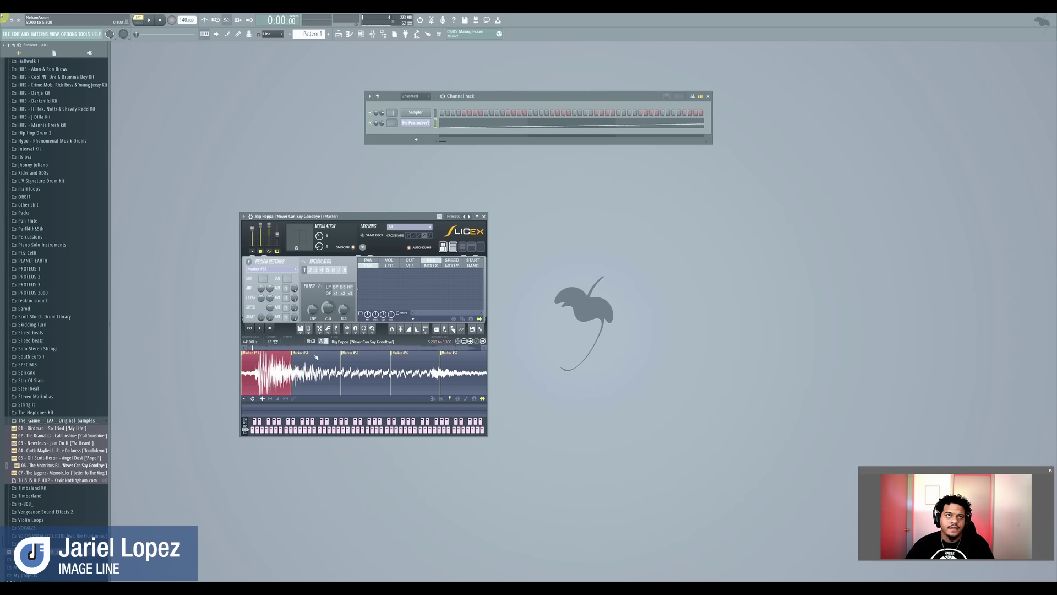
drag(301, 357, 307, 357)
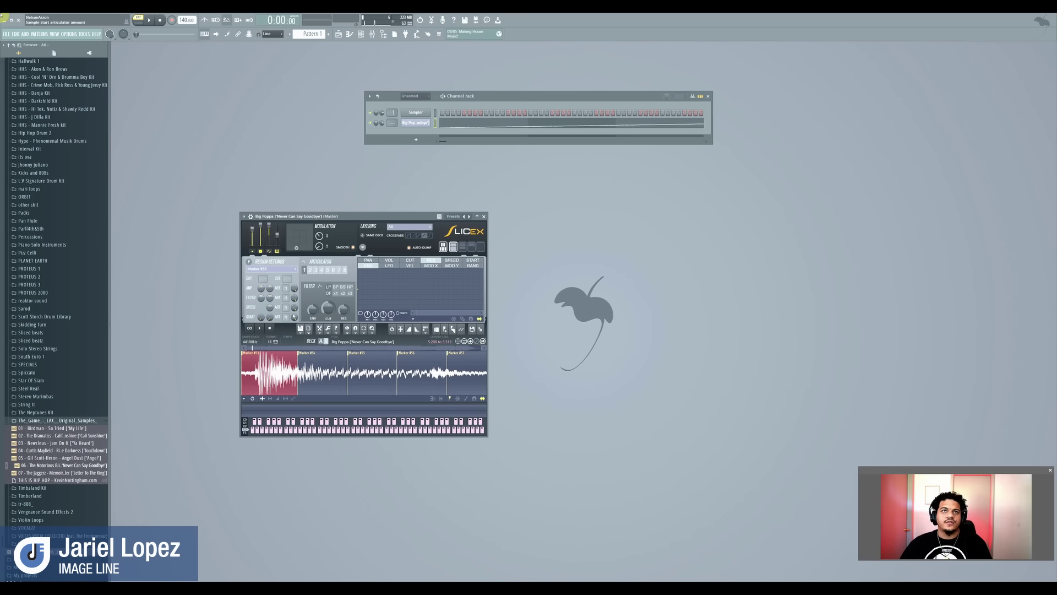
Close Slicex and delete the Big Poppa channel from the Channel rack.
click(484, 217)
right_click(429, 122)
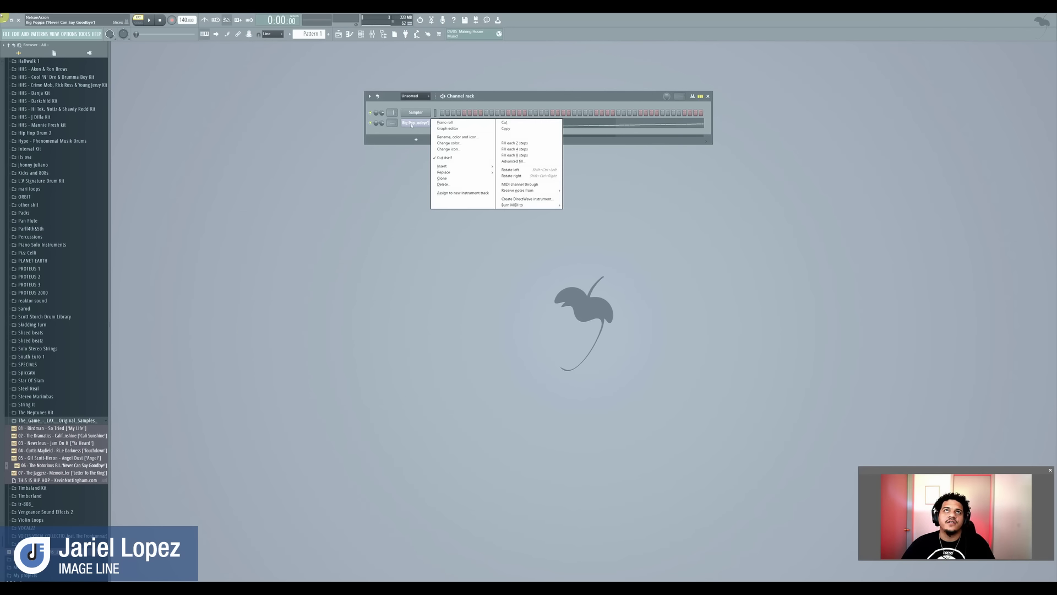
click(446, 185)
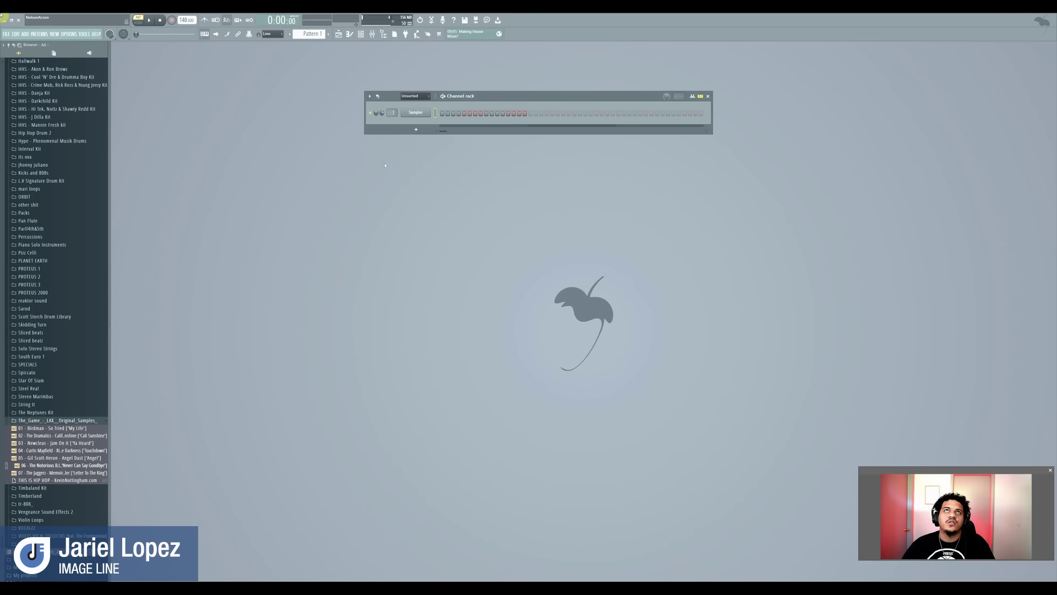
Show the mixer and open the most recently used project without saving the changes to untitled.flp.
key(F9)
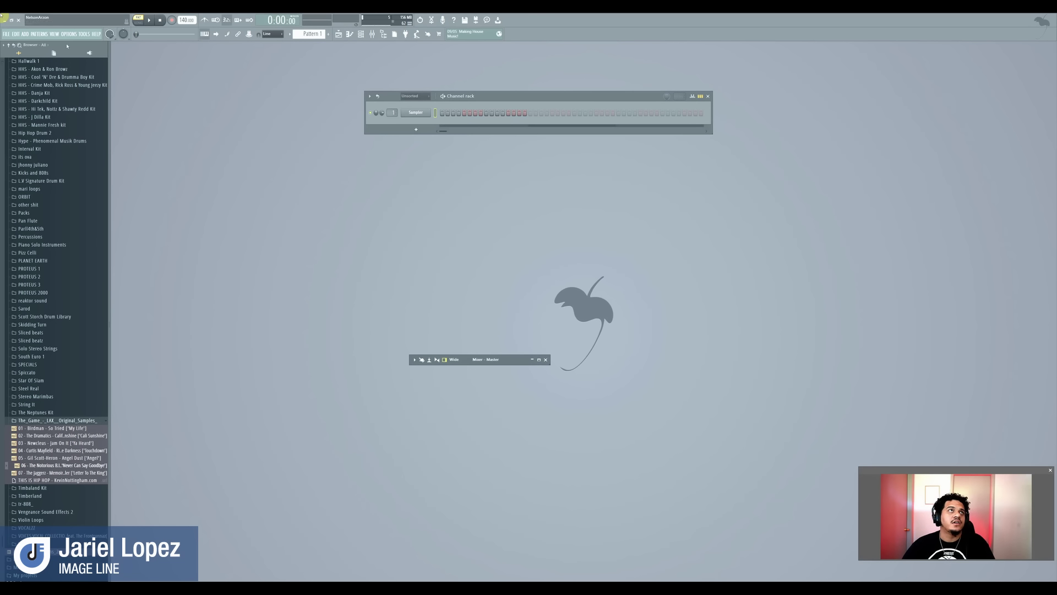
click(5, 35)
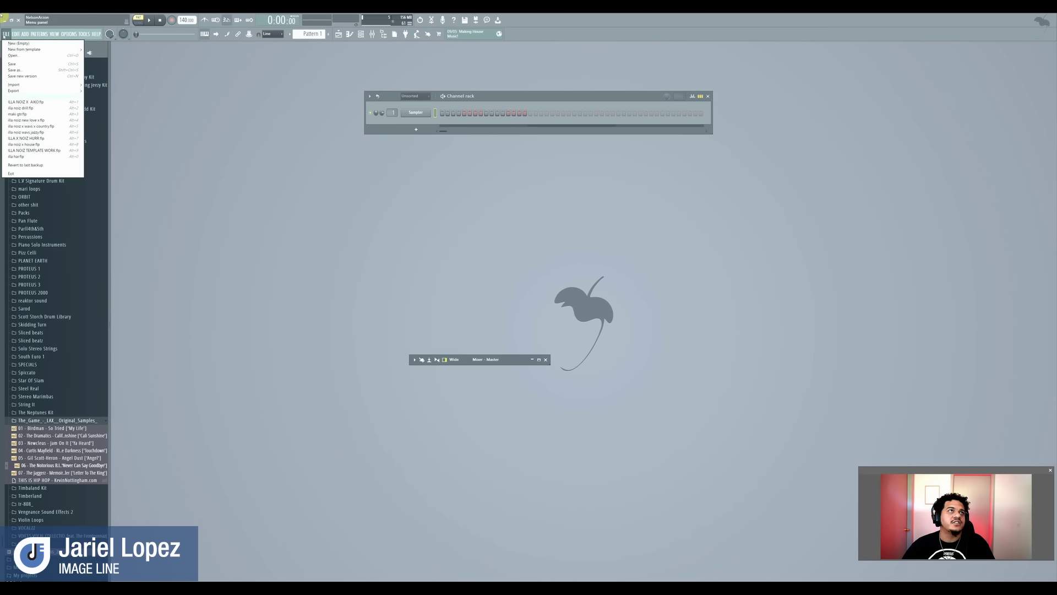
click(12, 103)
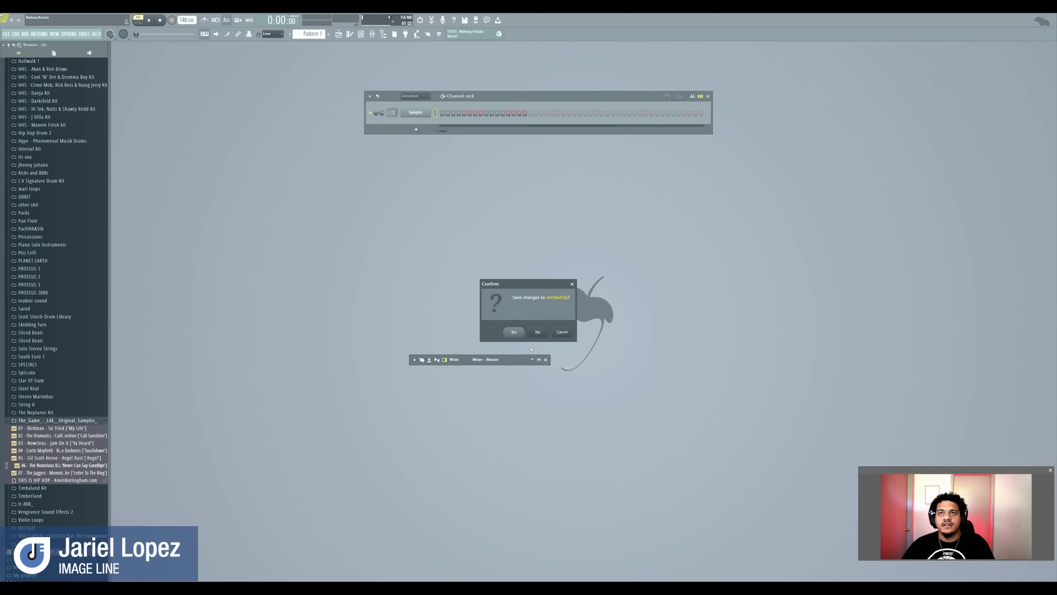
click(538, 332)
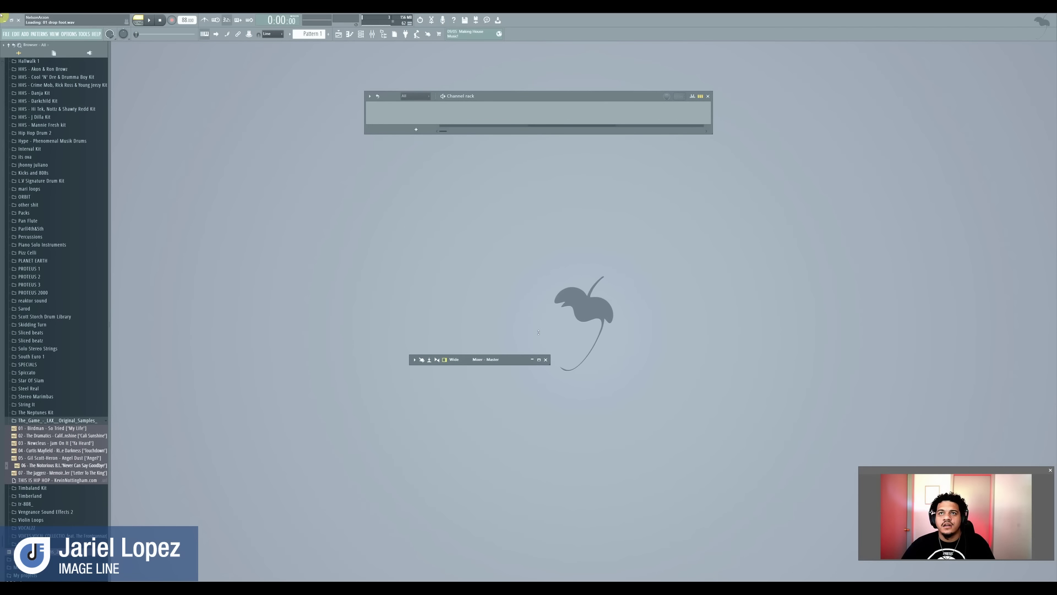
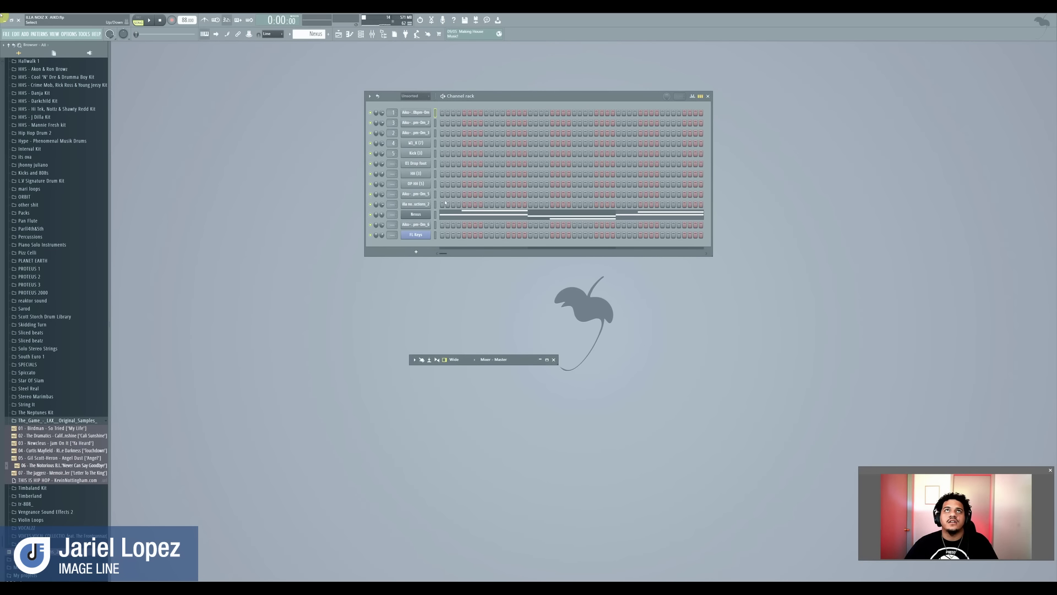
Maximize the mixer to look over its tracks while briefly playing the song, and restore its window size.
click(547, 359)
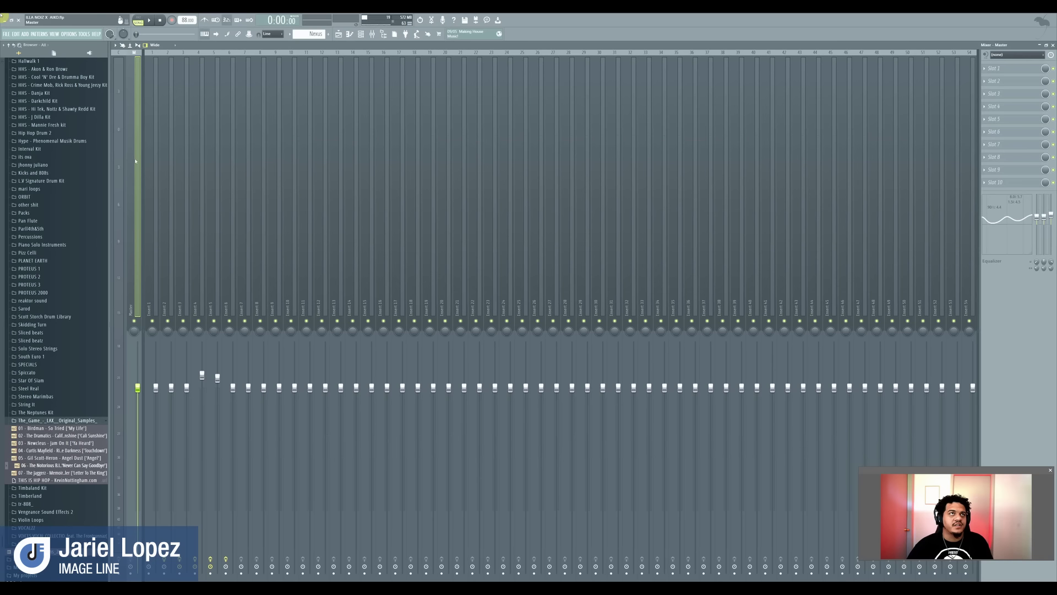
click(155, 22)
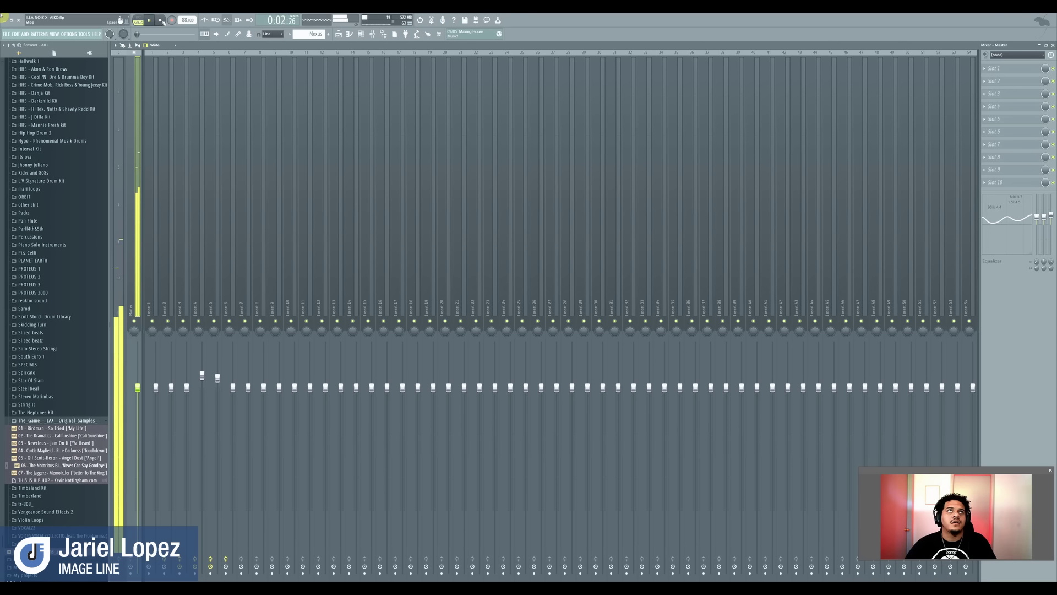
click(161, 21)
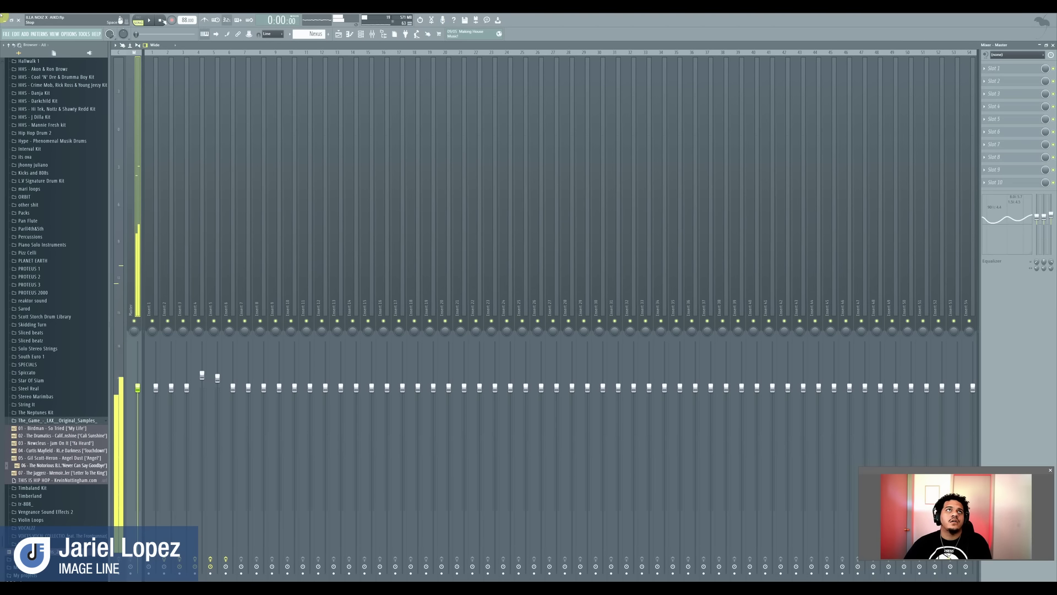
click(1041, 45)
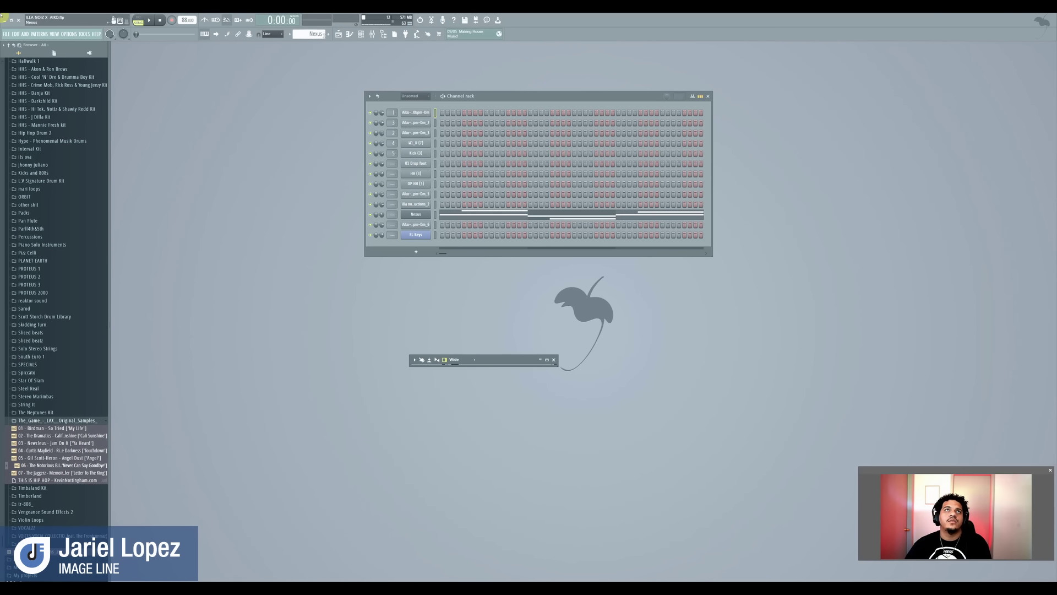
Browse through the patterns to Pattern 9 and play it briefly in pattern mode.
drag(324, 35, 319, 40)
scroll(317, 35, up, 3)
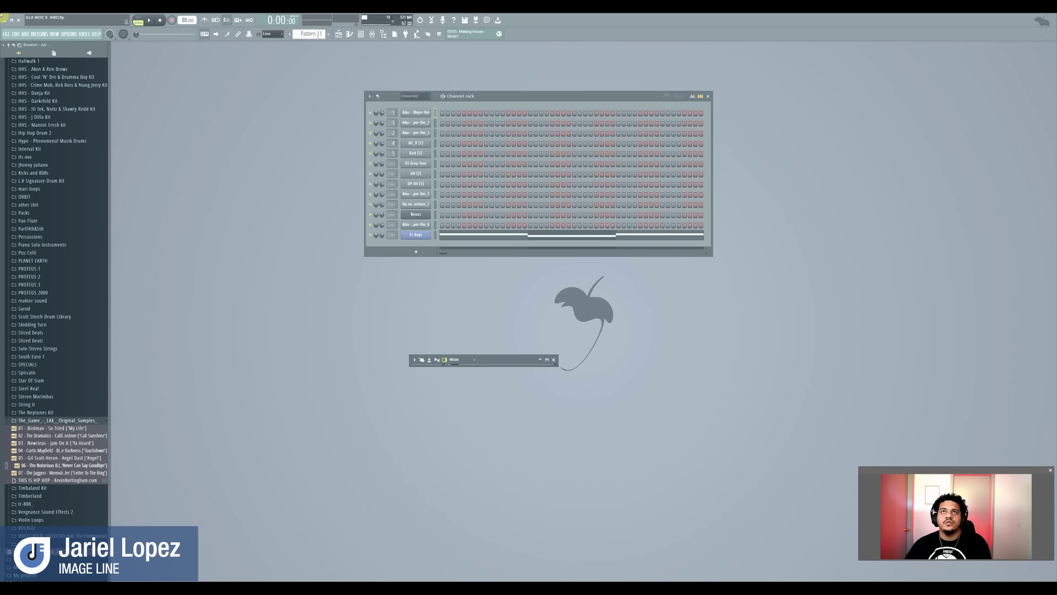
scroll(317, 34, up, 1)
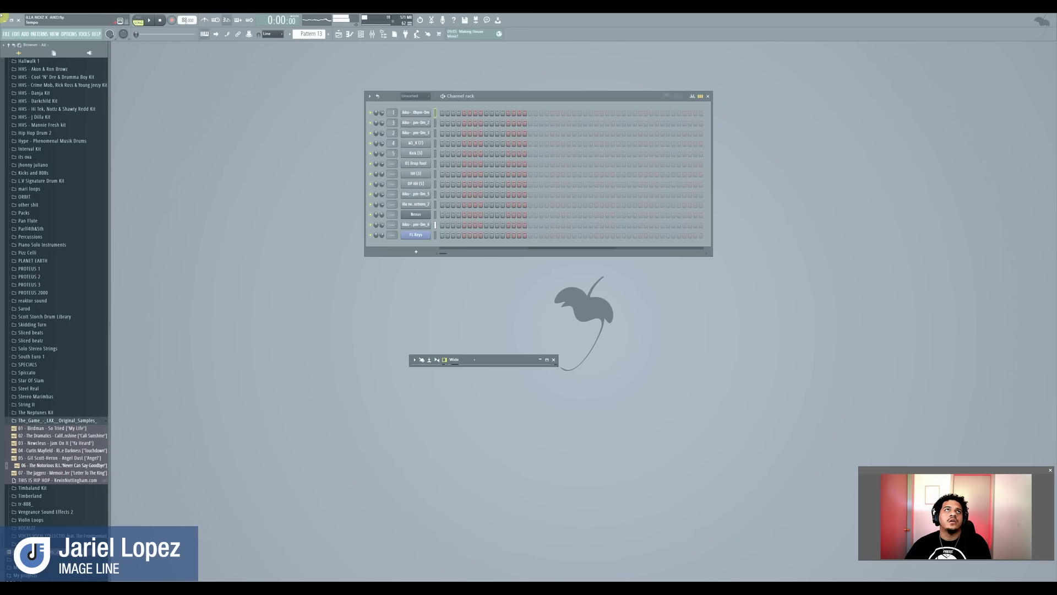
click(138, 19)
scroll(314, 35, down, 4)
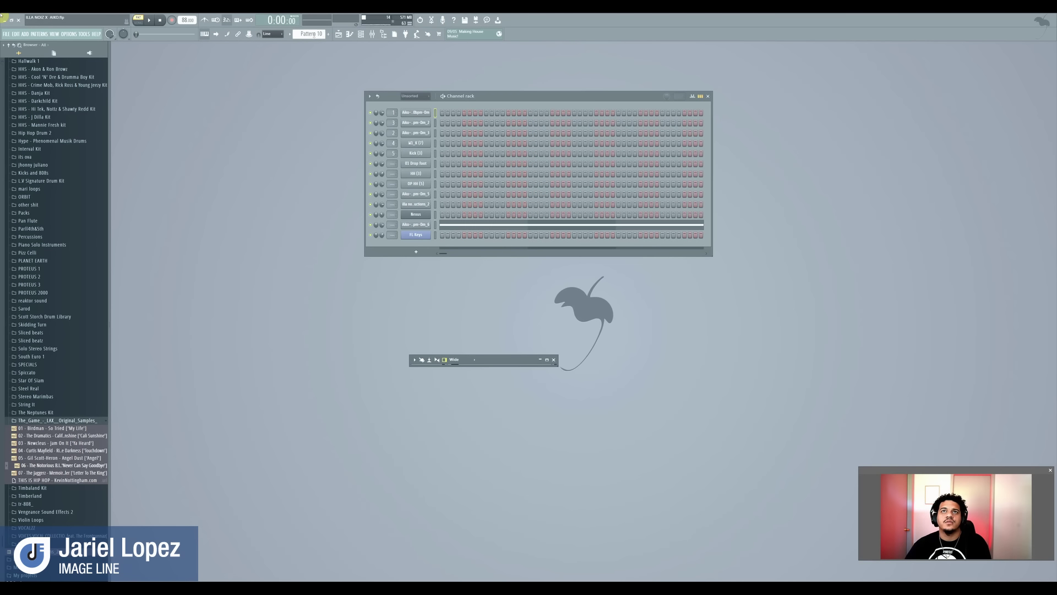
key(space)
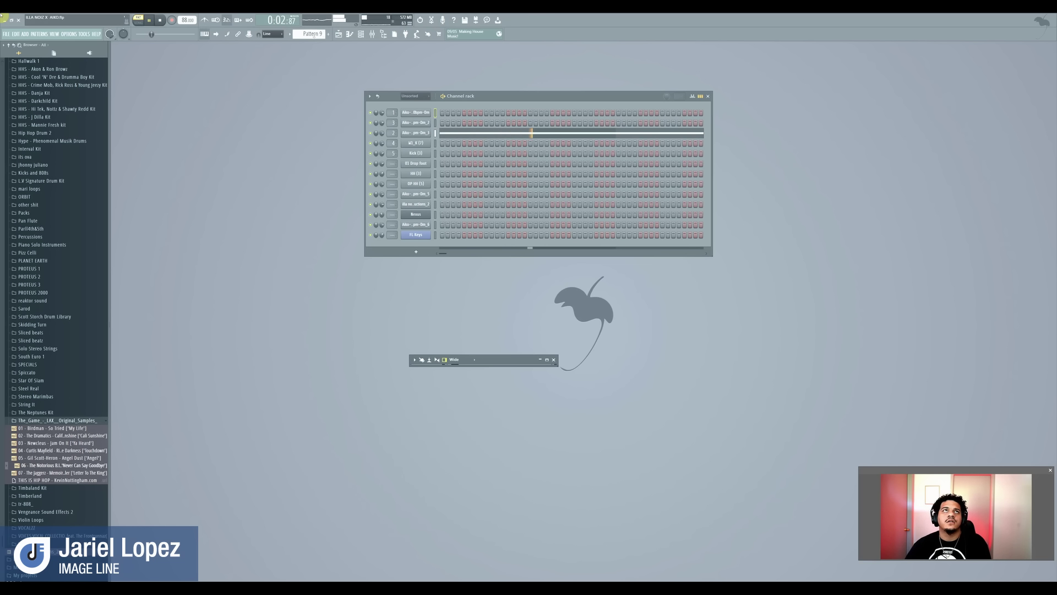
key(space)
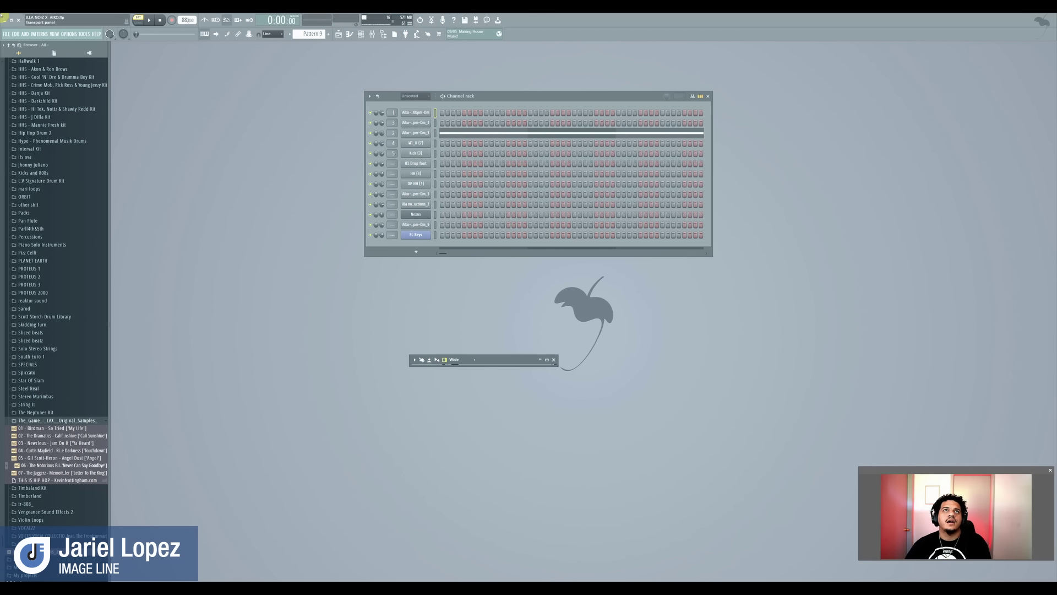
Maximize the mixer and load Effector into the first effect slot of the Master track.
click(372, 34)
click(372, 34)
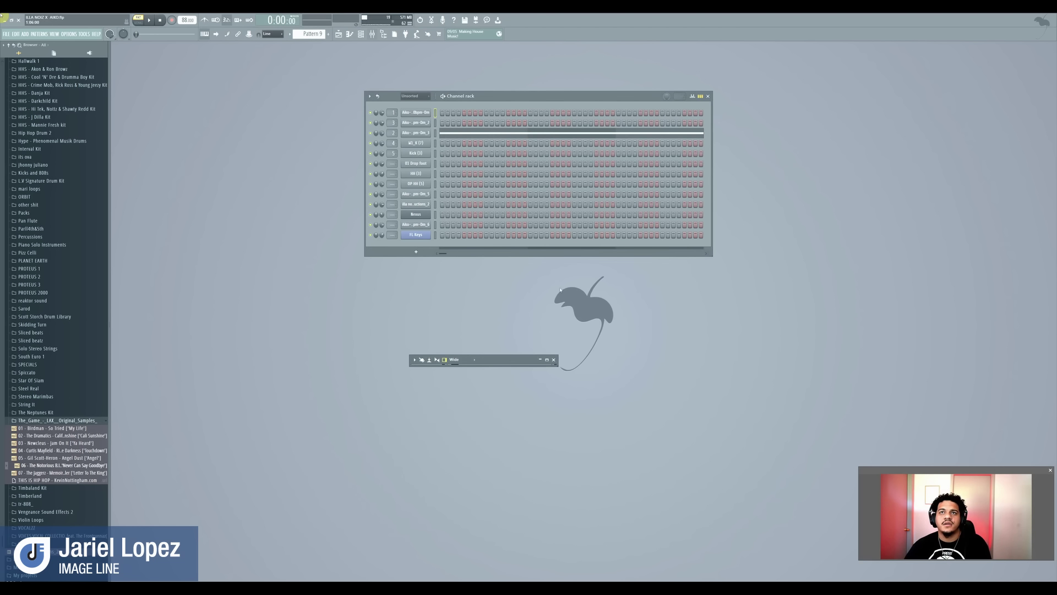
click(547, 360)
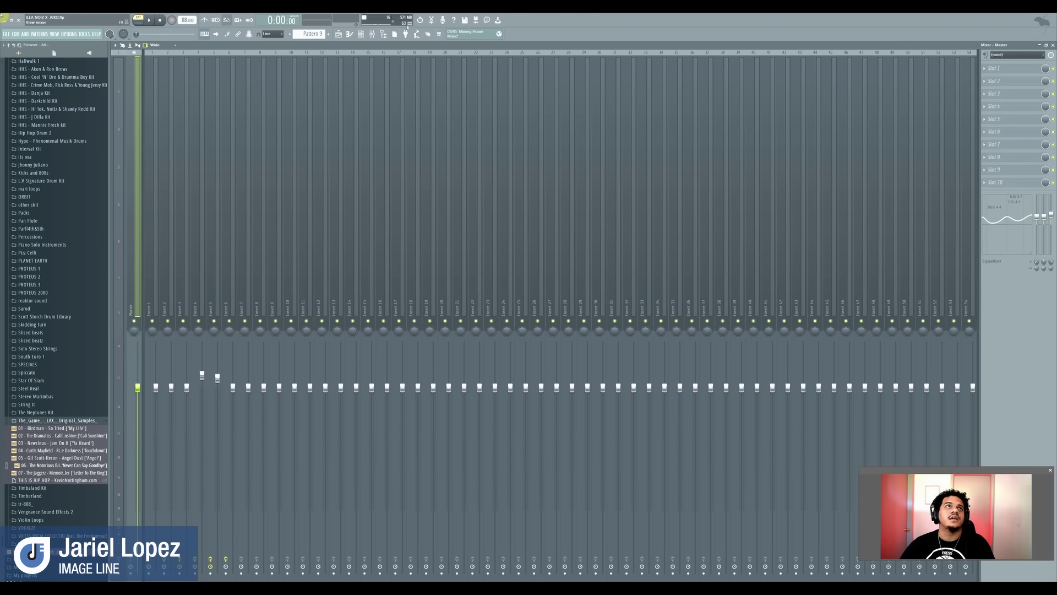
click(988, 69)
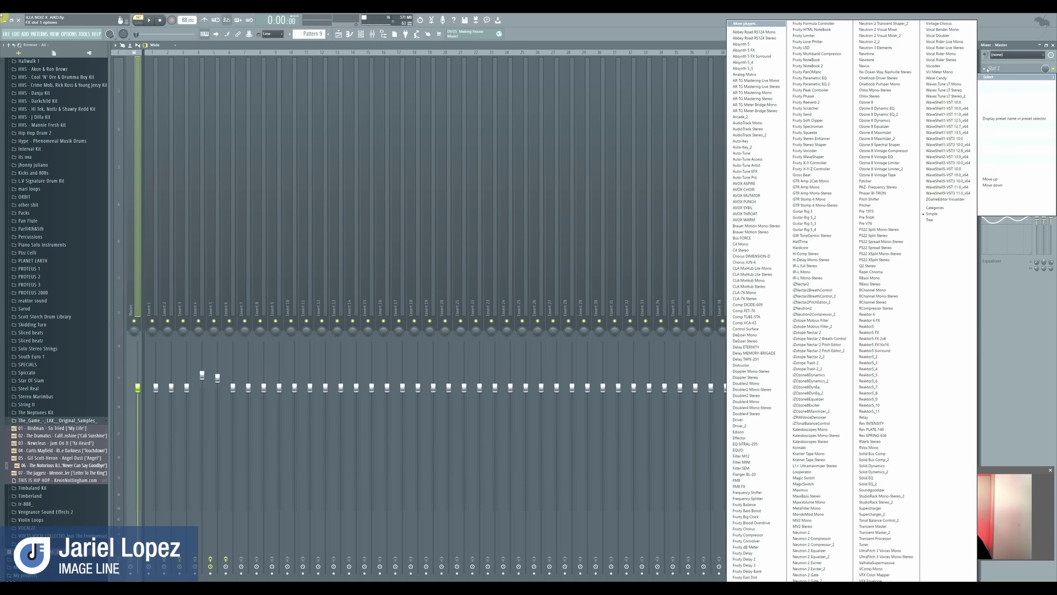
key(e)
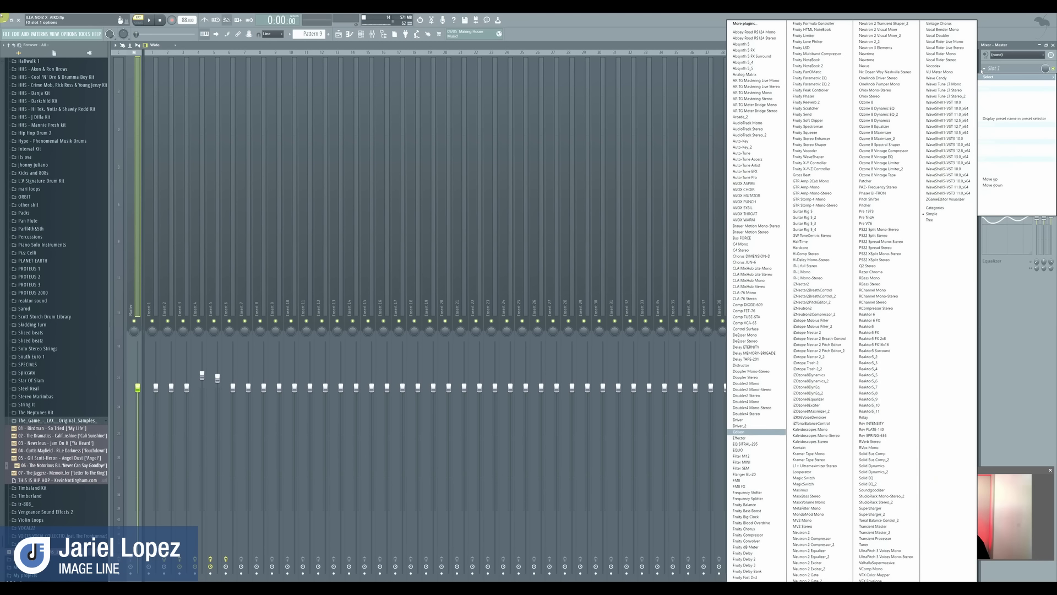
click(748, 438)
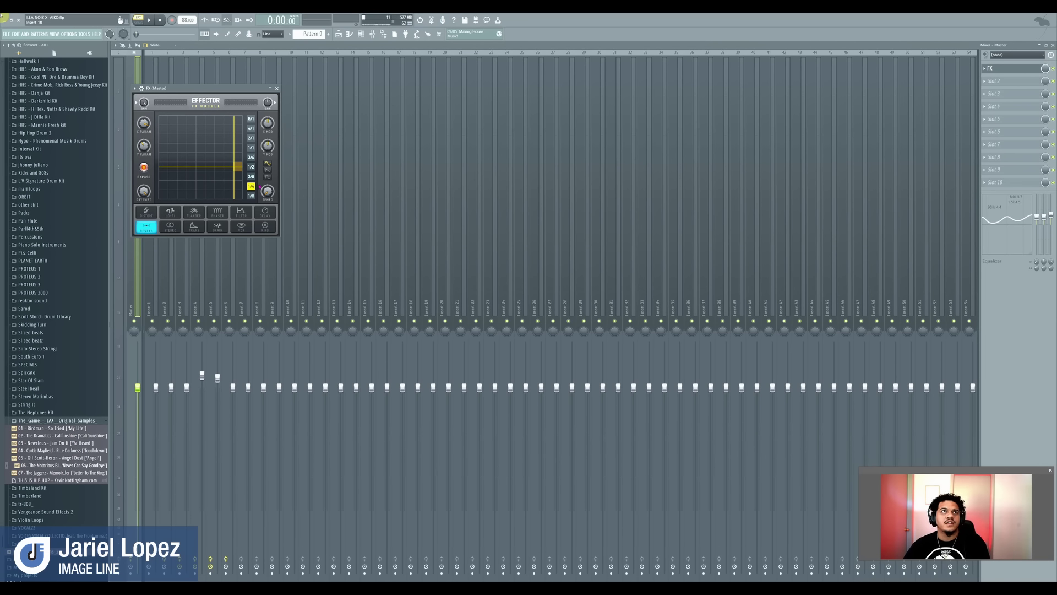
Switch back to song mode and play the arrangement from bar 5 in the maximized playlist.
click(137, 21)
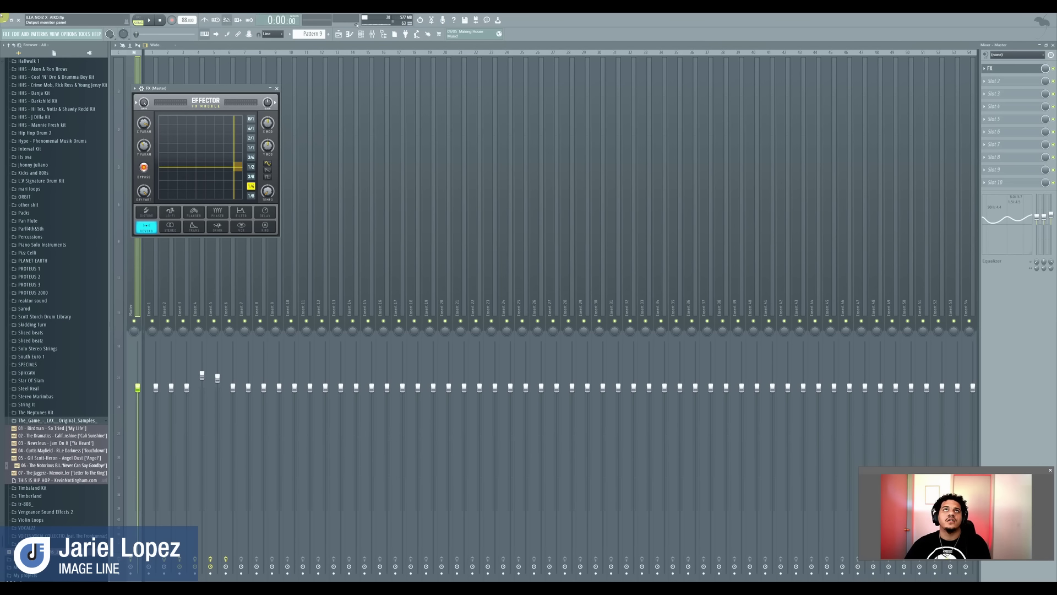
click(339, 35)
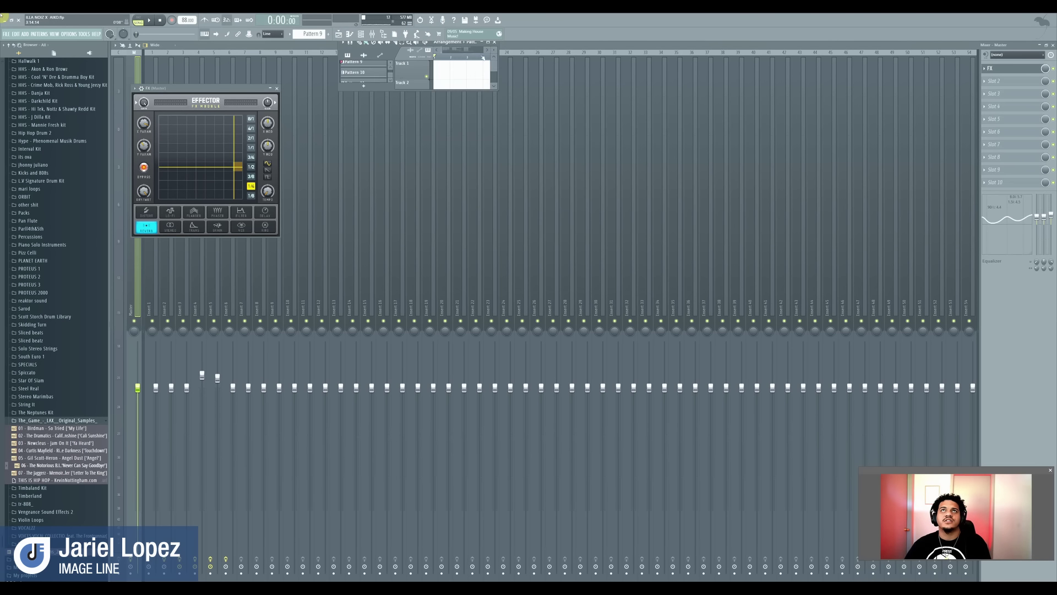
click(489, 46)
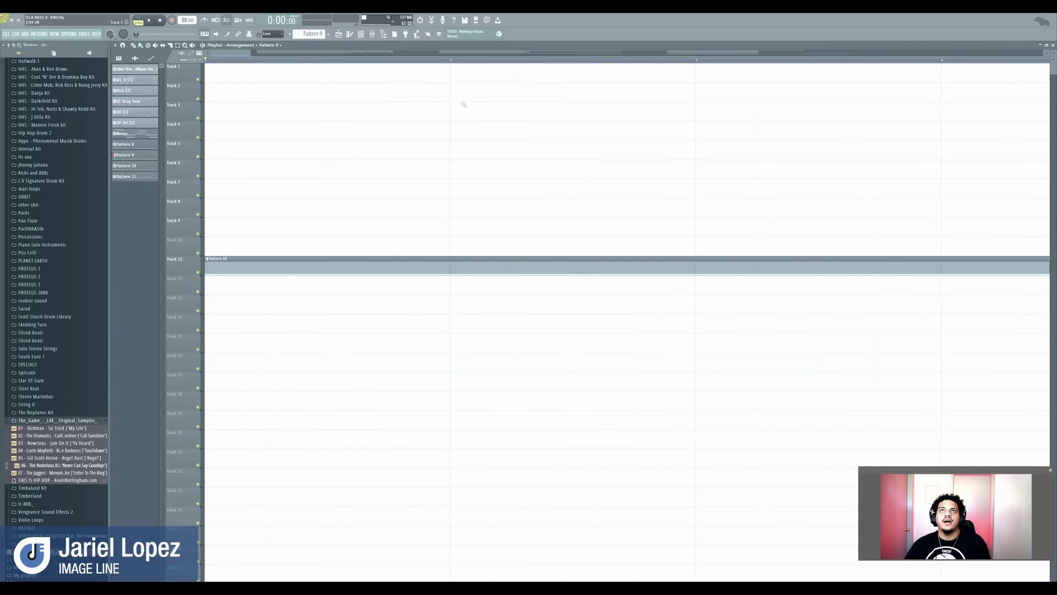
scroll(288, 151, down, 8)
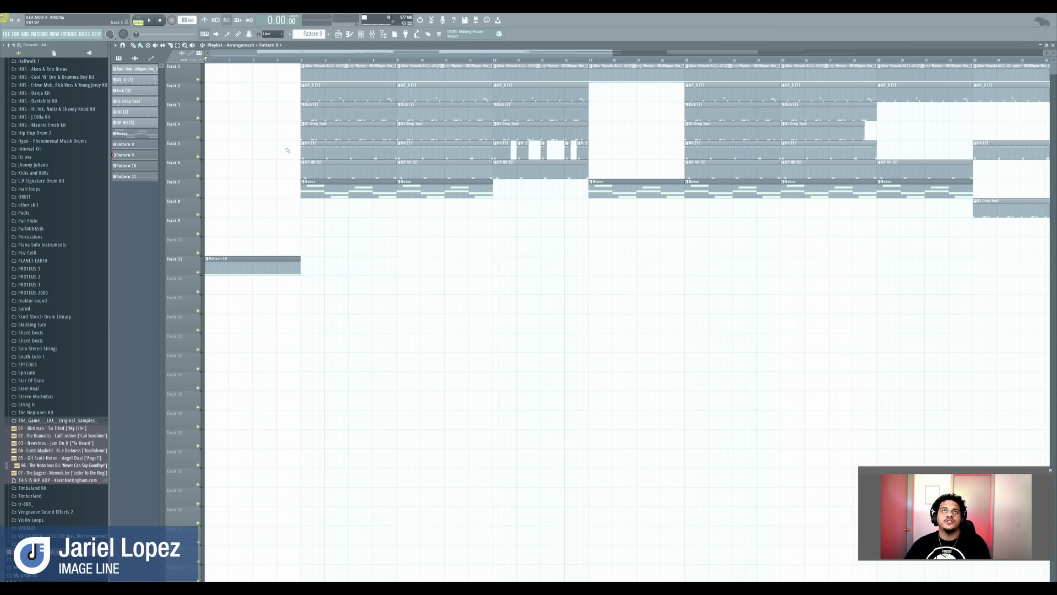
click(301, 60)
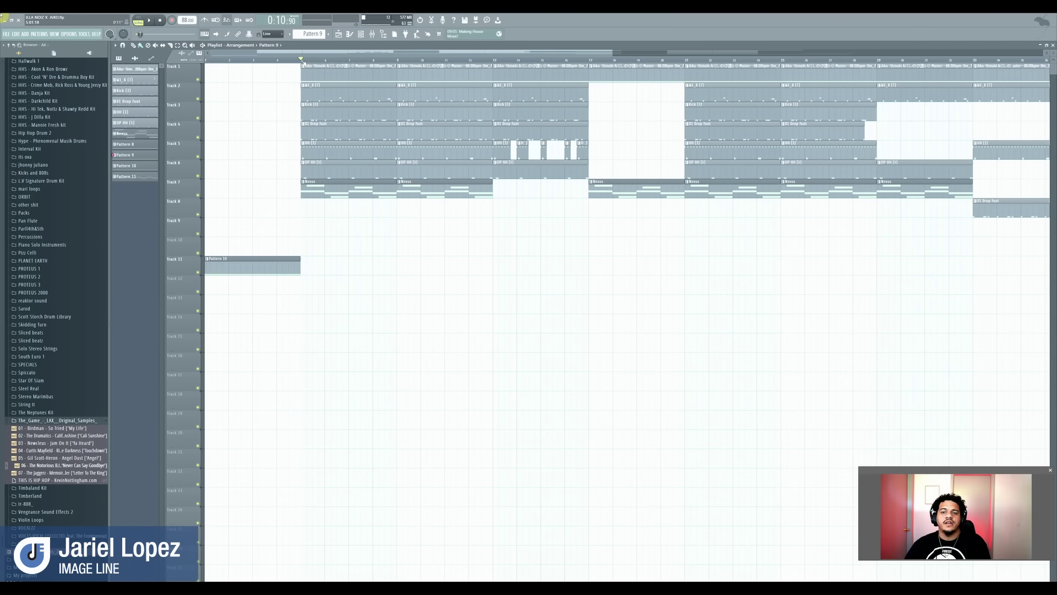
key(space)
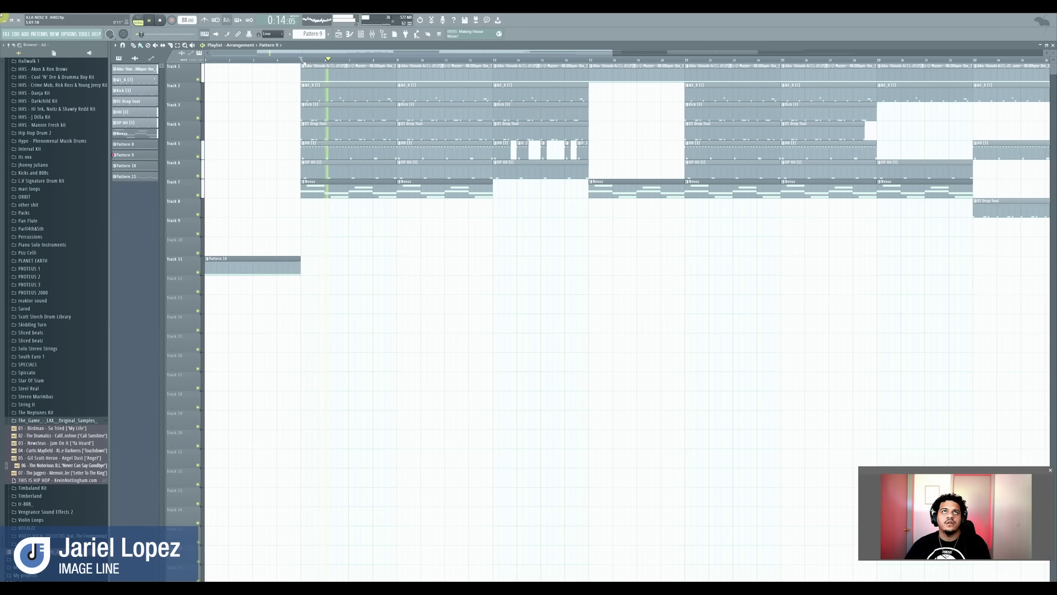
Return to the mixer, stop playback and reopen Effector from the Master track.
key(F9)
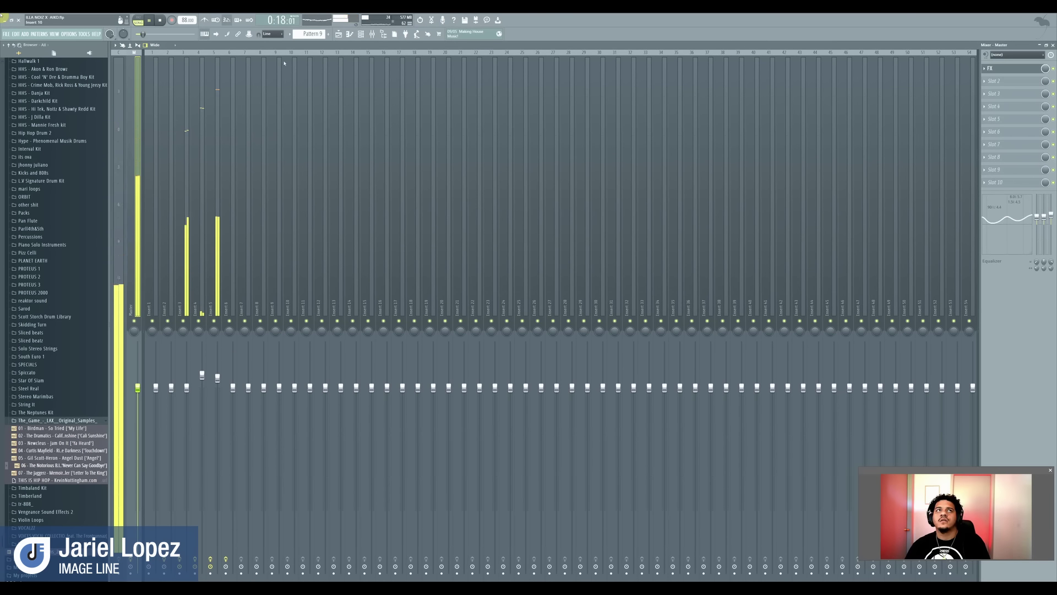
key(space)
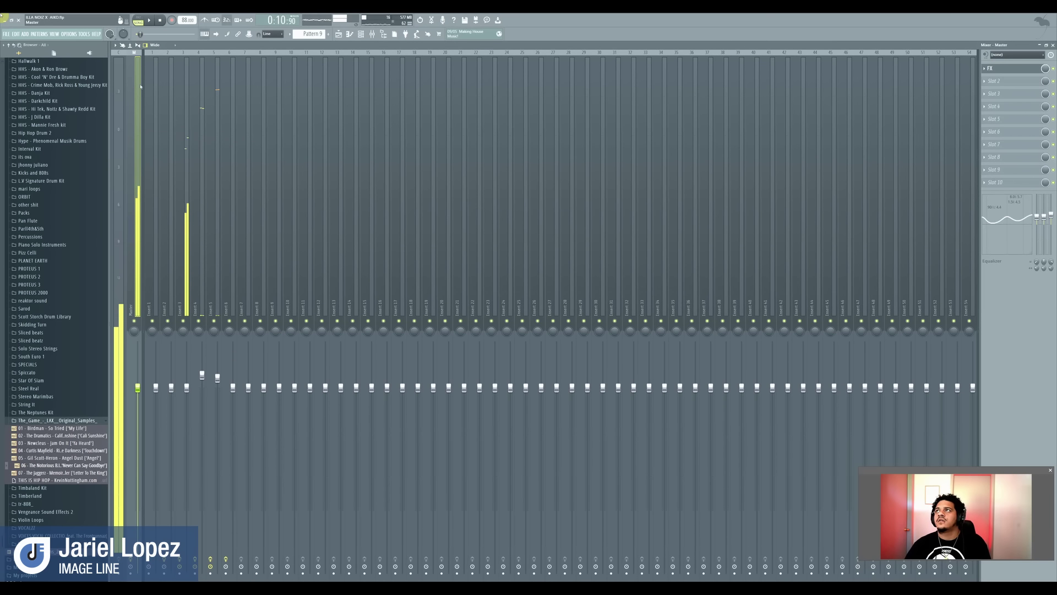
click(999, 68)
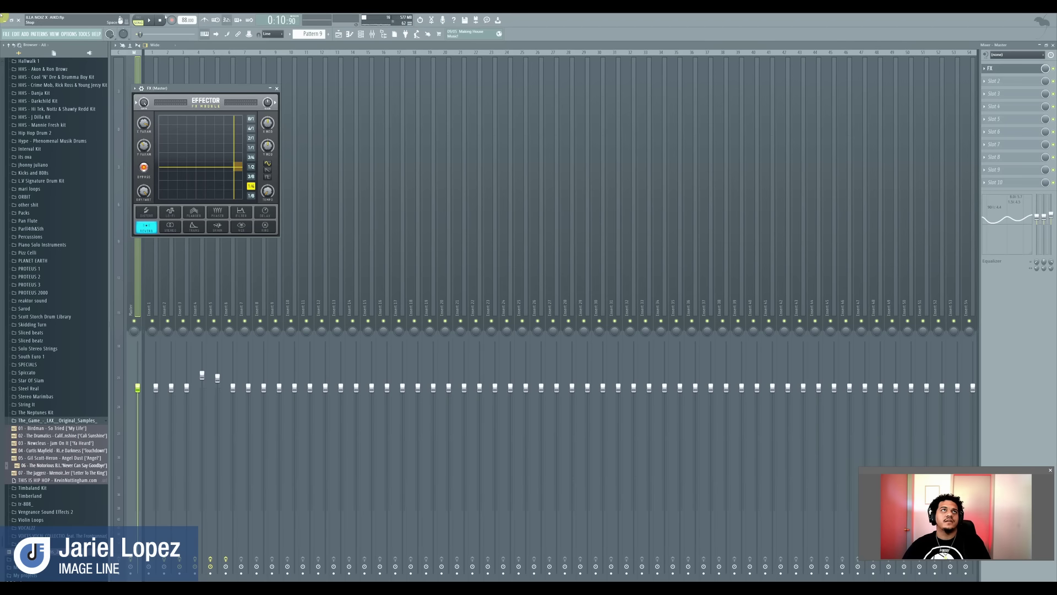
Play the song while trying Effector's reverb at several XY pad positions, set the modulation rate to 3/8, and stop playback.
key(space)
click(182, 149)
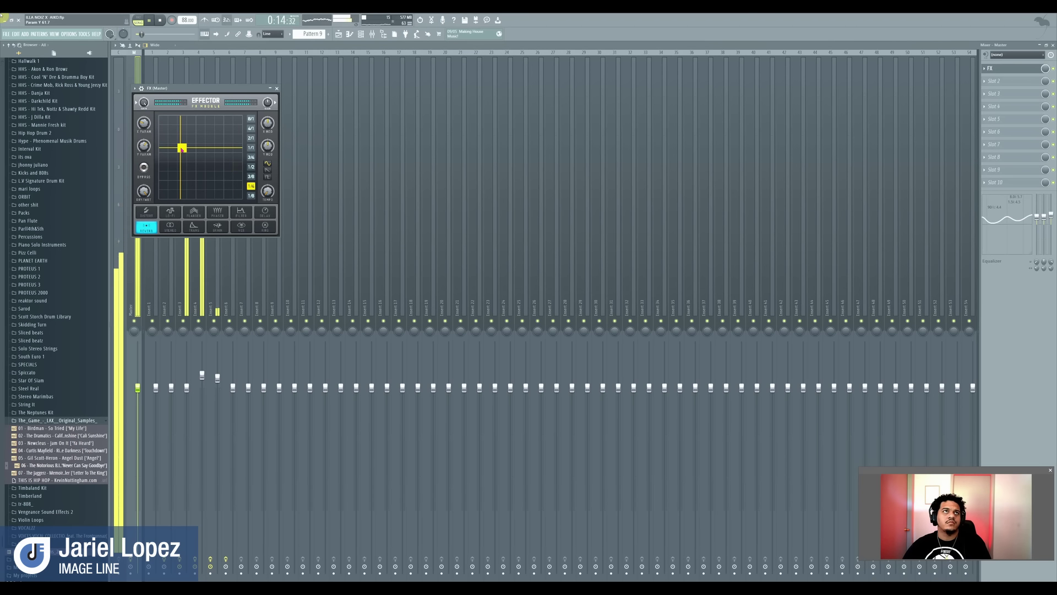
drag(182, 149, 201, 167)
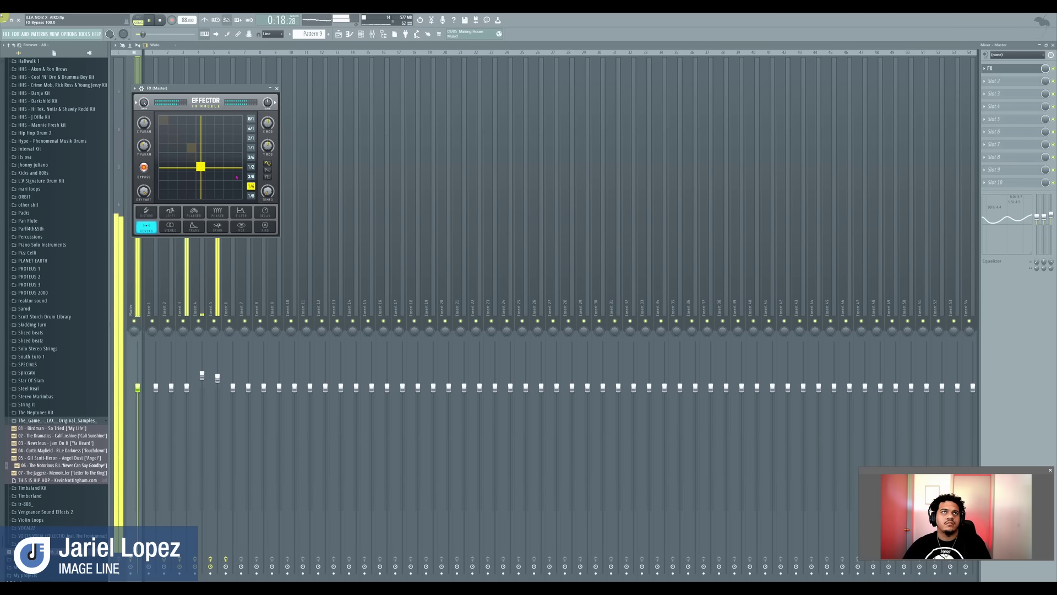
click(198, 159)
key(space)
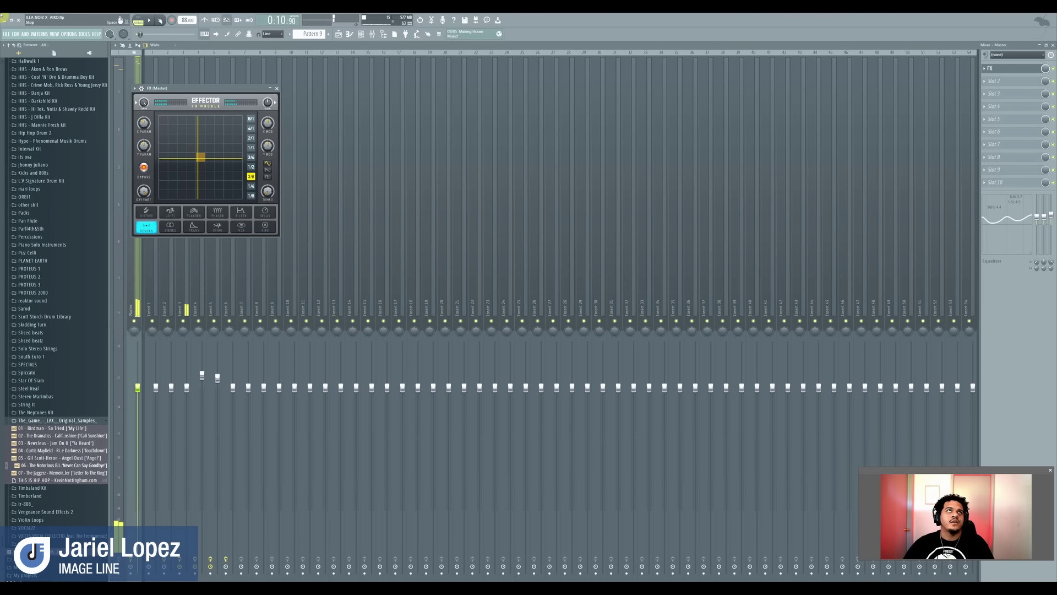
click(159, 20)
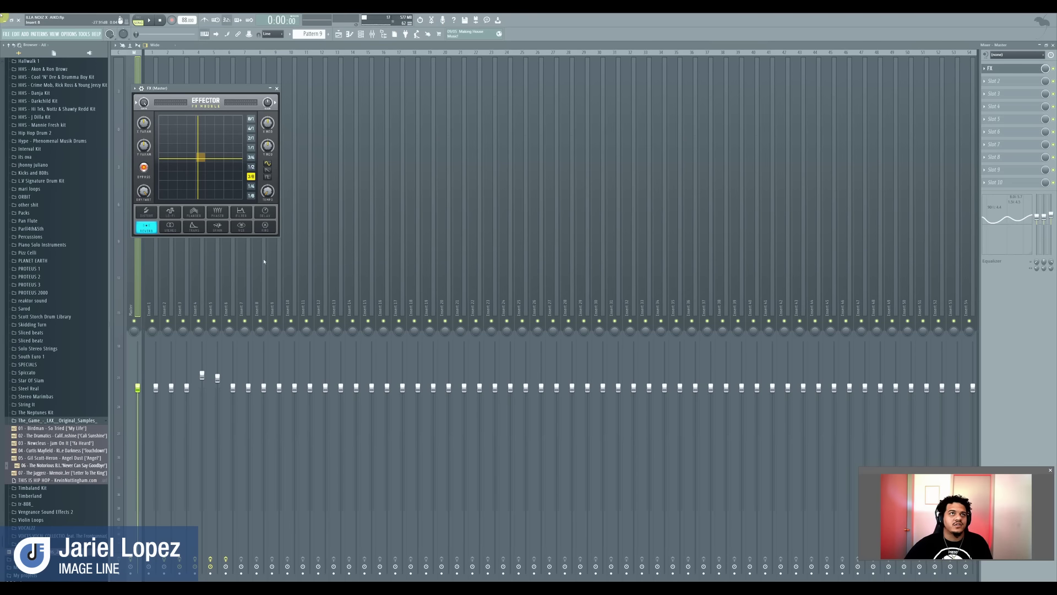
Switch Effector to the Grain effect and restart the song from the beginning.
click(216, 229)
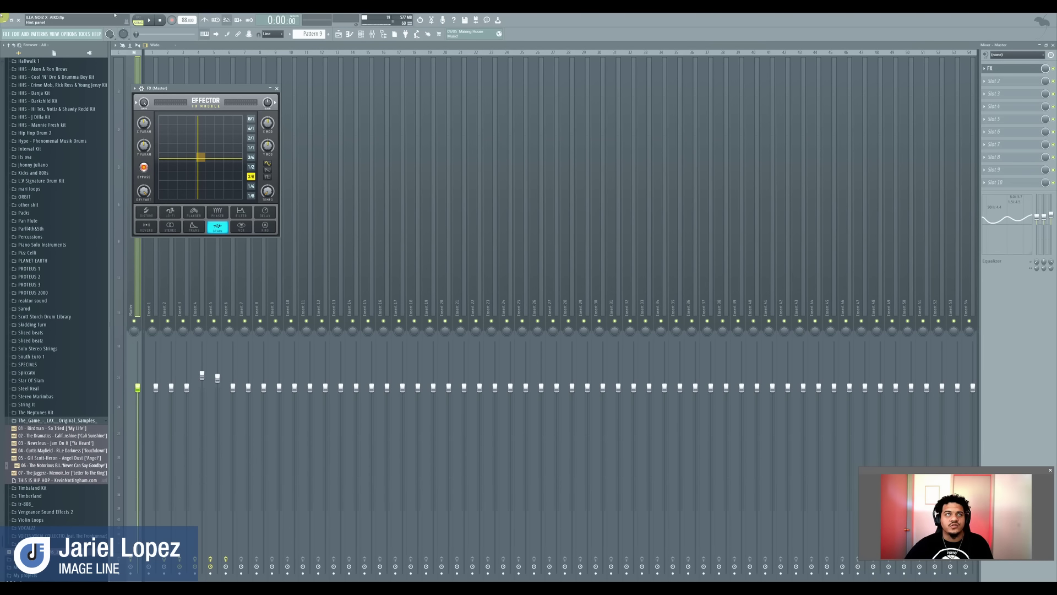
key(space)
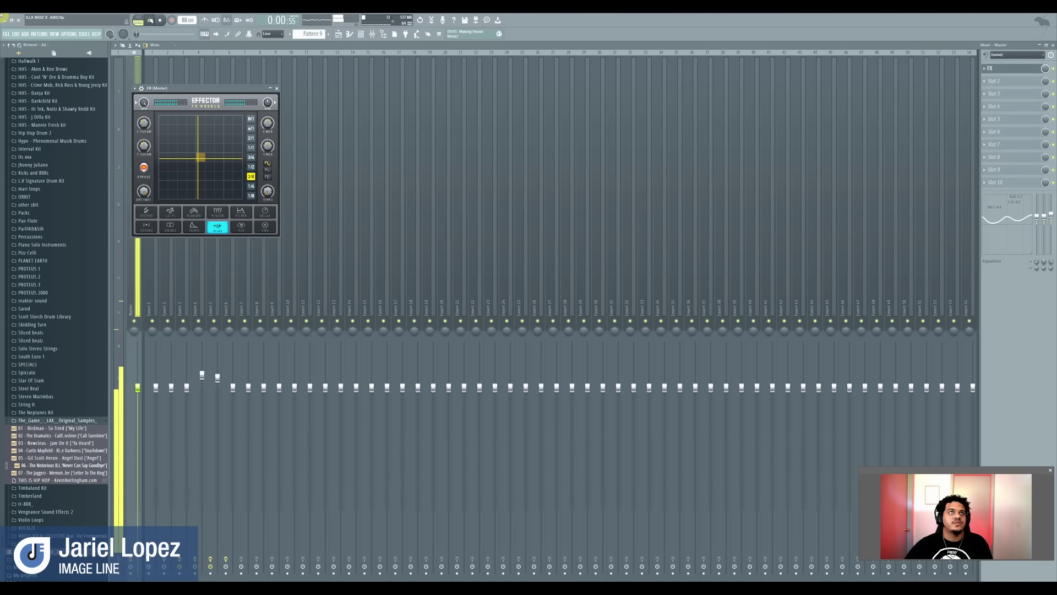
click(158, 20)
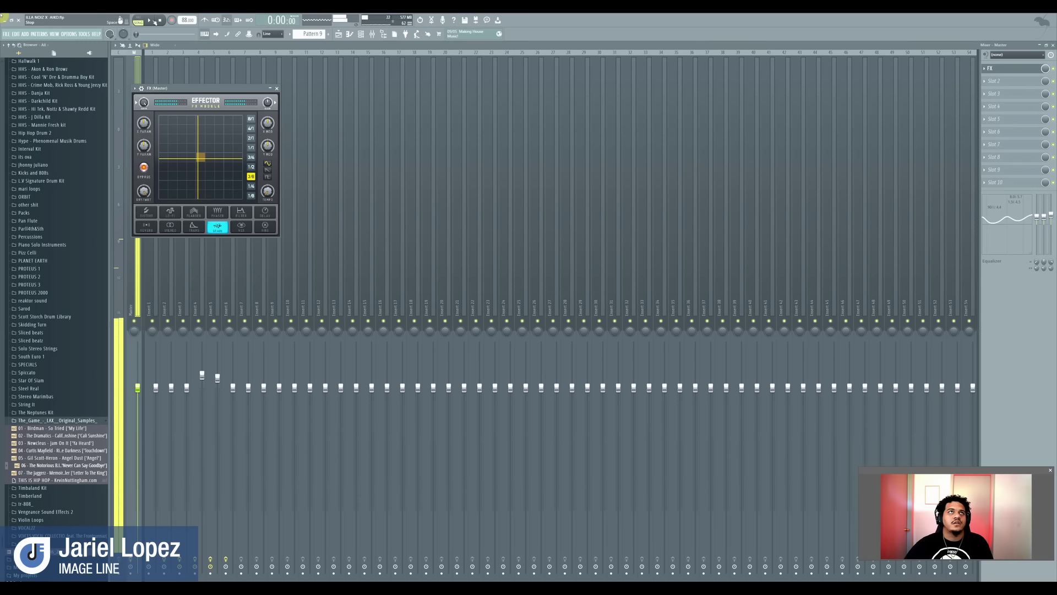
key(space)
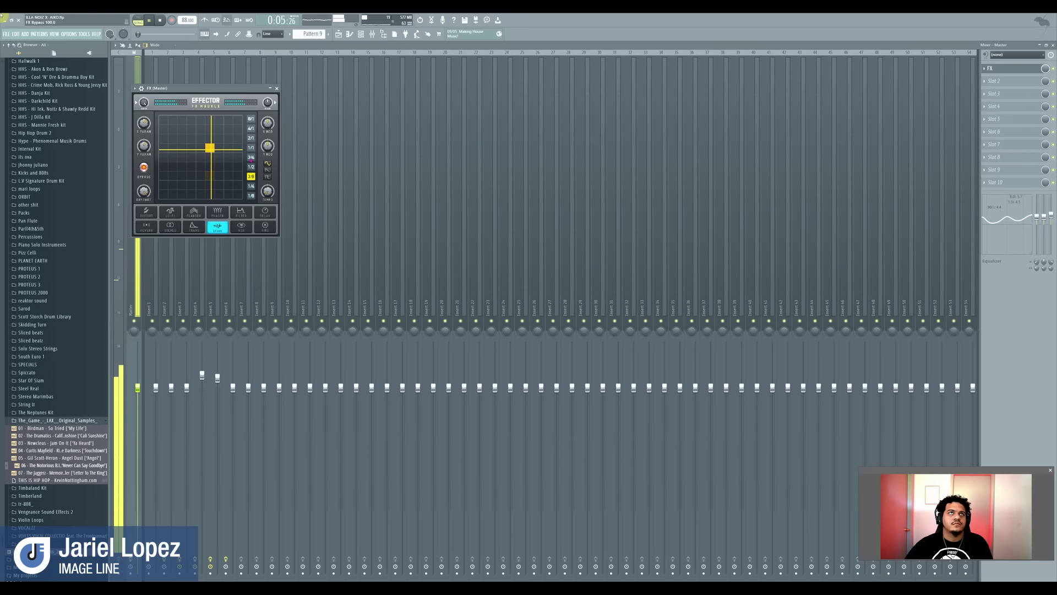
Try the Grain effect at different XY pad positions during playback, with the modulation rate at 3/4 and then 3/8.
click(251, 158)
click(196, 140)
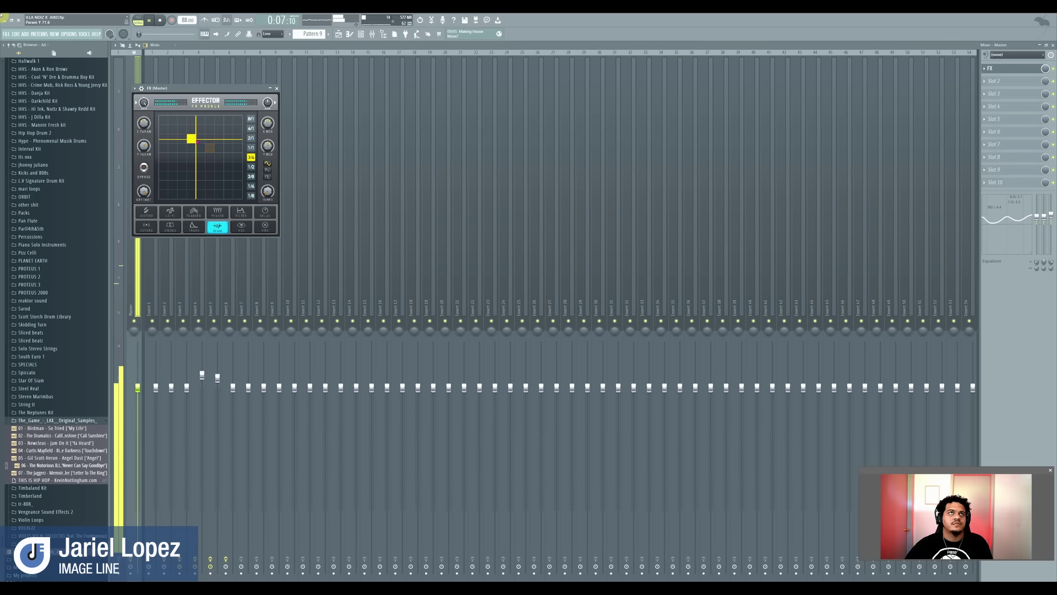
click(144, 167)
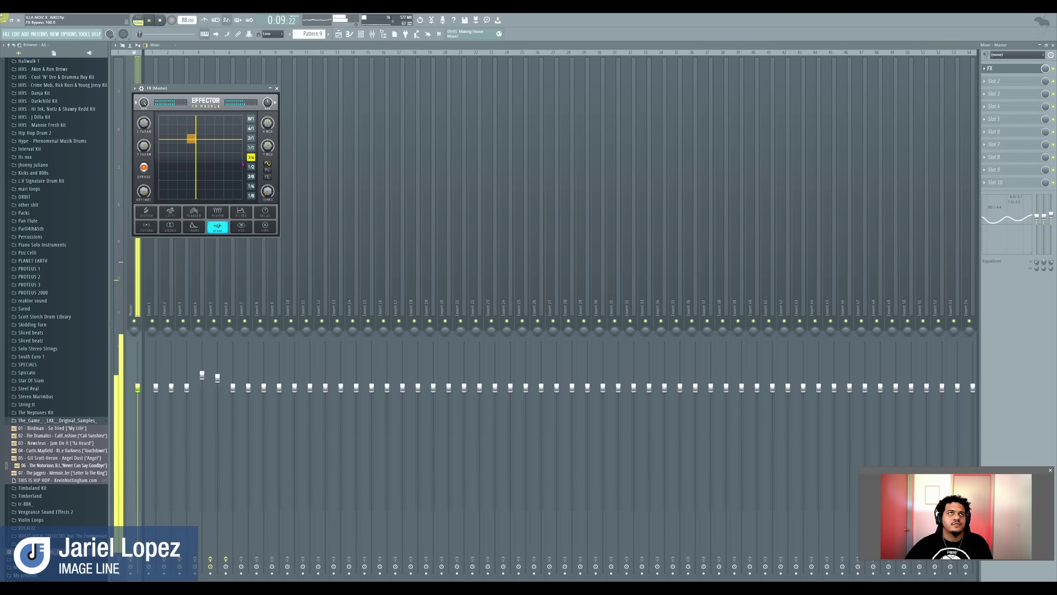
click(251, 176)
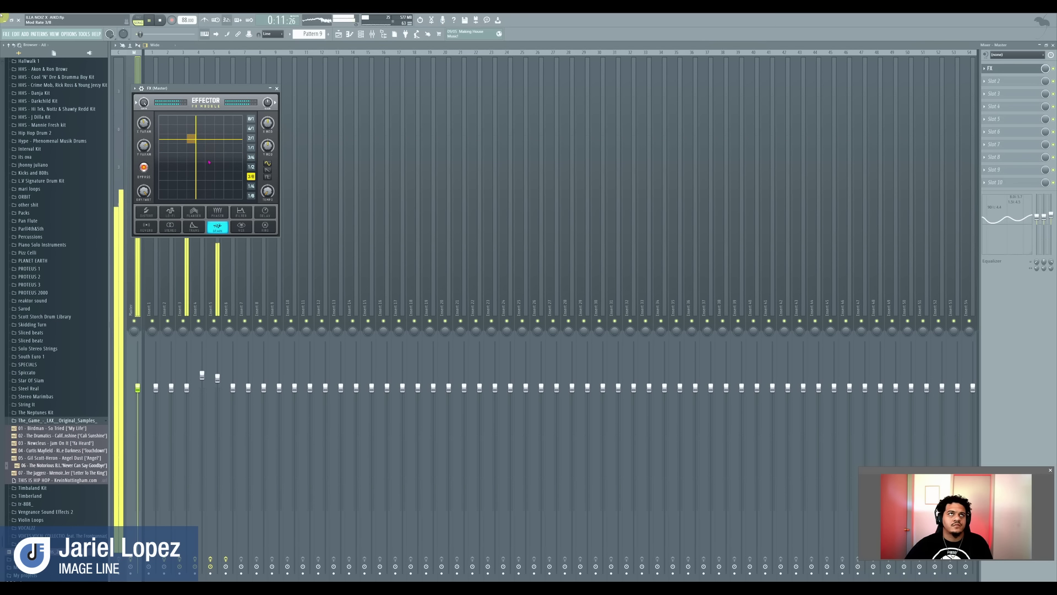
click(207, 158)
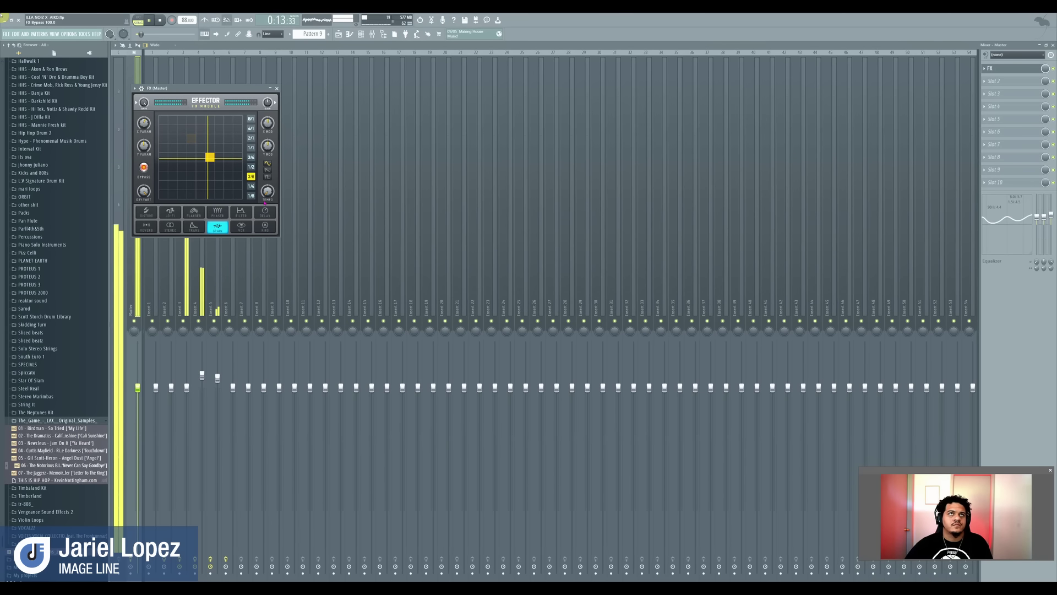
Set Effector's modulation rate to 1/4, try lower XY pad positions with the Grain effect, then briefly restart and stop playback.
click(251, 187)
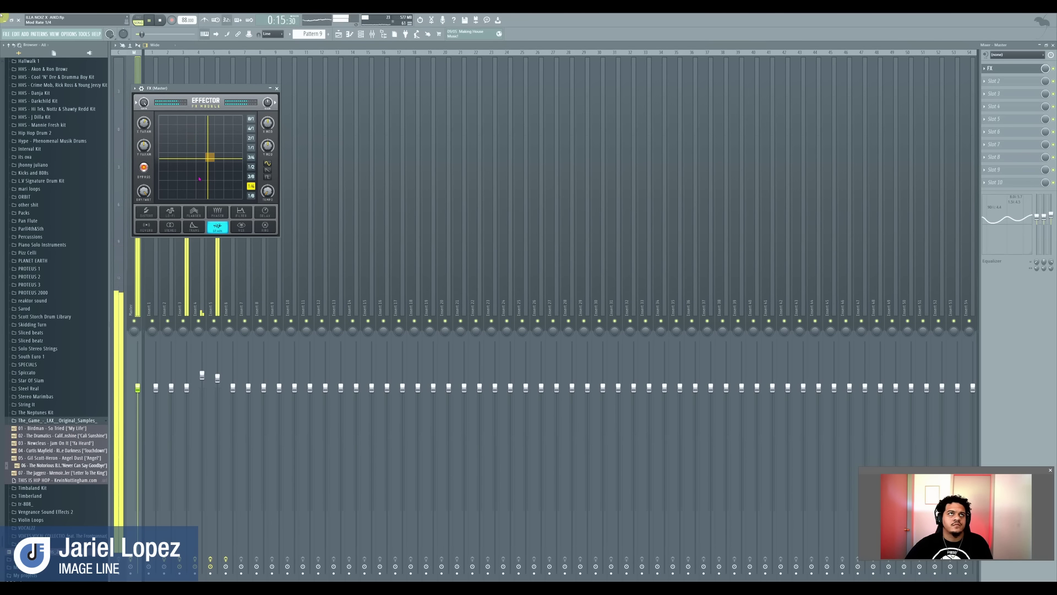
click(199, 176)
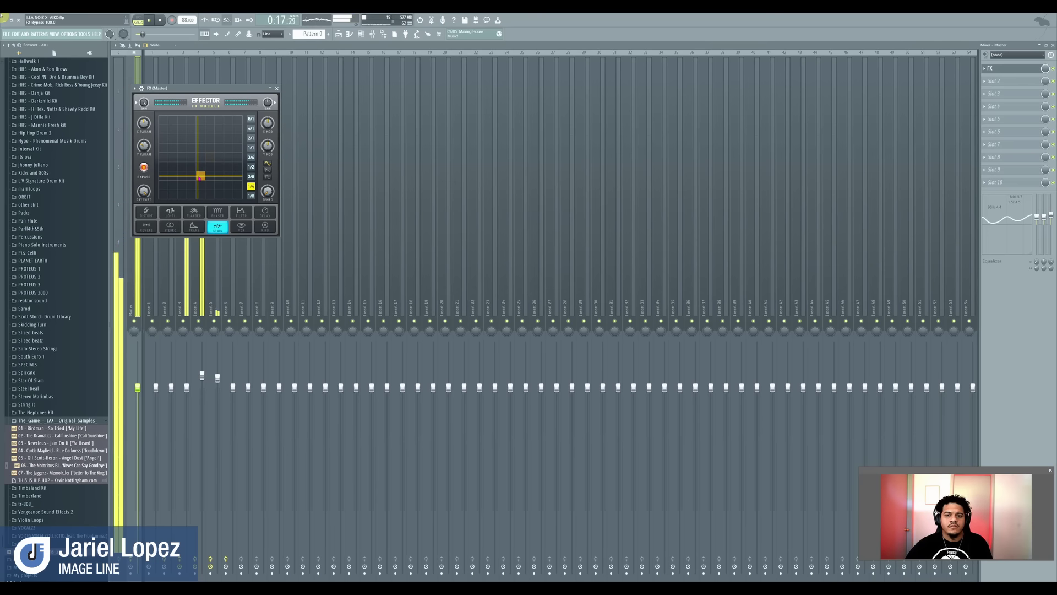
click(185, 177)
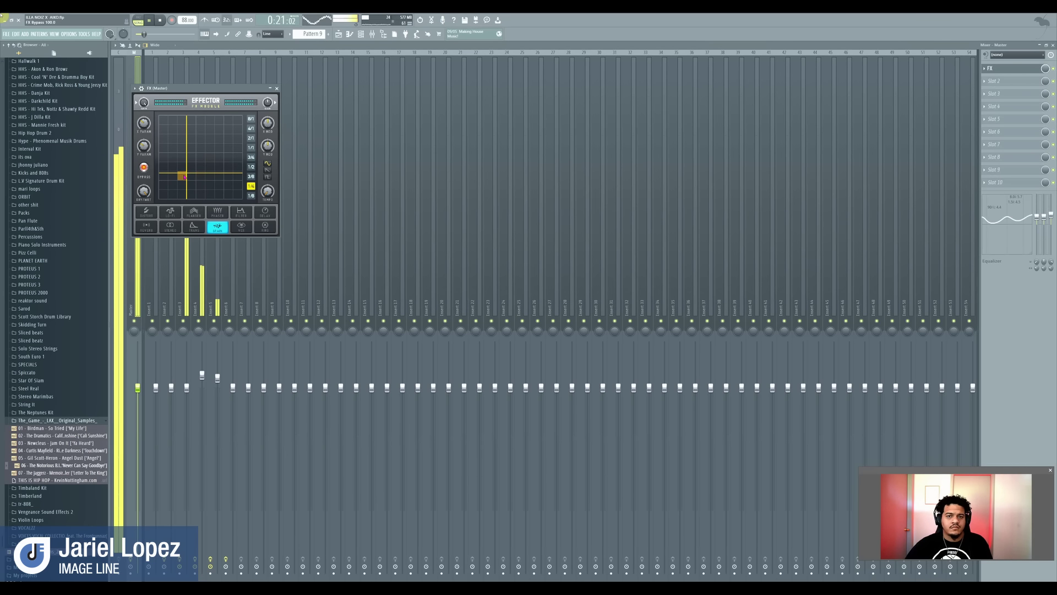
key(space)
key(space)
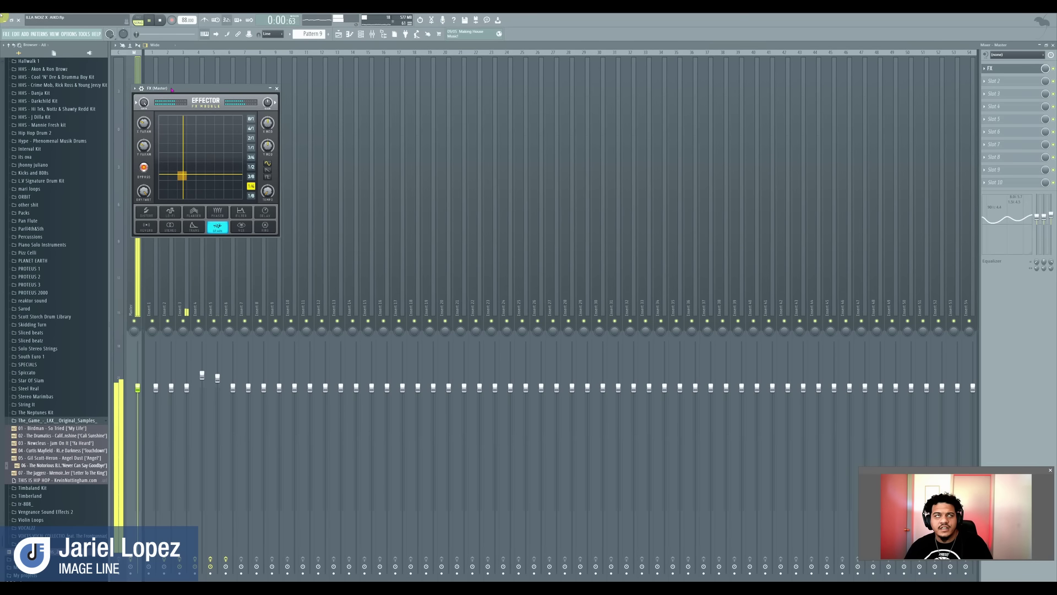
key(space)
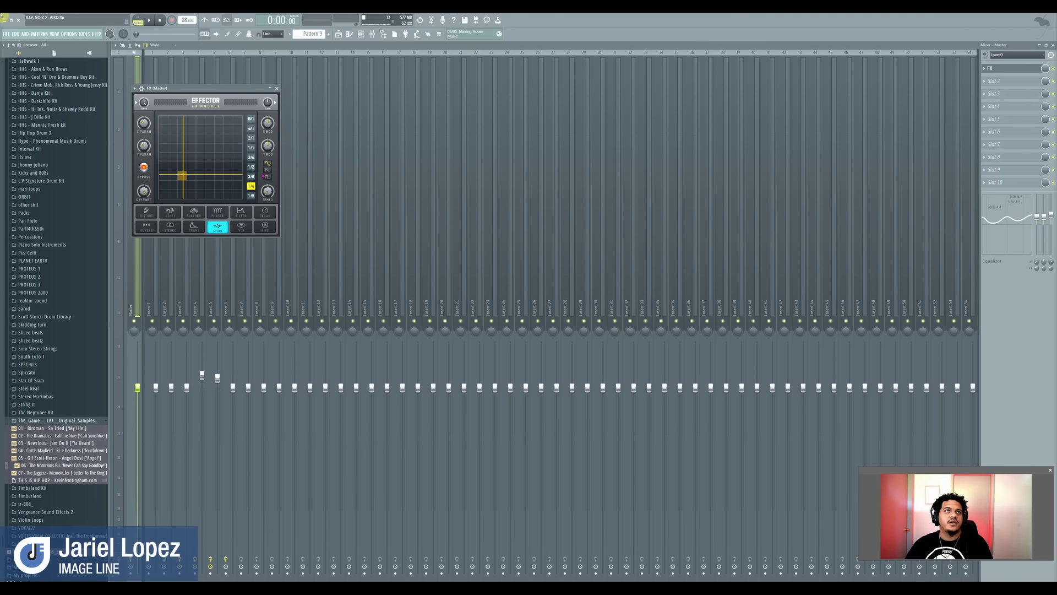
Minimize the mixer to reveal the playlist and start playing the song from about bar 5.
click(1046, 44)
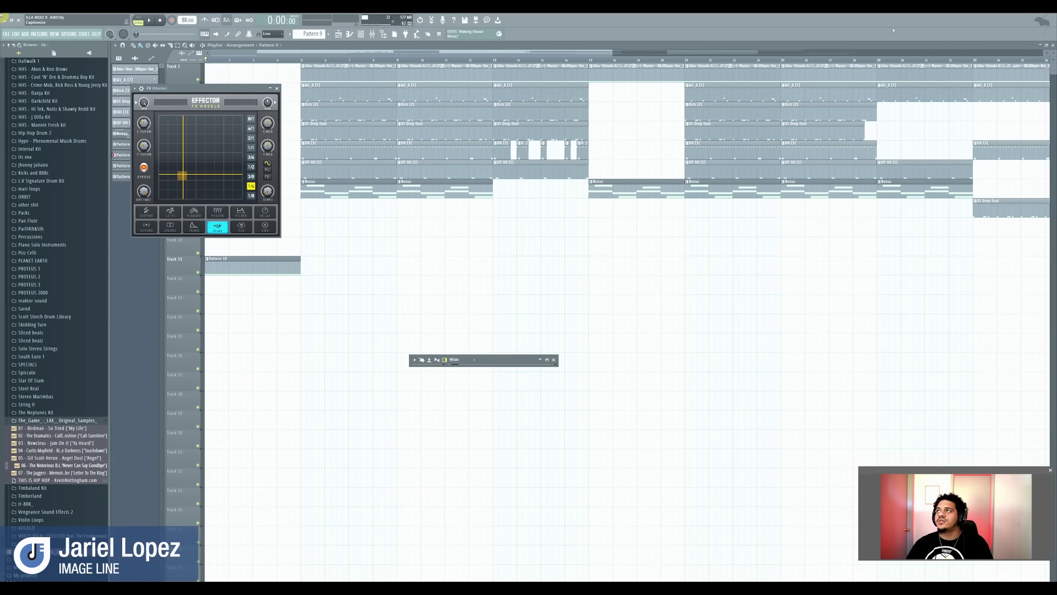
click(303, 60)
mouse_move(344, 65)
mouse_down()
mouse_move(302, 62)
mouse_move(318, 64)
mouse_up()
key(space)
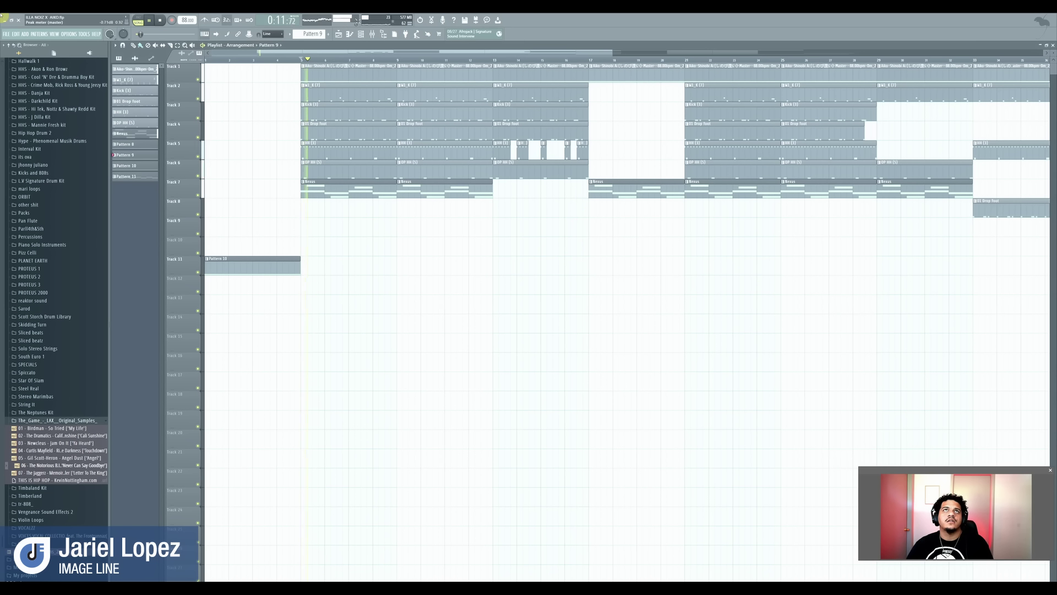
Bring back the maximized mixer, reopen Effector from the Master track, try Grain near the XY pad's lower edge, and stop playback.
click(373, 34)
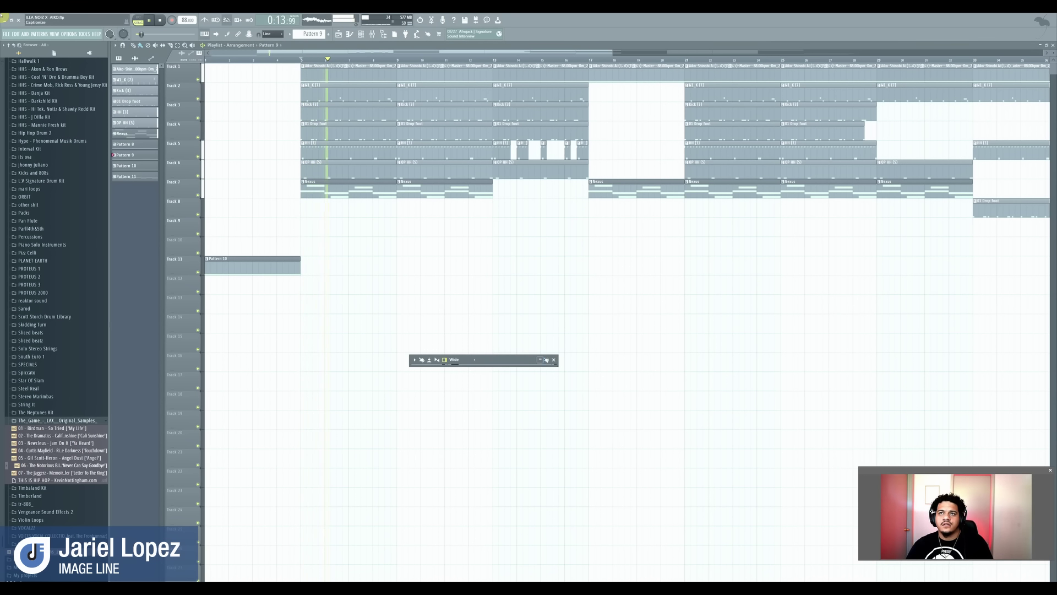
click(546, 360)
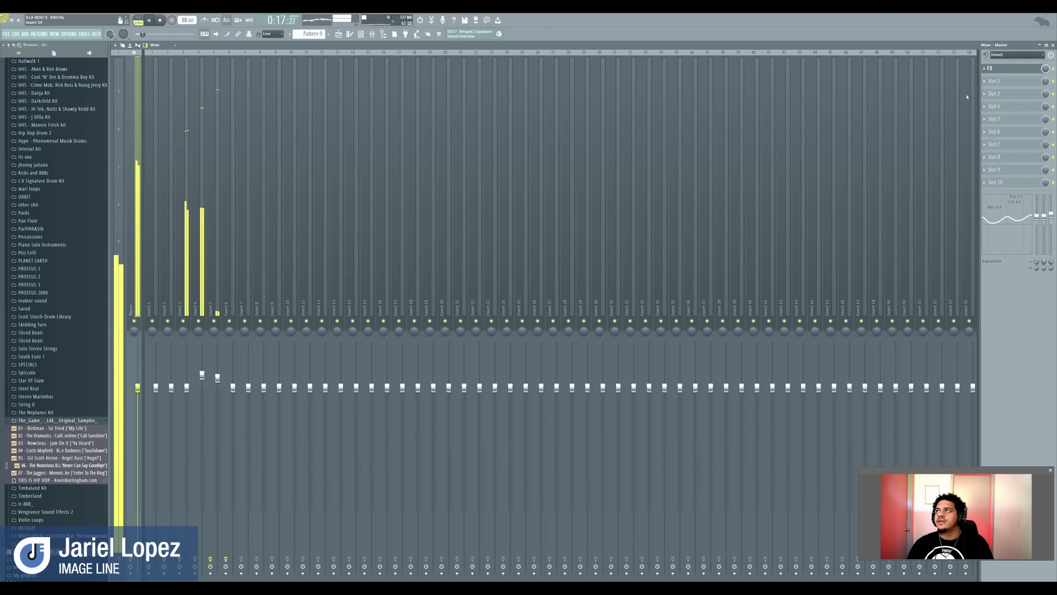
click(997, 68)
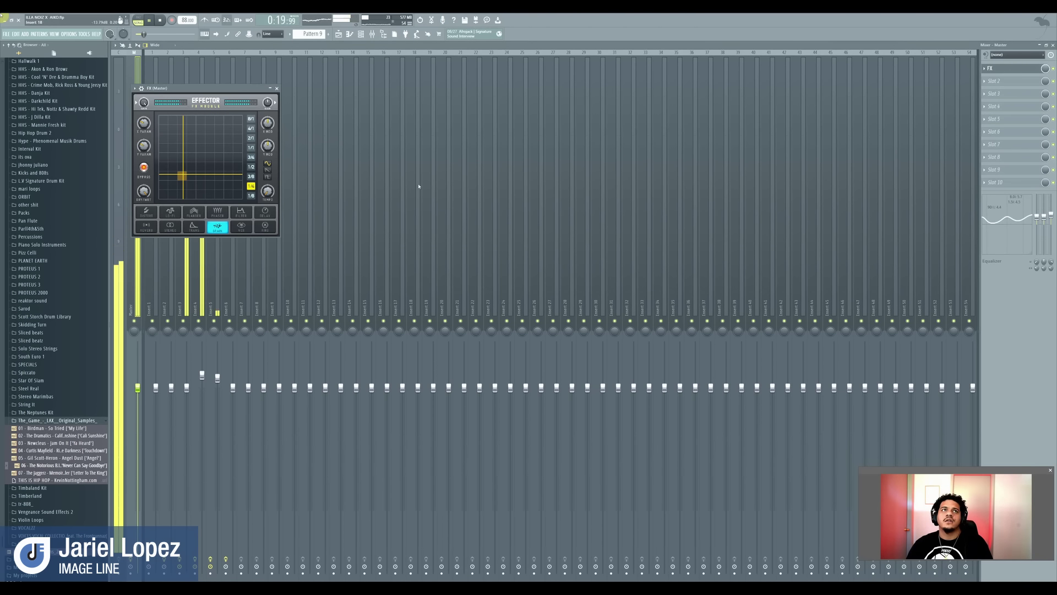
drag(218, 179, 218, 186)
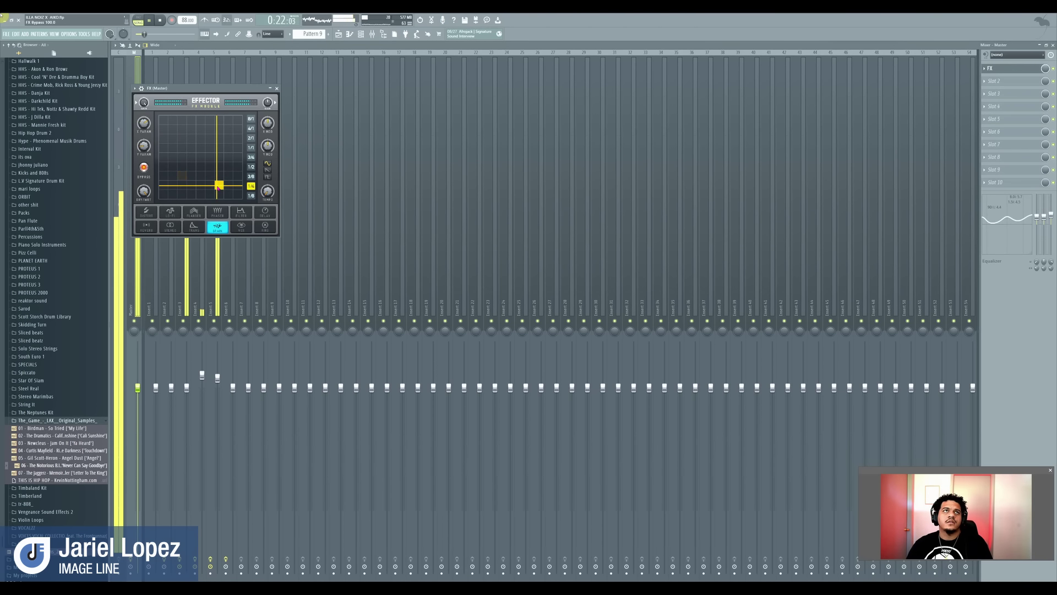
click(218, 187)
click(160, 19)
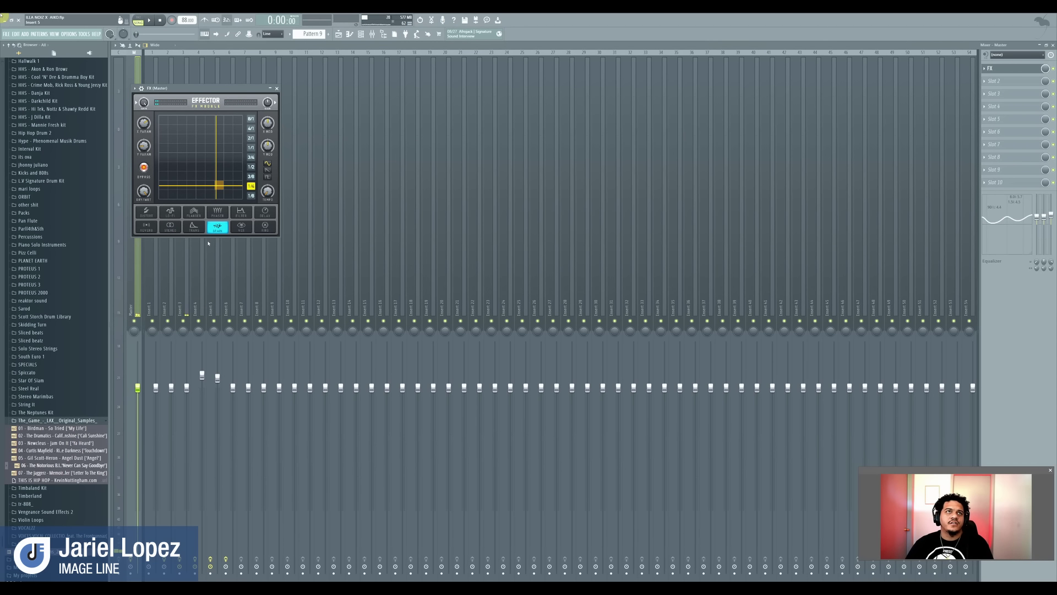
Switch Effector to the Phaser effect, play the song while sweeping the XY pad, and stop playback.
click(218, 215)
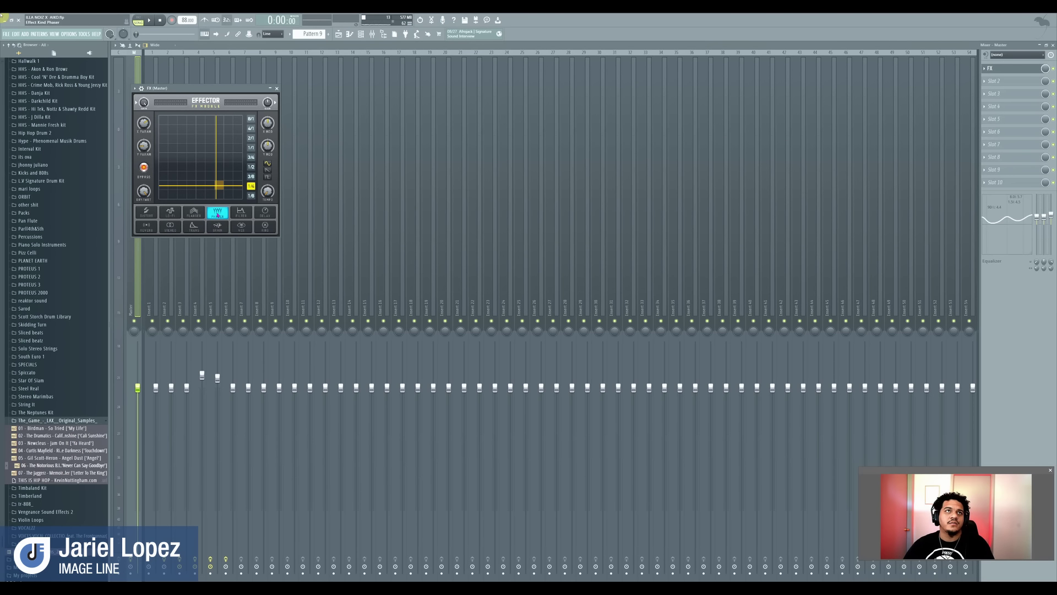
key(space)
drag(226, 156, 197, 142)
key(space)
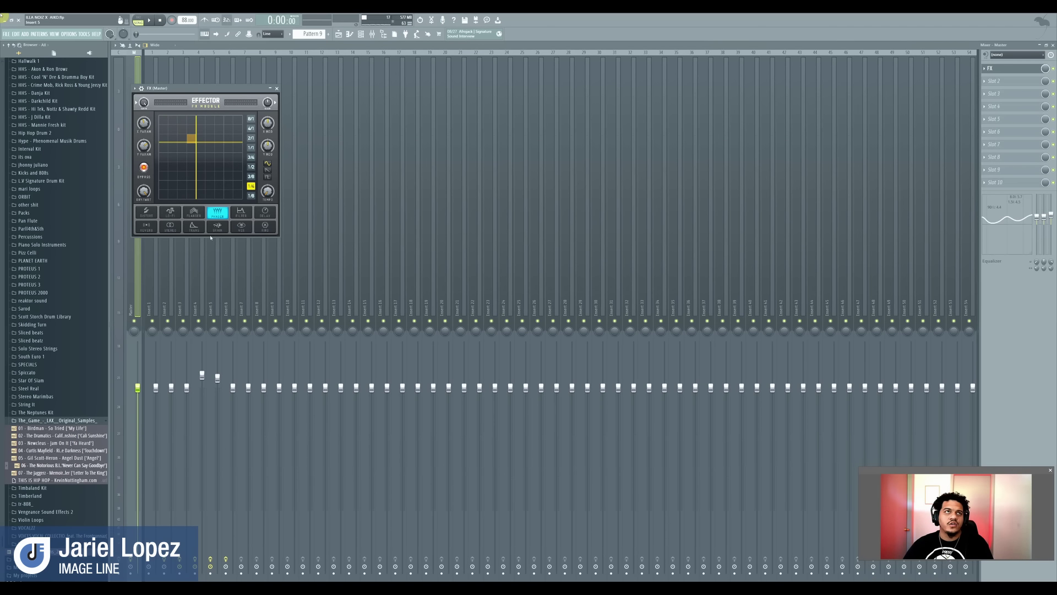
Restart the song and audition Effector's Stereo, Reverb, Distortion and Flanger effects, sweeping the XY pad during playback.
click(154, 24)
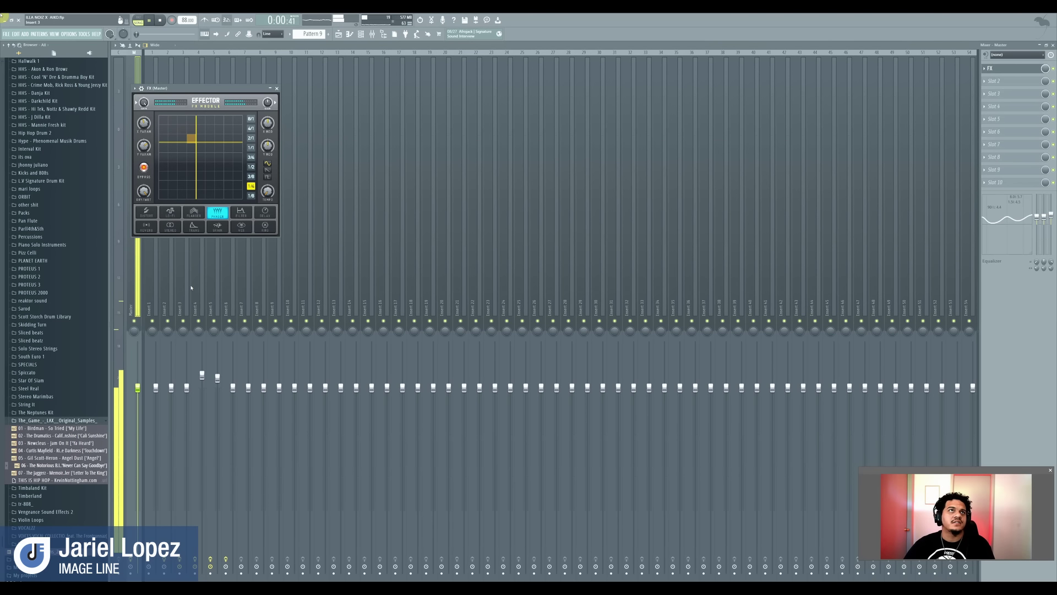
click(171, 228)
drag(186, 166, 222, 196)
click(145, 226)
click(146, 212)
drag(200, 158, 202, 197)
click(194, 212)
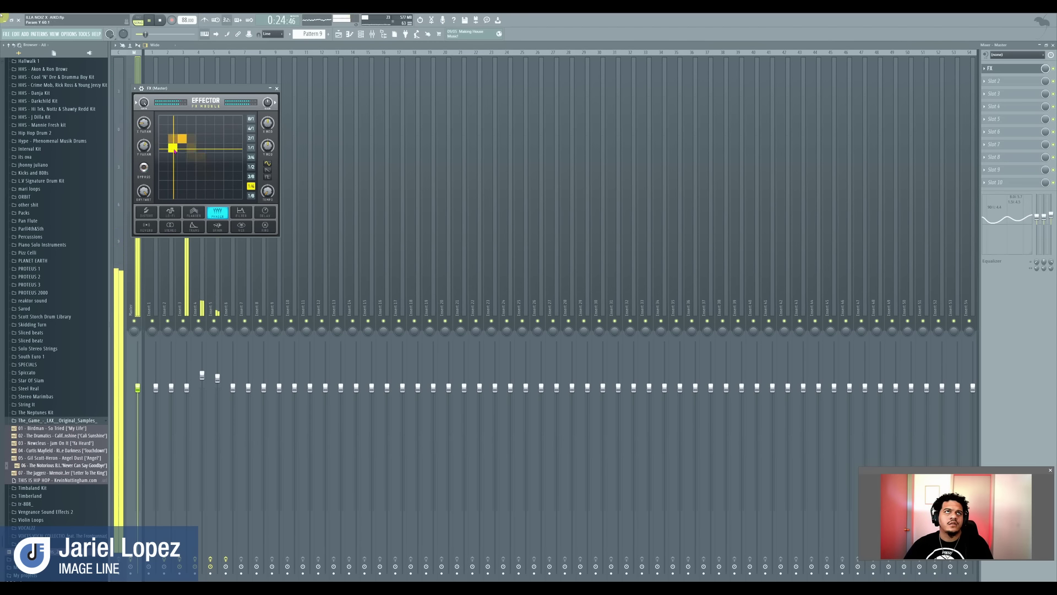
Audition Effector's Filter, Delay and Ring effects at different XY pad positions while the song plays.
click(240, 212)
click(201, 148)
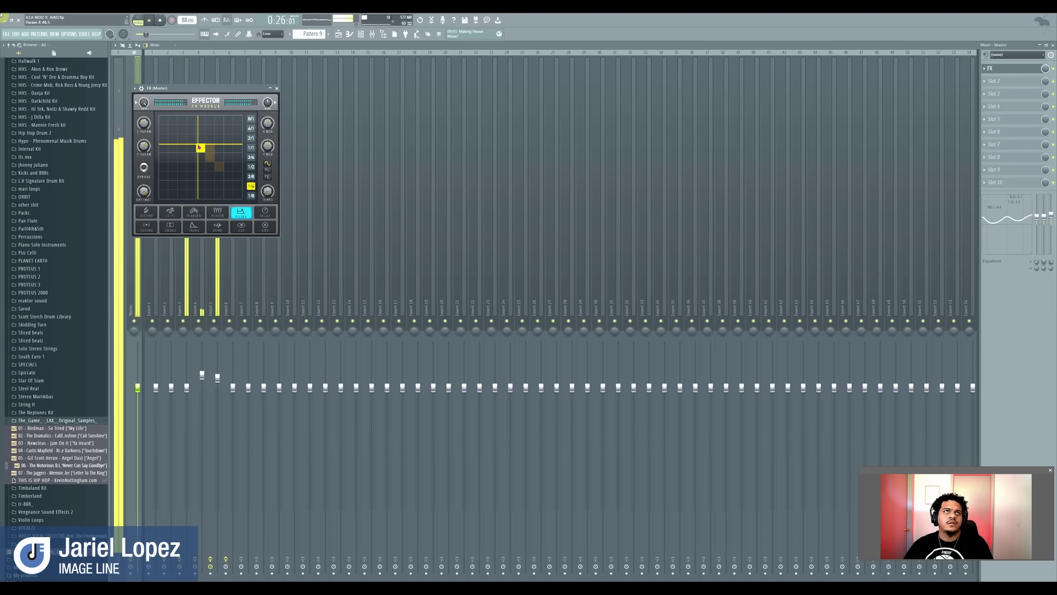
drag(200, 148, 221, 177)
click(264, 213)
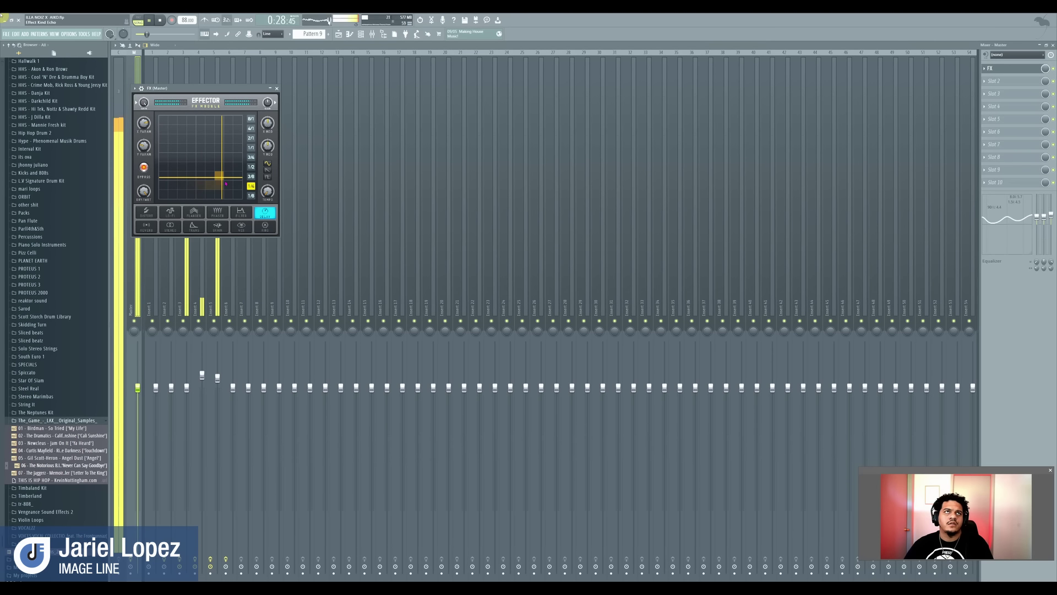
click(265, 227)
click(228, 196)
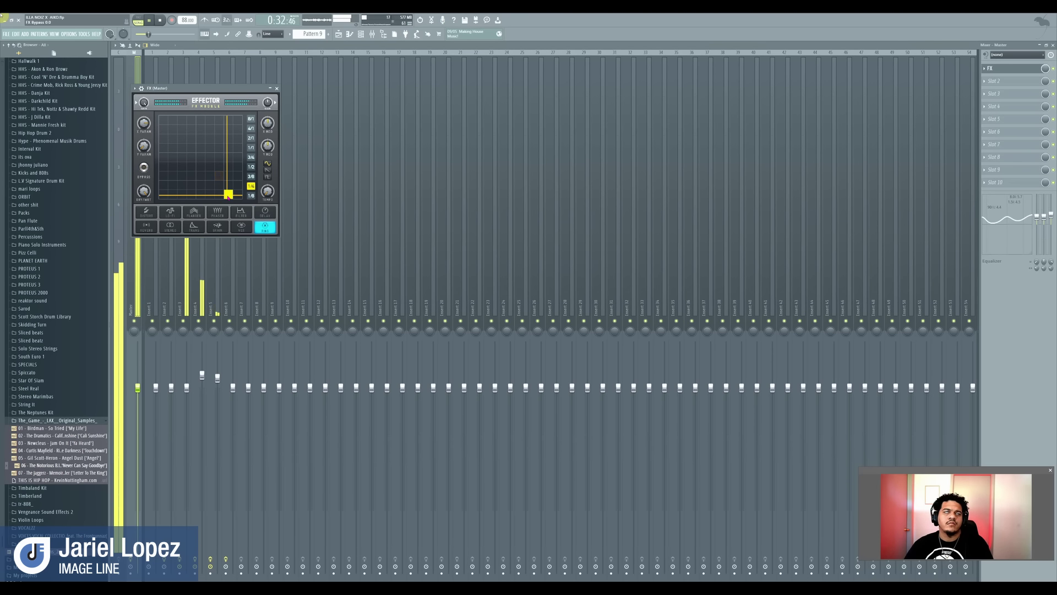
Switch Effector to the Vox effect, sweep its XY pad during playback, and stop the song.
click(241, 227)
drag(228, 194, 197, 179)
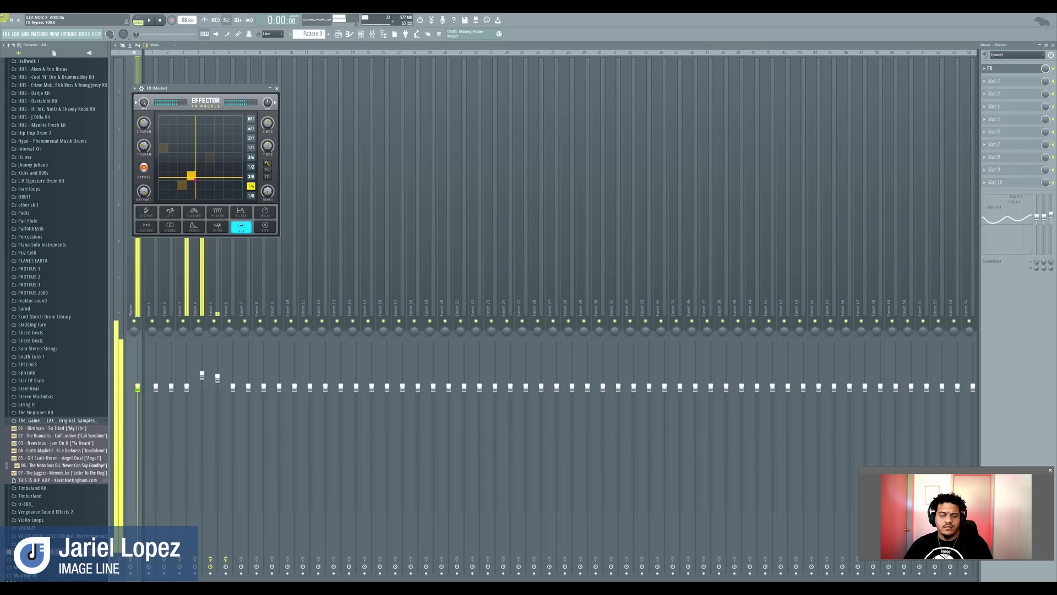
key(space)
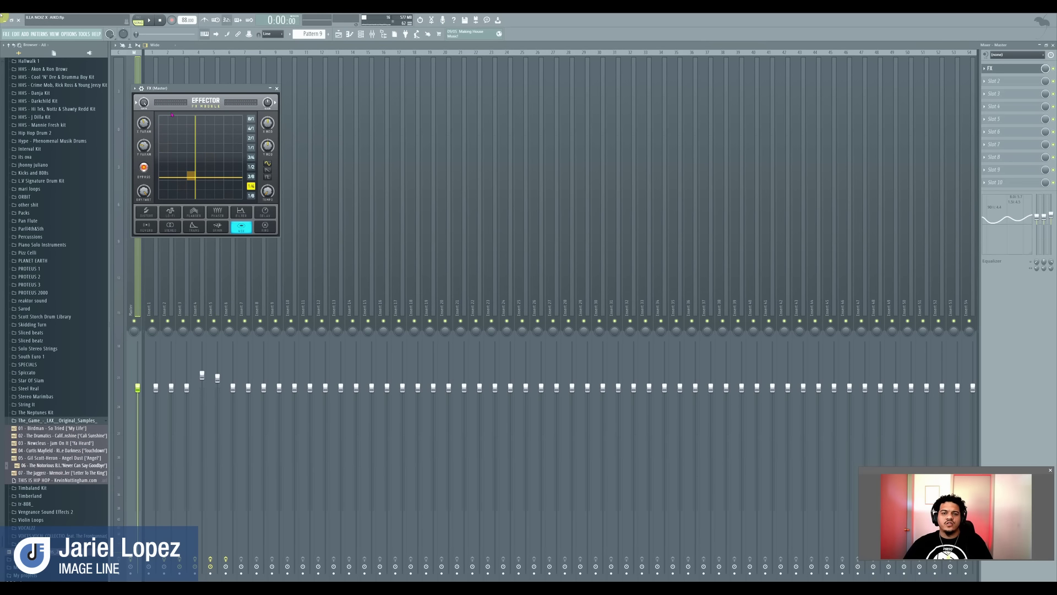
Move Effector to the middle of the workspace, minimize the mixer and playlist, and close the Effector and mixer windows.
drag(204, 89, 459, 234)
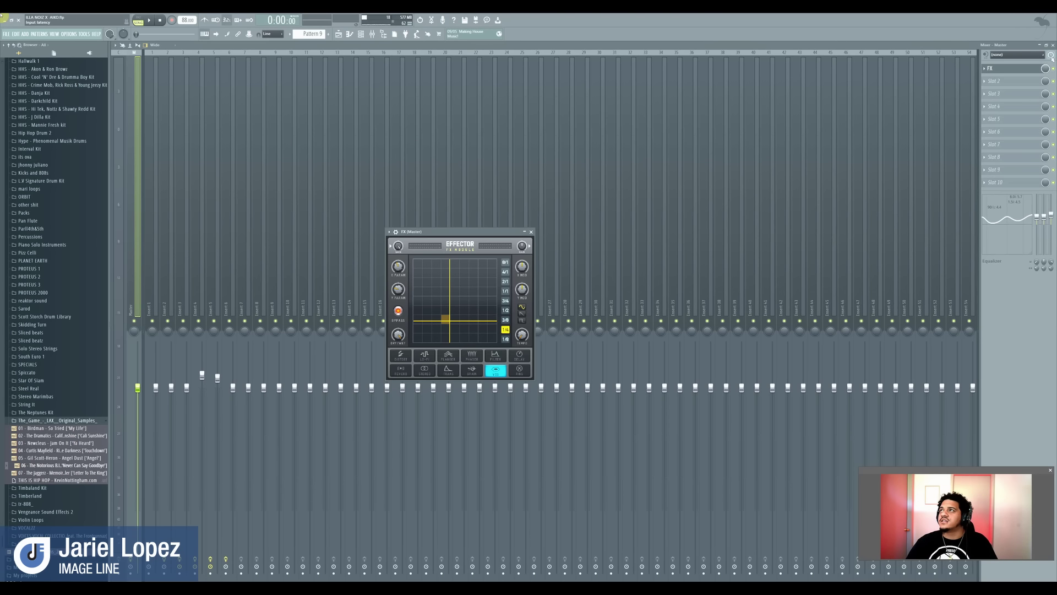
click(1041, 45)
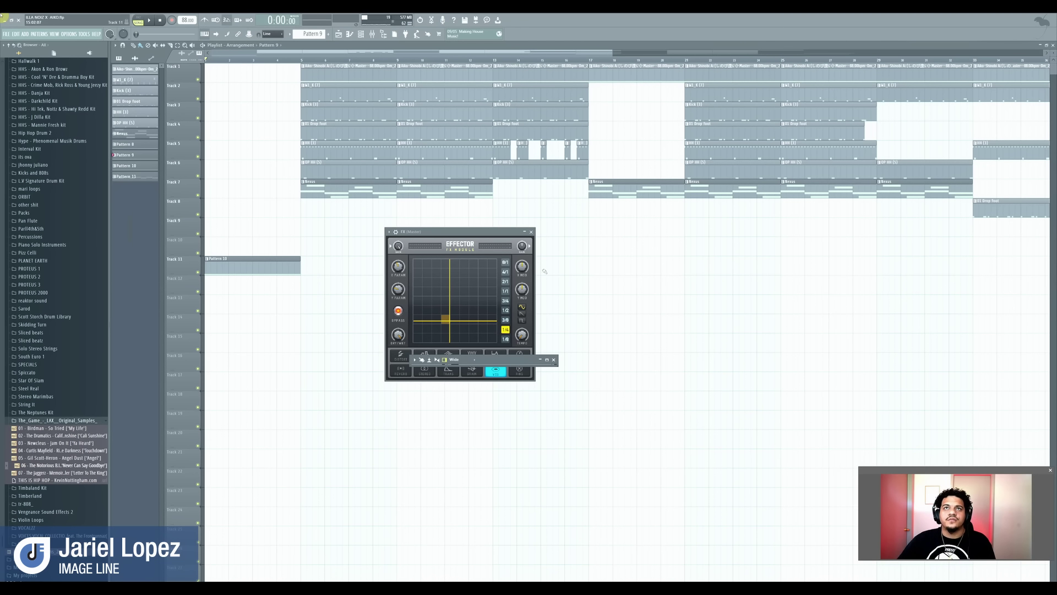
click(1040, 45)
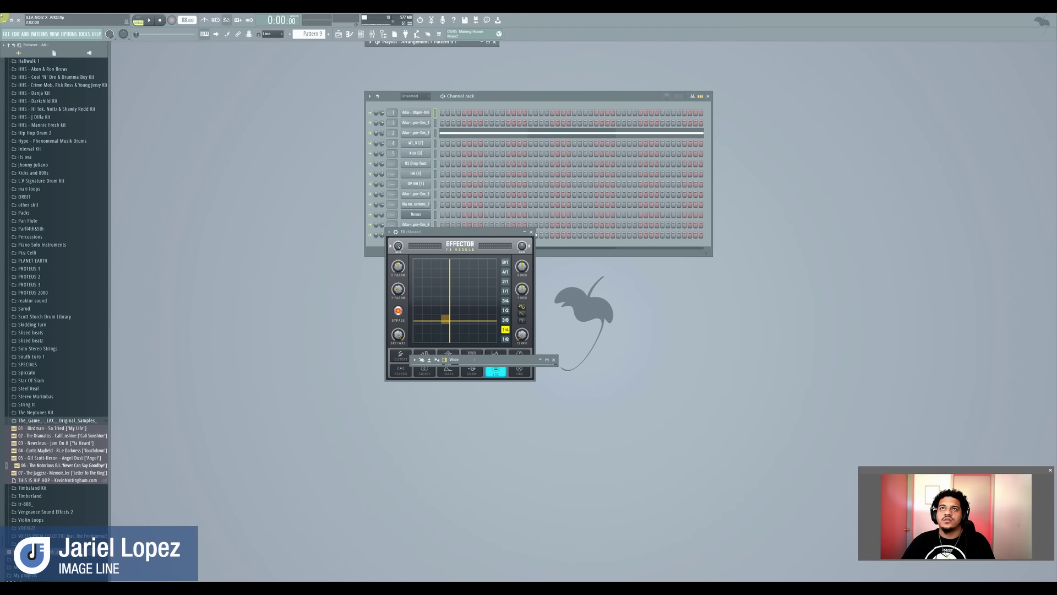
click(531, 232)
click(554, 360)
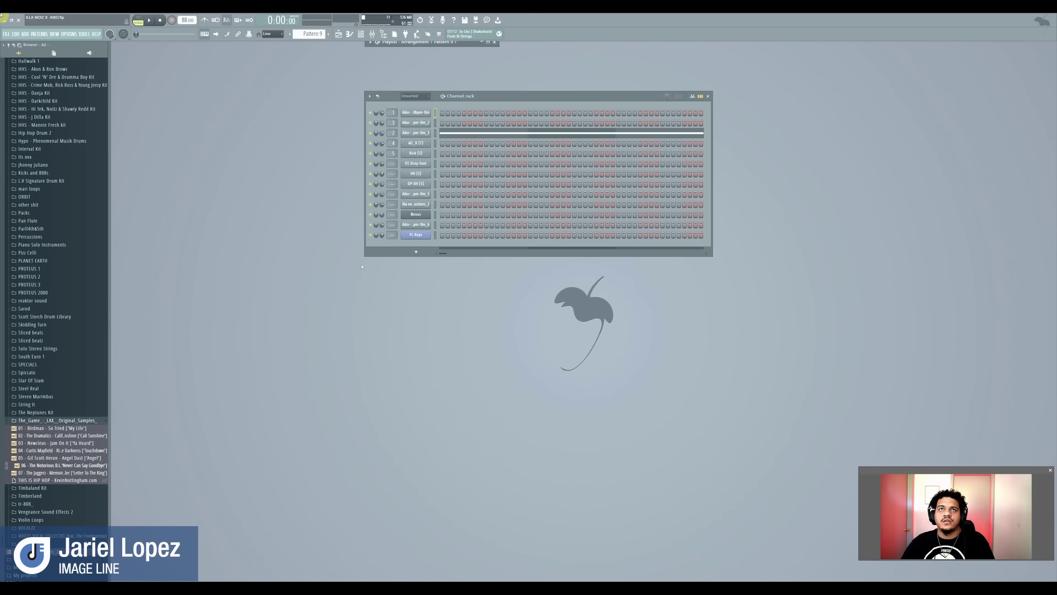
Add a FLEX instrument channel to the channel rack and move its window below the rack.
click(411, 256)
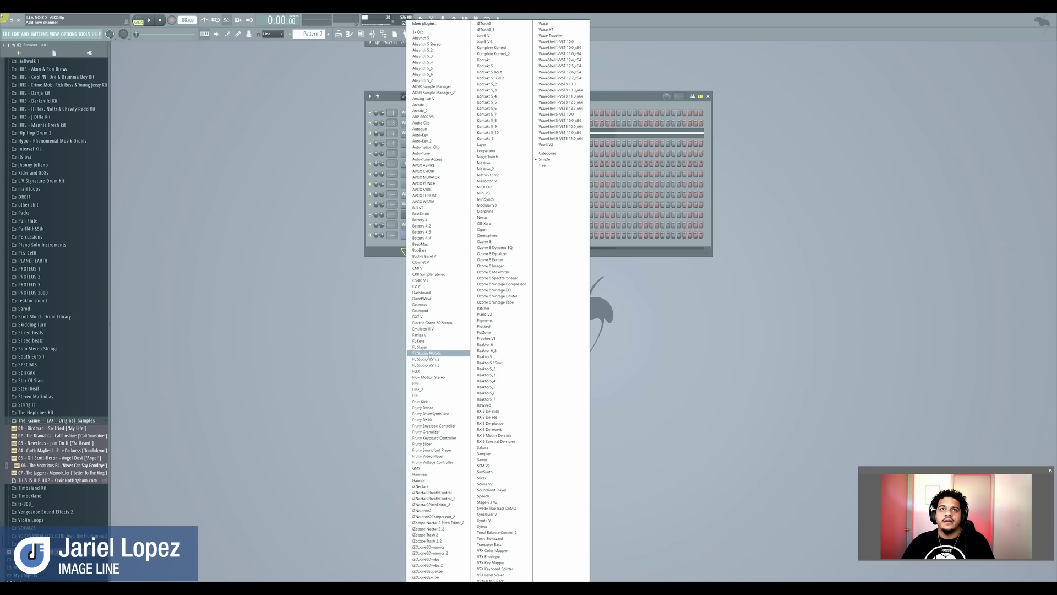
click(419, 370)
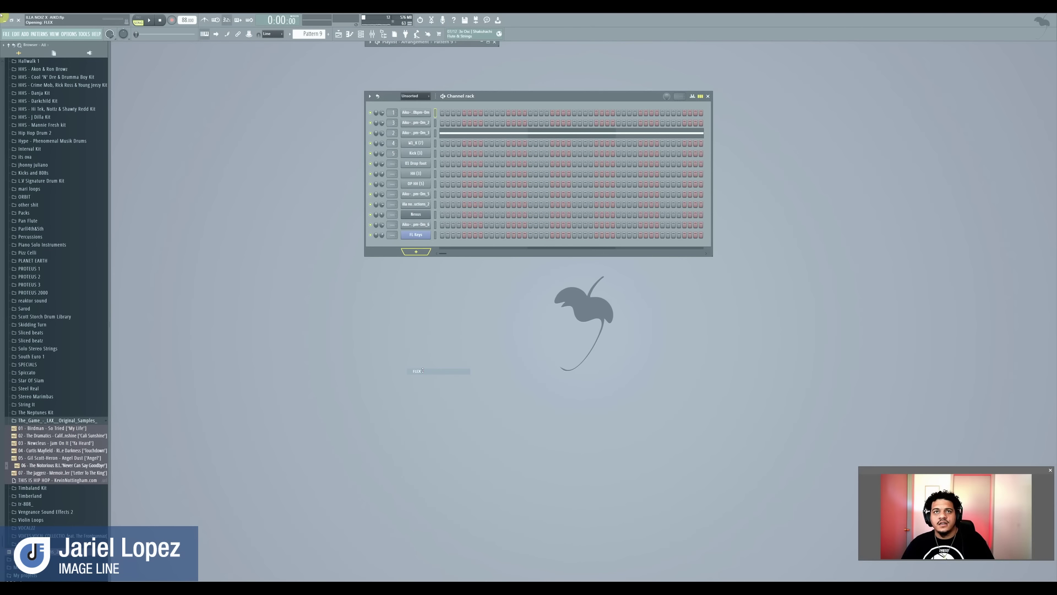
drag(295, 68, 511, 228)
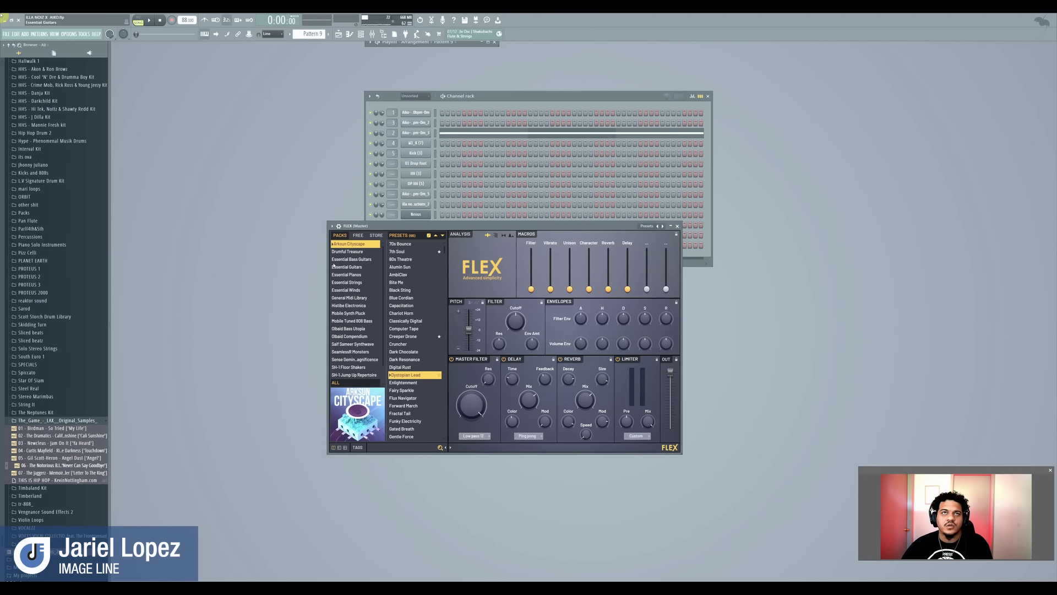
Browse FLEX's Olbaid Bass Utopia pack and the full preset list, then close the FLEX window.
click(350, 329)
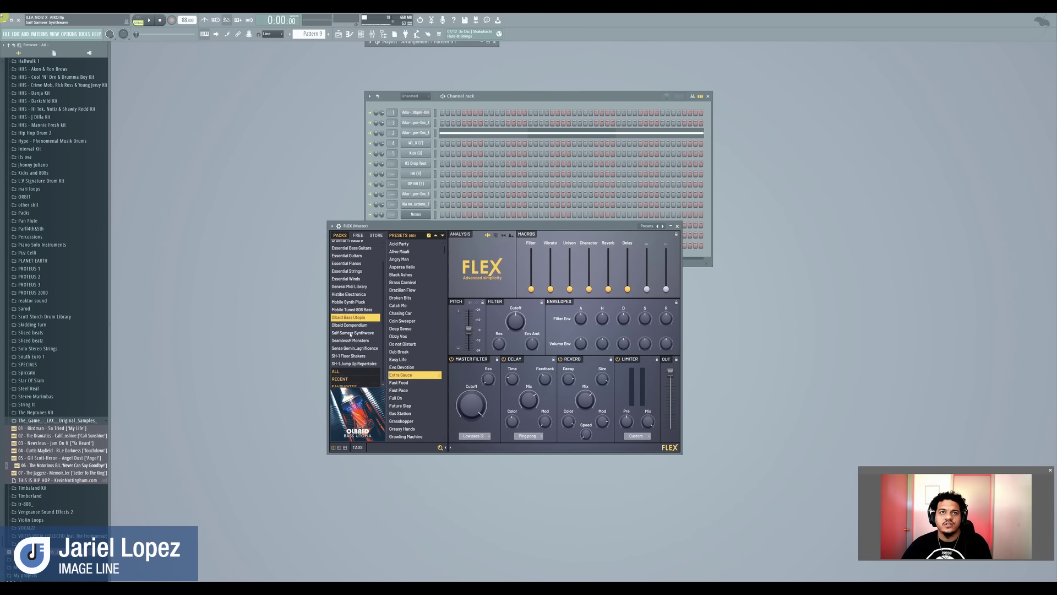
click(347, 372)
scroll(401, 402, down, 15)
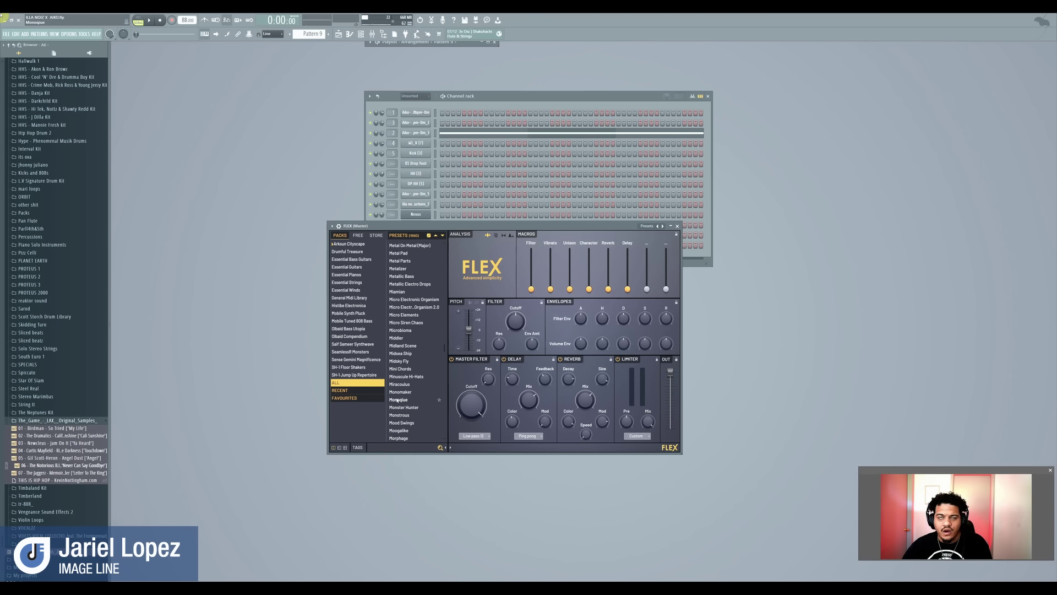
click(677, 225)
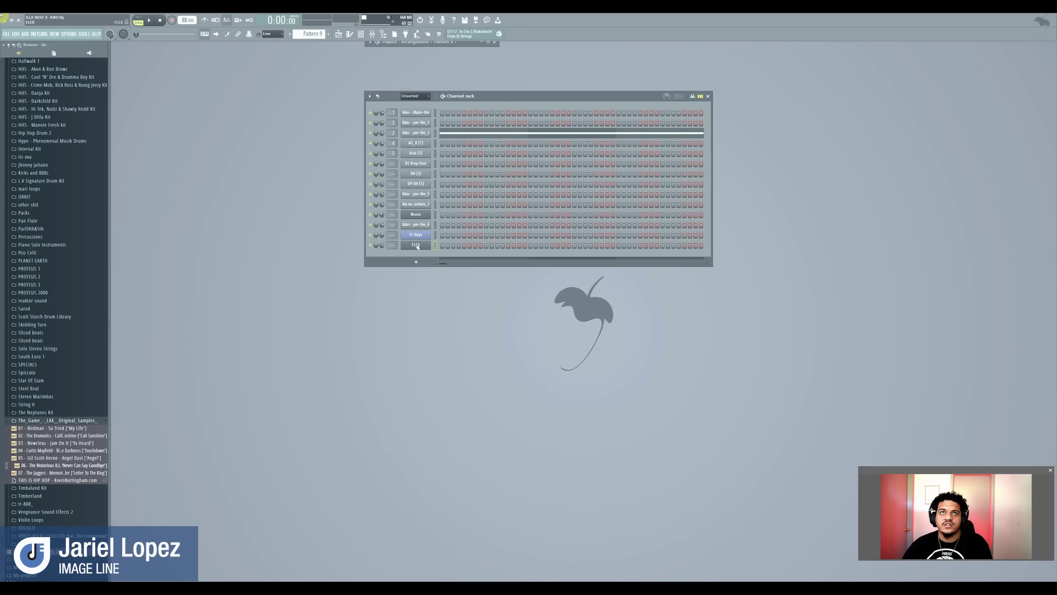
click(416, 245)
click(678, 226)
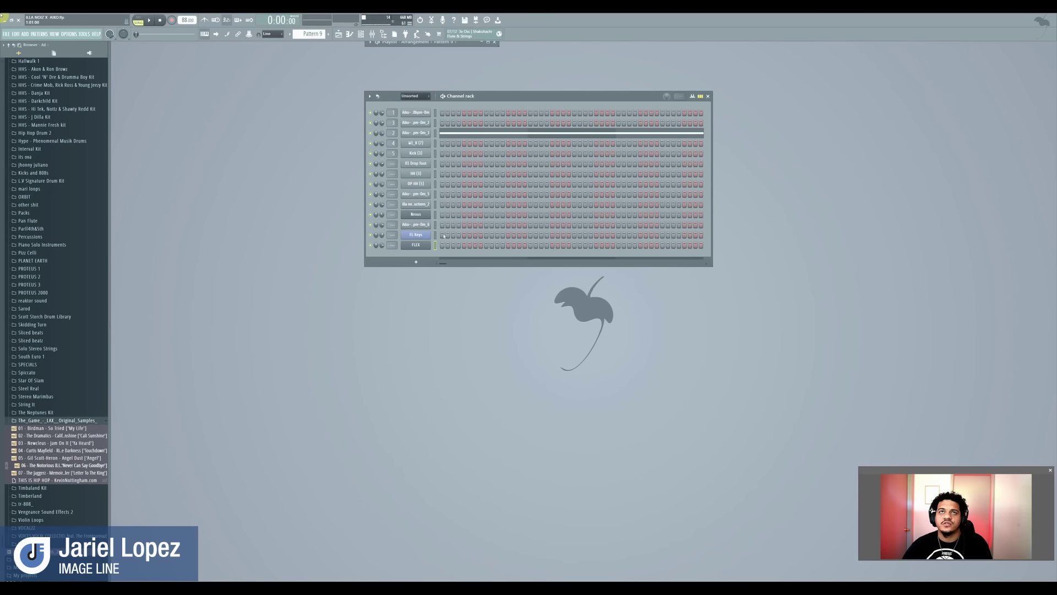
Replace the FLEX channel's instrument with Sytrus and show the volume modulation graph of its FX section.
right_click(415, 245)
mouse_move(444, 296)
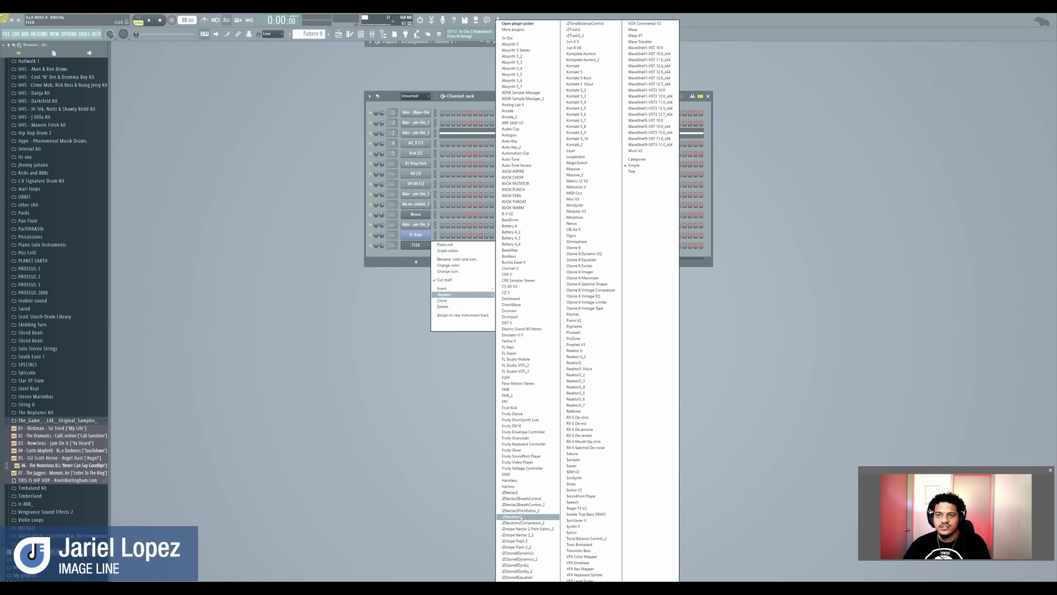
click(571, 532)
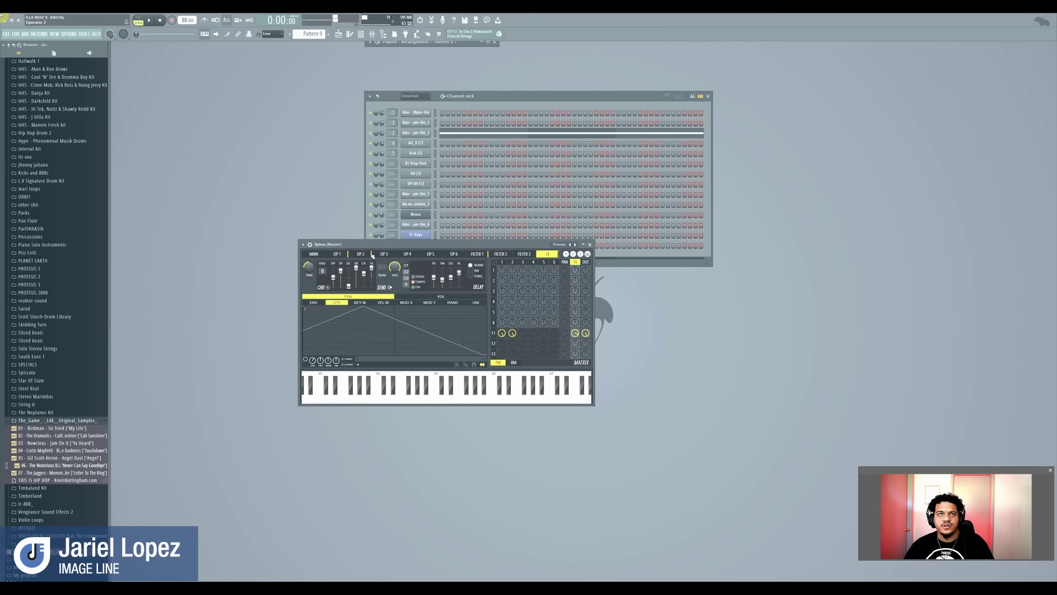
click(423, 297)
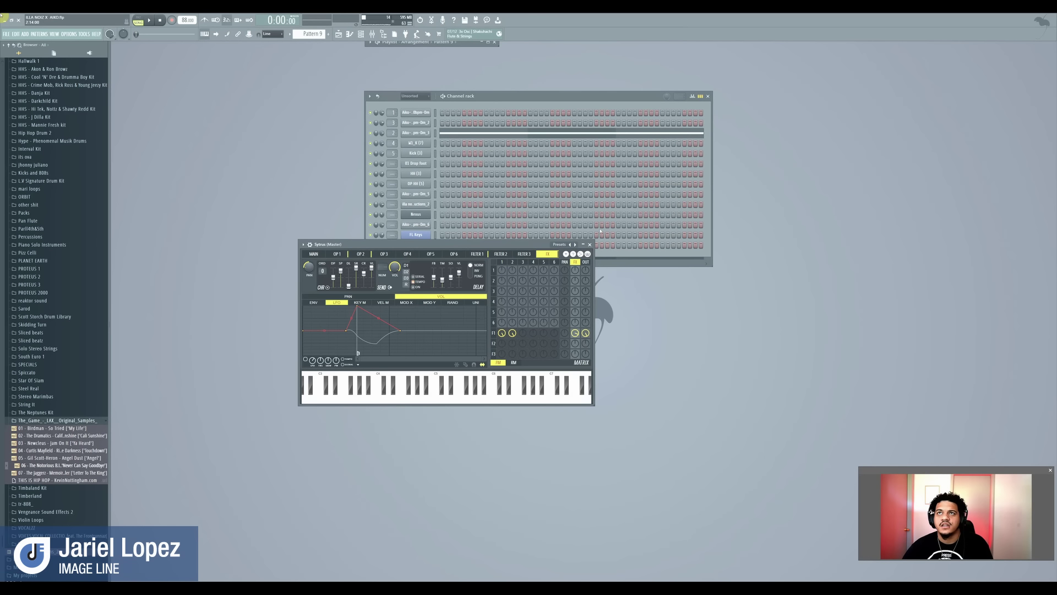
Close the Sytrus window and add a Harmless instrument channel to the channel rack.
click(589, 244)
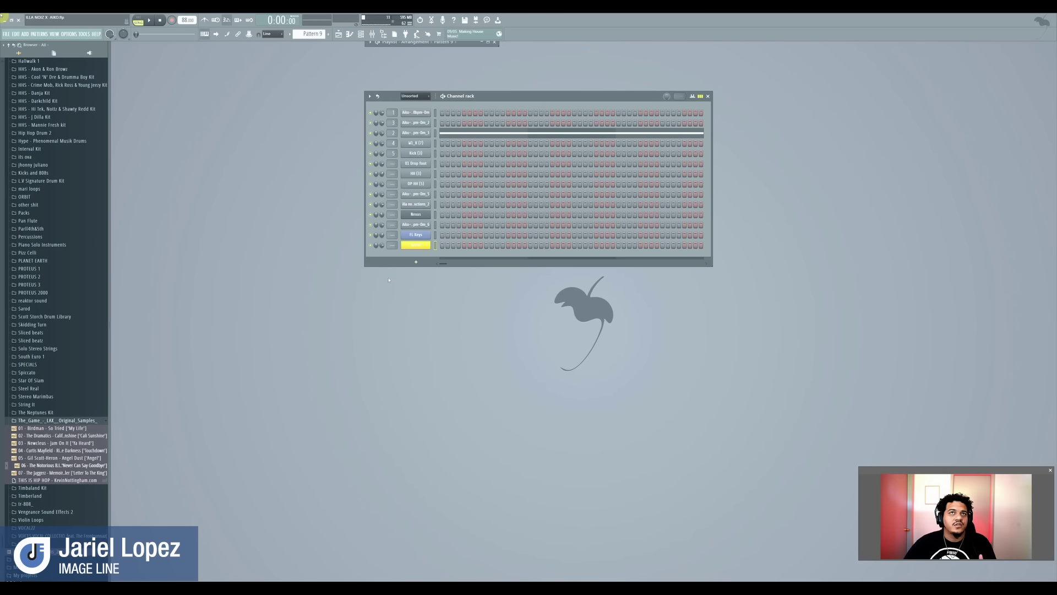
click(413, 261)
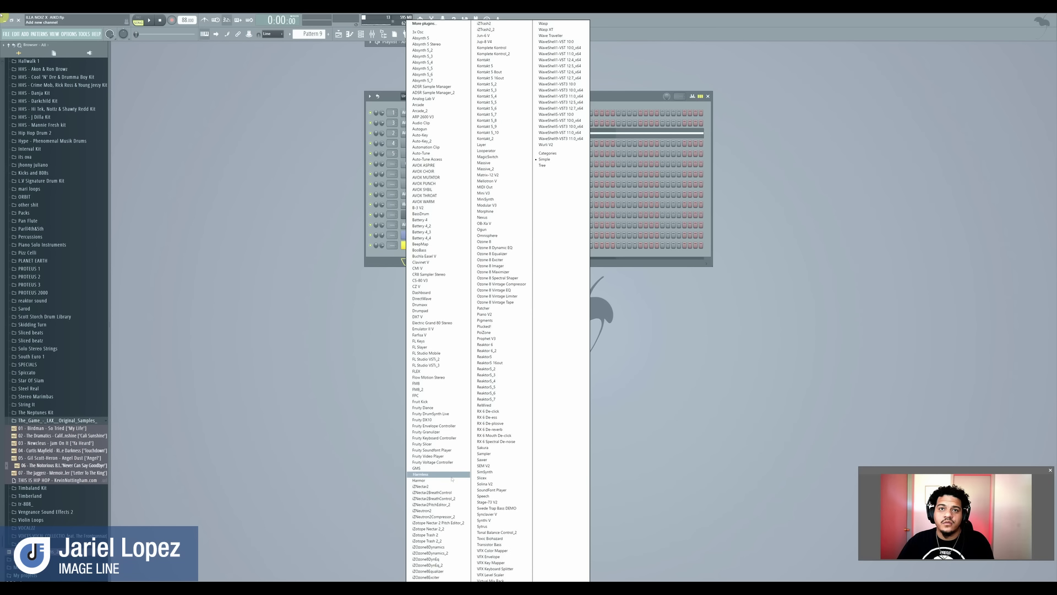
click(430, 474)
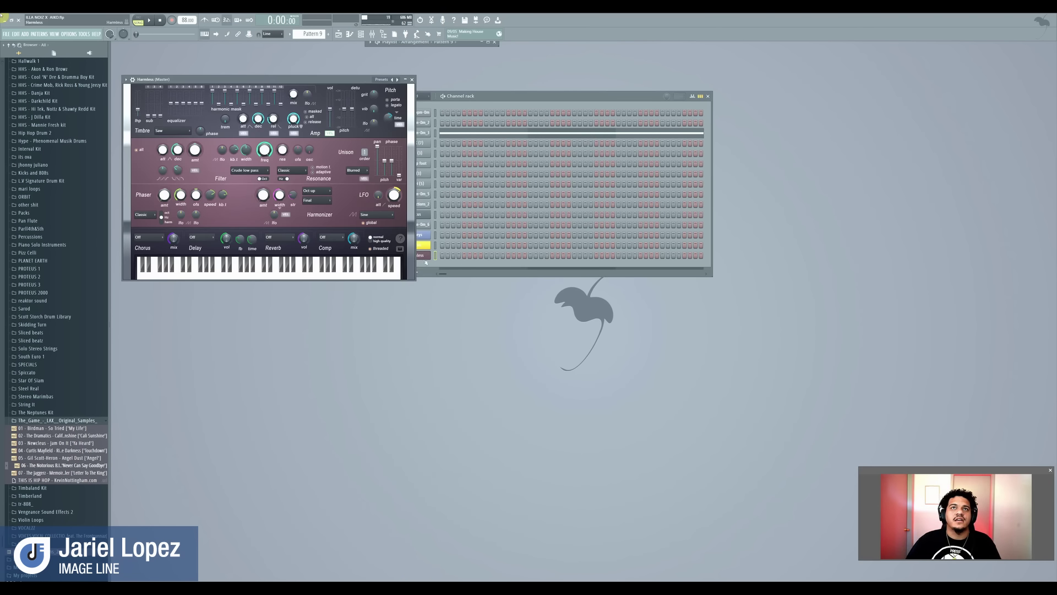
Add a Harmor instrument channel, close the Harmless window, and place the Harmor window near the middle of the workspace.
click(422, 271)
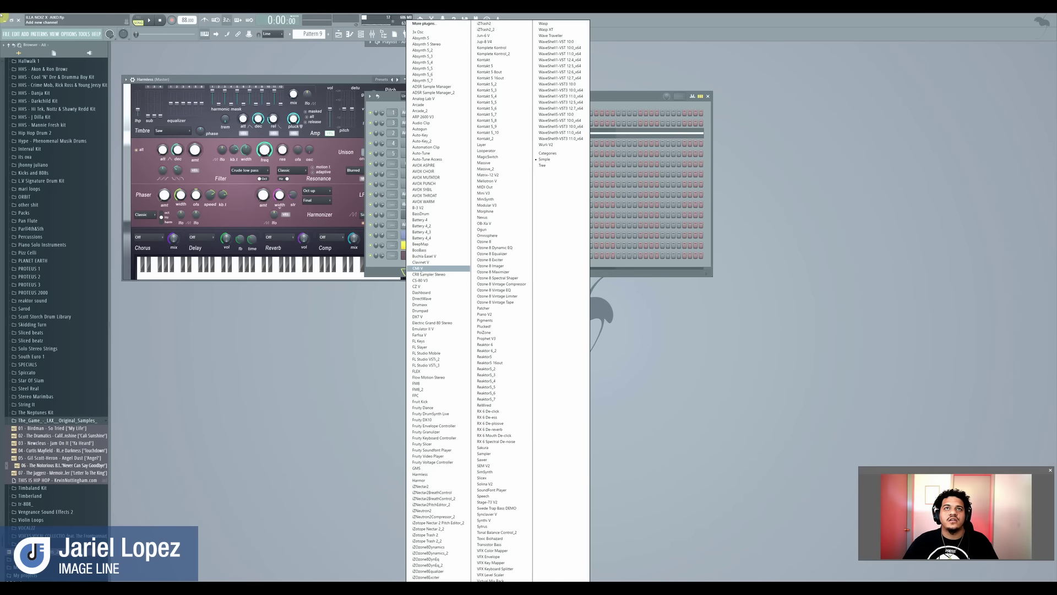
click(434, 480)
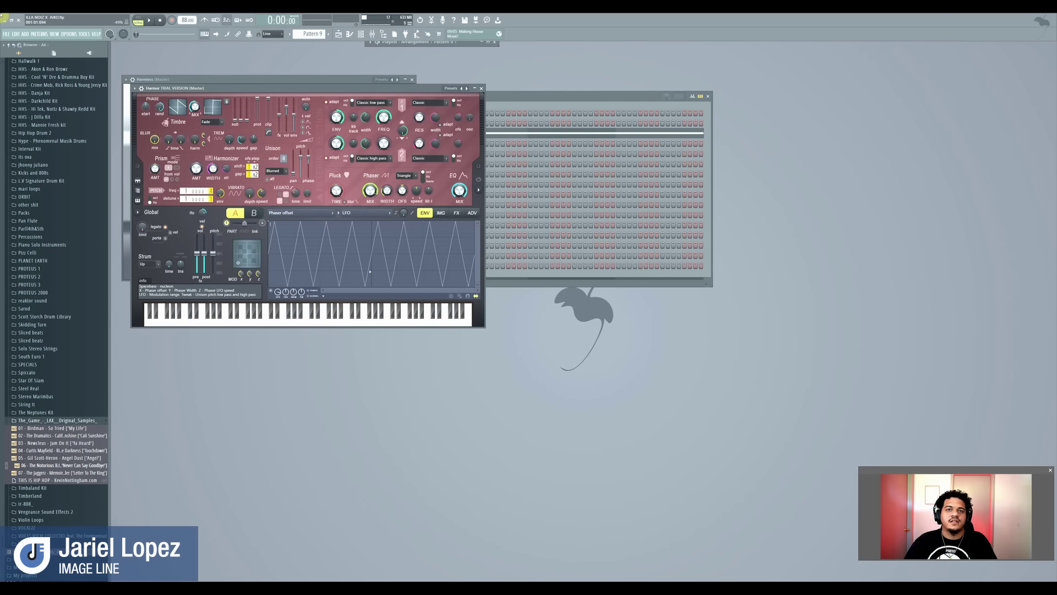
drag(427, 87, 487, 266)
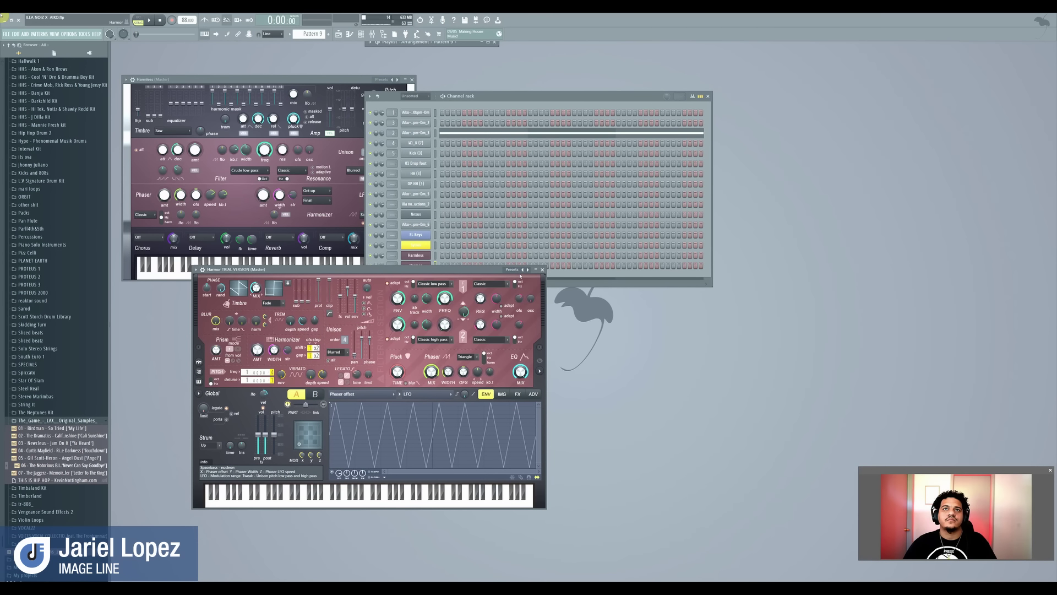
click(460, 96)
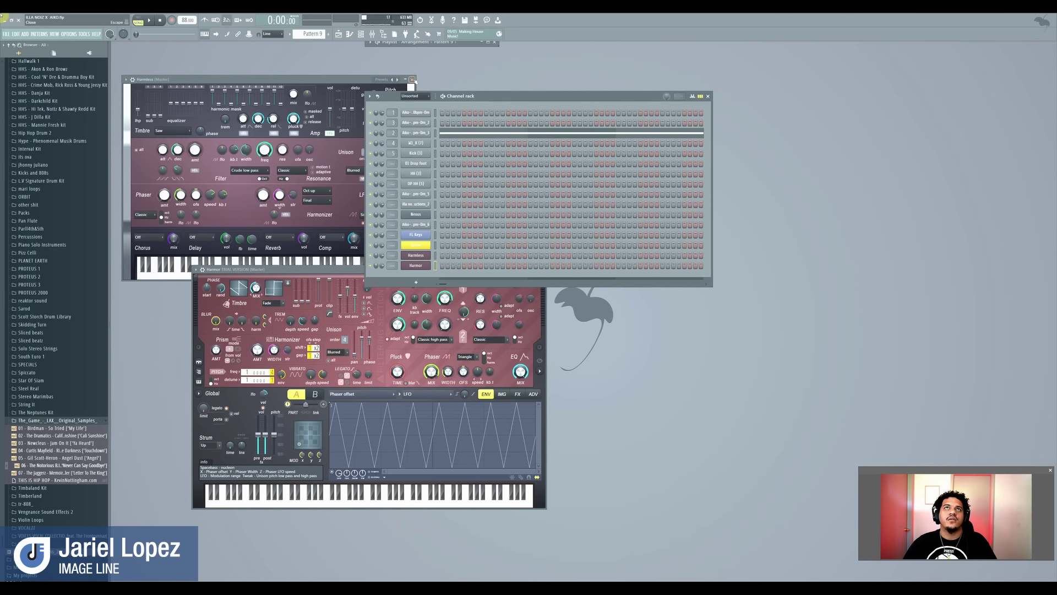
click(416, 255)
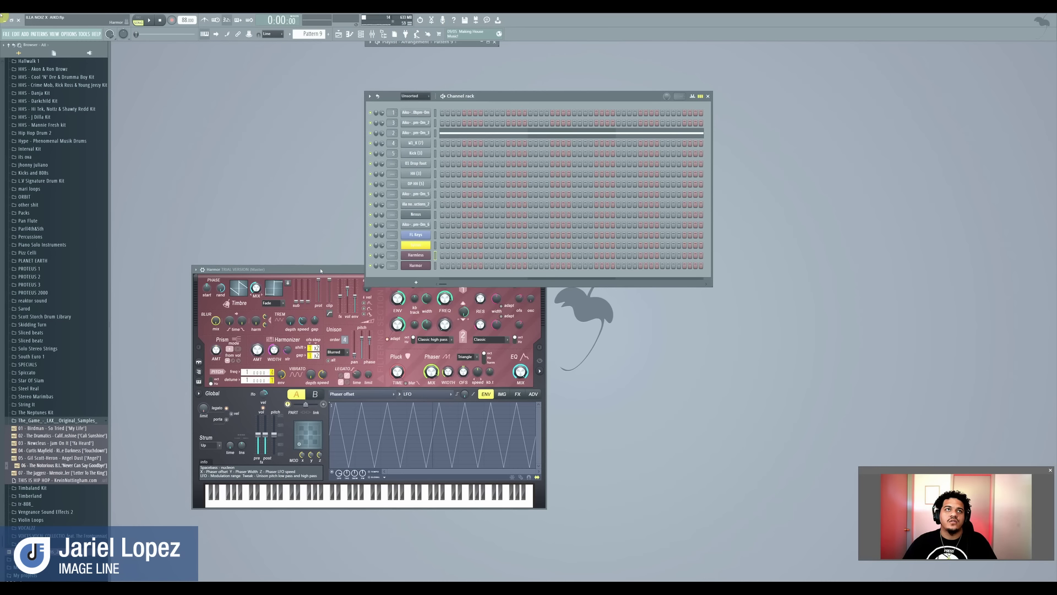
drag(321, 271, 342, 191)
Load the Ayyyy Chant - L.V sample from the browser's Chants folder into Harmor's phaser offset LFO graph.
scroll(58, 443, up, 15)
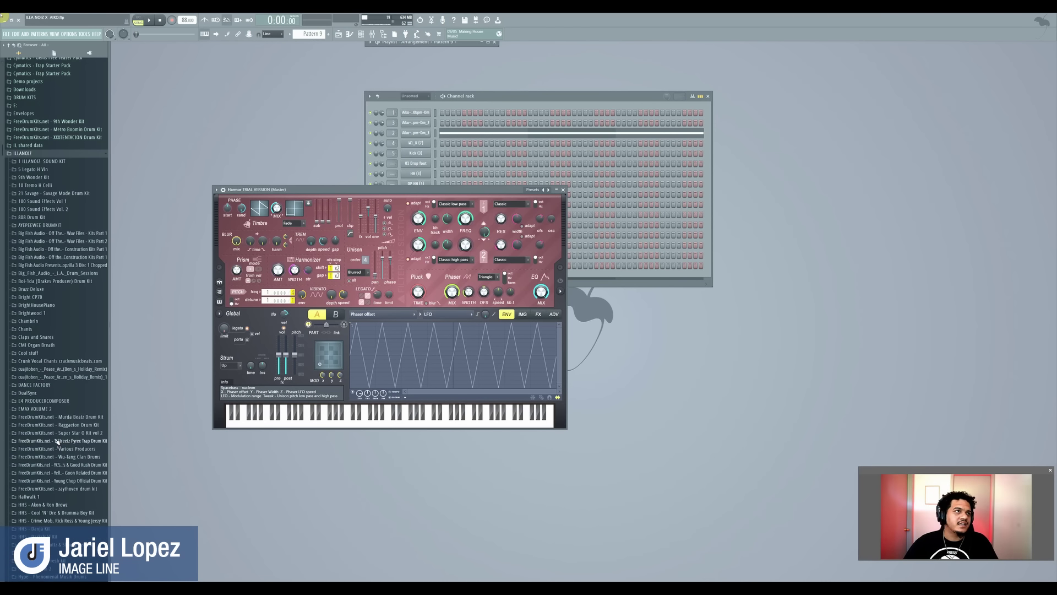
click(34, 340)
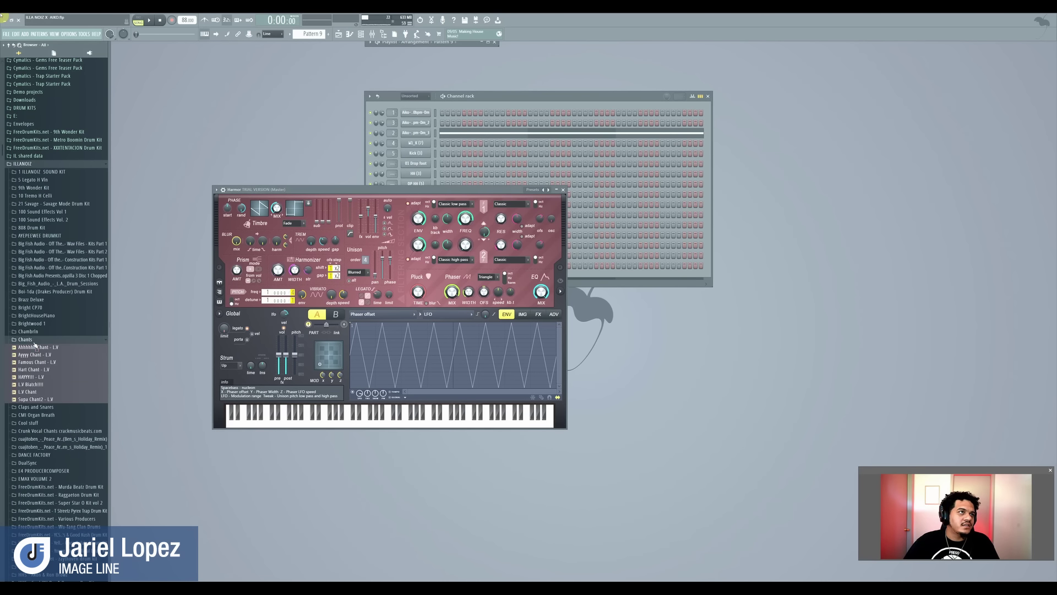
click(34, 355)
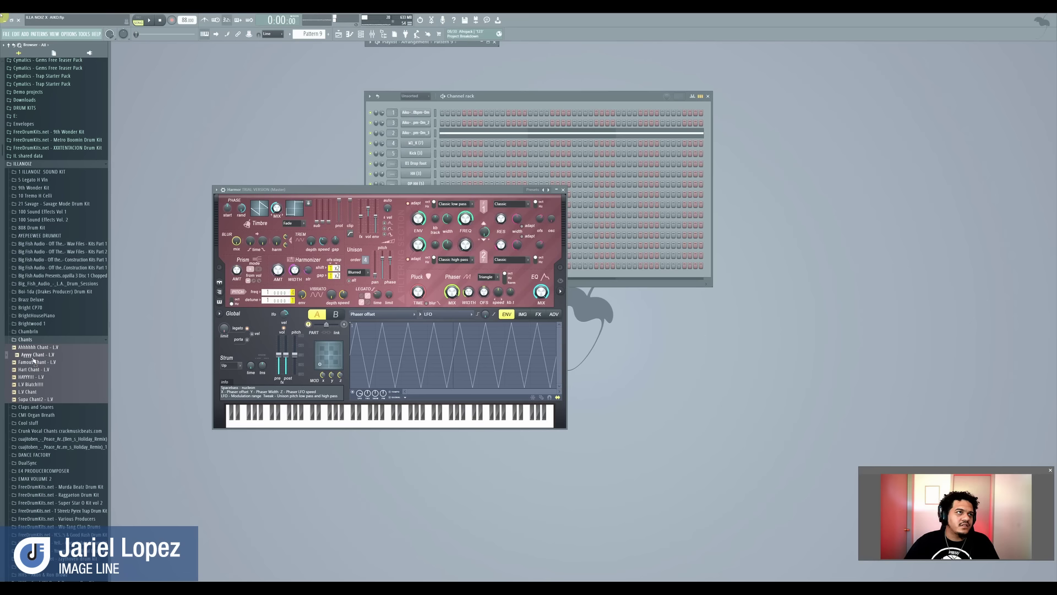
drag(35, 361, 380, 368)
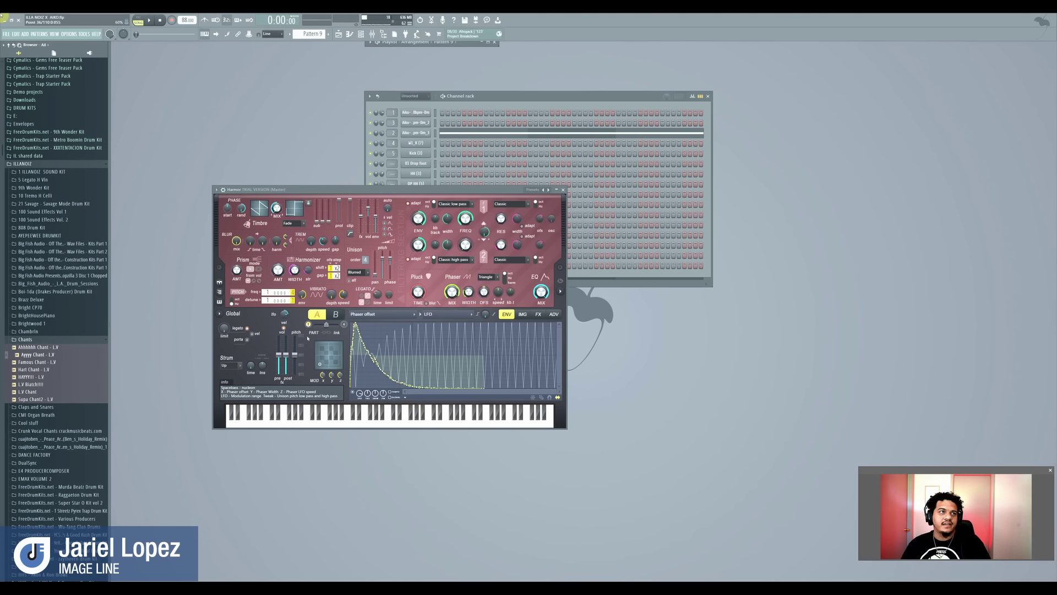
Switch Harmor to the Chip preset, load the L.V Biatch chant into its volume envelope, and play a test note.
click(91, 398)
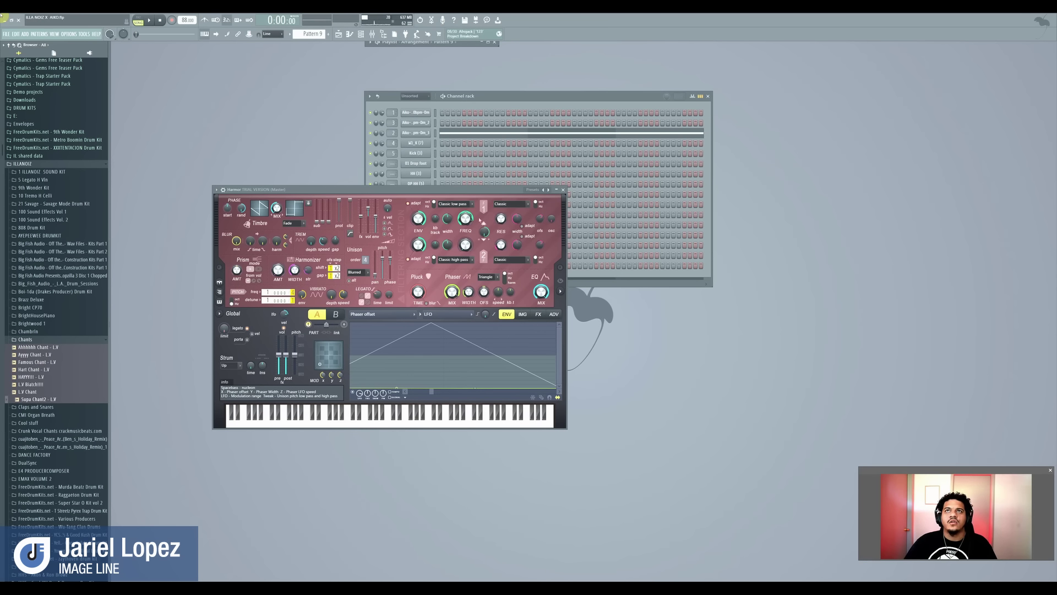
click(549, 190)
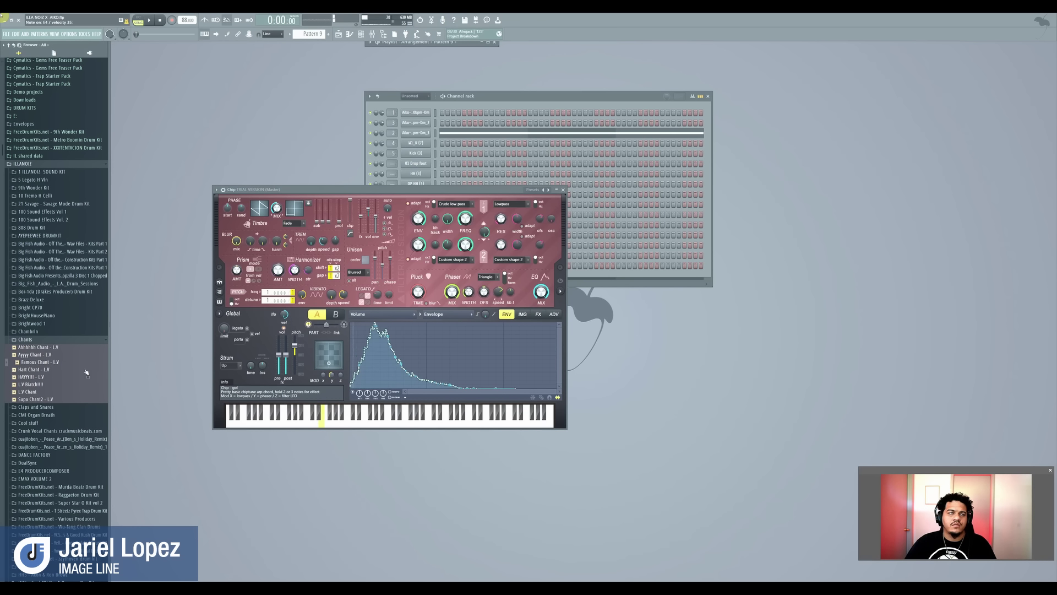
click(40, 386)
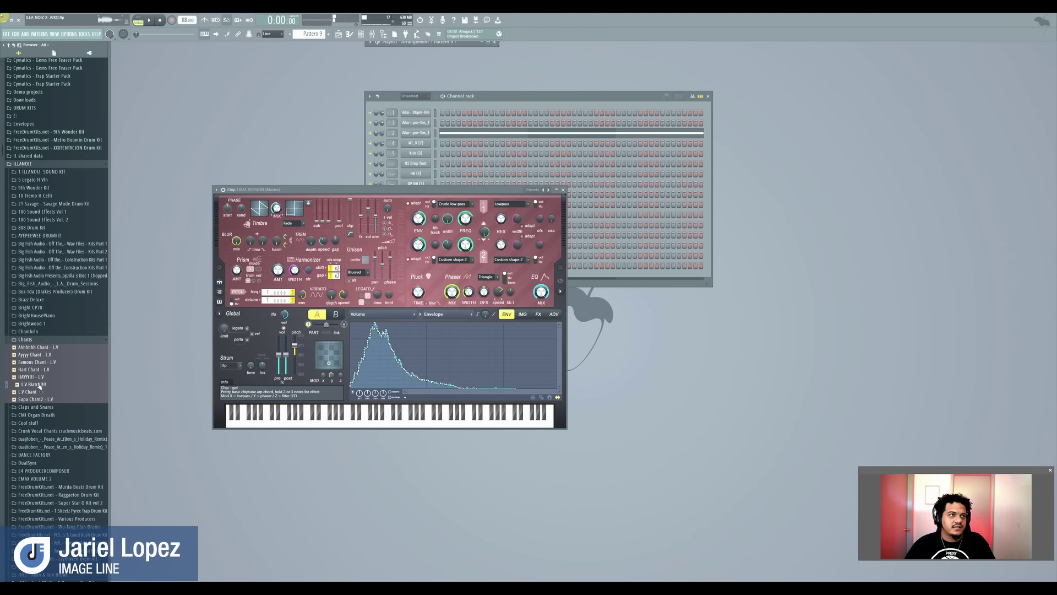
drag(39, 385, 360, 368)
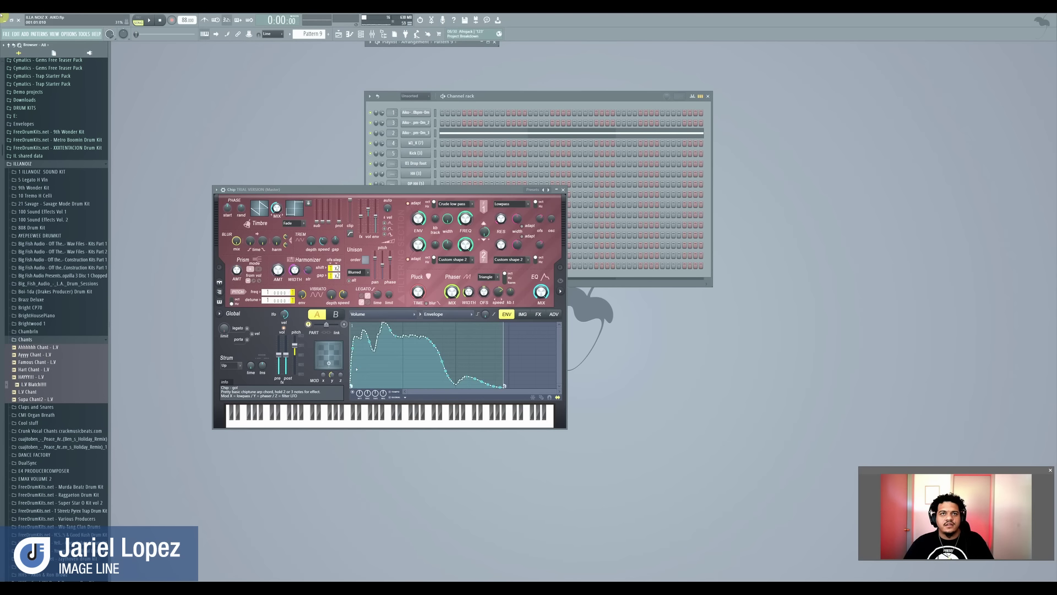
key(z)
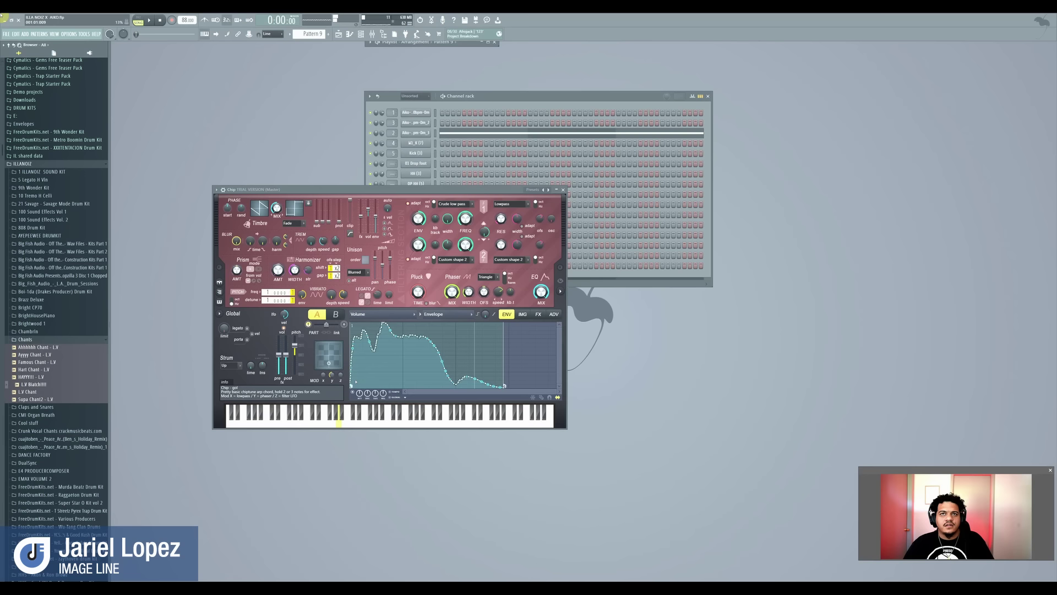
Load the Supa Chant2 - L.V sample into Harmor's volume envelope and play a test note.
click(35, 399)
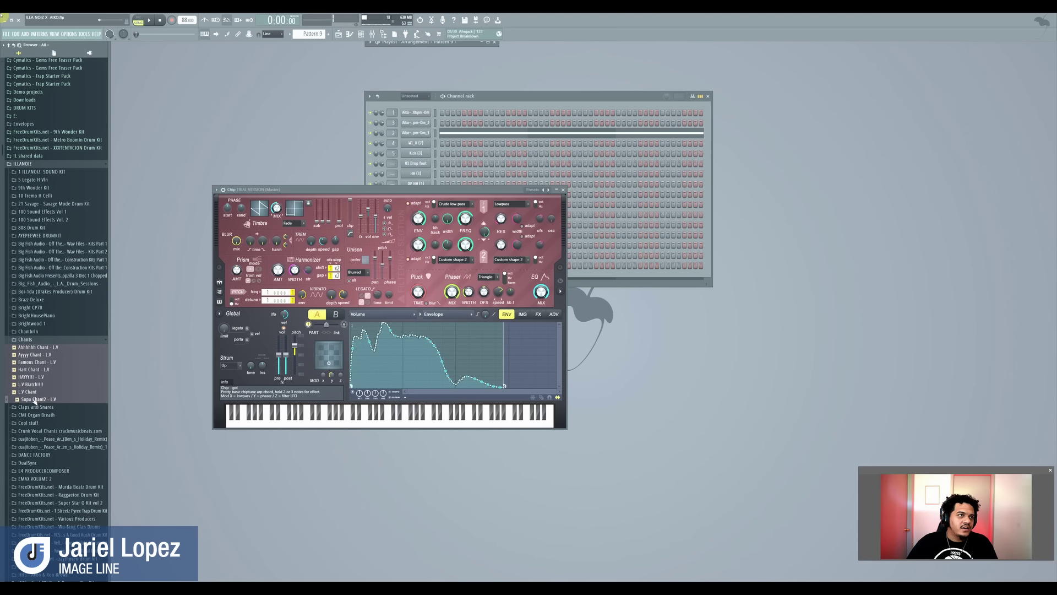
drag(35, 401, 368, 375)
key(n)
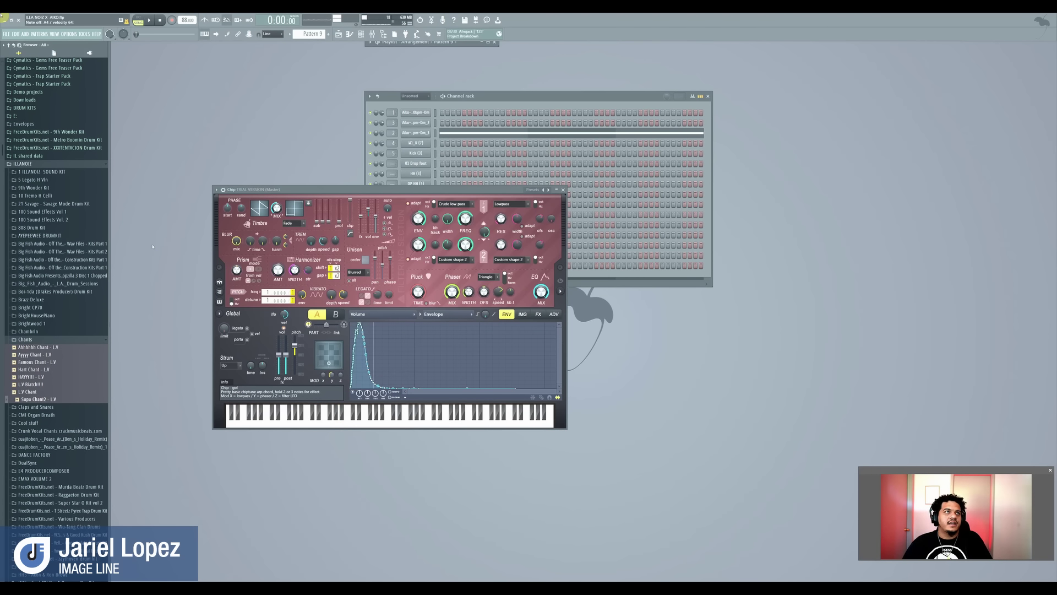
Load 808 (1) from the drum kit's 808S folder and Clap [Yes Indeed] from CLAPS in turn into Harmor's volume envelope.
click(38, 235)
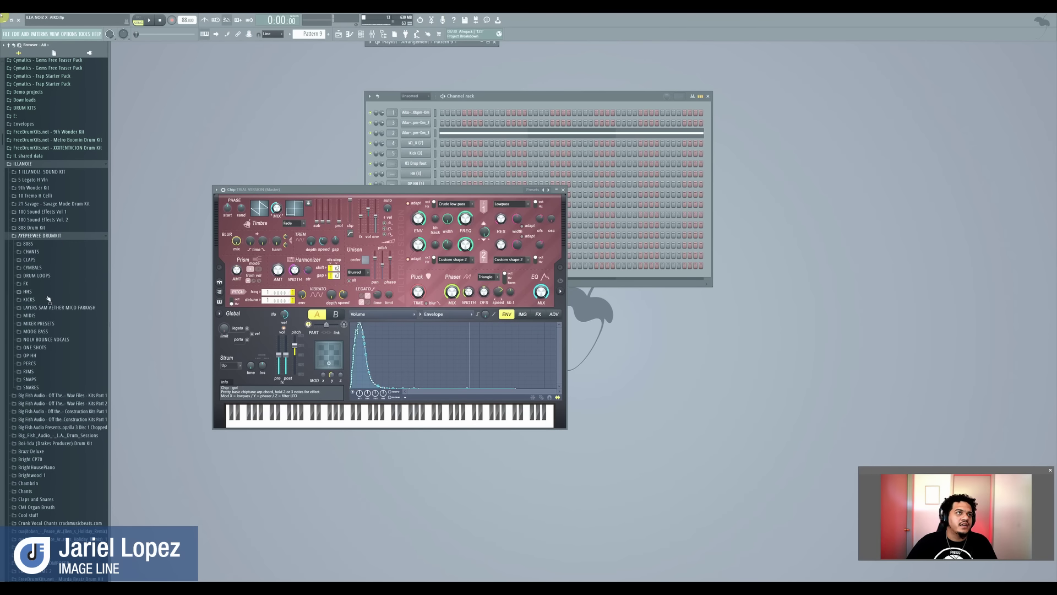
click(30, 244)
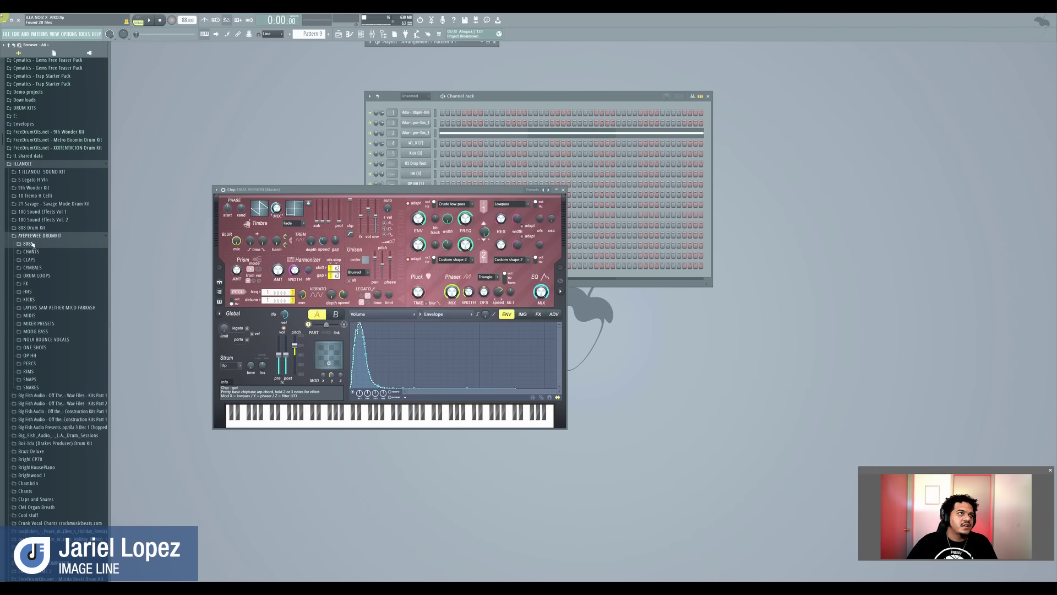
drag(31, 251, 368, 345)
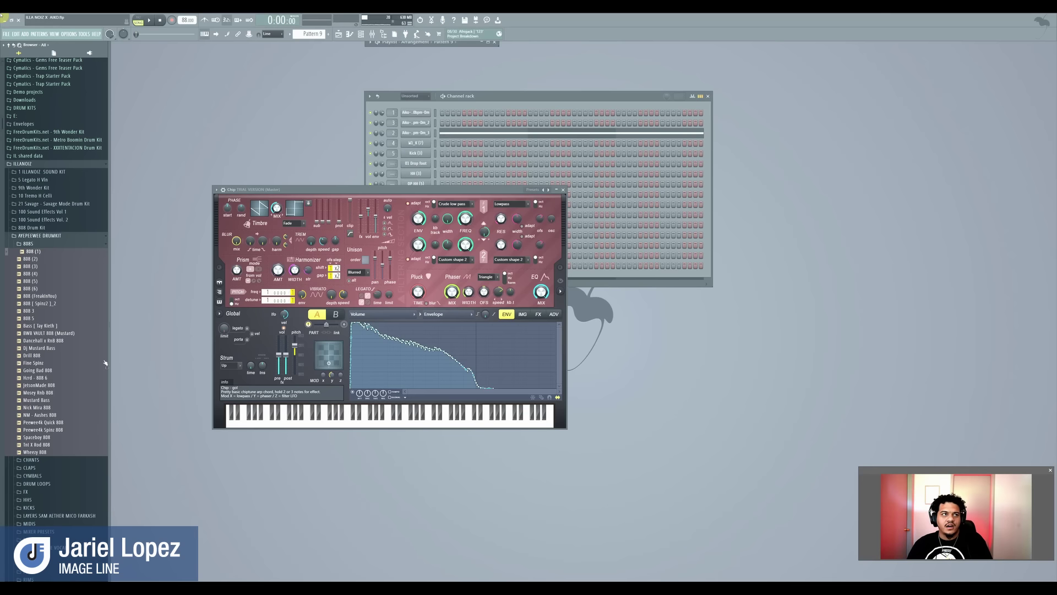
click(33, 467)
drag(43, 462, 362, 365)
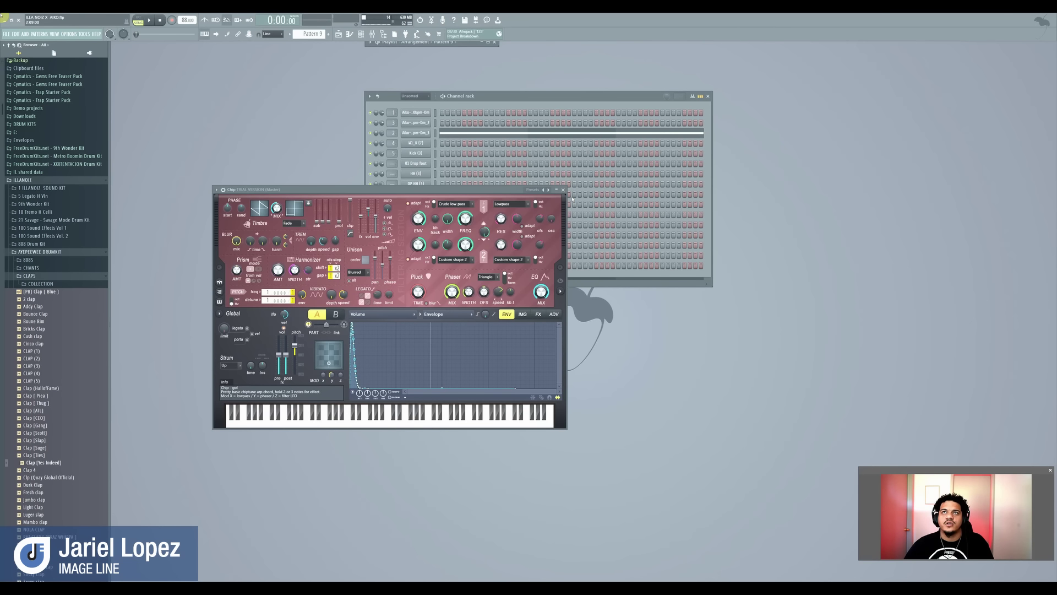
Step Harmor back to the Cubist 2 preset and load Clap [Scott] into its filter 1 frequency graph.
click(544, 190)
click(543, 189)
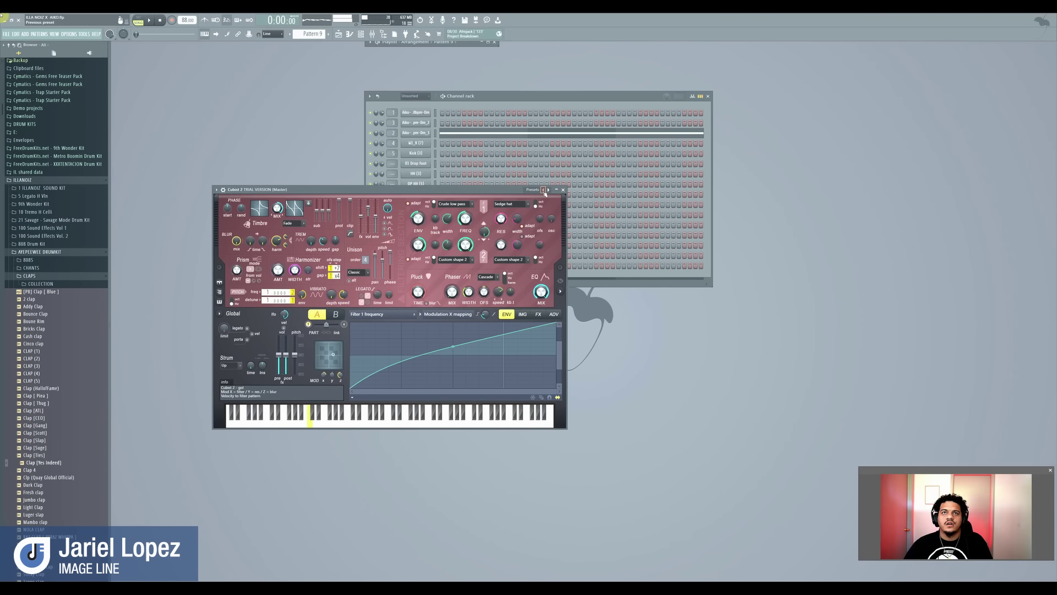
drag(35, 433, 403, 365)
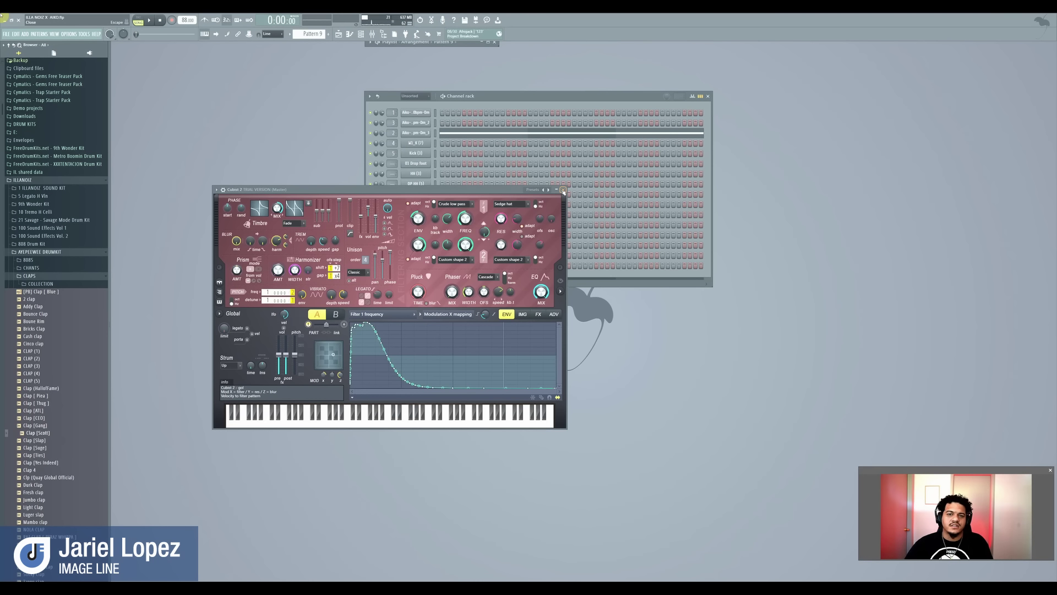
Close the open Harmor window, add another Harmor channel, and load Clap [ Pina ] into its phaser offset LFO graph.
click(562, 190)
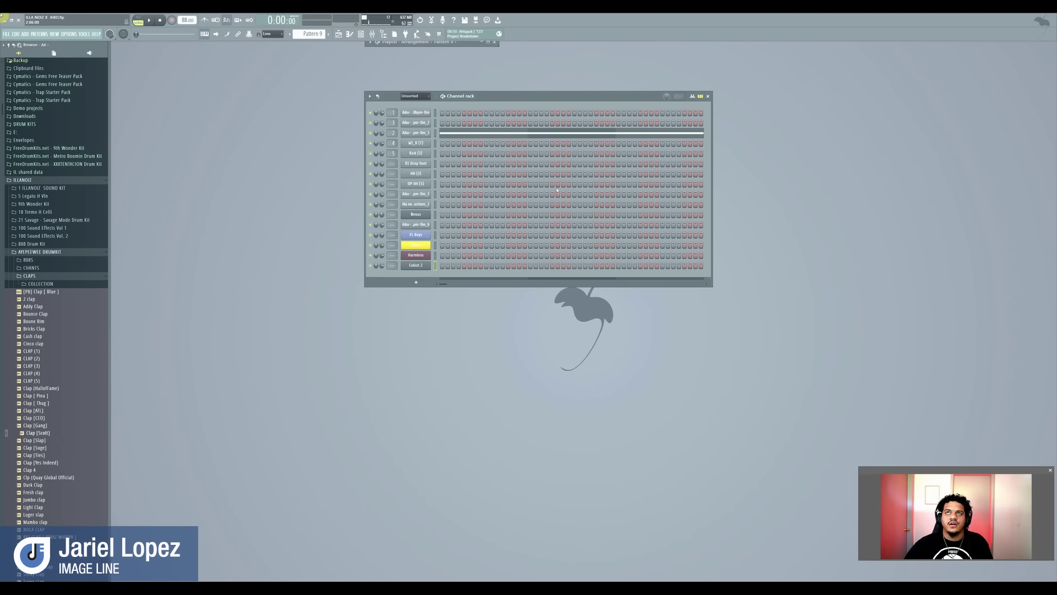
click(410, 281)
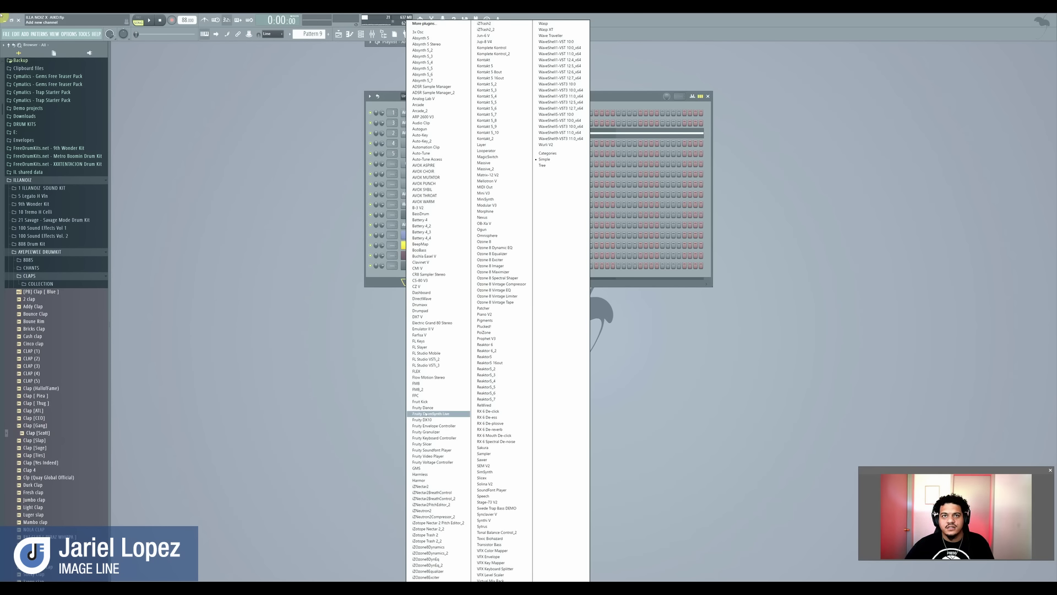
click(420, 480)
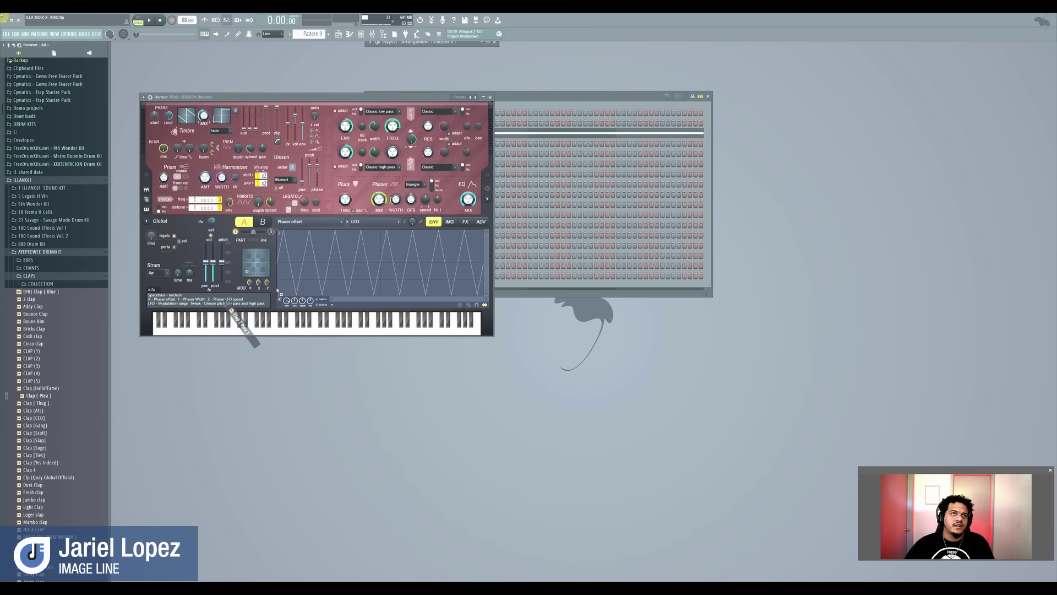
click(266, 325)
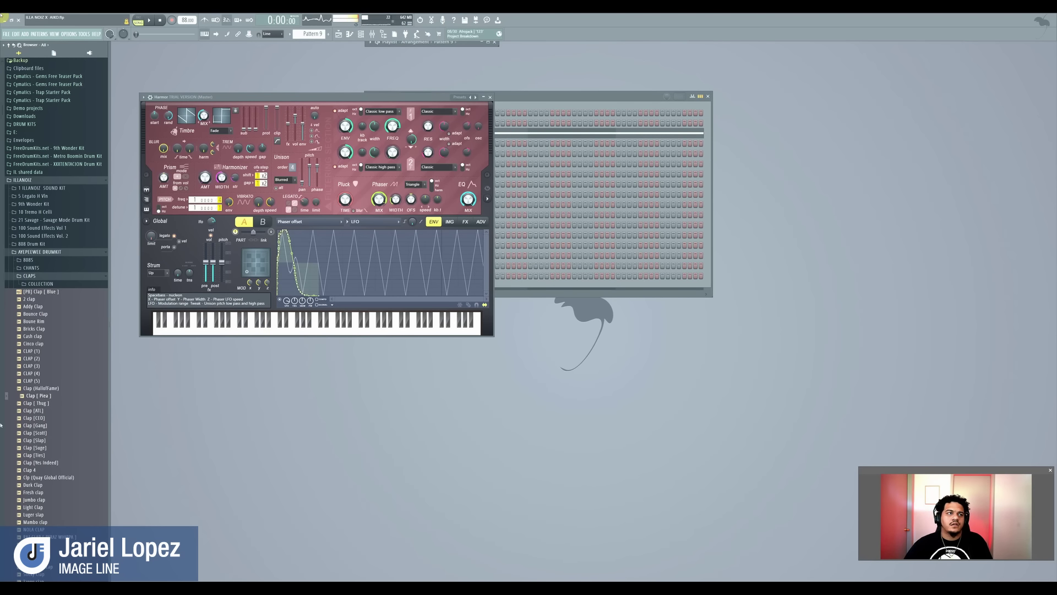
Load the exodus 138 loop from the drum kit's DRUM LOOPS folder into Harmor's phaser offset LFO graph and play a note.
scroll(44, 264, down, 15)
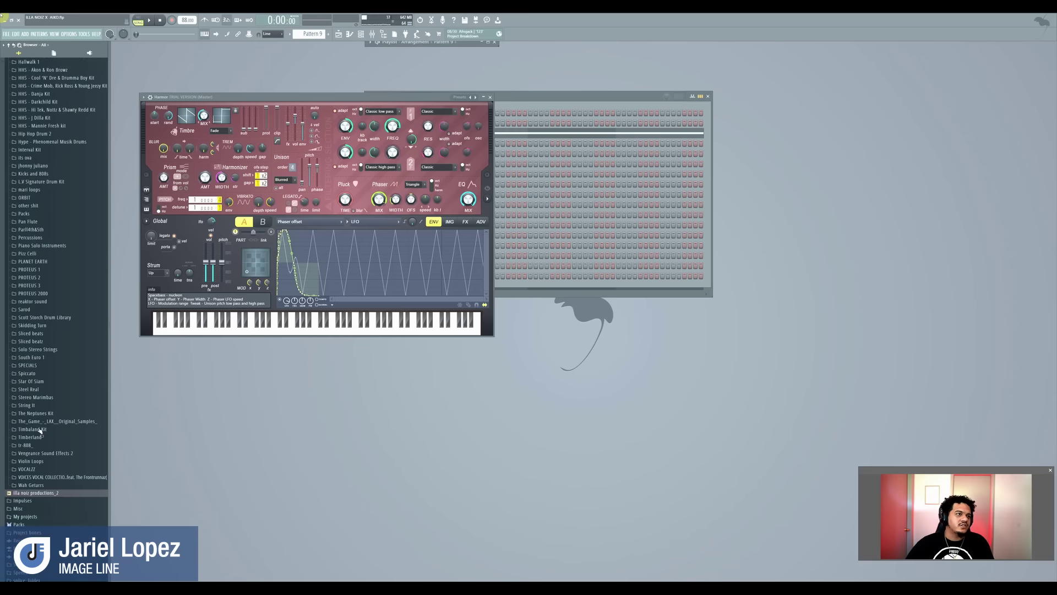
scroll(40, 281, up, 11)
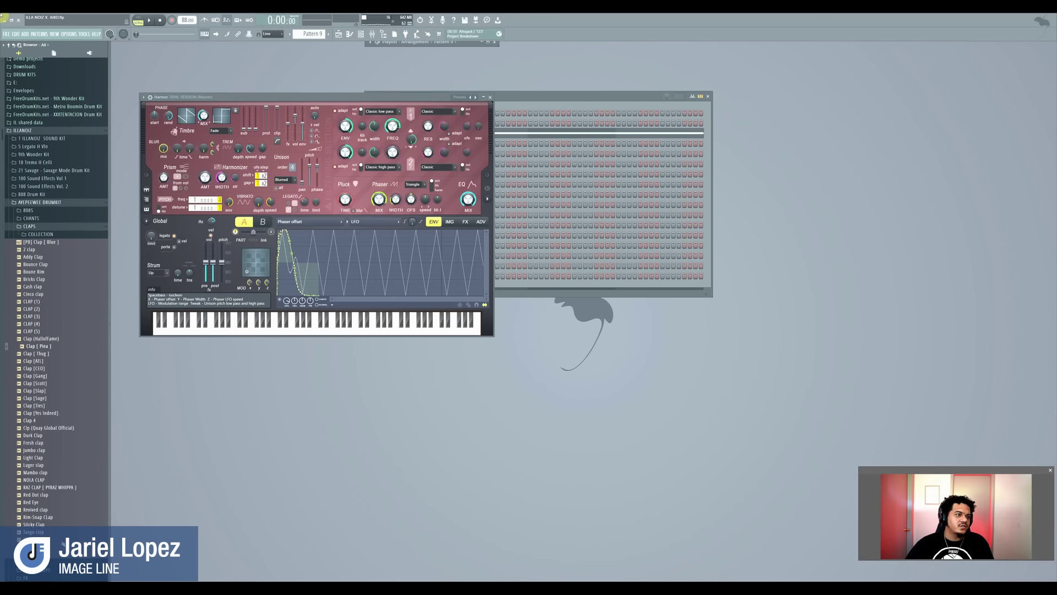
click(54, 564)
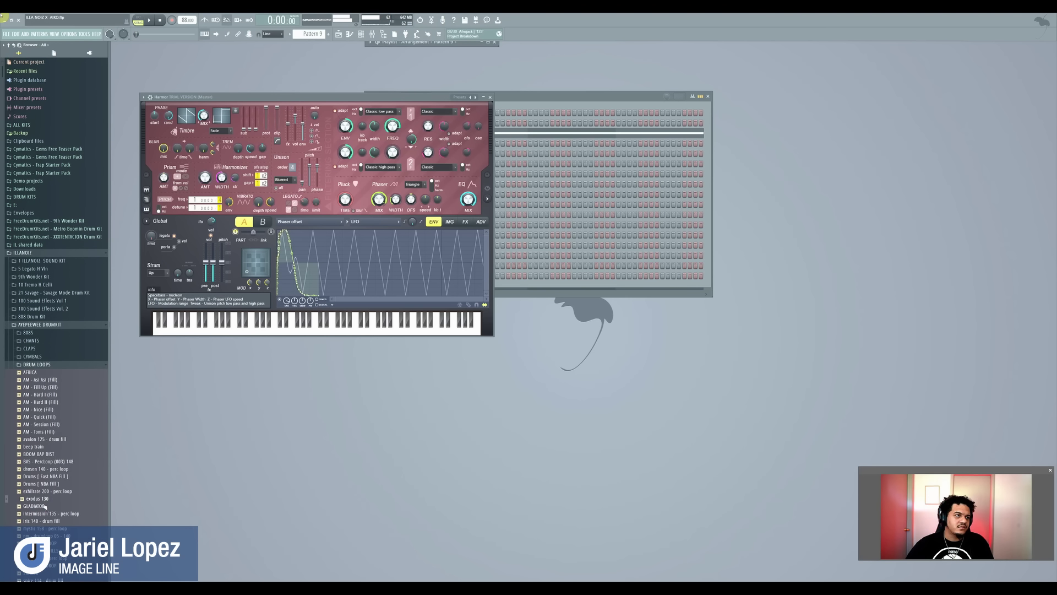
drag(44, 498, 306, 279)
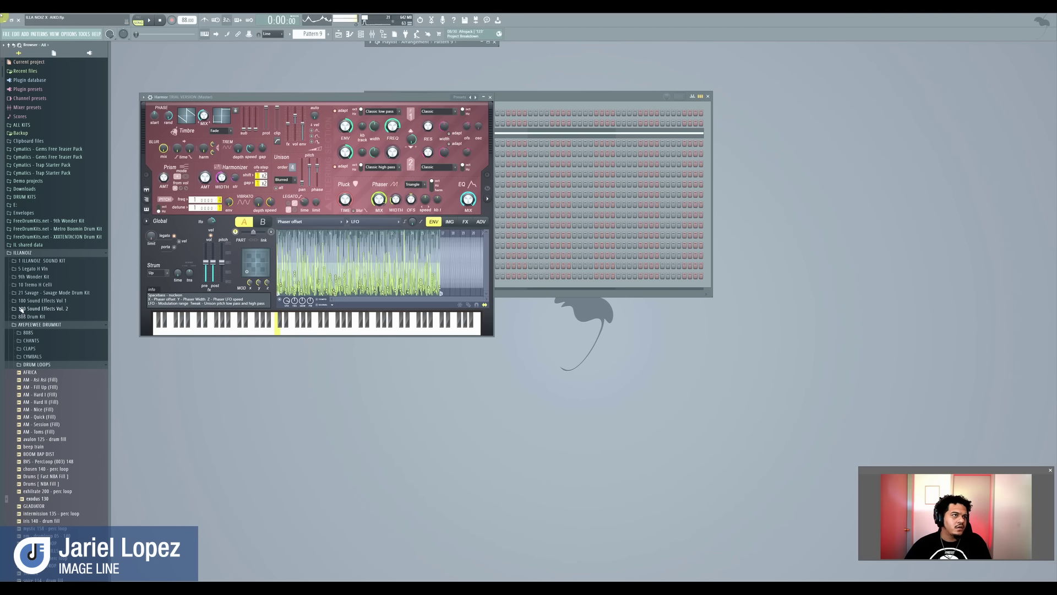
scroll(20, 310, down, 10)
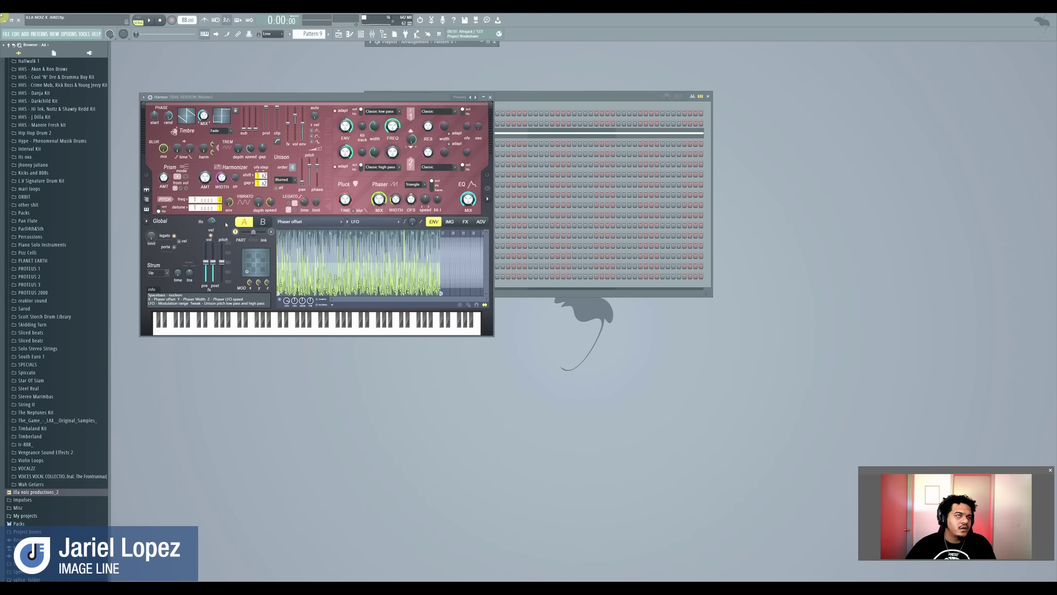